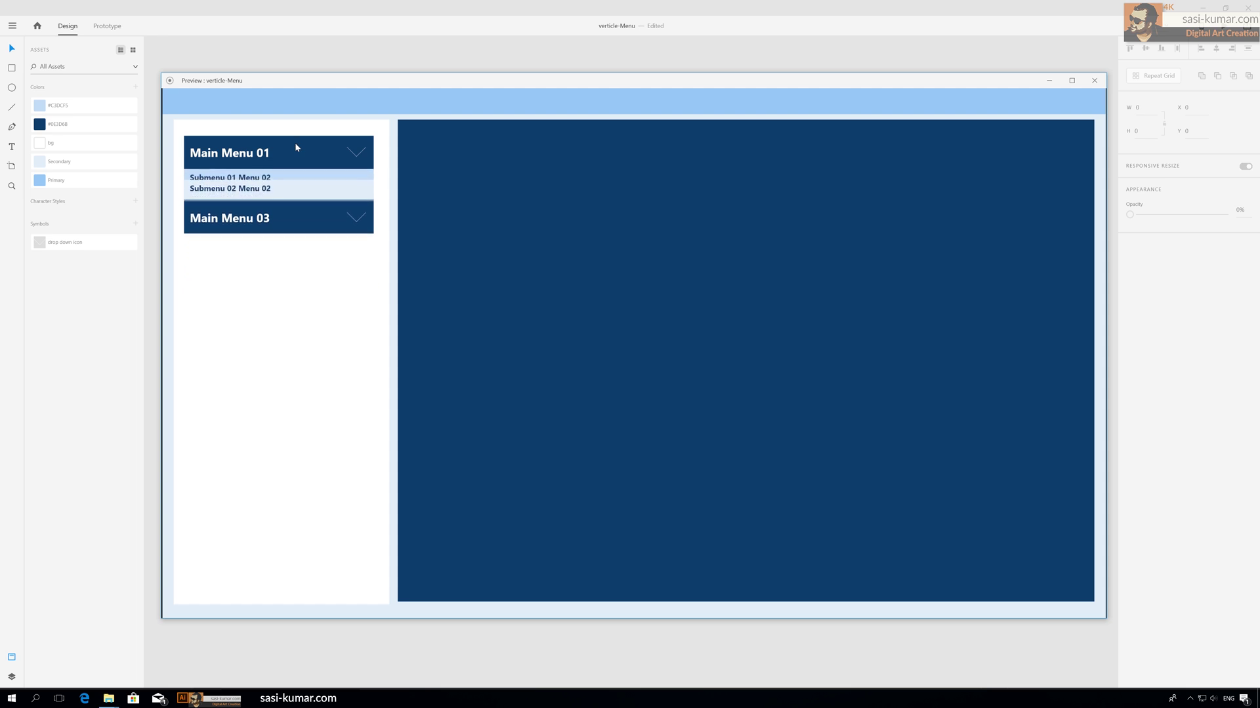
# - Test expanding and switching between the Main Menu 01, 02 and 03 dropdowns in the prototype preview, and close the preview
pyautogui.click(278, 215)
pyautogui.click(308, 155)
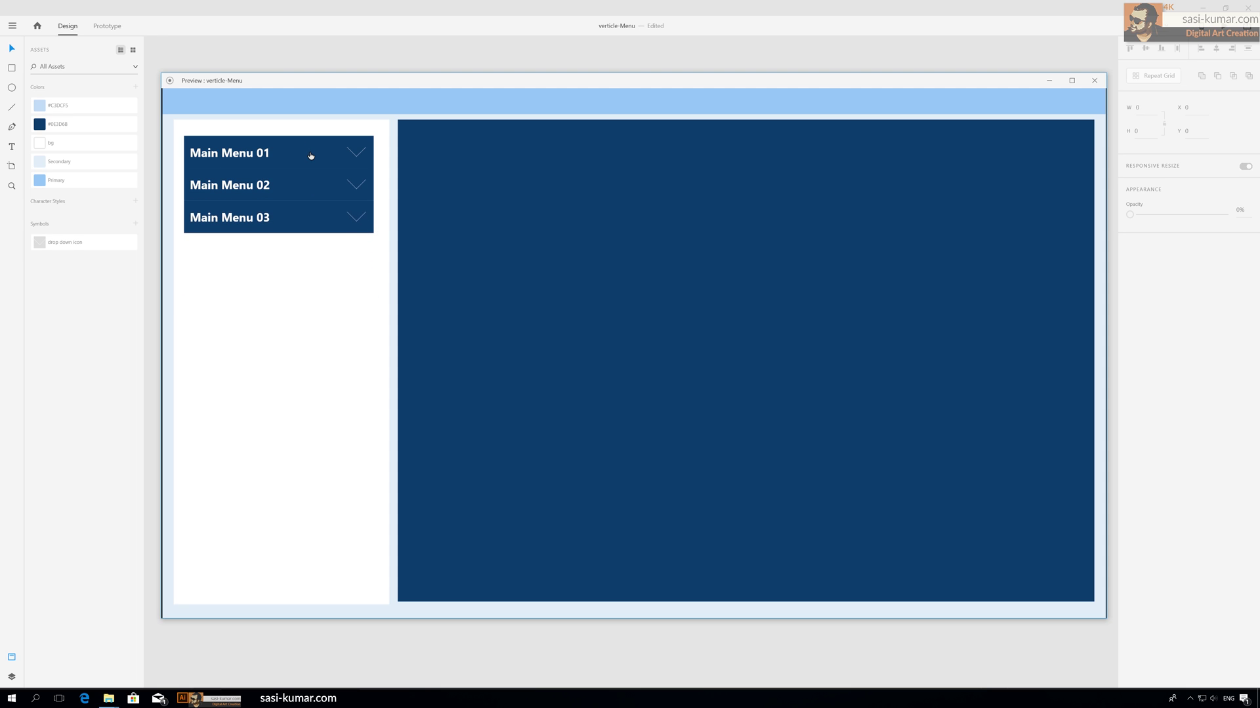
pyautogui.click(309, 192)
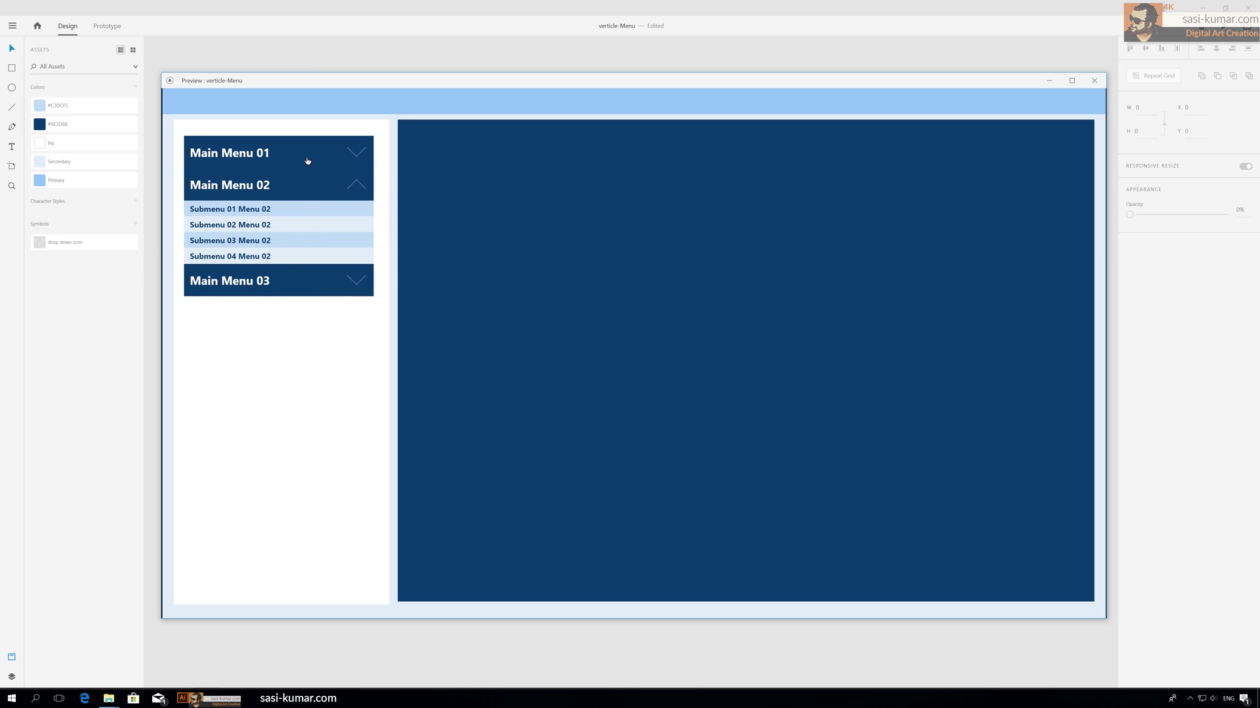
pyautogui.click(307, 161)
pyautogui.click(295, 226)
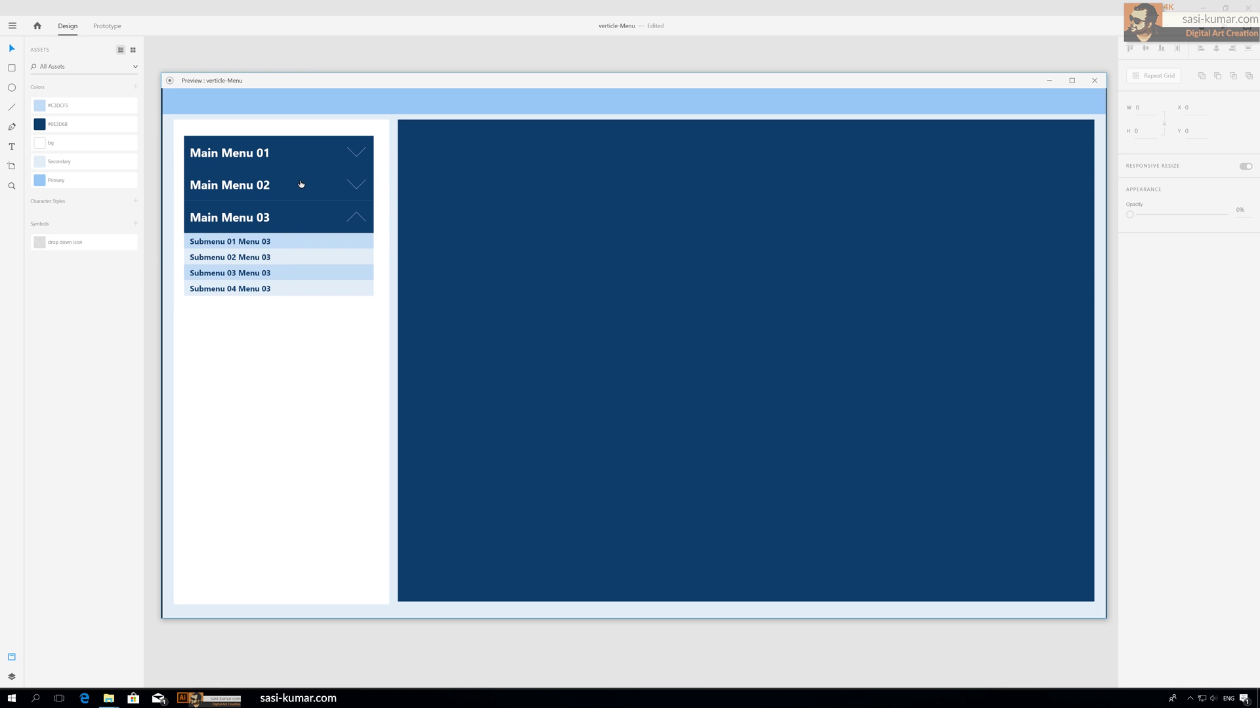
pyautogui.click(302, 184)
pyautogui.click(296, 157)
pyautogui.click(284, 225)
pyautogui.click(297, 156)
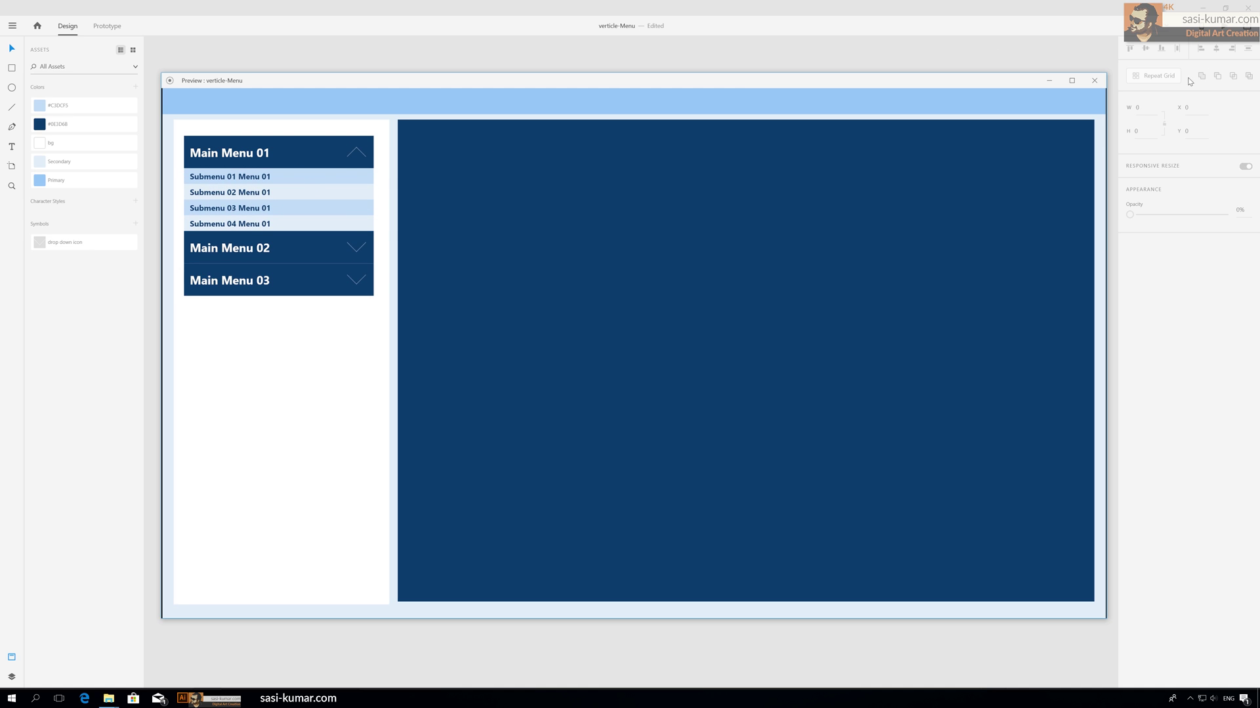
pyautogui.click(1094, 81)
# - Draw a 1920 × 1080 rectangle covering the Home artboard, filled with the Secondary color and without a border
pyautogui.moveTo(604, 166); pyautogui.dragTo(575, 145)
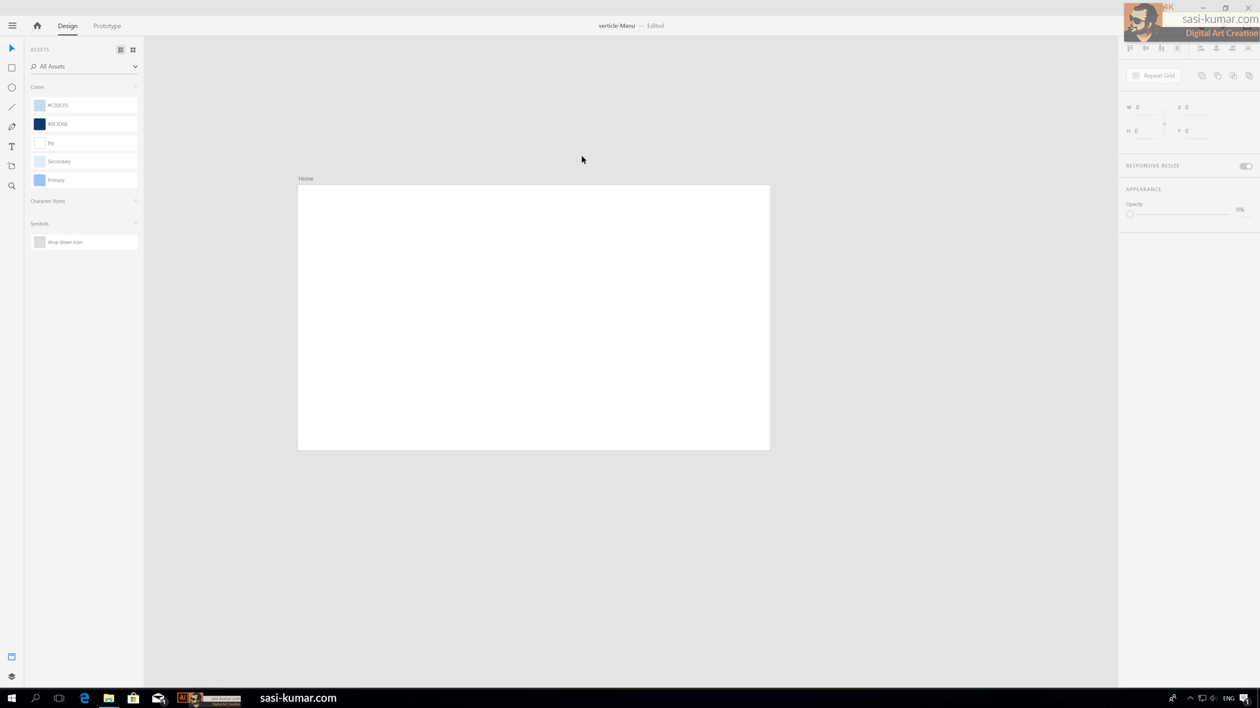
pyautogui.click(12, 68)
pyautogui.moveTo(298, 186); pyautogui.dragTo(566, 378)
pyautogui.moveTo(677, 428)
pyautogui.mouseDown()
pyautogui.moveTo(782, 463)
pyautogui.moveTo(770, 453)
pyautogui.mouseUp()
pyautogui.click(79, 162)
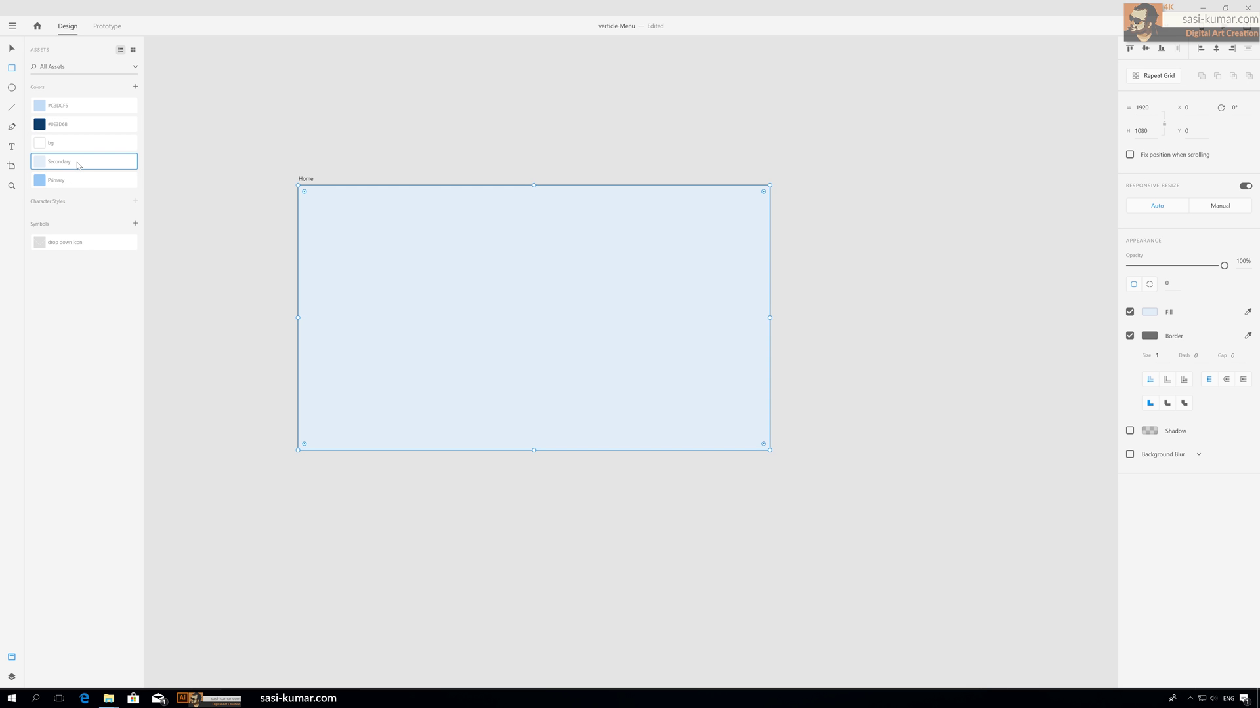
pyautogui.click(12, 49)
pyautogui.click(393, 109)
pyautogui.click(577, 262)
pyautogui.click(1129, 335)
pyautogui.click(511, 133)
pyautogui.click(511, 136)
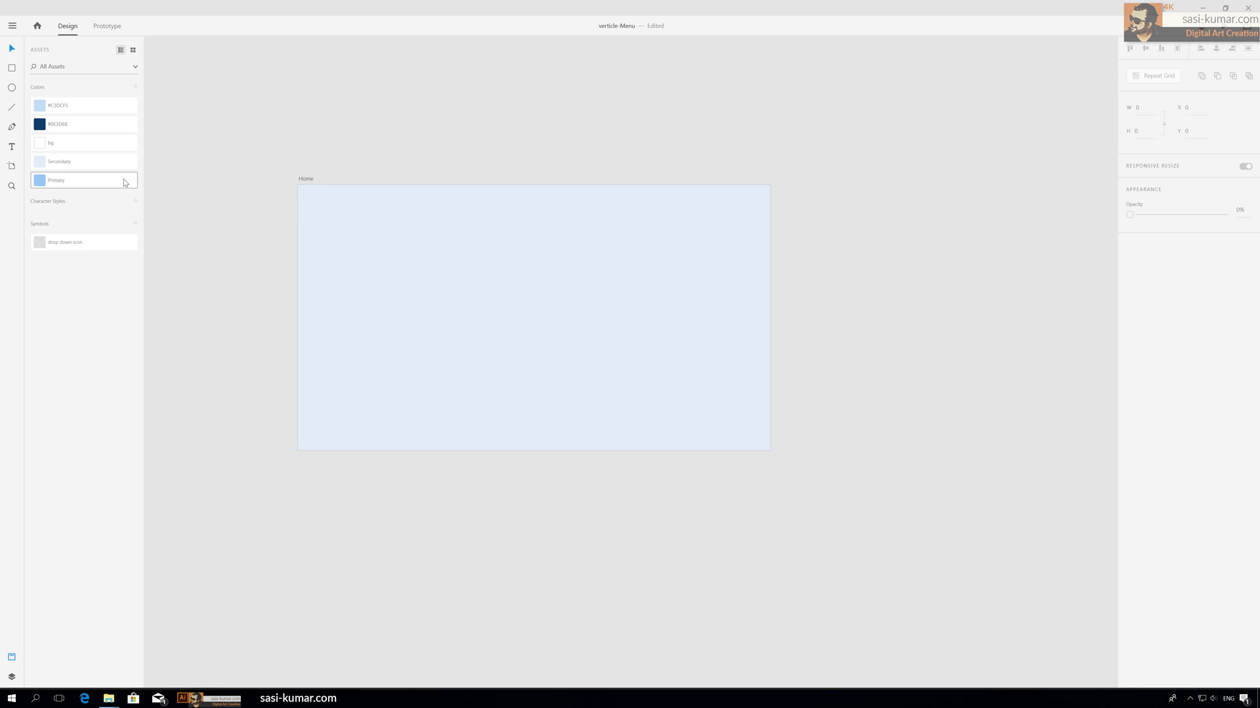
# - Draw a header bar 1920 wide and about 53 high along the artboard's top edge, filled with Primary and without a border
pyautogui.click(12, 68)
pyautogui.moveTo(298, 186)
pyautogui.mouseDown()
pyautogui.moveTo(724, 231)
pyautogui.moveTo(782, 203)
pyautogui.moveTo(770, 198)
pyautogui.mouseUp()
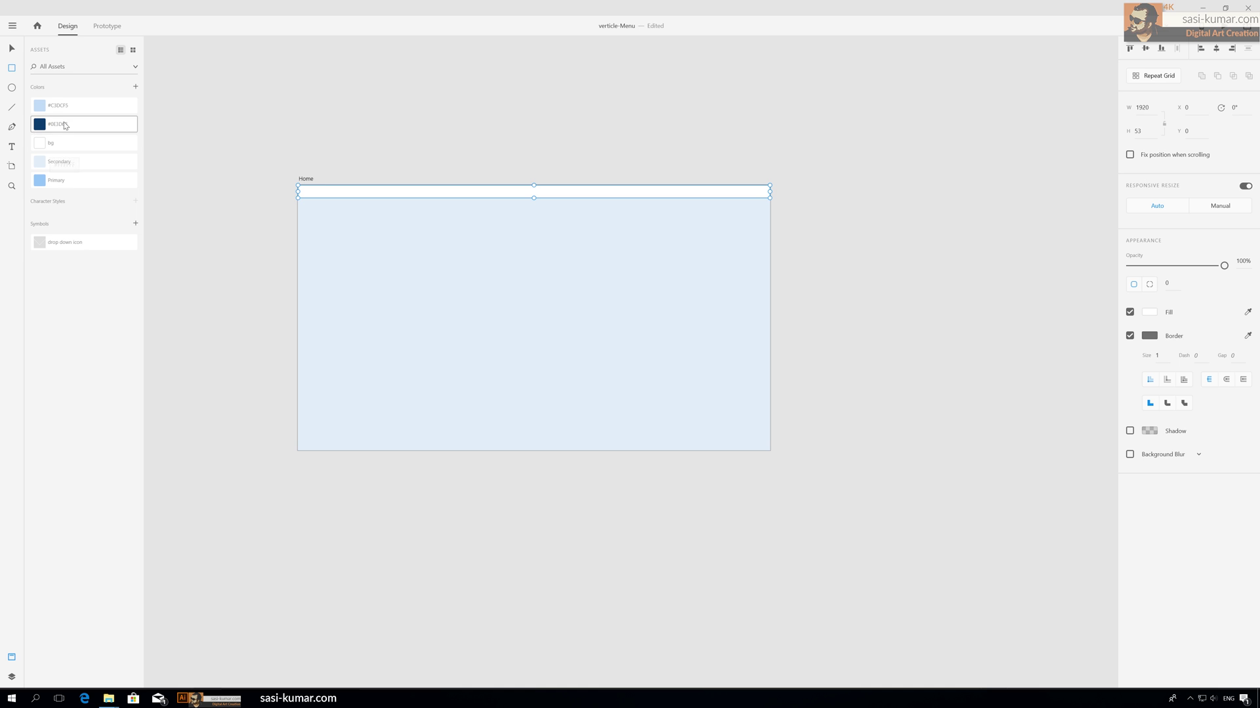
pyautogui.click(66, 170)
pyautogui.click(66, 184)
pyautogui.press('v')
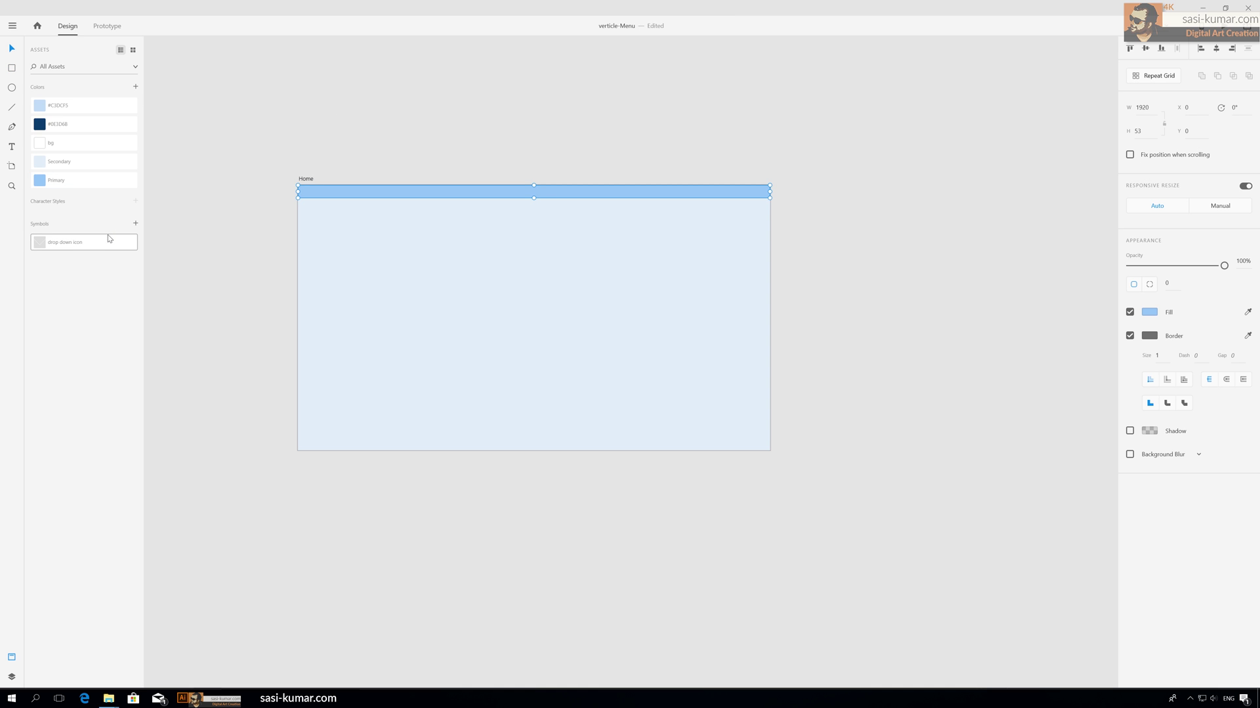
pyautogui.click(1129, 335)
pyautogui.click(589, 150)
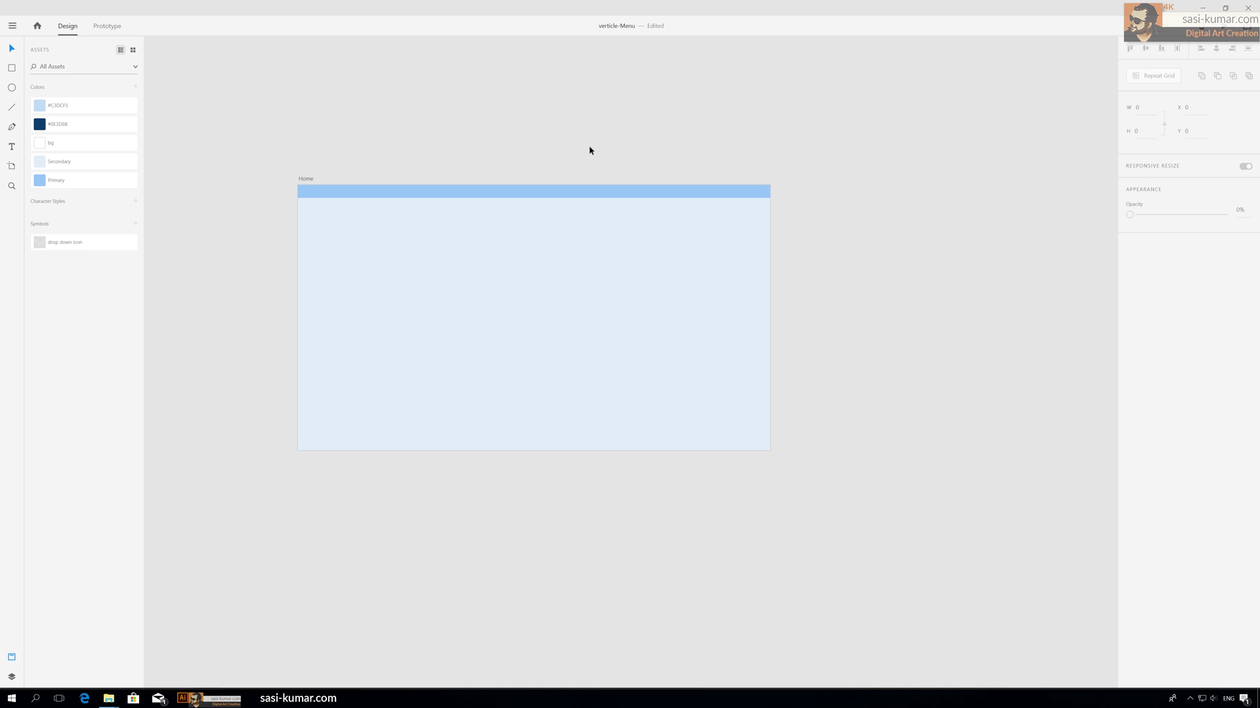
# - Draw a side panel rectangle about 439 × 994 below the header at the artboard's left edge
pyautogui.hotkey('ctrl', '+')
pyautogui.moveTo(530, 153); pyautogui.dragTo(706, 197)
pyautogui.click(13, 68)
pyautogui.moveTo(326, 159); pyautogui.dragTo(338, 178)
pyautogui.moveTo(364, 218); pyautogui.dragTo(488, 526)
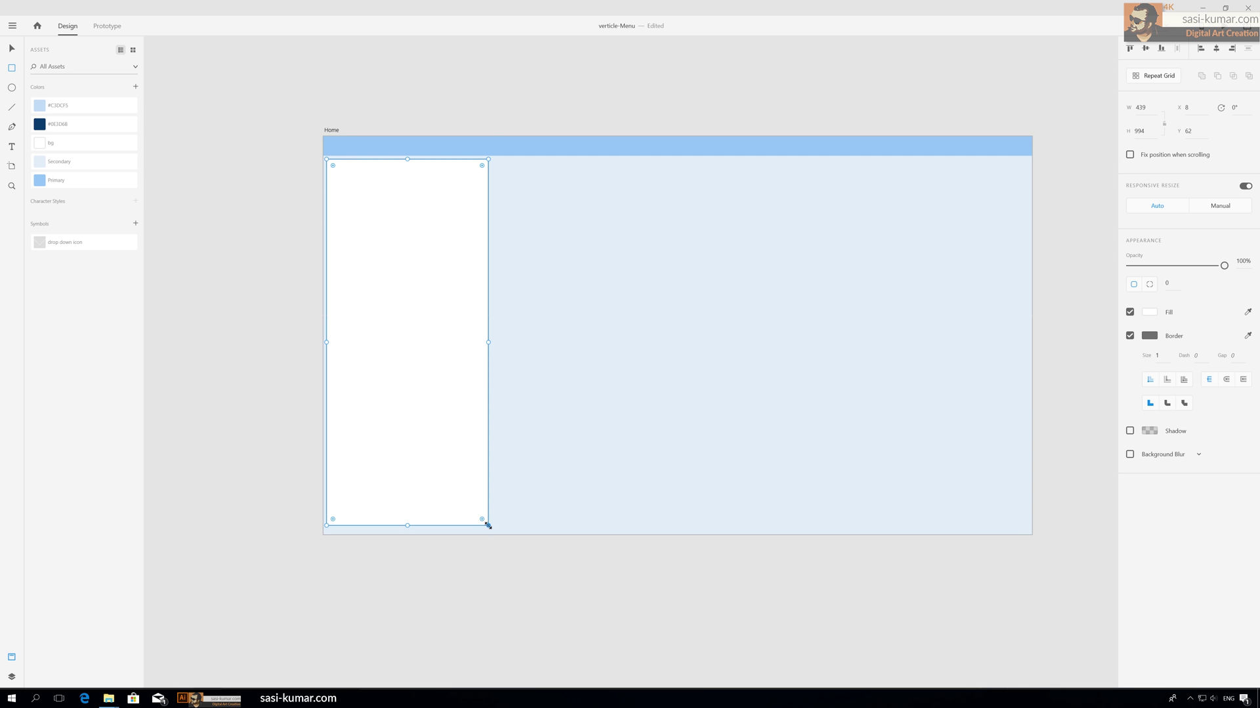
# - Fill the side panel rectangle with the saved white color and remove its border
pyautogui.click(11, 48)
pyautogui.click(509, 239)
pyautogui.click(459, 236)
pyautogui.click(73, 162)
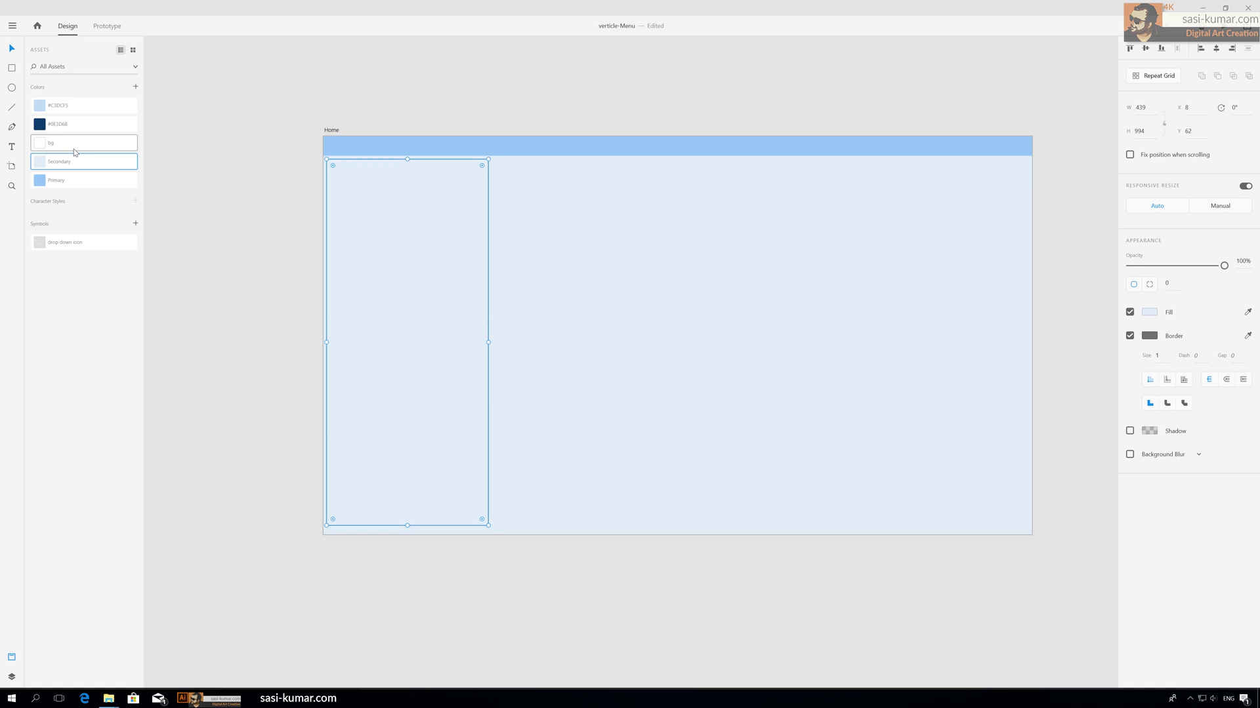
pyautogui.click(76, 147)
pyautogui.click(513, 98)
pyautogui.click(374, 275)
pyautogui.click(1130, 335)
pyautogui.click(433, 68)
pyautogui.moveTo(416, 110); pyautogui.dragTo(400, 105)
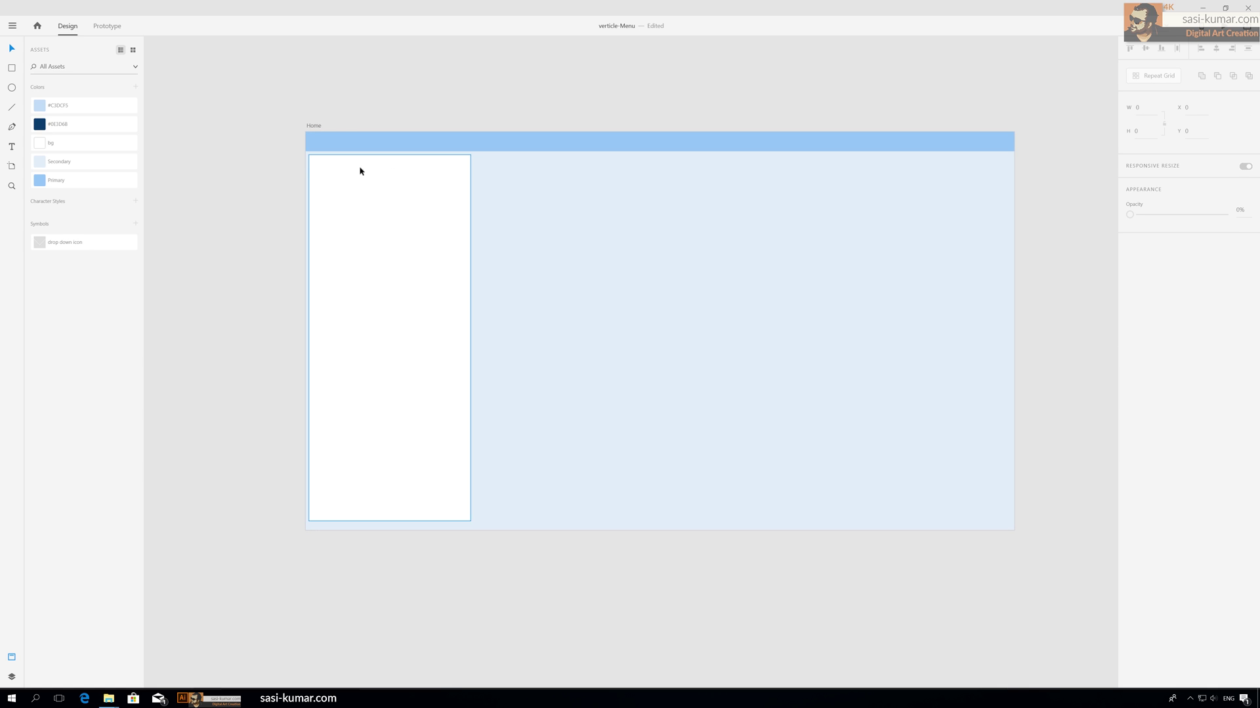
# - Reduce the side panel's height to about 988 and move it to about X 16, Y 64
pyautogui.click(384, 181)
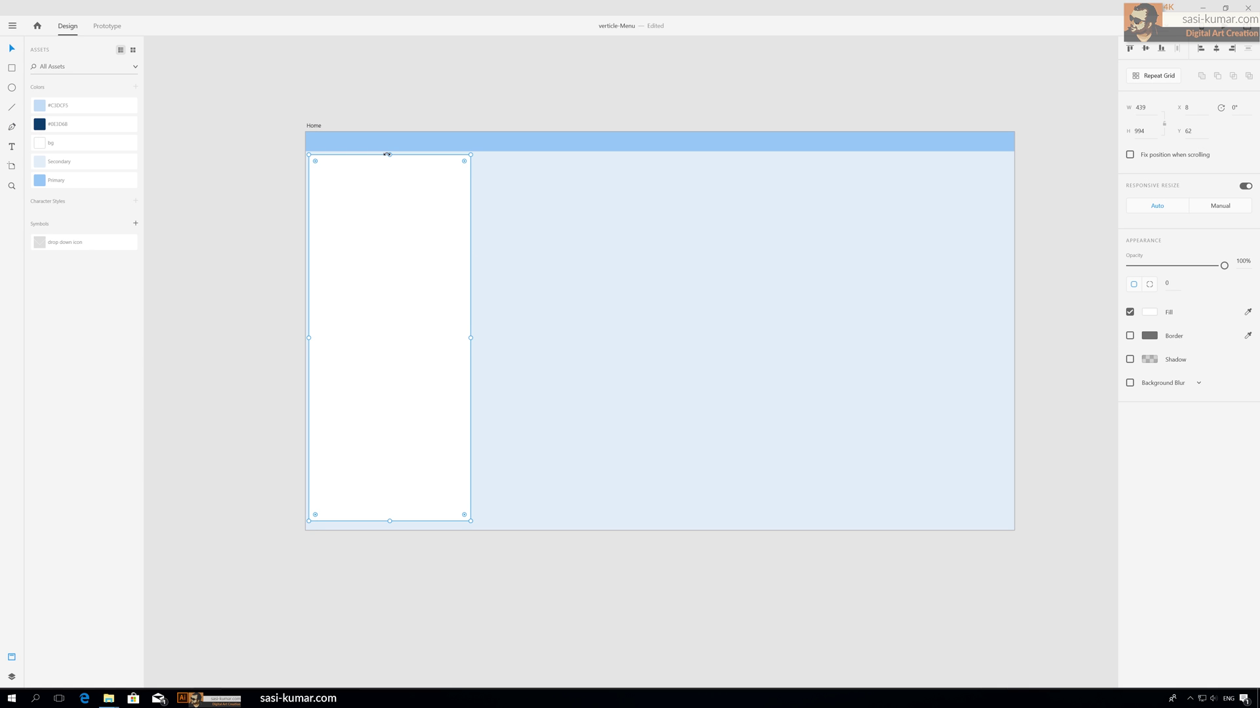
pyautogui.moveTo(389, 154); pyautogui.dragTo(389, 156)
pyautogui.moveTo(380, 236); pyautogui.dragTo(383, 235)
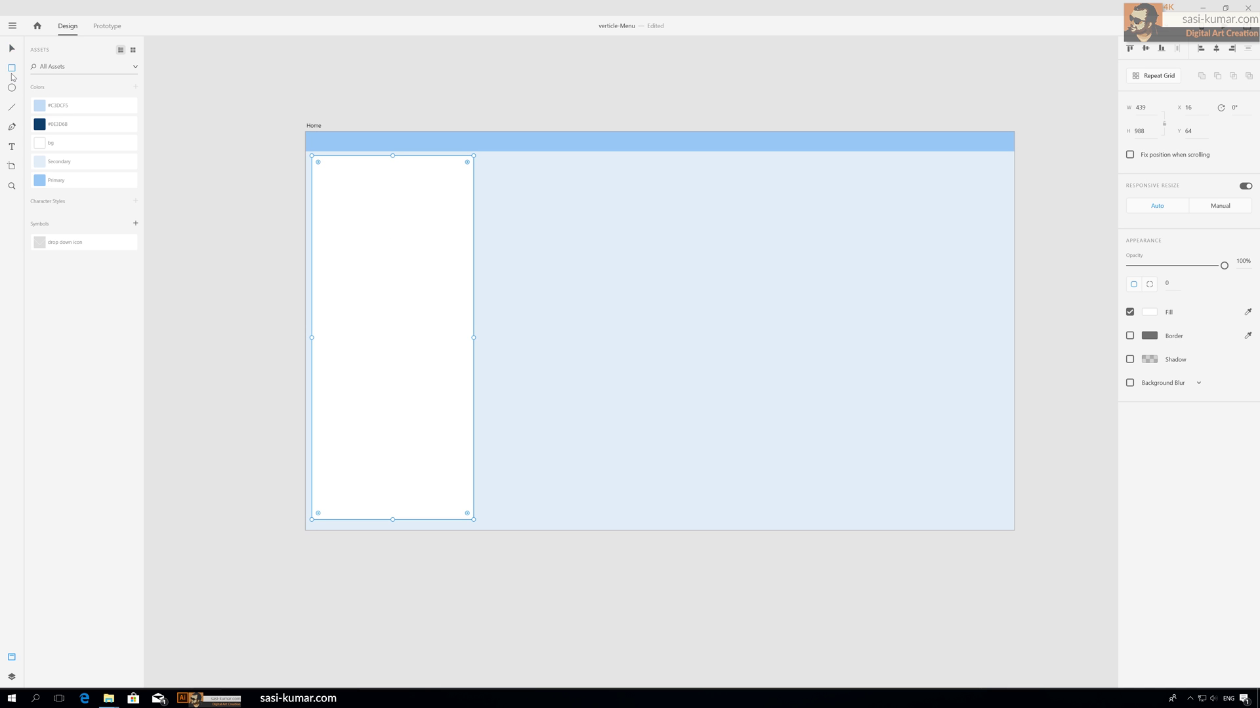
# - Draw a content rectangle about 1418 × 982 beside the side panel, remove its border and shift it slightly toward the panel
pyautogui.moveTo(484, 155)
pyautogui.mouseDown()
pyautogui.moveTo(942, 470)
pyautogui.moveTo(1060, 518)
pyautogui.moveTo(1008, 519)
pyautogui.mouseUp()
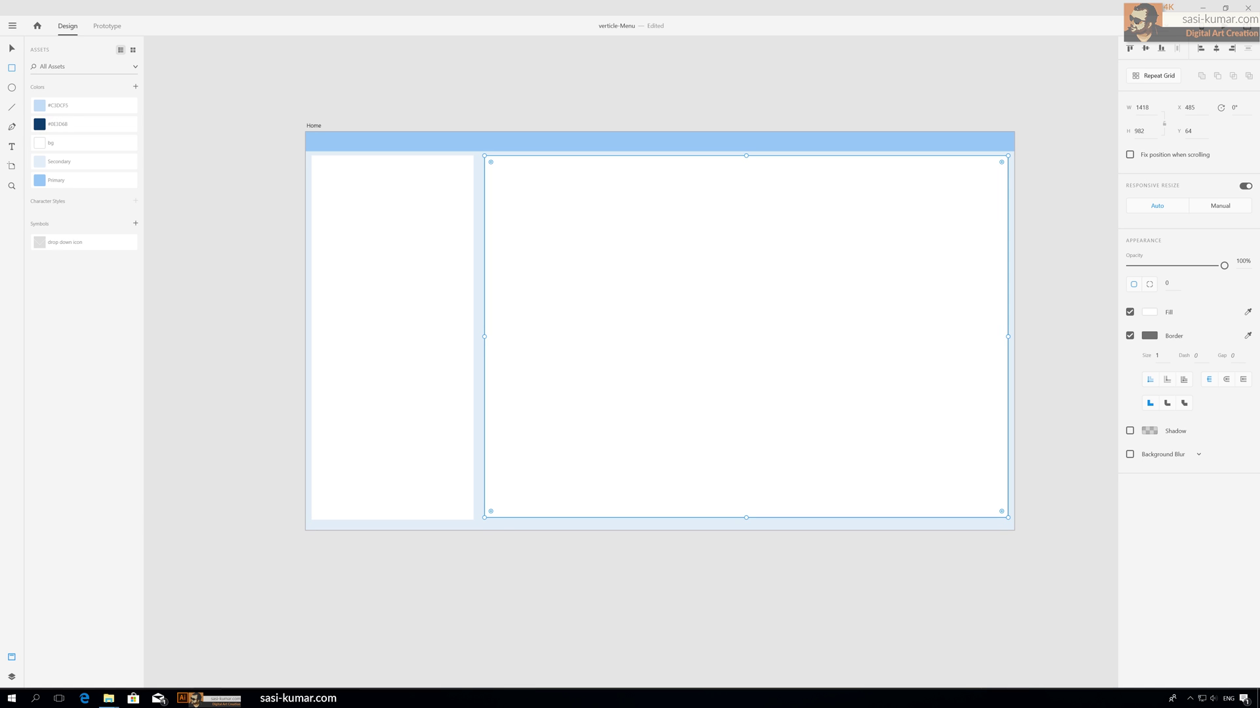
pyautogui.click(14, 48)
pyautogui.click(1130, 335)
pyautogui.moveTo(619, 199); pyautogui.dragTo(612, 200)
pyautogui.click(557, 93)
# - Group the side panel and content rectangle and center the group horizontally on the artboard
pyautogui.click(323, 295)
pyautogui.keyDown('shift'); pyautogui.click(532, 275); pyautogui.keyUp('shift')
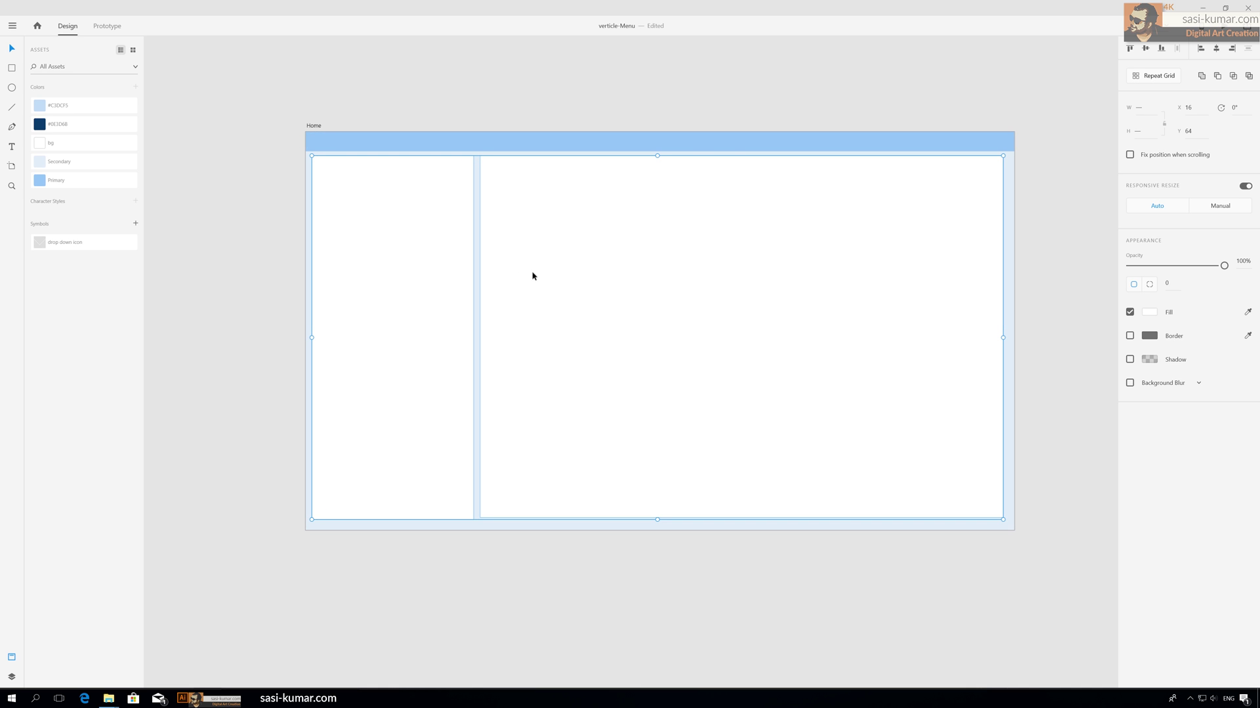
pyautogui.hotkey('ctrl', 'g')
pyautogui.click(1215, 48)
pyautogui.click(782, 124)
pyautogui.moveTo(779, 86); pyautogui.dragTo(774, 114)
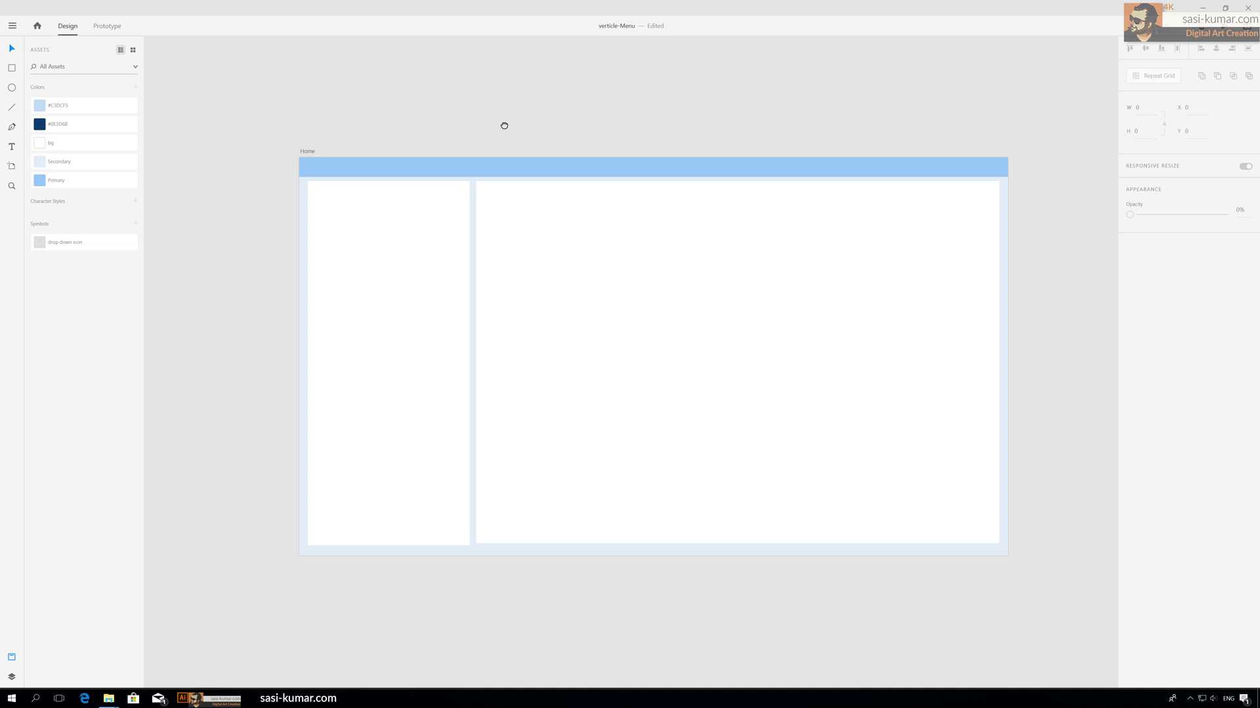
# - Draw a menu button rectangle about 386 × 66 near the top of the side panel
pyautogui.hotkey('ctrl', '+')
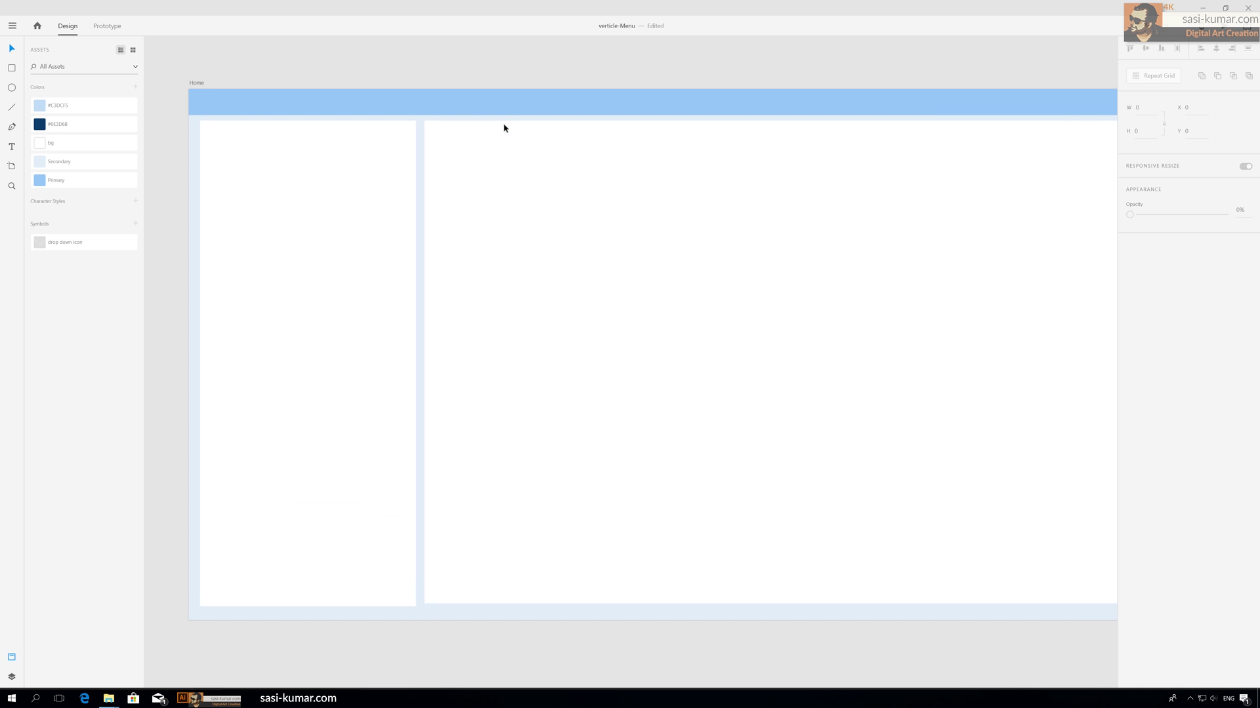
pyautogui.moveTo(492, 155); pyautogui.dragTo(529, 185)
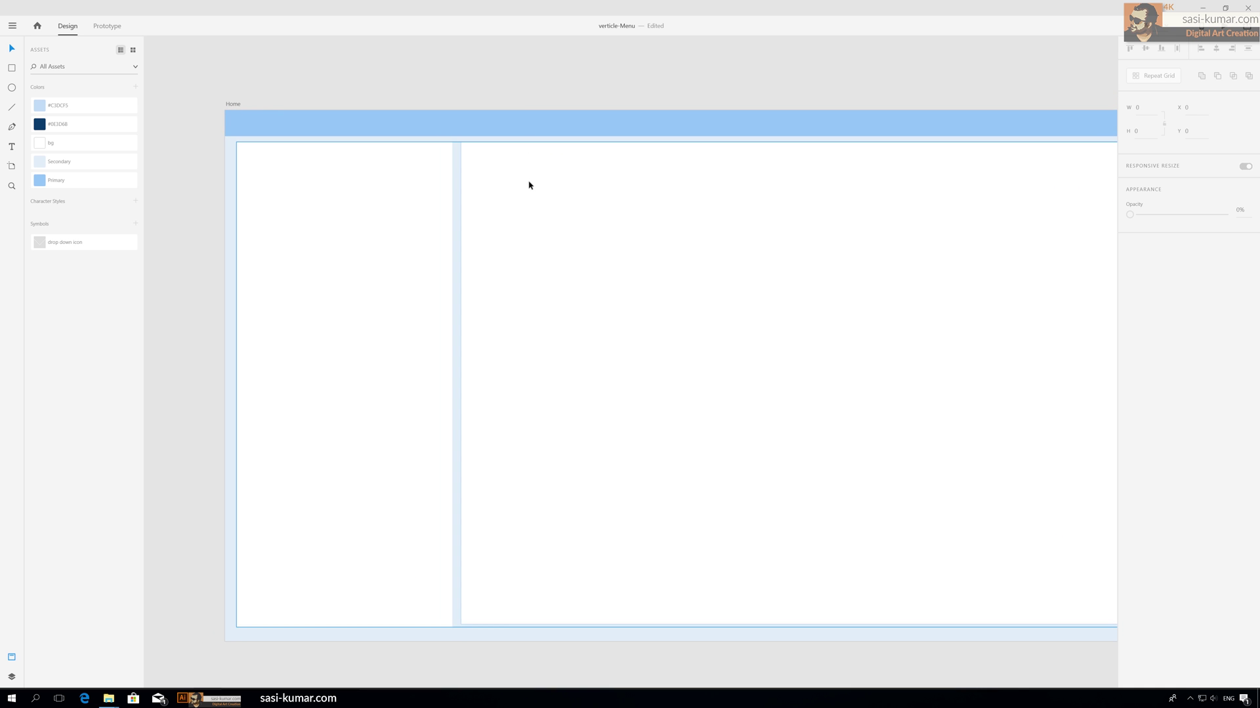
pyautogui.click(11, 68)
pyautogui.moveTo(247, 158)
pyautogui.mouseDown()
pyautogui.moveTo(436, 197)
pyautogui.moveTo(435, 177)
pyautogui.moveTo(435, 190)
pyautogui.mouseUp()
pyautogui.click(11, 48)
pyautogui.click(336, 64)
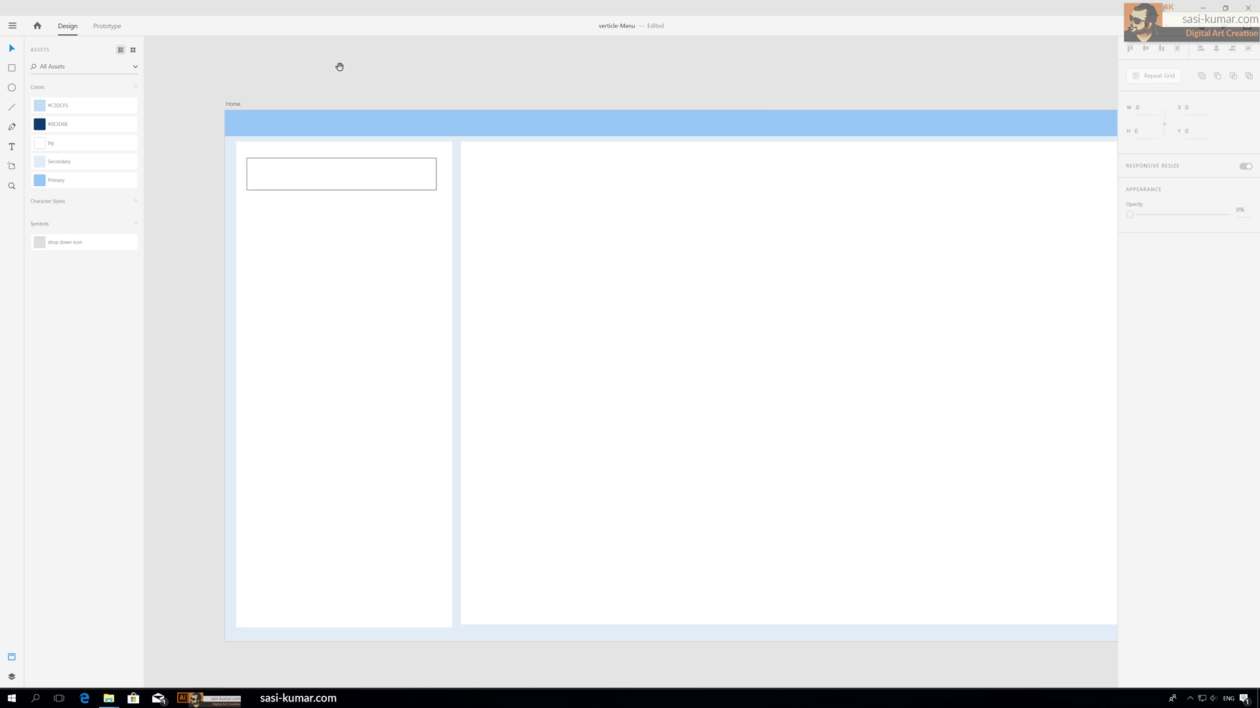
# - Fill the menu button rectangle with the saved dark blue color and remove its border
pyautogui.moveTo(338, 67); pyautogui.dragTo(361, 103)
pyautogui.click(382, 223)
pyautogui.click(51, 126)
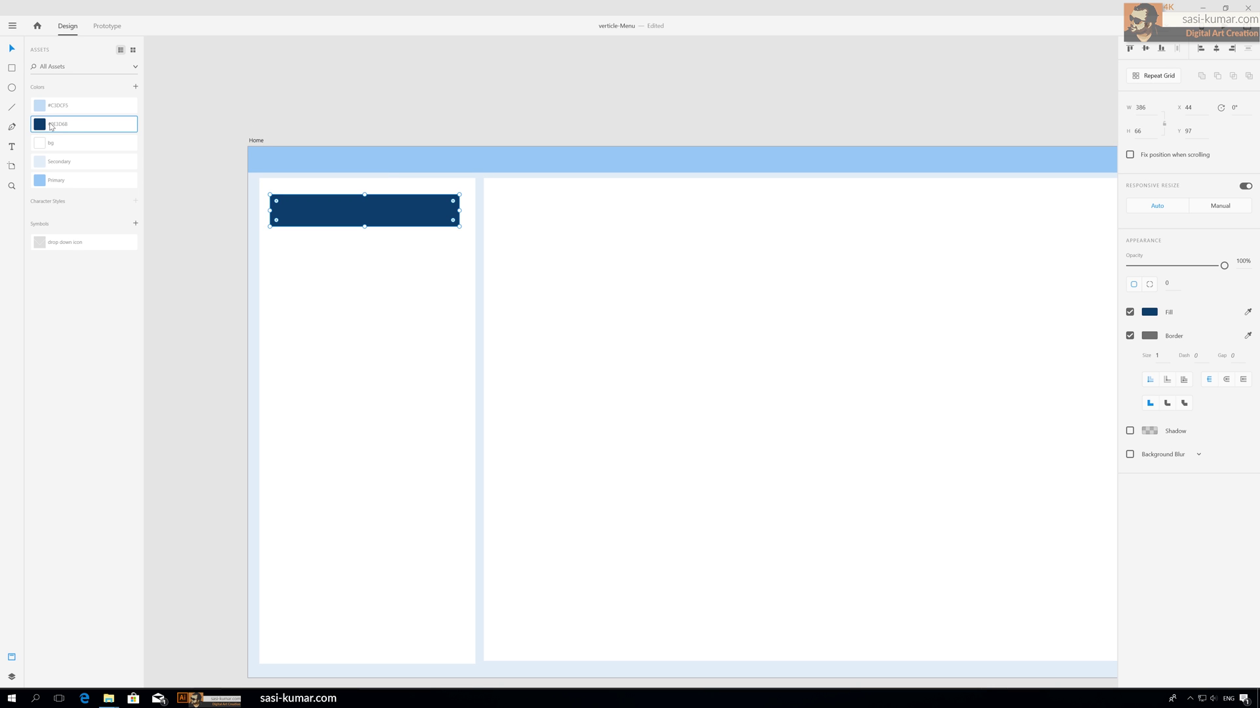
pyautogui.click(429, 106)
pyautogui.hotkey('ctrl', '=')
pyautogui.moveTo(429, 104); pyautogui.dragTo(765, 450)
pyautogui.click(459, 411)
pyautogui.click(498, 188)
pyautogui.scroll(-1, 450, 177)
# - Add the text "Main Menu 01" on the empty canvas above the Home artboard
pyautogui.click(11, 146)
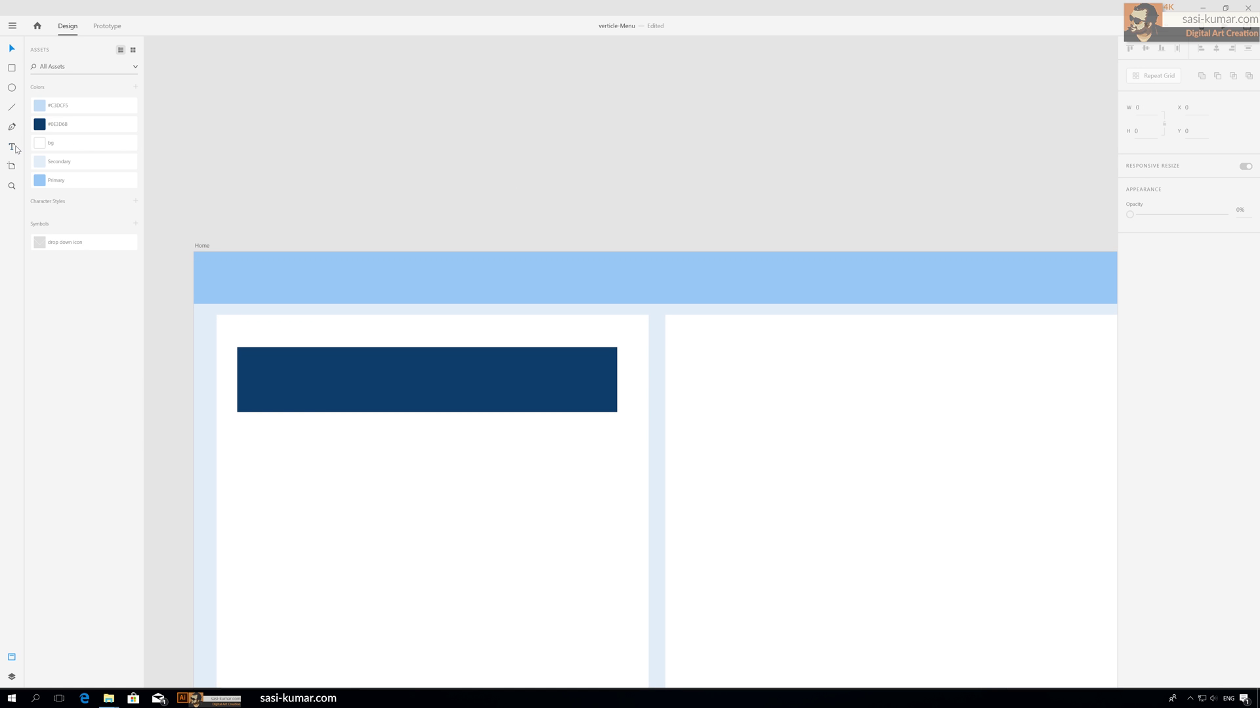
pyautogui.click(481, 173)
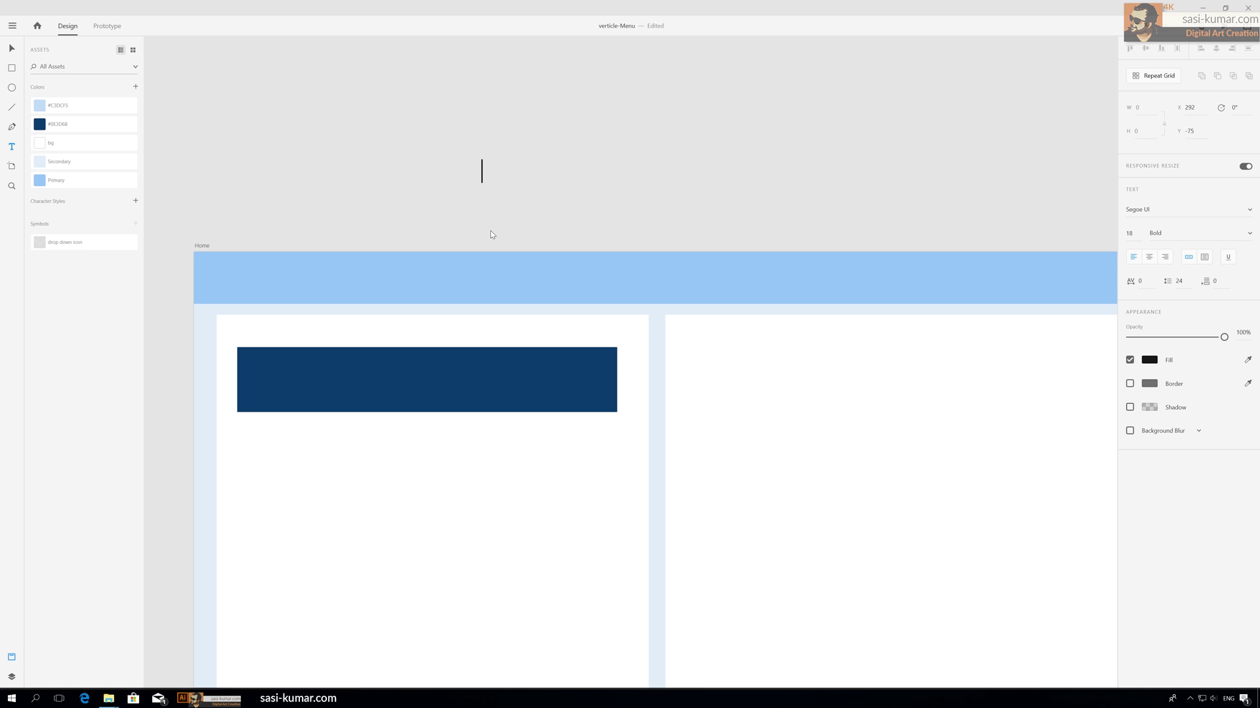
pyautogui.write('Main Menu 01')
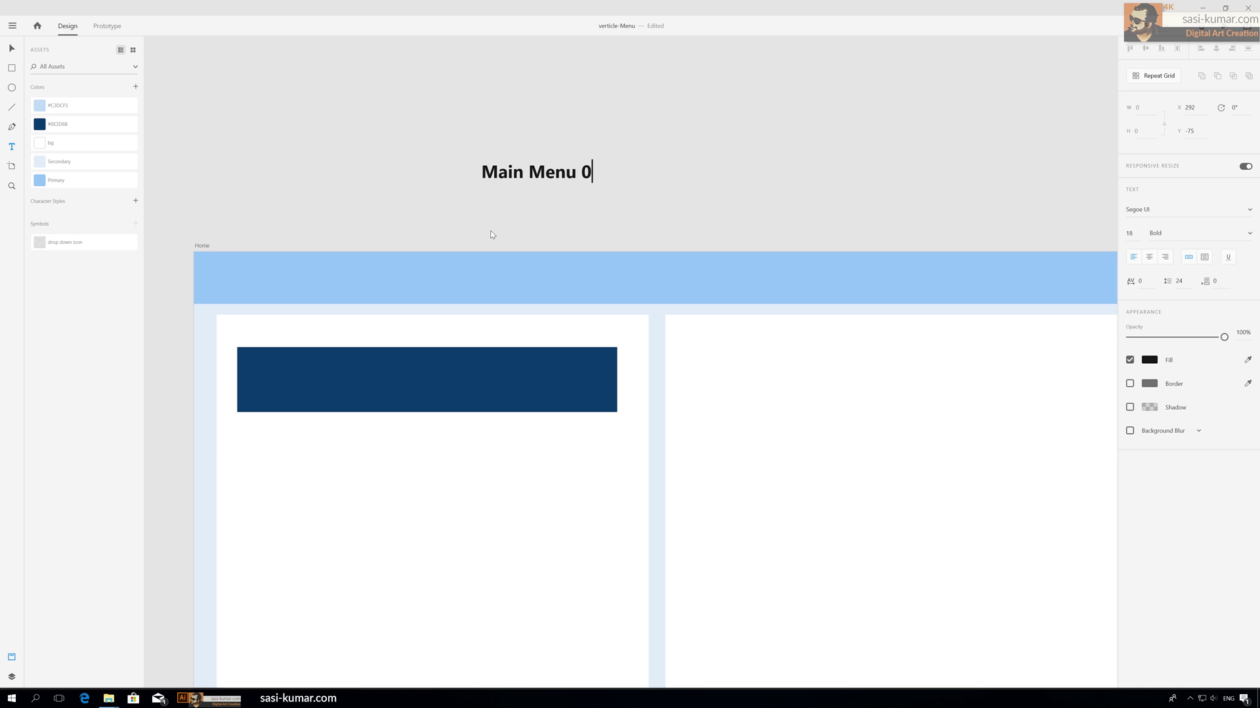
# - Color the Main Menu 01 text white, move it onto the left part of the dark blue button and set its size to 24
pyautogui.click(74, 146)
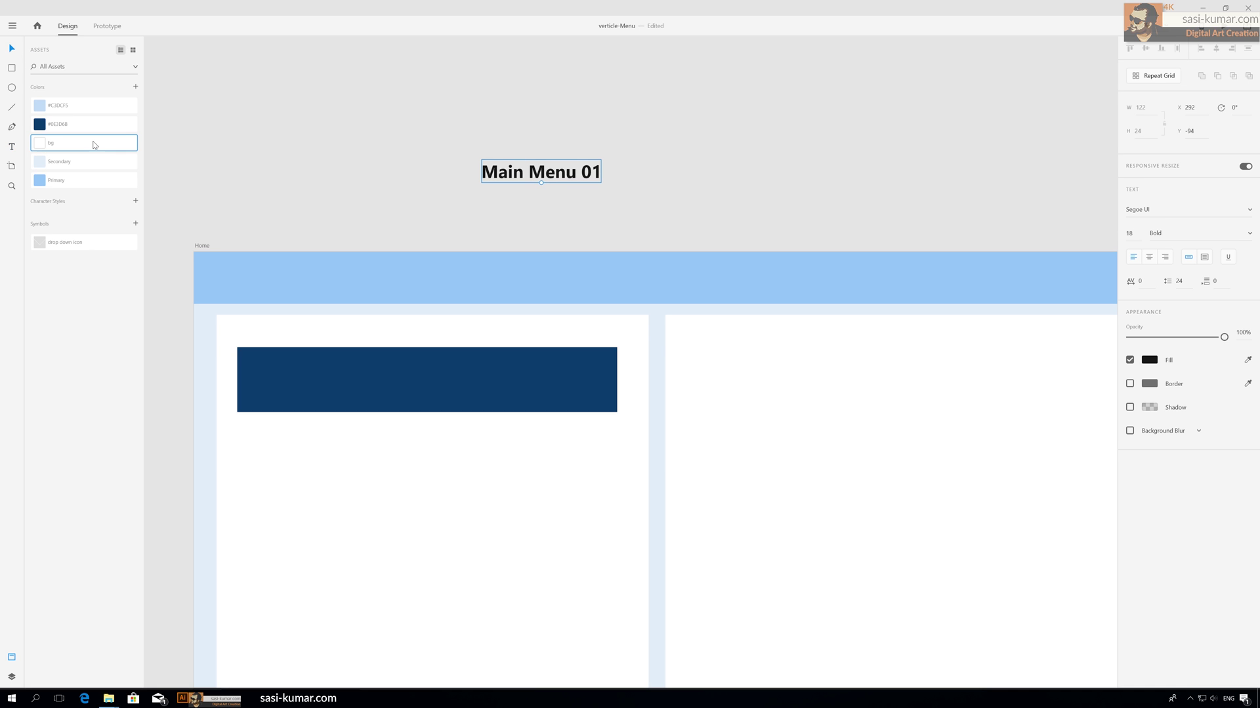
pyautogui.click(93, 144)
pyautogui.moveTo(576, 170); pyautogui.dragTo(343, 379)
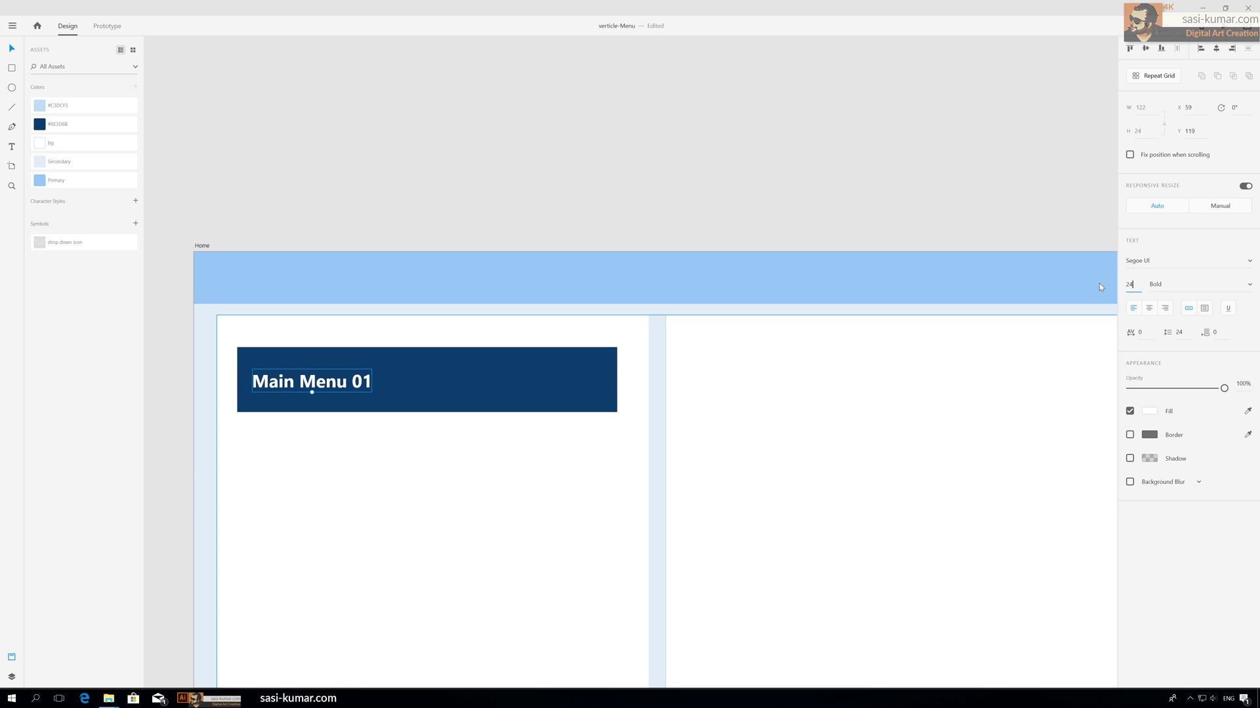
pyautogui.write('24')
pyautogui.press('Return')
pyautogui.click(520, 157)
# - Move the Main Menu 01 text to about X 56, Y 114, vertically centered with the dark blue button
pyautogui.click(326, 382)
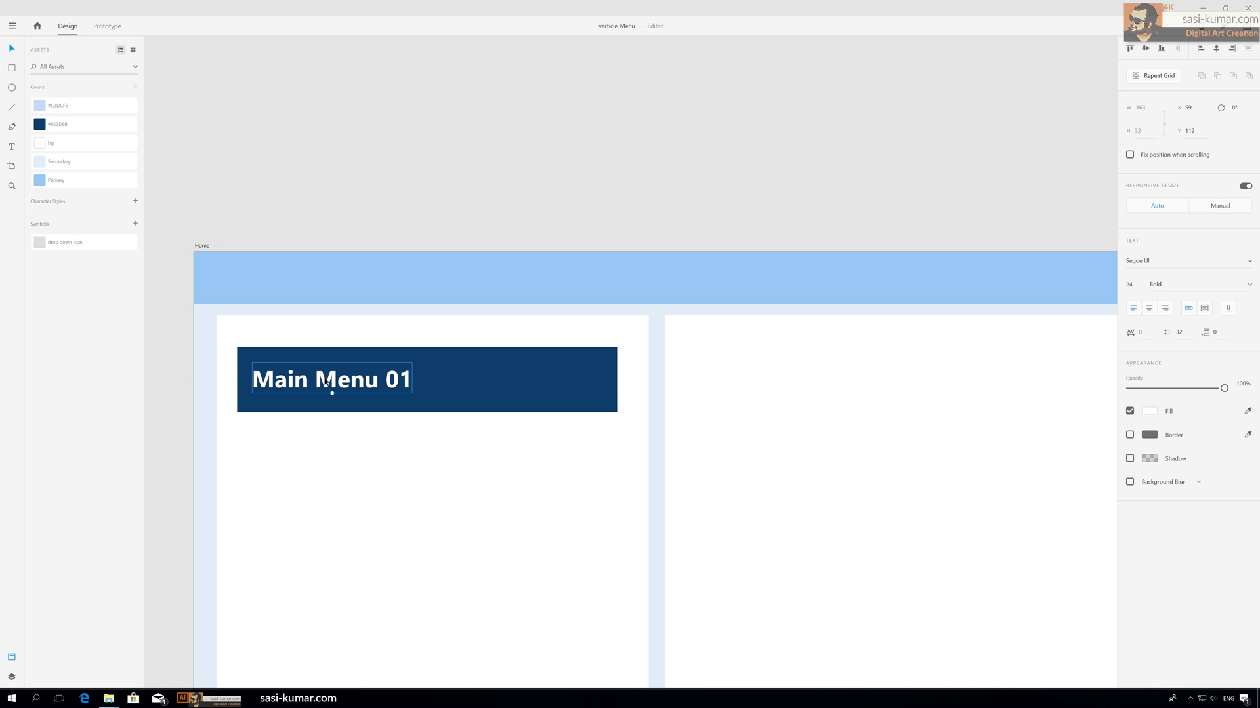
pyautogui.moveTo(327, 383); pyautogui.dragTo(324, 383)
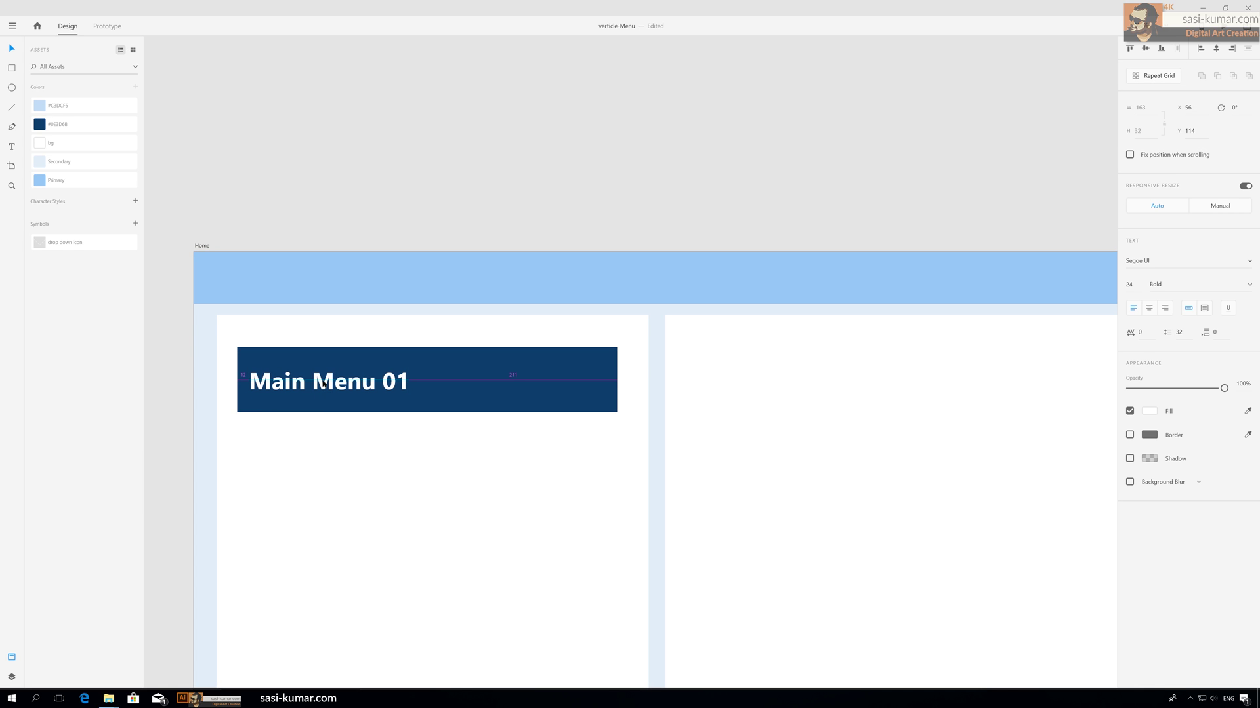
pyautogui.keyDown('shift'); pyautogui.click(542, 385); pyautogui.keyUp('shift')
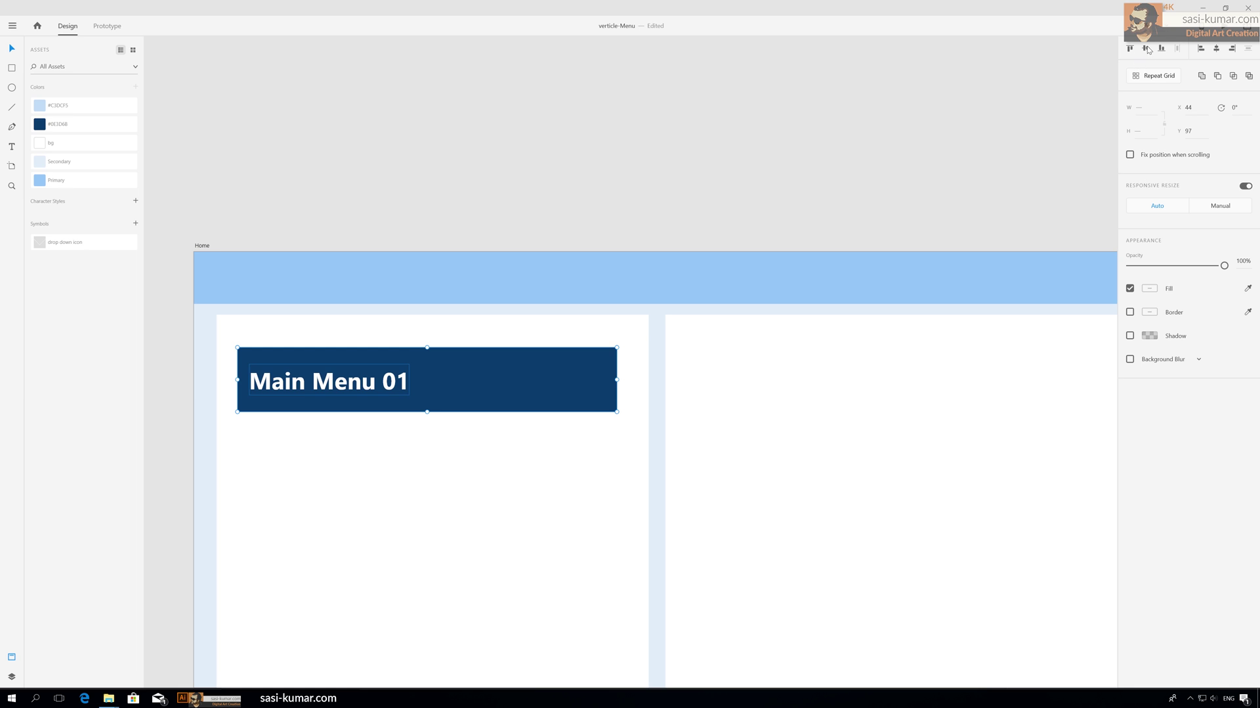
pyautogui.click(507, 172)
# - Draw a vertical line about 31 long on the empty canvas above the Home artboard
pyautogui.moveTo(508, 205); pyautogui.dragTo(496, 177)
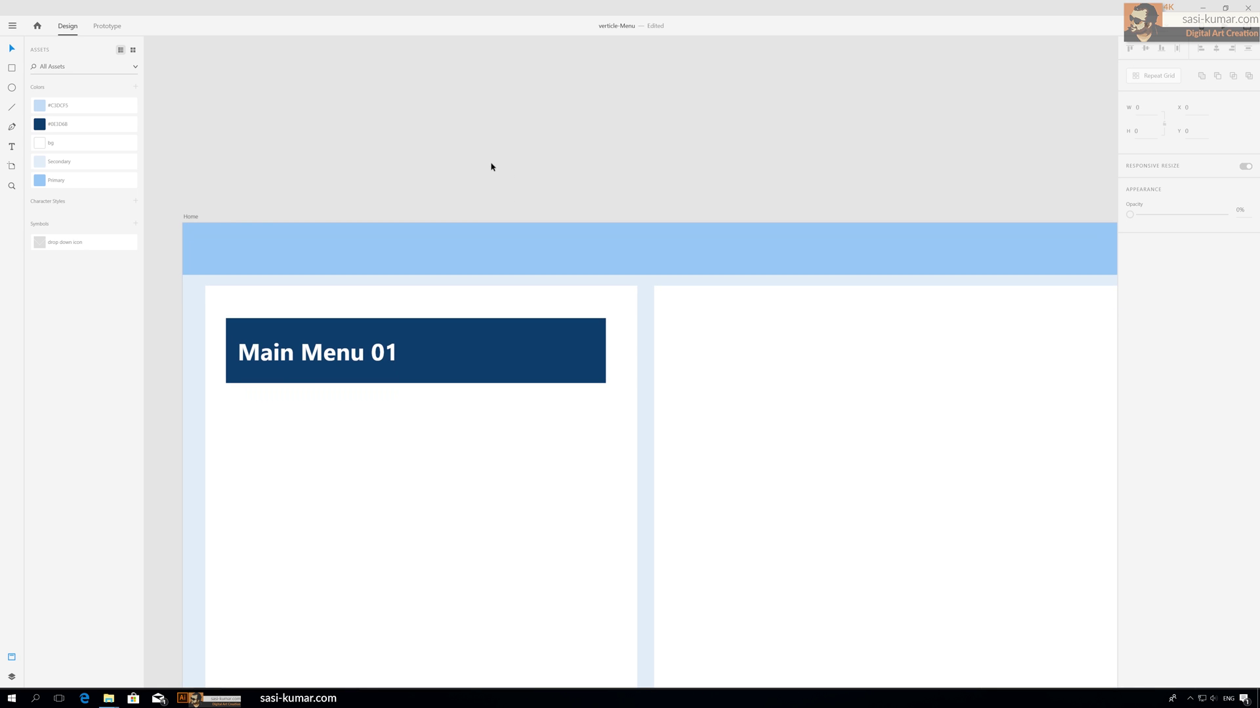
pyautogui.hotkey('ctrl', '+')
pyautogui.hotkey('ctrl', '+')
pyautogui.moveTo(502, 108); pyautogui.dragTo(484, 99)
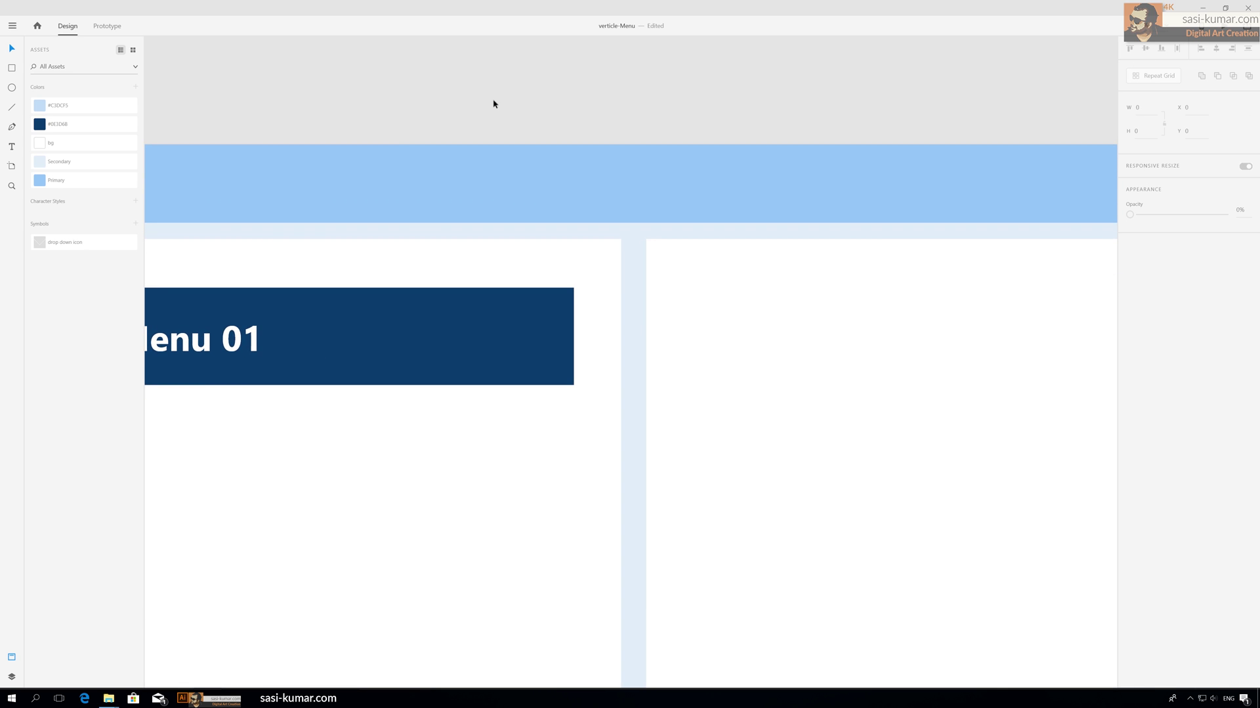
pyautogui.moveTo(569, 105); pyautogui.dragTo(547, 104)
pyautogui.click(11, 131)
pyautogui.click(13, 109)
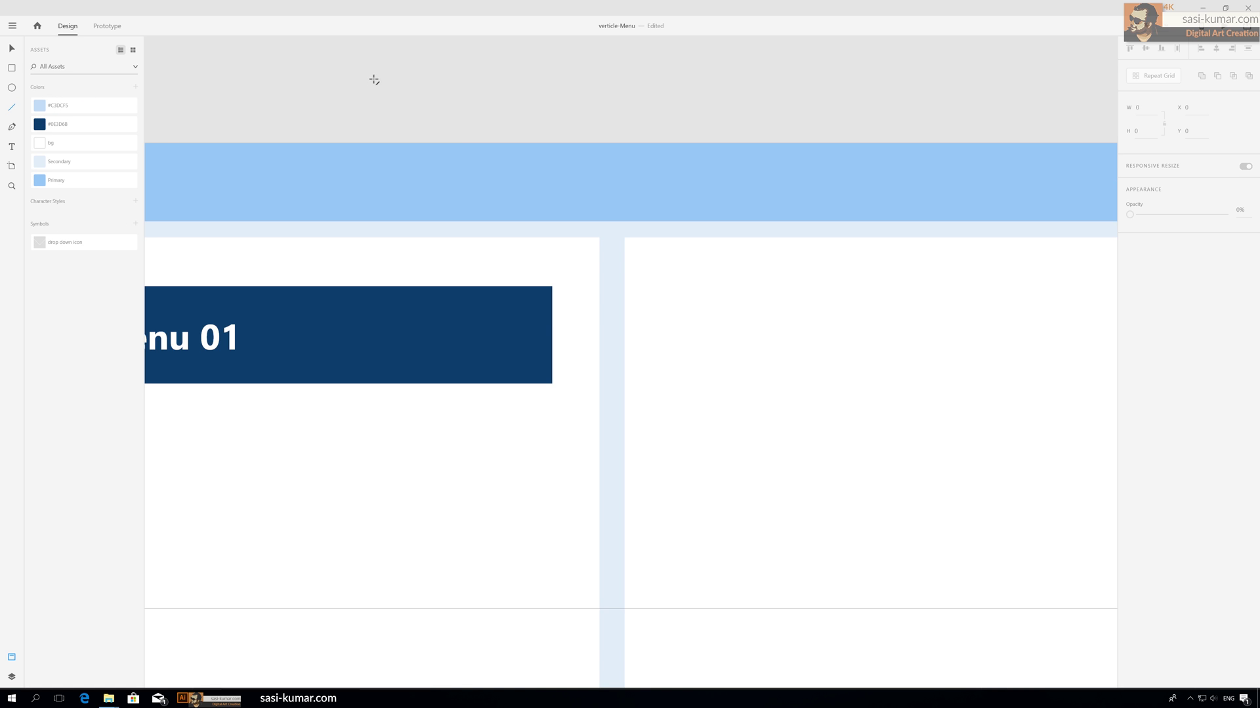
pyautogui.moveTo(377, 72); pyautogui.dragTo(375, 113)
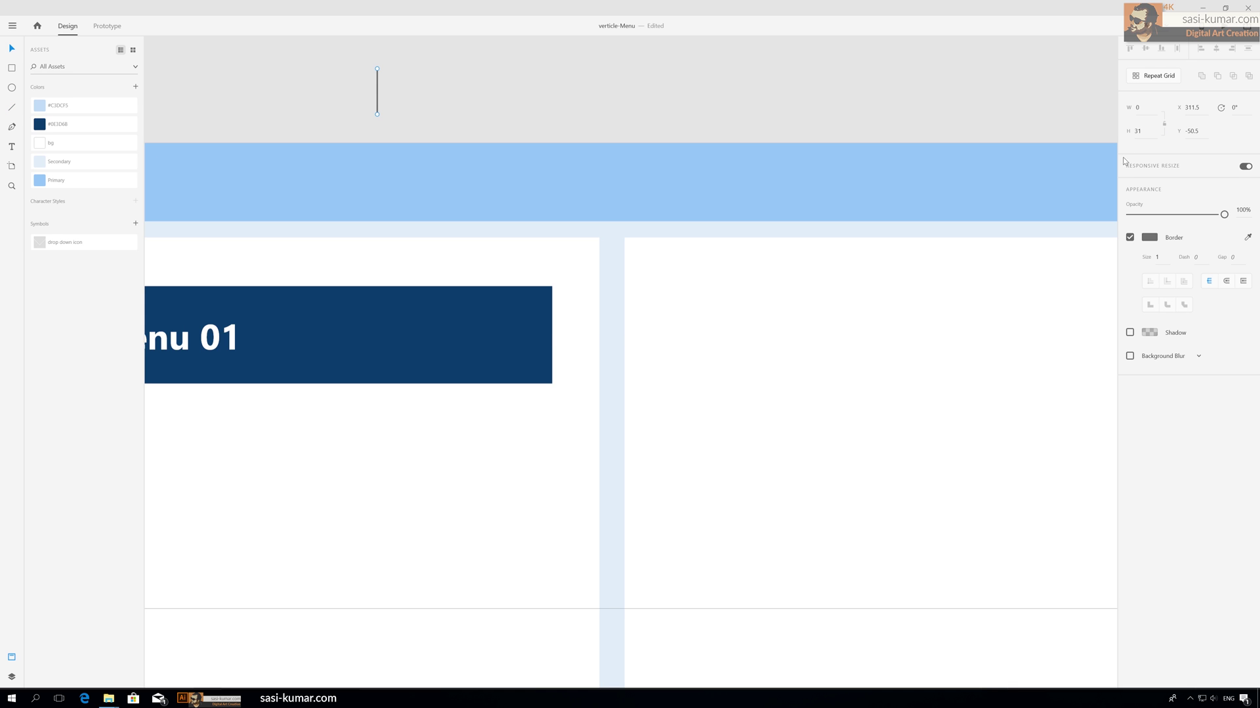
# - Shorten the vertical line above the artboard and try to rotate it by 45°
pyautogui.click(1141, 131)
pyautogui.press('Return')
pyautogui.click(1226, 105)
pyautogui.press('4')
pyautogui.press('5')
pyautogui.press('Return')
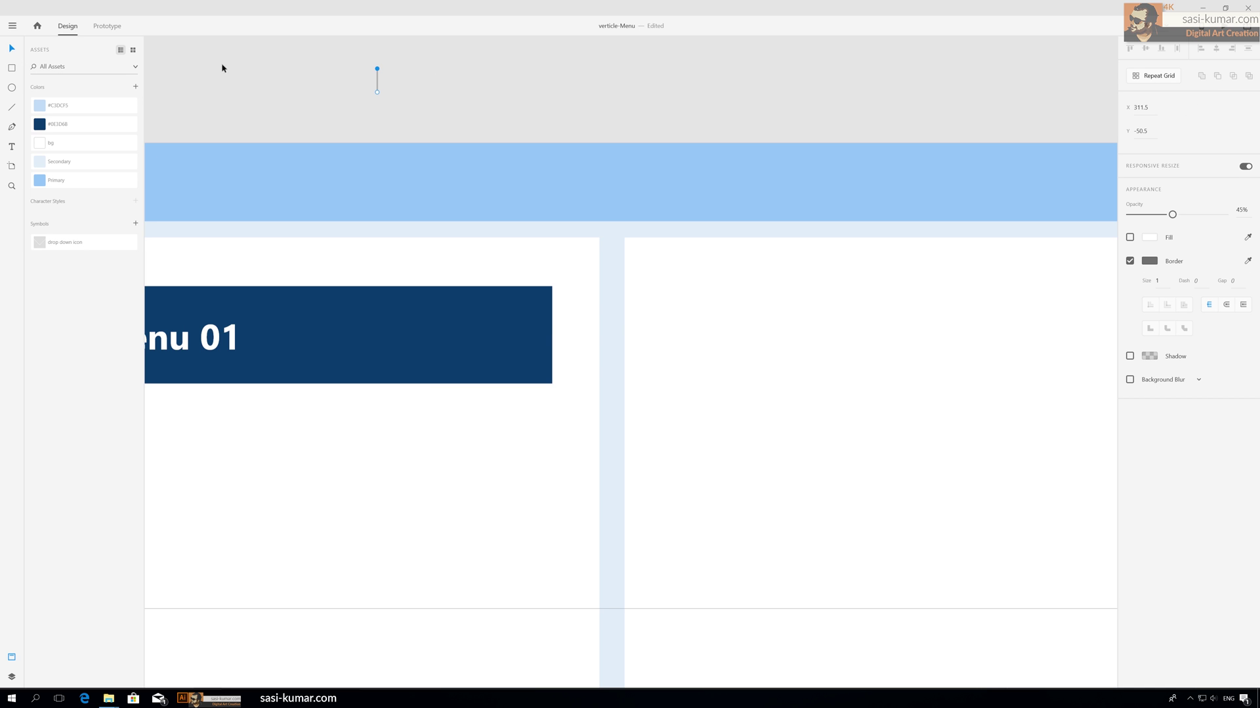
# - Rotate the short line above the artboard to 45° and place a duplicate rotated to -45° beside it
pyautogui.moveTo(413, 53); pyautogui.dragTo(332, 125)
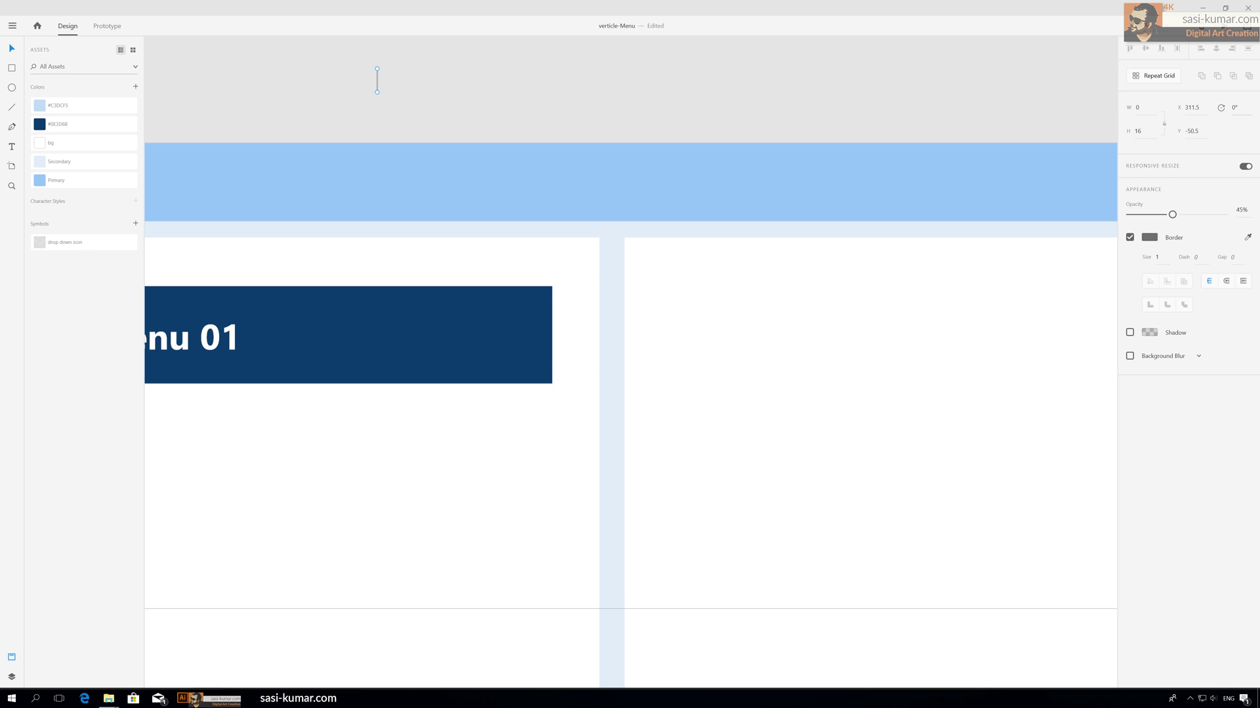
pyautogui.write('45')
pyautogui.press('Return')
pyautogui.moveTo(377, 84); pyautogui.dragTo(365, 84)
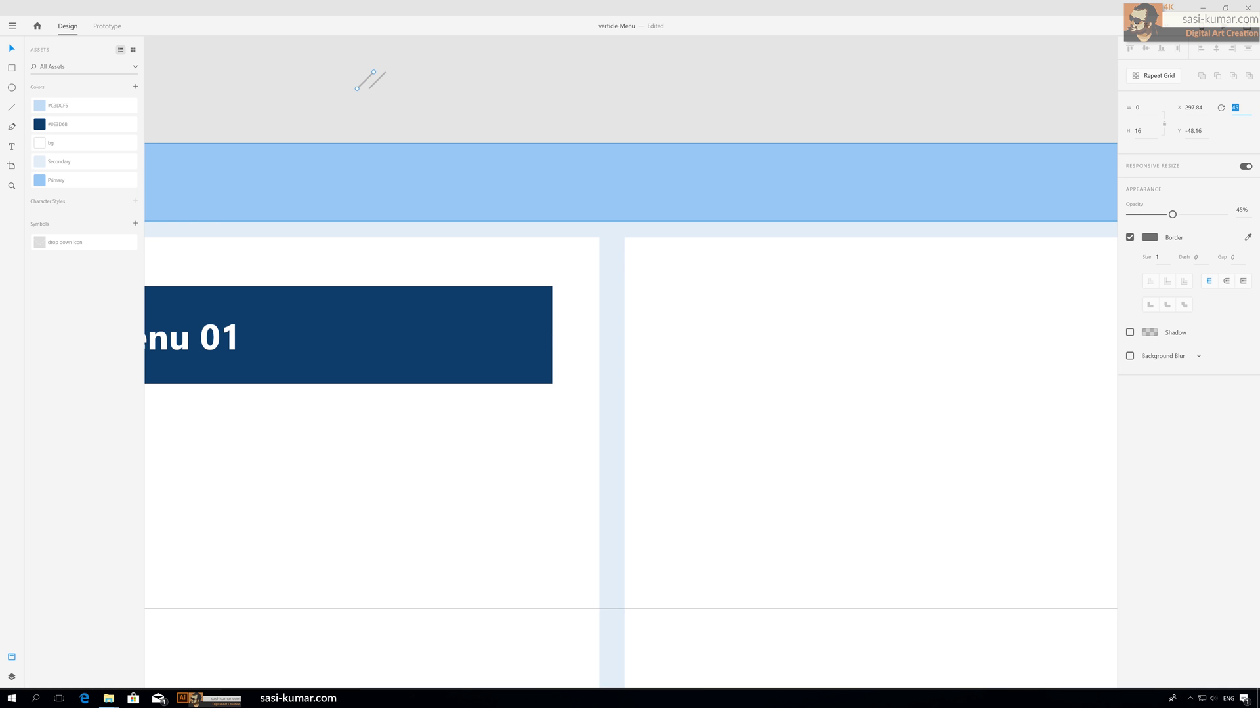
pyautogui.write('-')
pyautogui.press('Return')
# - Join the two slanted lines into a downward arrow, color both white and group them
pyautogui.click(382, 94)
pyautogui.moveTo(369, 84); pyautogui.dragTo(365, 82)
pyautogui.moveTo(417, 114); pyautogui.dragTo(331, 59)
pyautogui.click(51, 145)
pyautogui.moveTo(452, 58); pyautogui.dragTo(283, 106)
pyautogui.hotkey('ctrl', 'g')
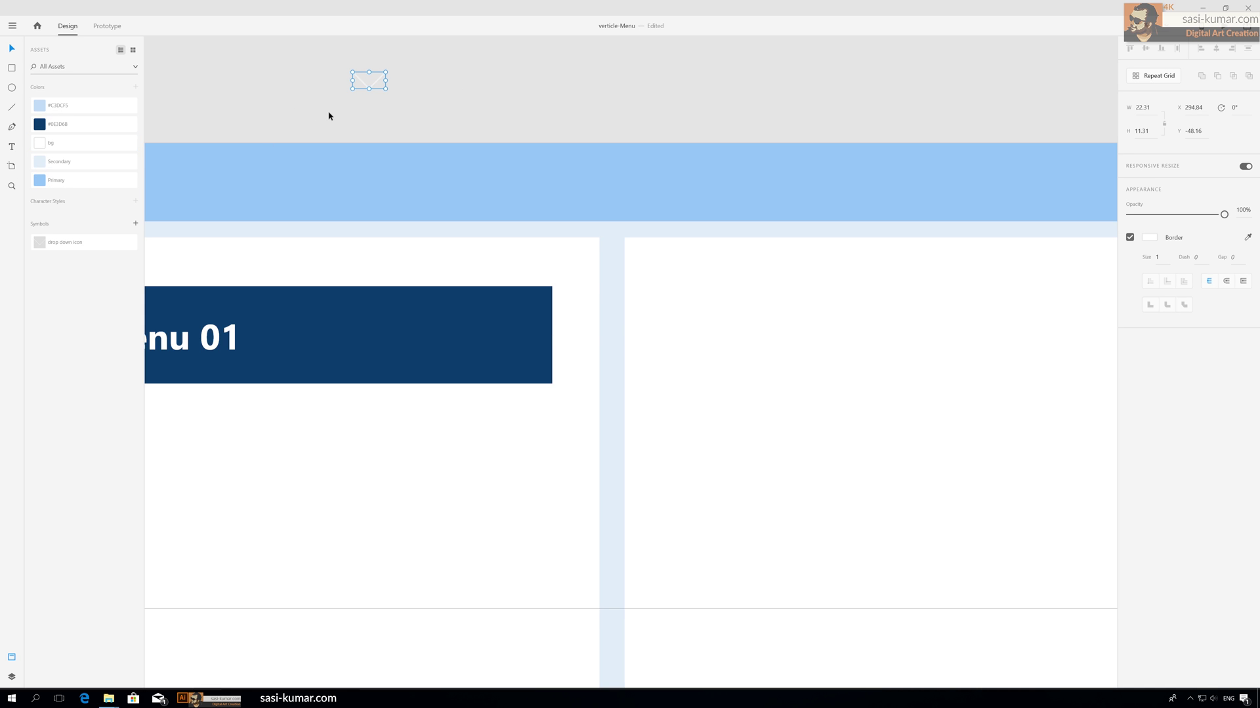
# - Move the white arrow onto the right end of the Main Menu 01 button and enlarge it to about 38 by 19
pyautogui.click(434, 101)
pyautogui.moveTo(375, 88); pyautogui.dragTo(514, 344)
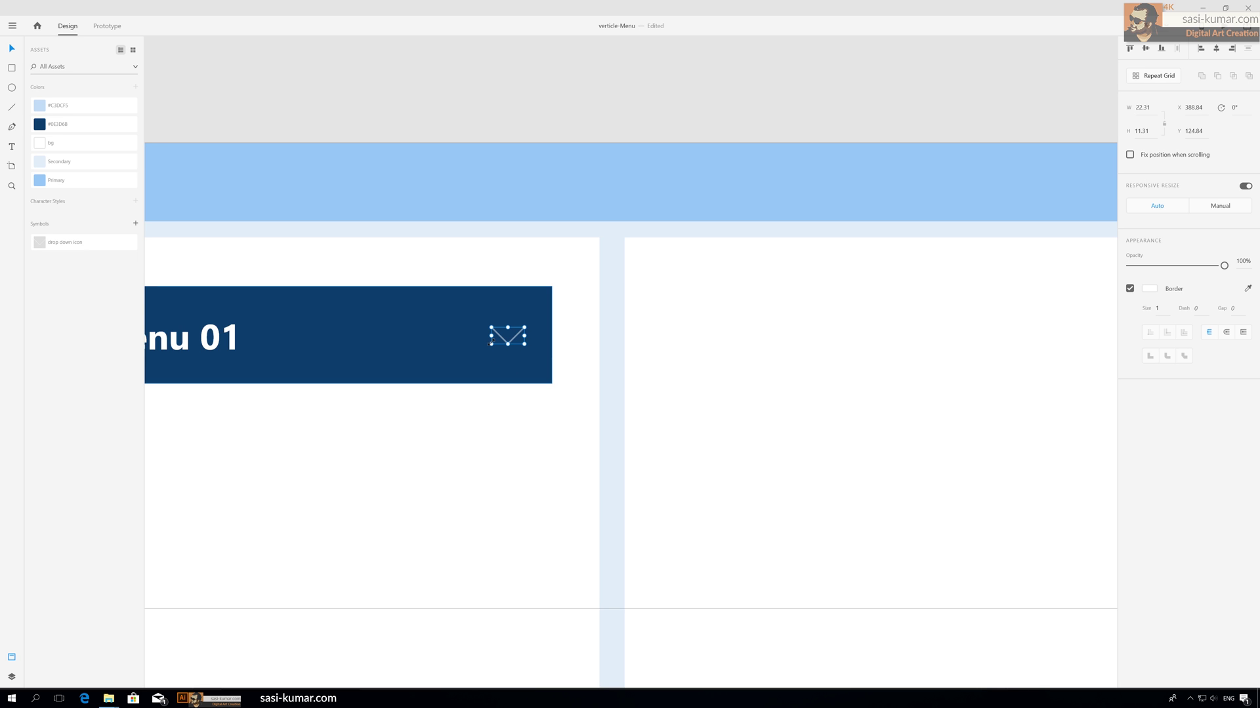
pyautogui.moveTo(490, 342)
pyautogui.mouseDown()
pyautogui.moveTo(461, 361)
pyautogui.moveTo(501, 348)
pyautogui.mouseUp()
pyautogui.press('Escape')
pyautogui.click(518, 90)
pyautogui.hotkey('ctrl', '-')
pyautogui.hotkey('ctrl', '-')
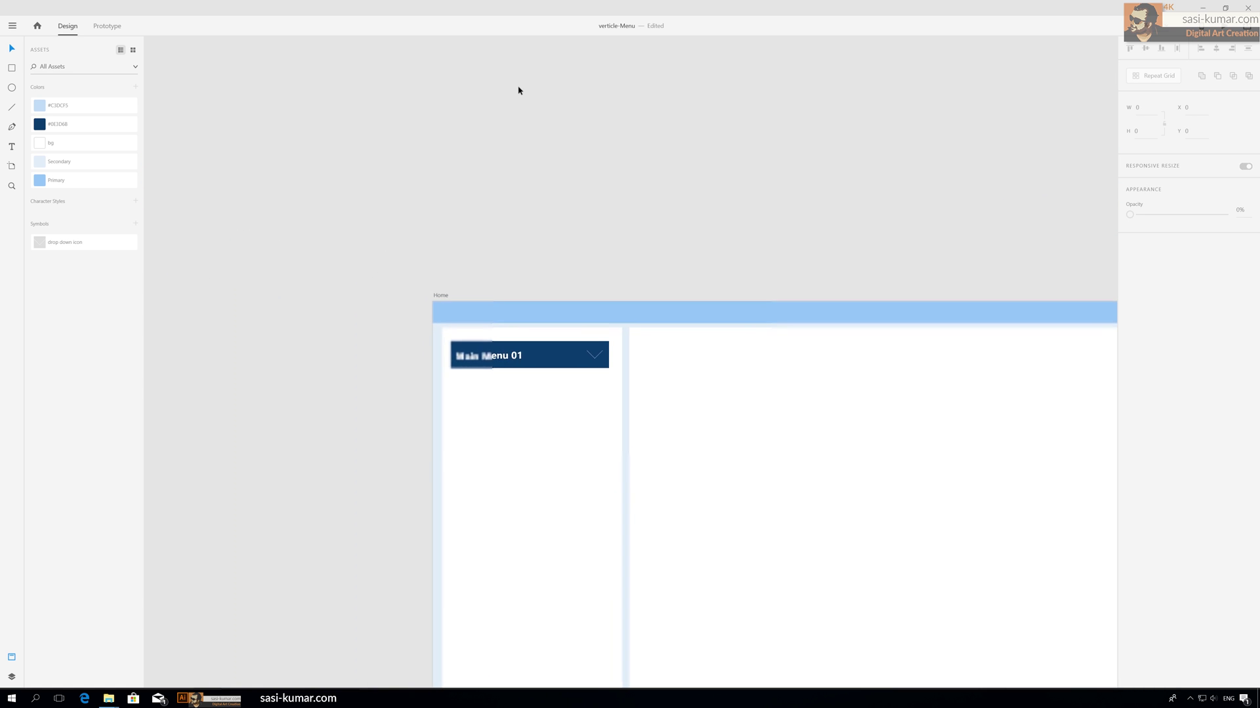
pyautogui.hotkey('ctrl', '+')
pyautogui.hotkey('ctrl', '+')
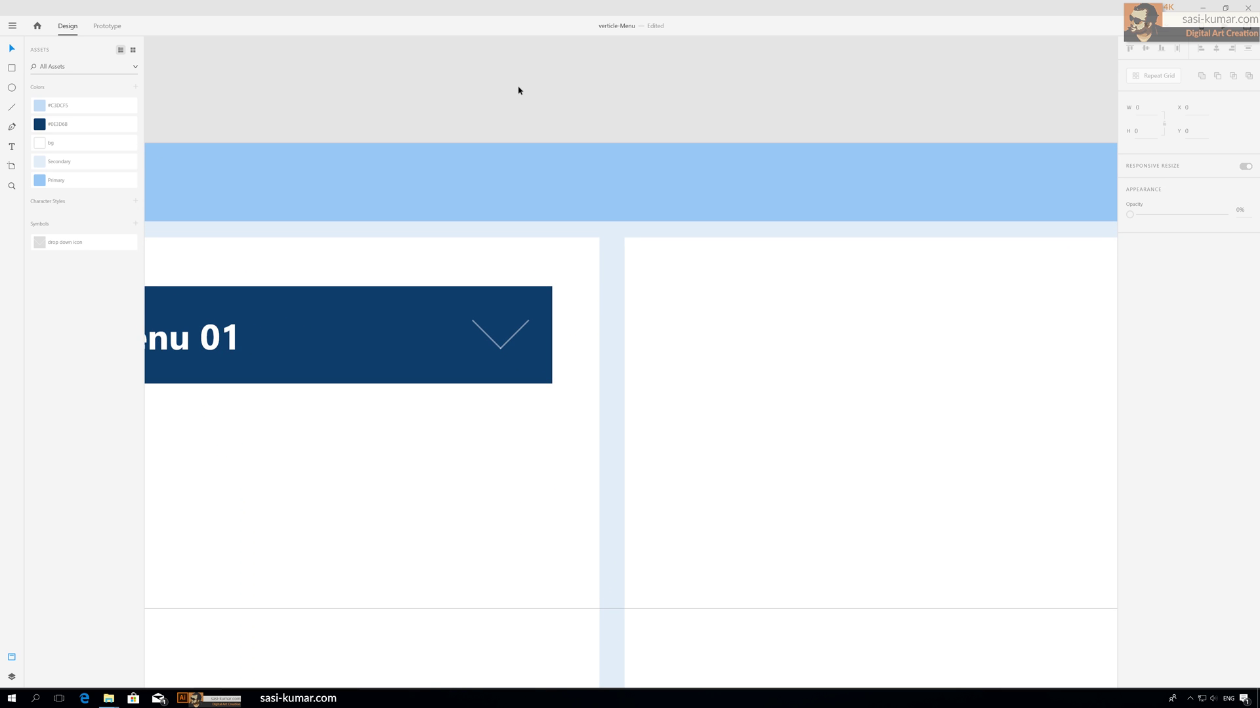
pyautogui.hotkey('ctrl', '-')
# - Group the dark blue button with its Main Menu 01 text and the white arrow
pyautogui.click(485, 363)
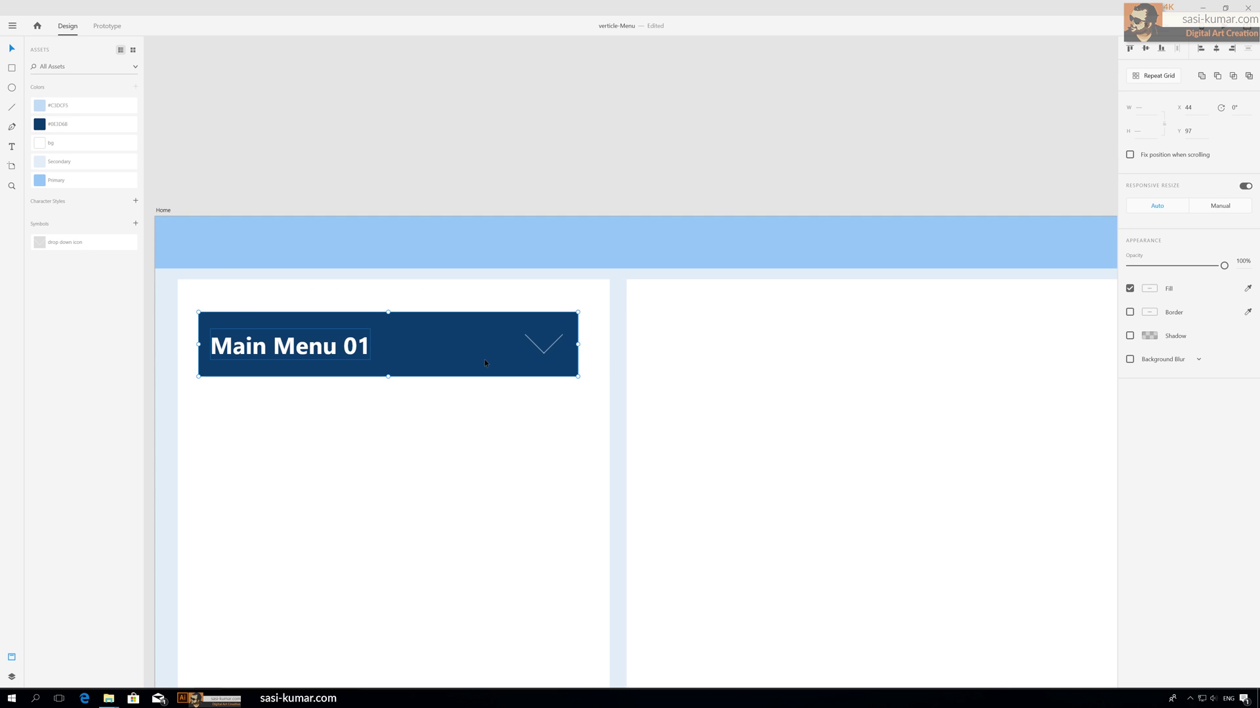
pyautogui.keyDown('shift'); pyautogui.click(544, 361); pyautogui.keyUp('shift')
pyautogui.keyDown('shift'); pyautogui.click(543, 350); pyautogui.keyUp('shift')
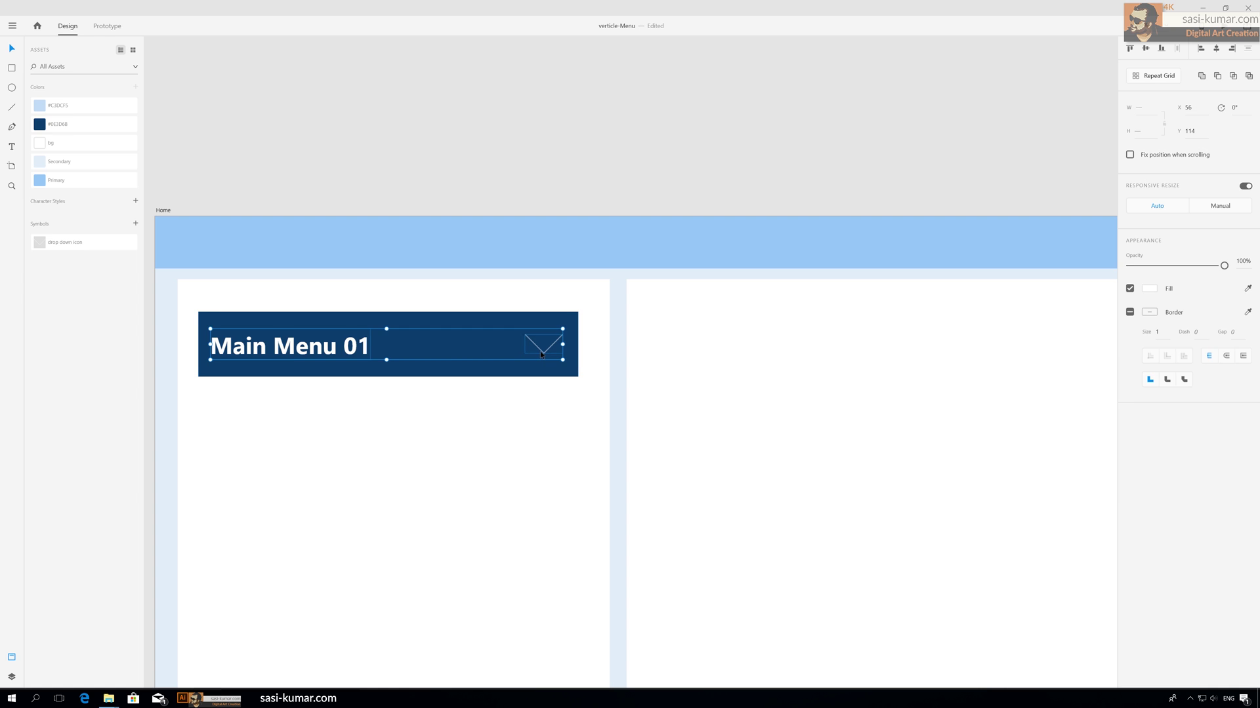
pyautogui.press('Escape')
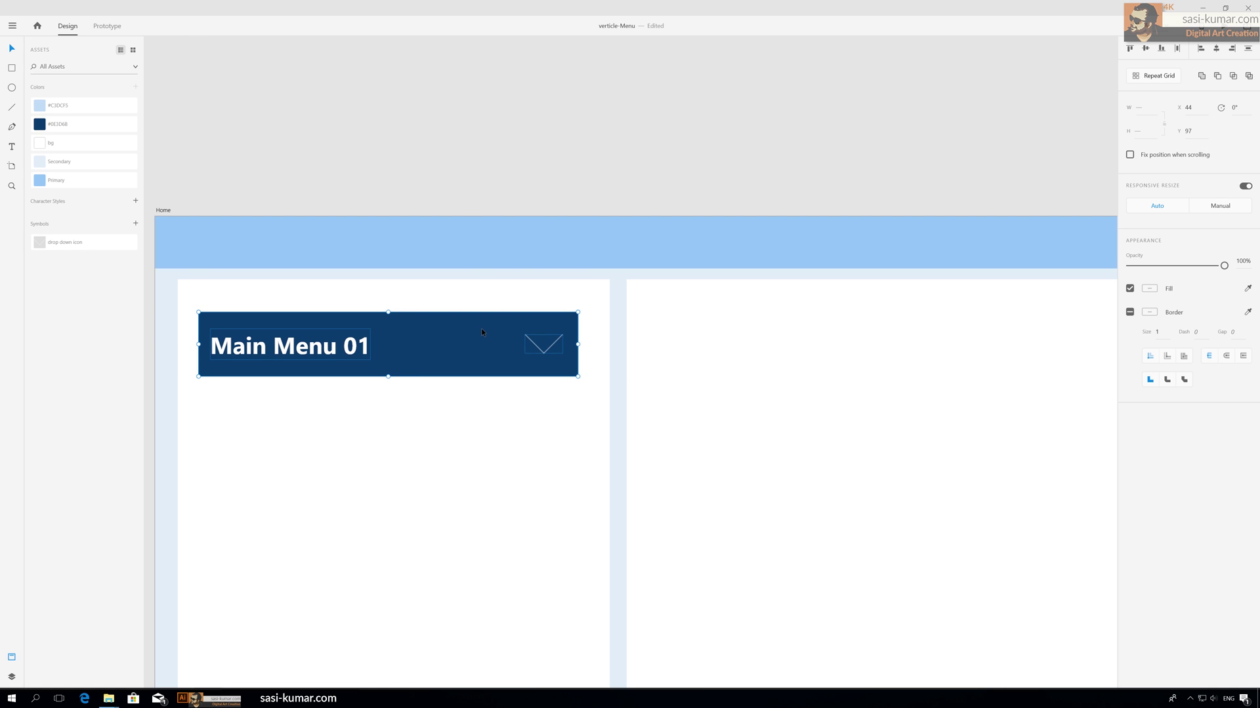
pyautogui.click(417, 142)
pyautogui.moveTo(417, 142); pyautogui.dragTo(491, 119)
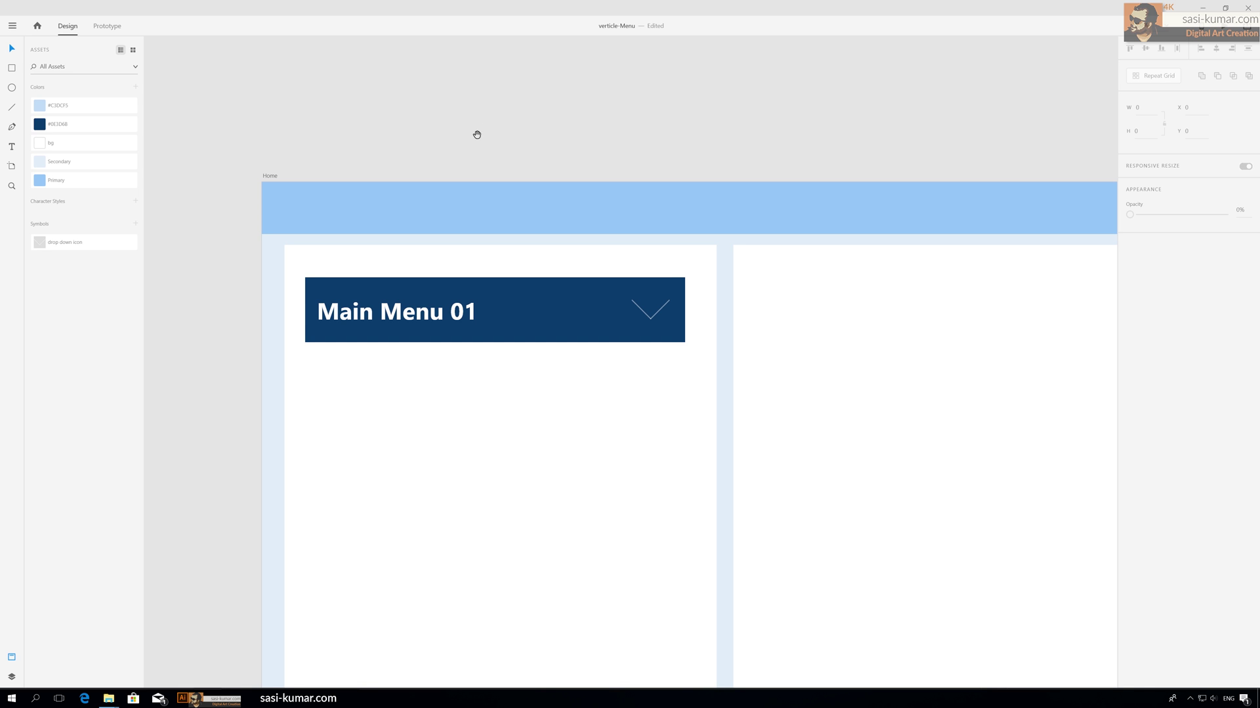
pyautogui.scroll(-1, 452, 111)
pyautogui.hscroll(1, 452, 110)
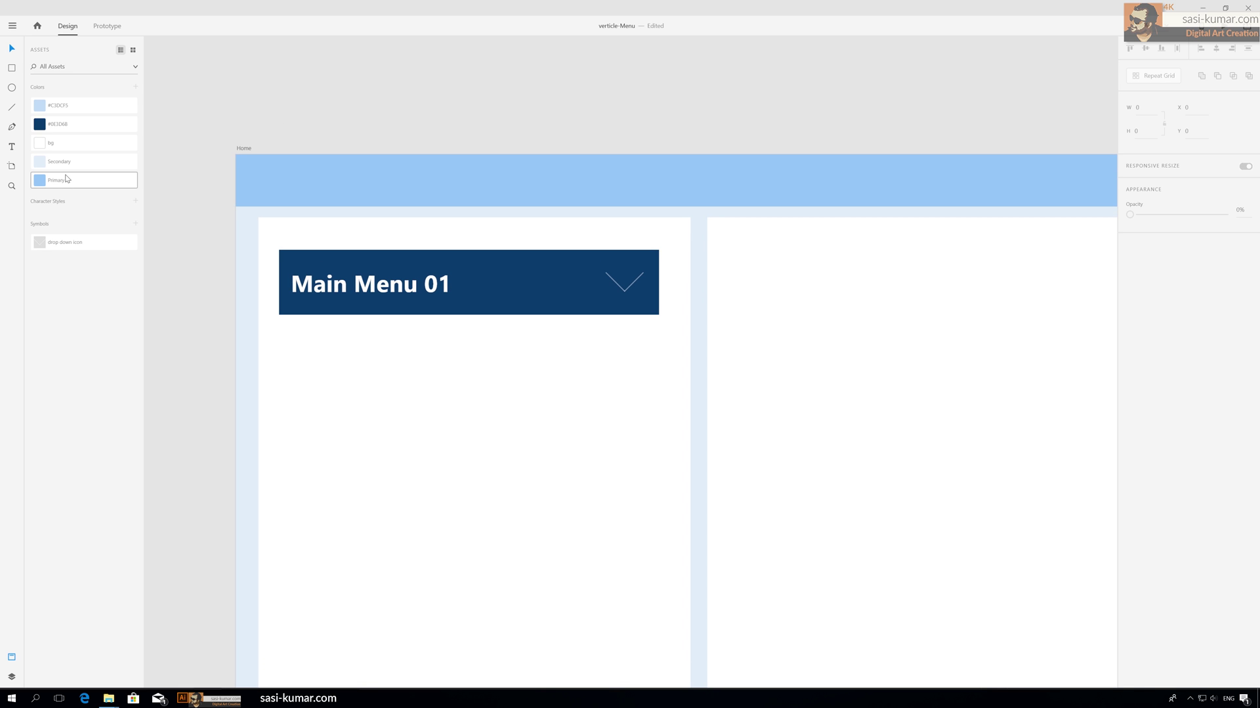
# - Duplicate the Main Menu 01 button group directly below the original, flush with its lower edge
pyautogui.click(415, 264)
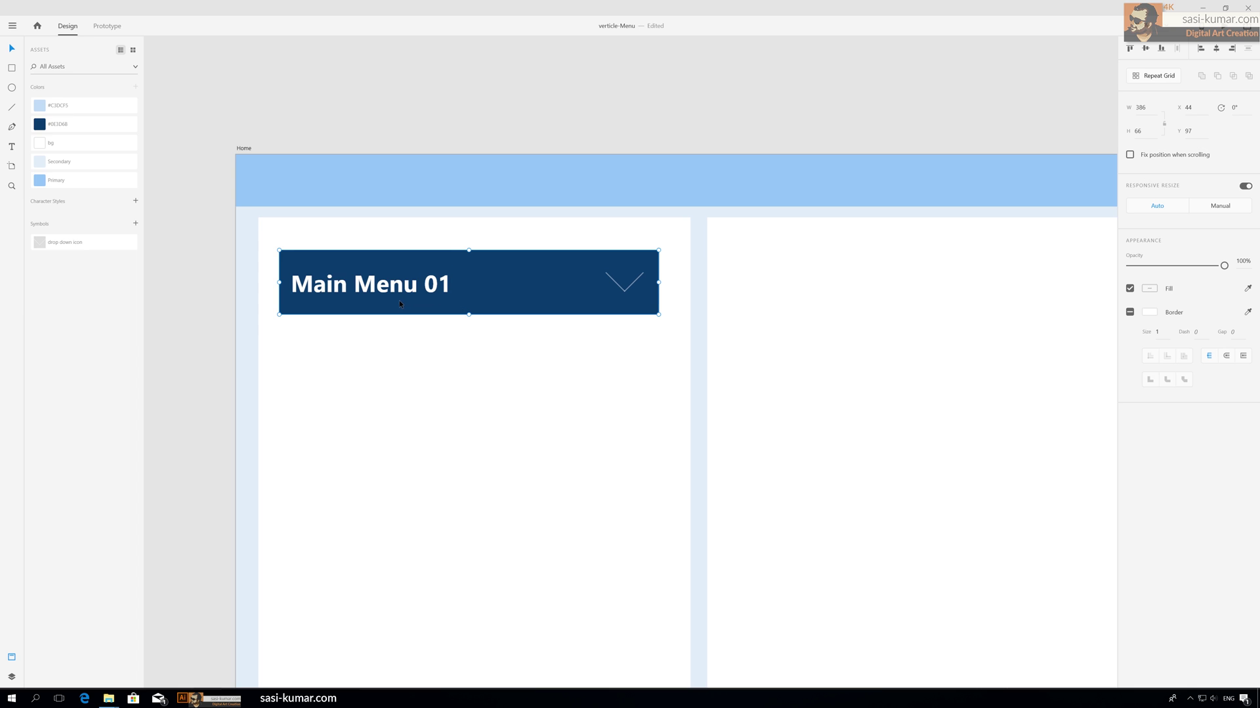
pyautogui.moveTo(383, 261); pyautogui.dragTo(381, 326)
pyautogui.click(515, 101)
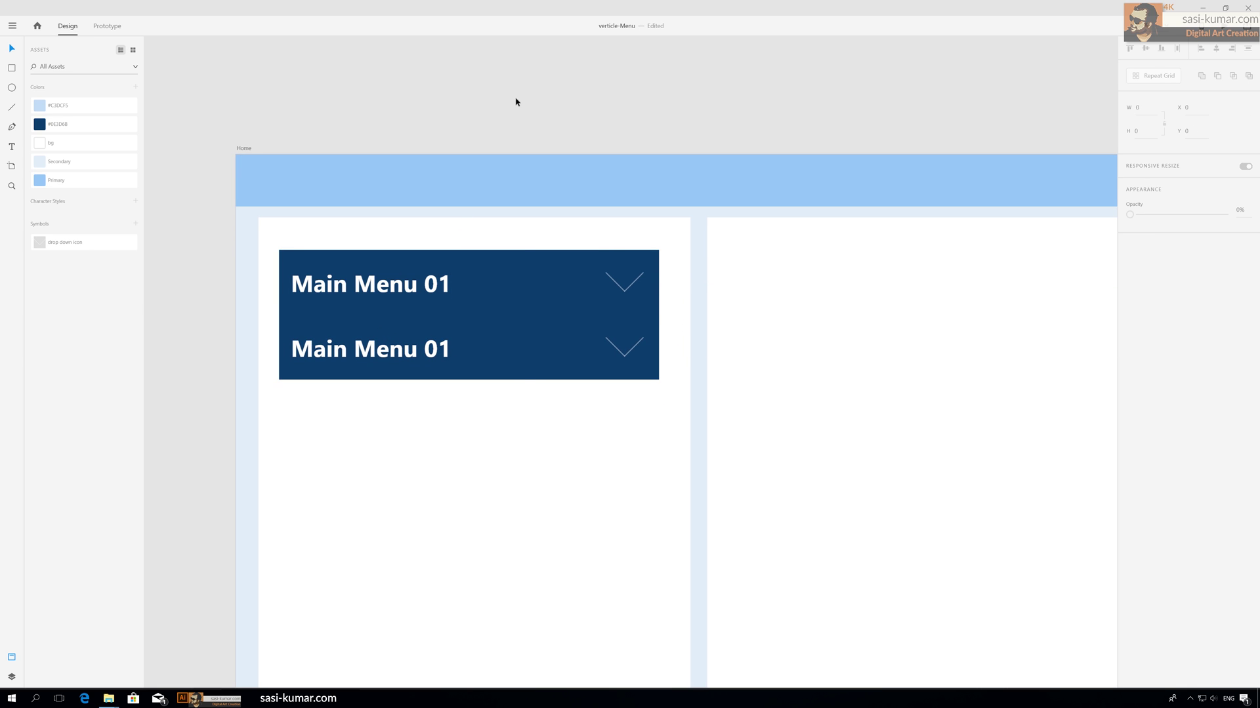
# - Fill the copied button's rectangle with the first light blue saved color and delete its arrow
pyautogui.click(525, 344)
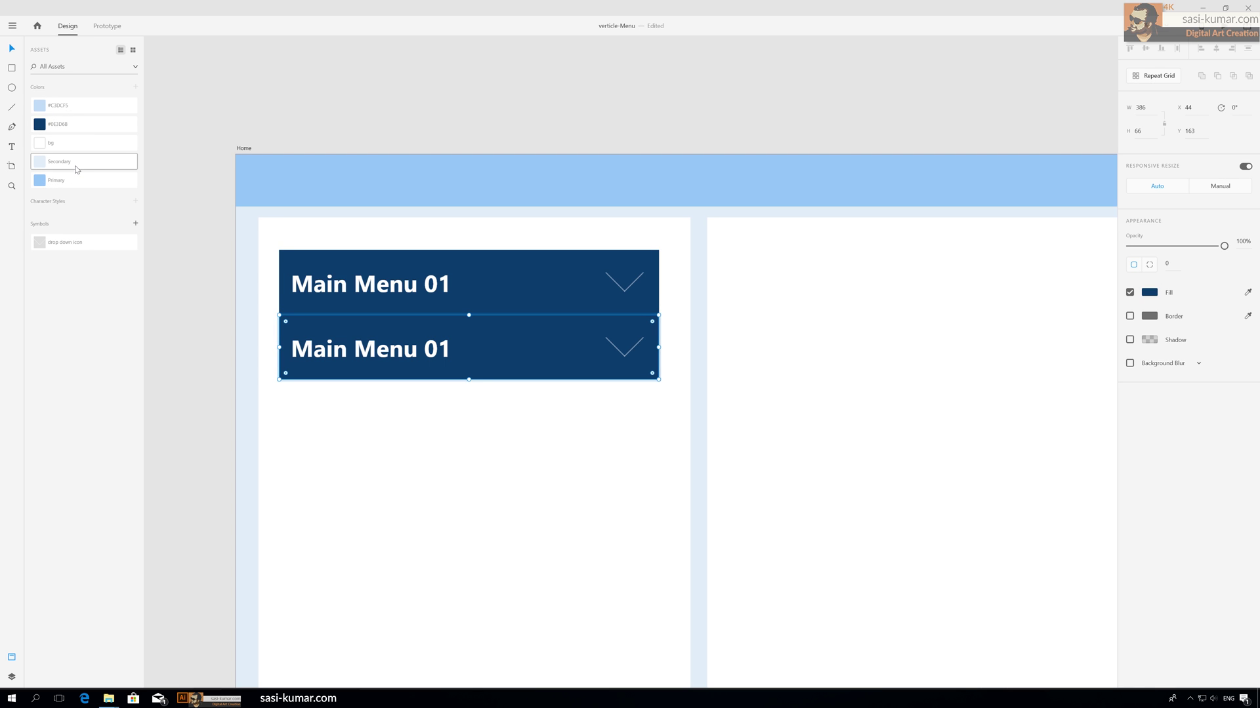
pyautogui.click(66, 105)
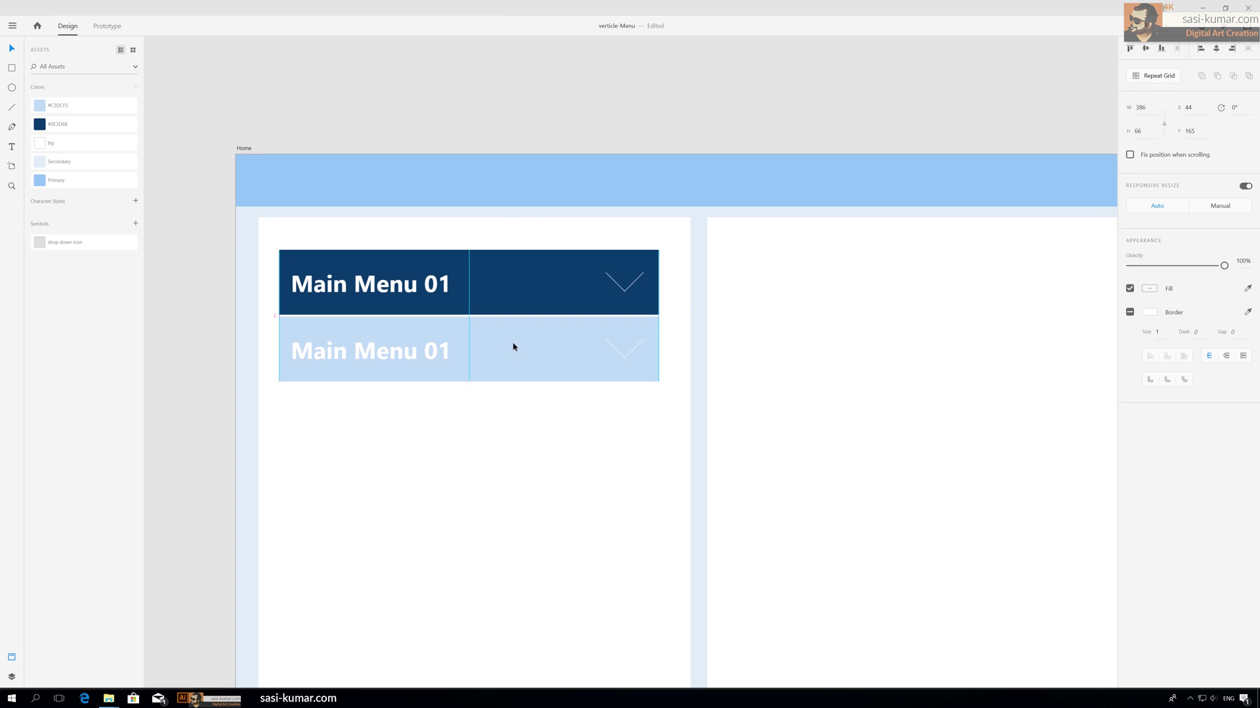
pyautogui.doubleClick(626, 357)
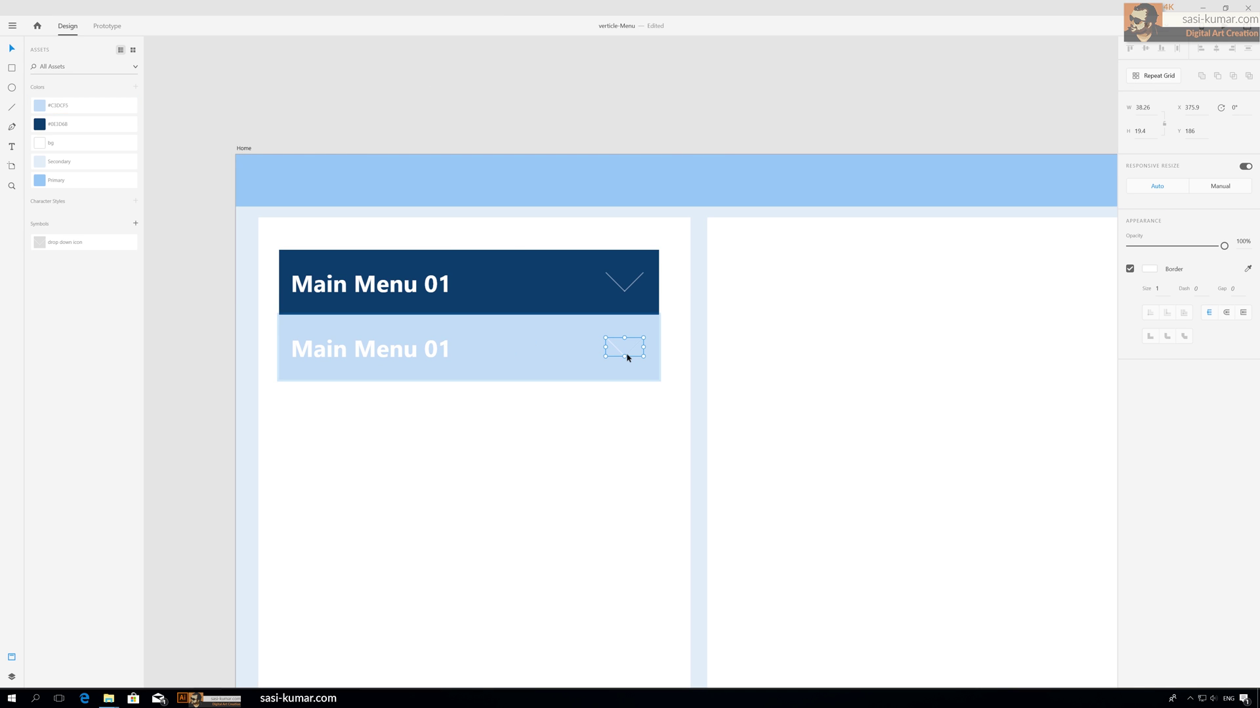
pyautogui.press('Delete')
# - Change the text on the light blue copy to "Submenu 01 Menu 01"
pyautogui.doubleClick(376, 357)
pyautogui.tripleClick(377, 348)
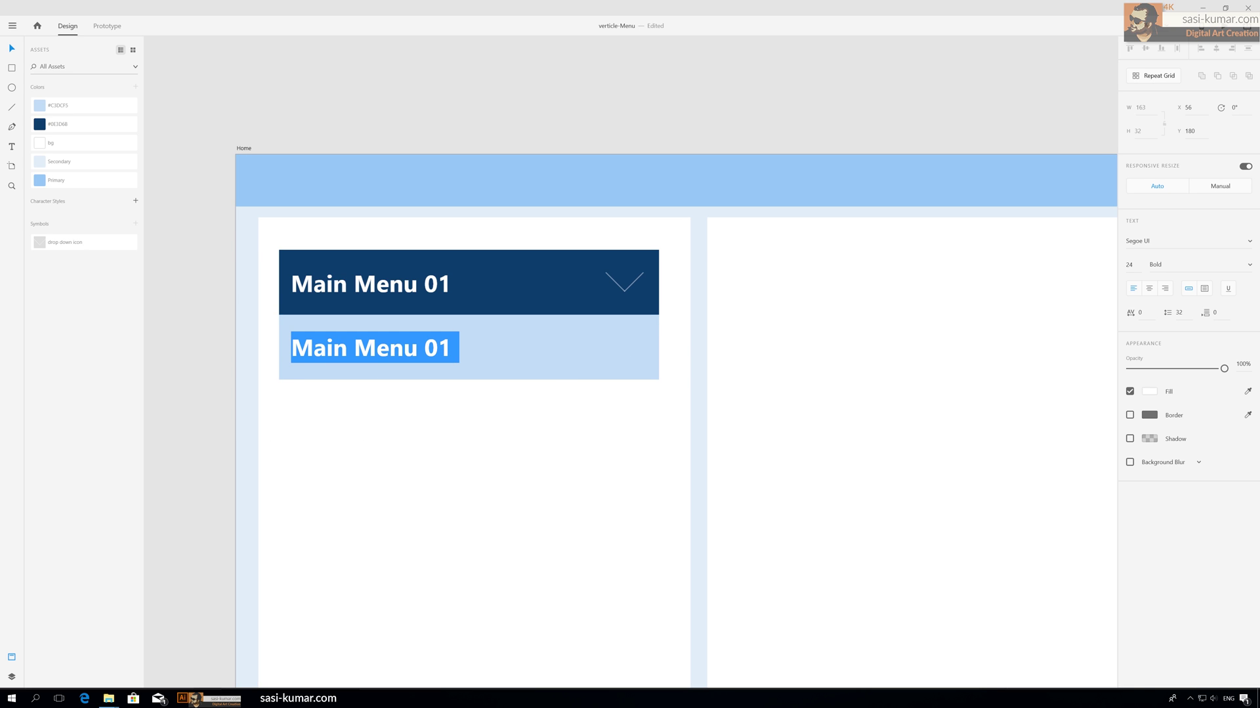
pyautogui.click(291, 347)
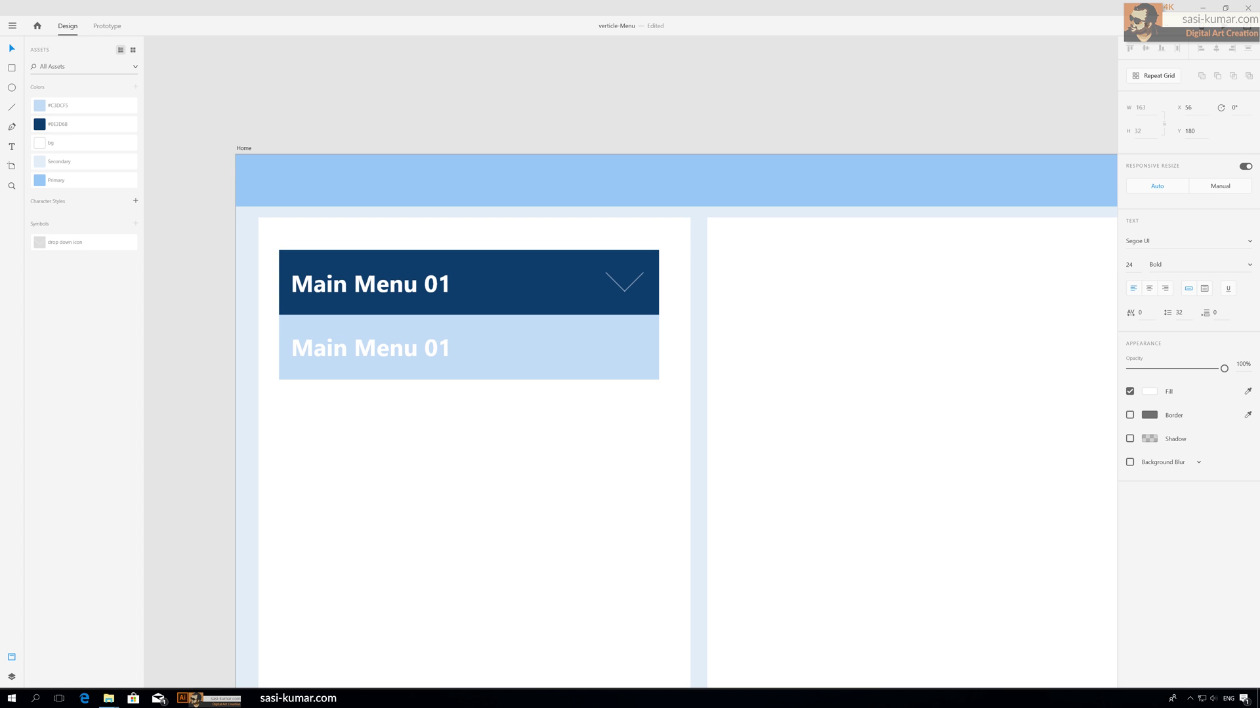
pyautogui.write('Subme')
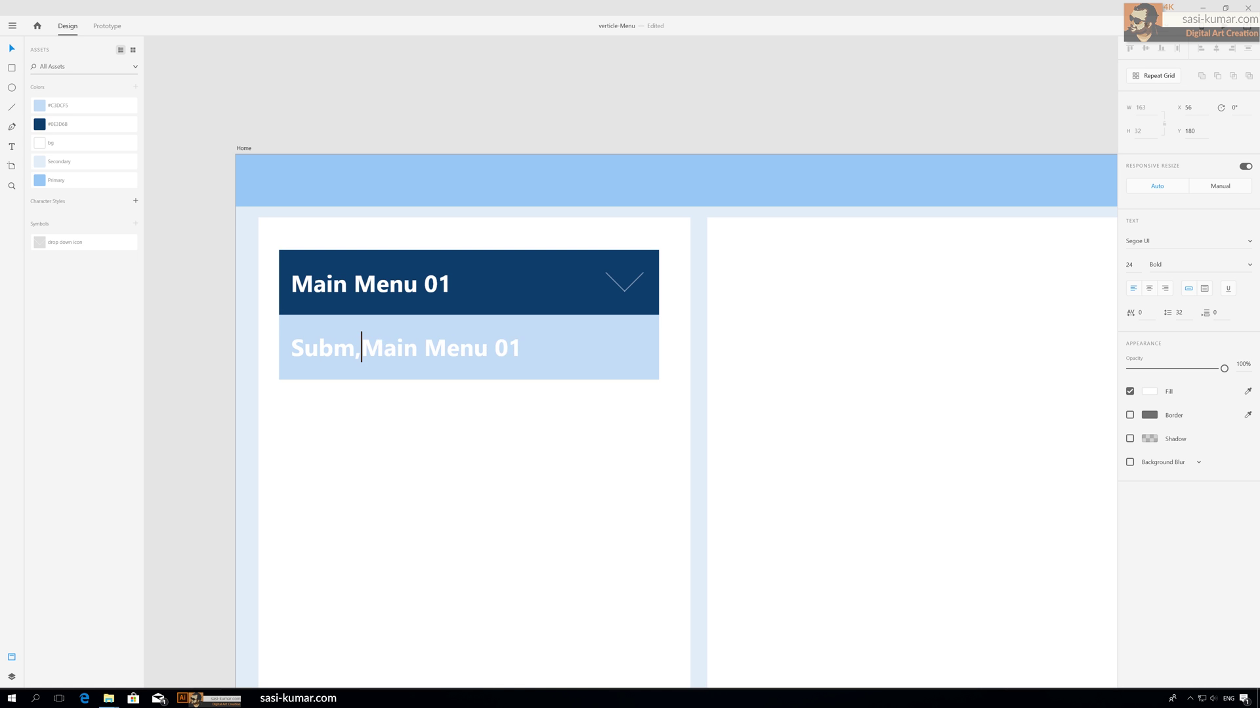
pyautogui.press('BackSpace')
pyautogui.press('BackSpace')
pyautogui.write('menu')
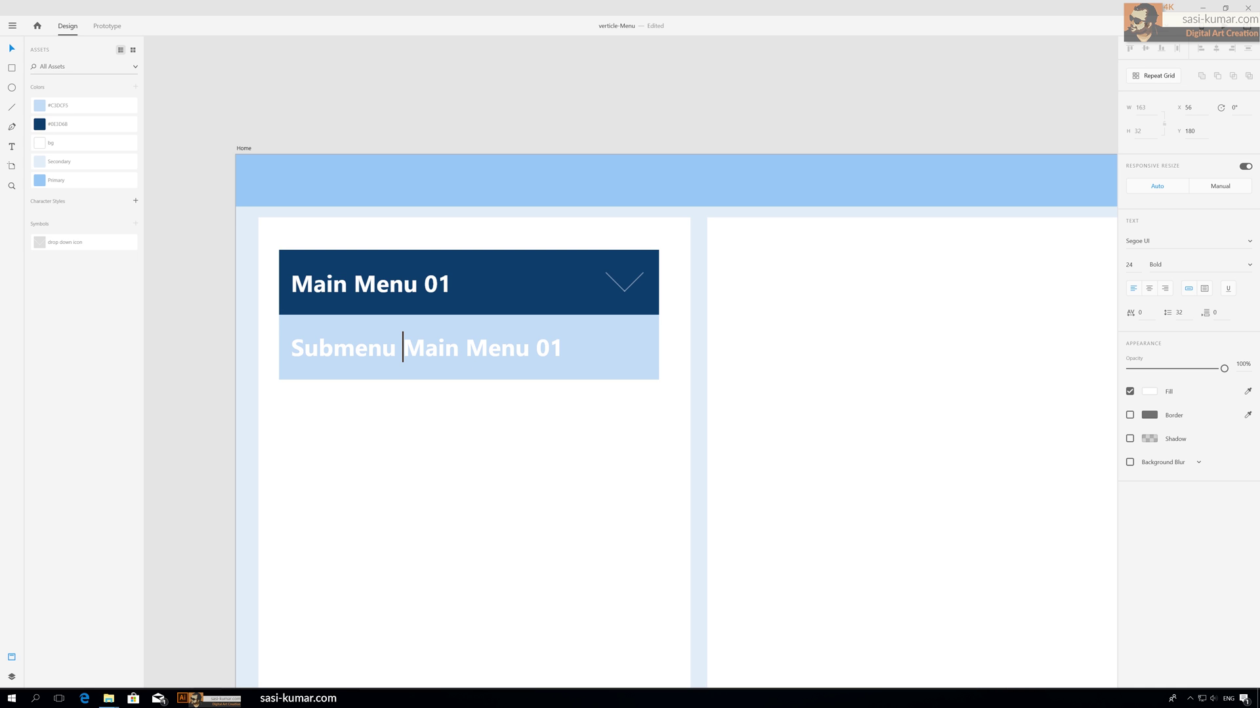
pyautogui.moveTo(465, 347); pyautogui.dragTo(402, 348)
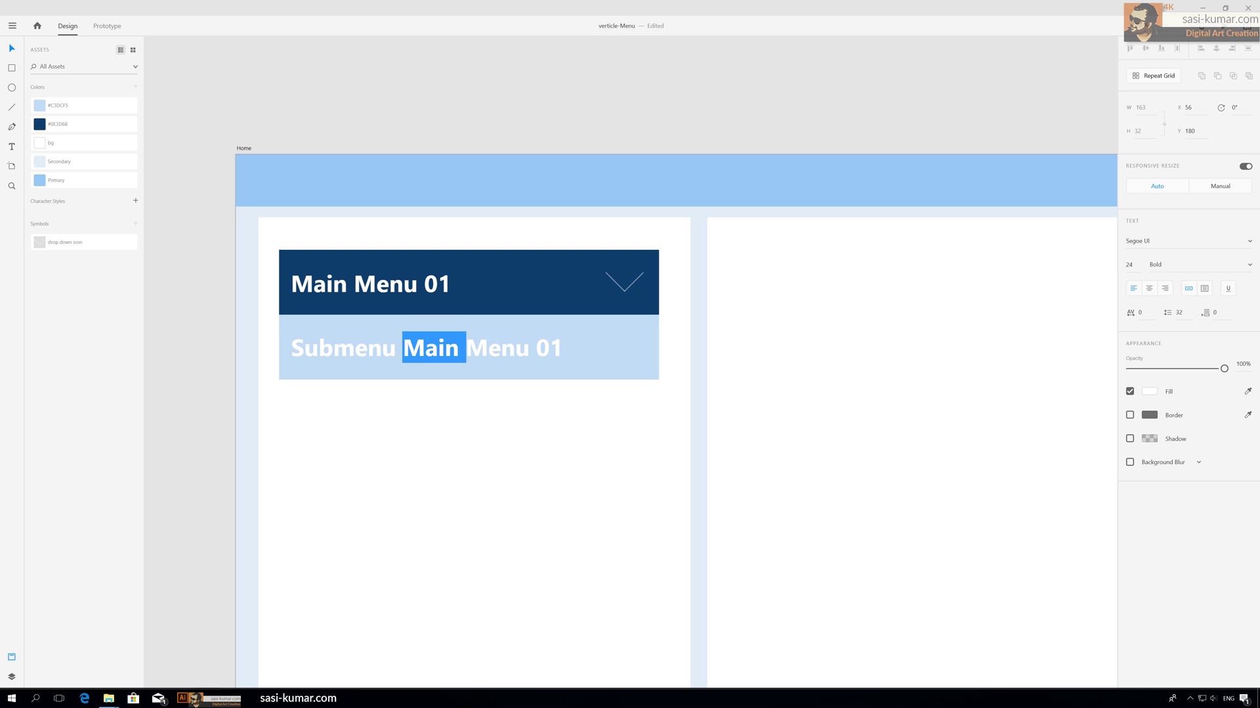
pyautogui.press('BackSpace')
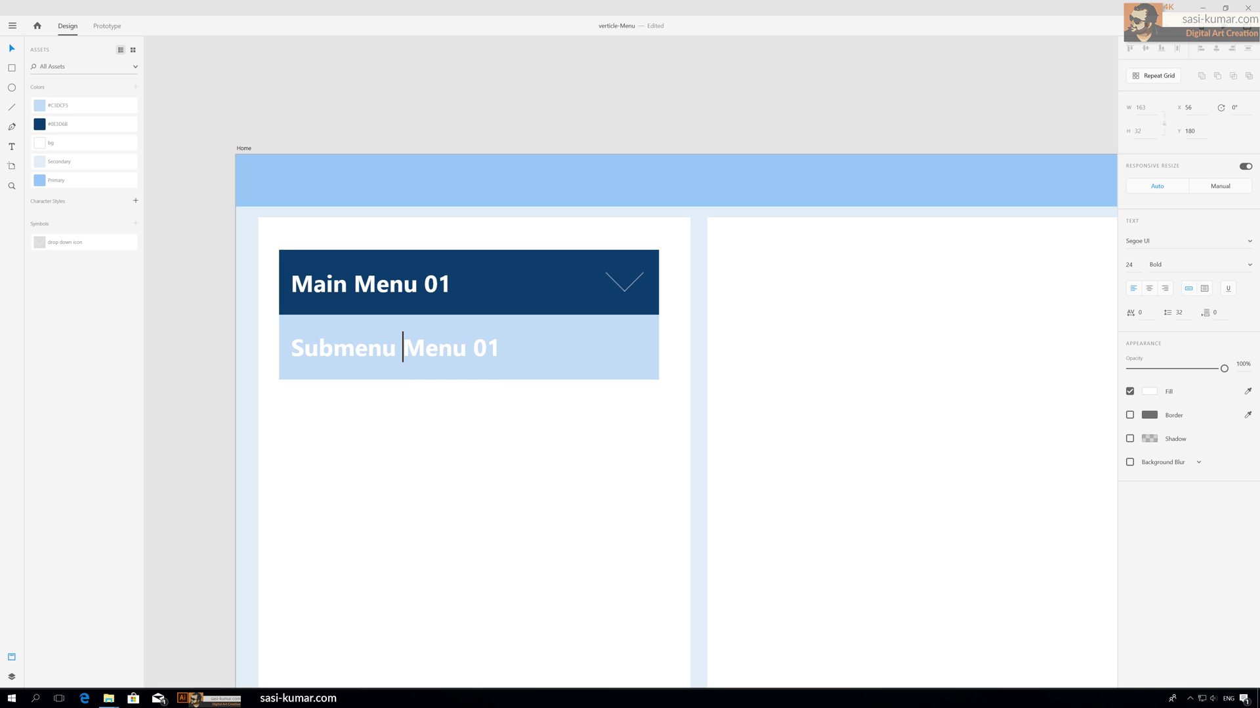
pyautogui.write('01')
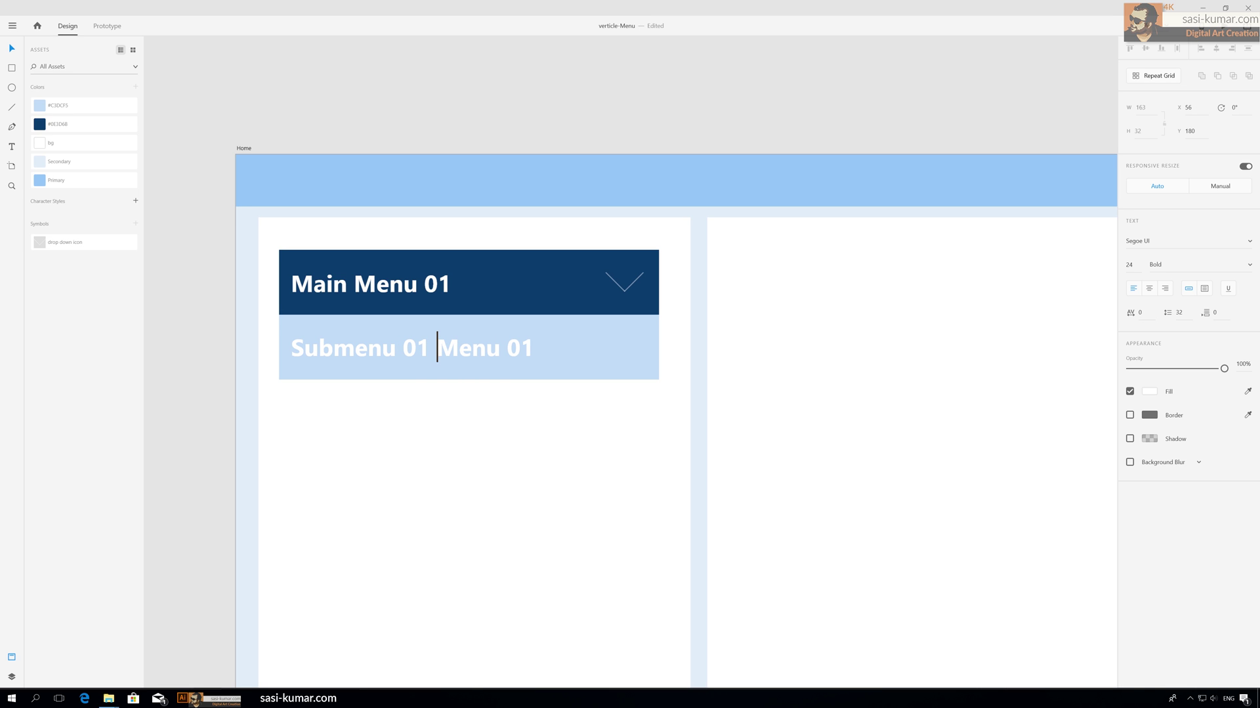
pyautogui.click(12, 48)
pyautogui.click(511, 100)
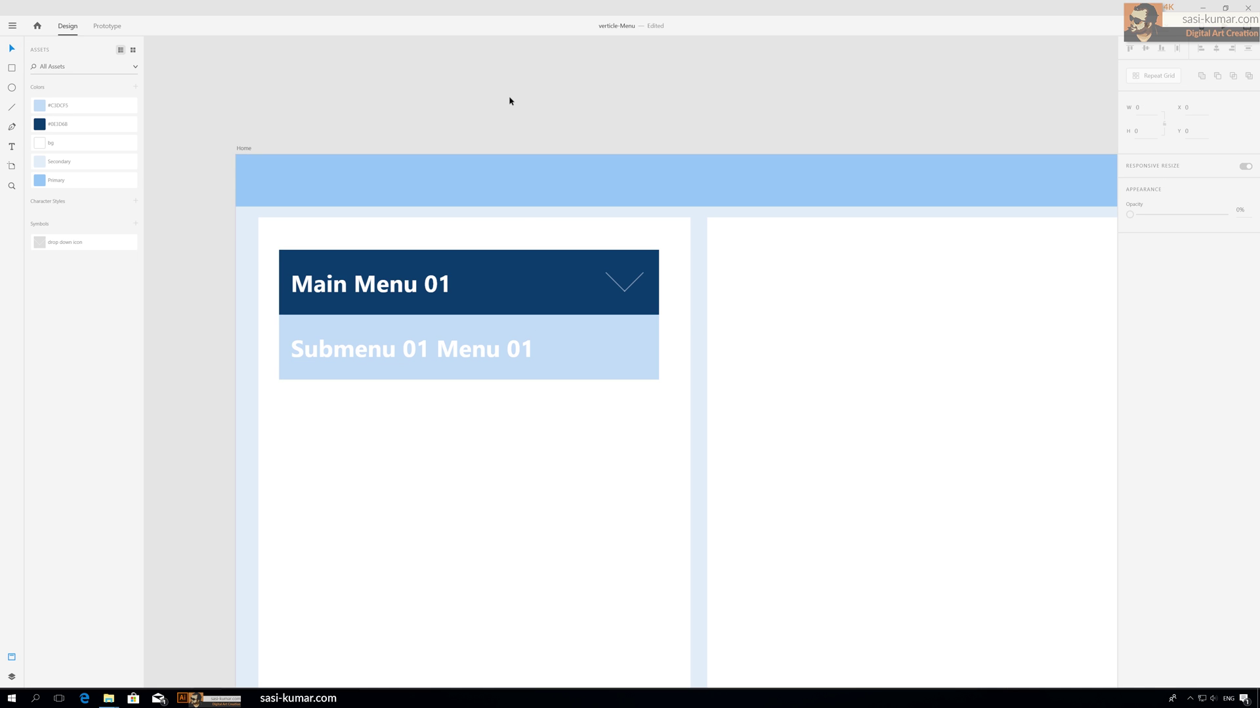
# - Color the submenu text dark blue and set its font size to 16
pyautogui.click(470, 360)
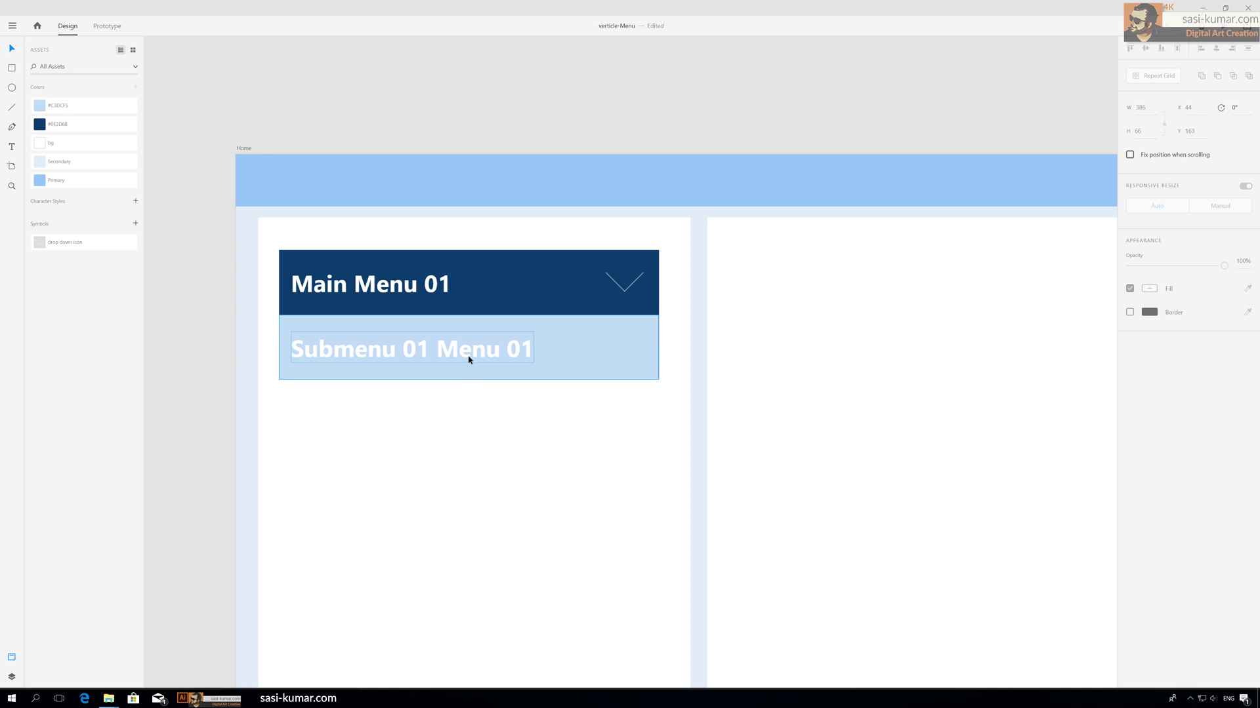
pyautogui.click(131, 125)
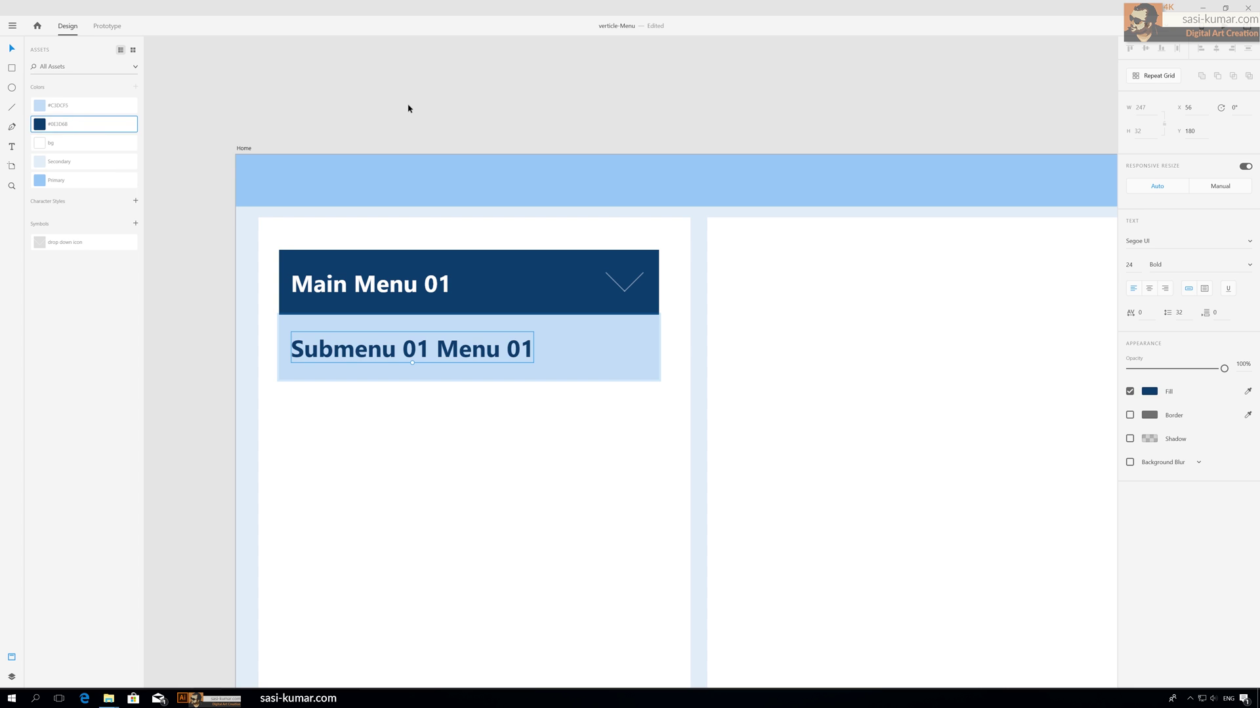
pyautogui.moveTo(1130, 265); pyautogui.dragTo(1120, 271)
pyautogui.write('16')
pyautogui.press('Return')
# - Reduce the light blue submenu rectangle's height to 32 and vertically center the submenu text within it
pyautogui.click(531, 335)
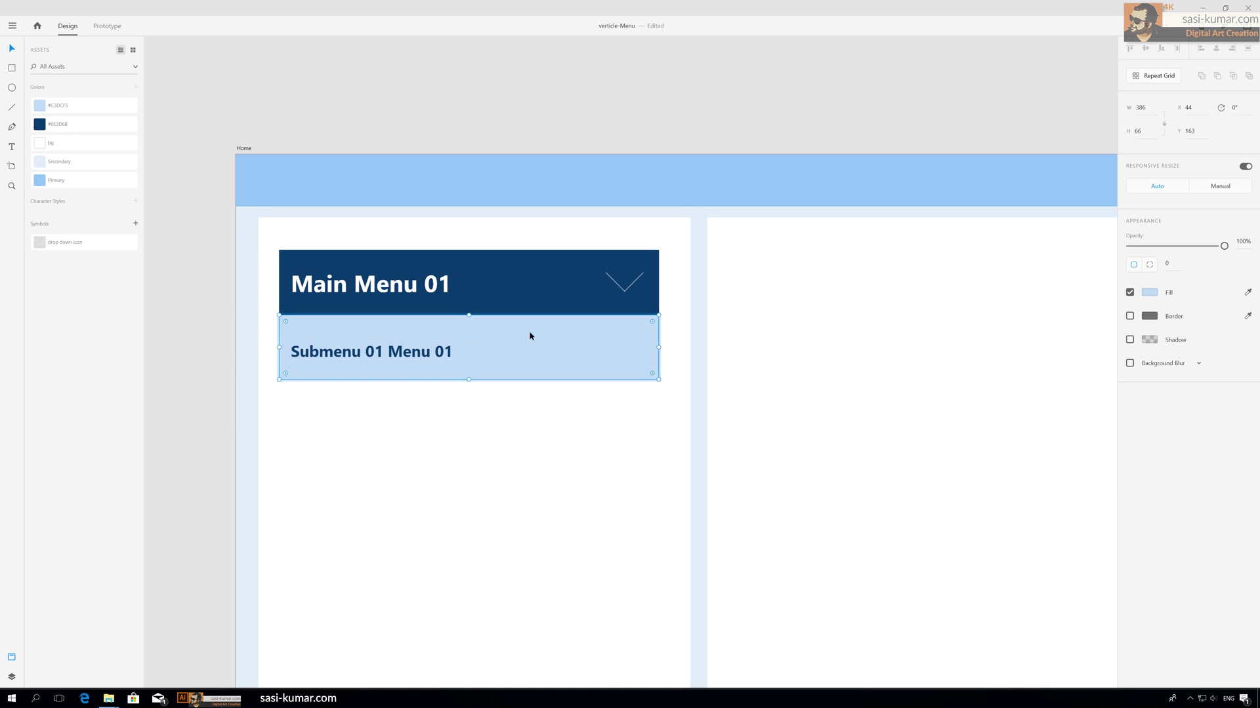
pyautogui.moveTo(468, 379); pyautogui.dragTo(423, 338)
pyautogui.keyDown('shift'); pyautogui.click(586, 337); pyautogui.keyUp('shift')
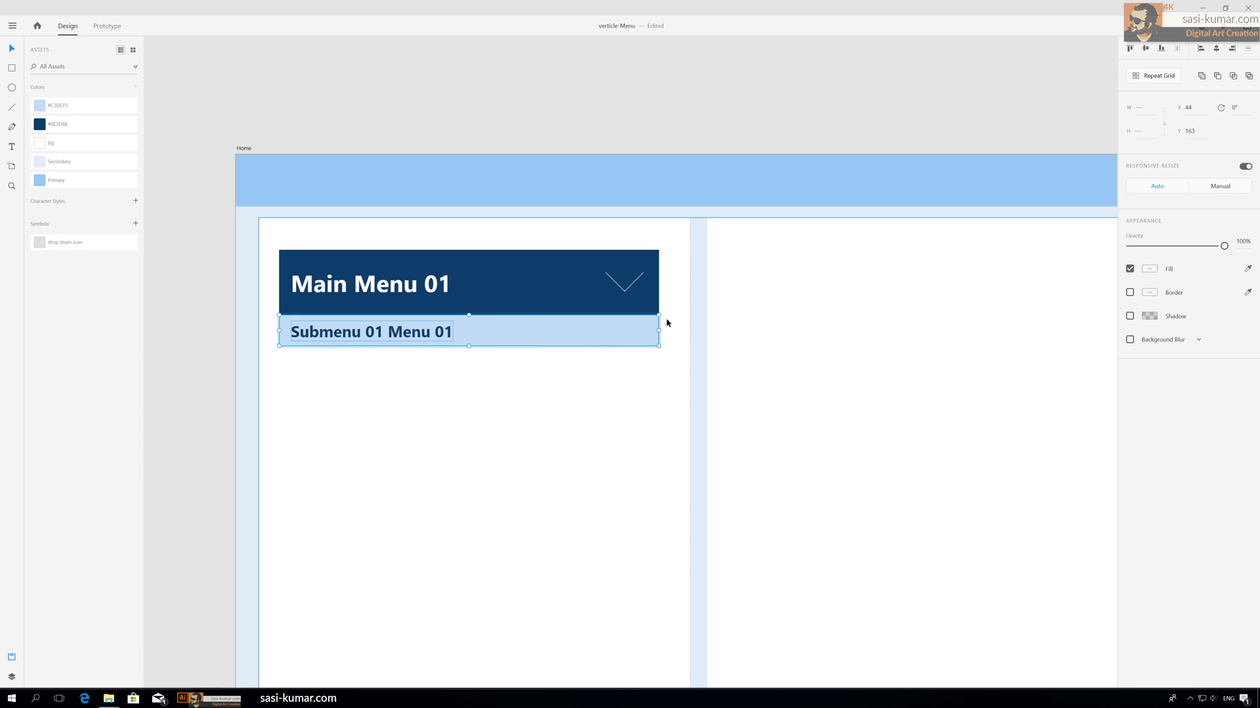
pyautogui.click(1215, 48)
pyautogui.hotkey('ctrl', 'z')
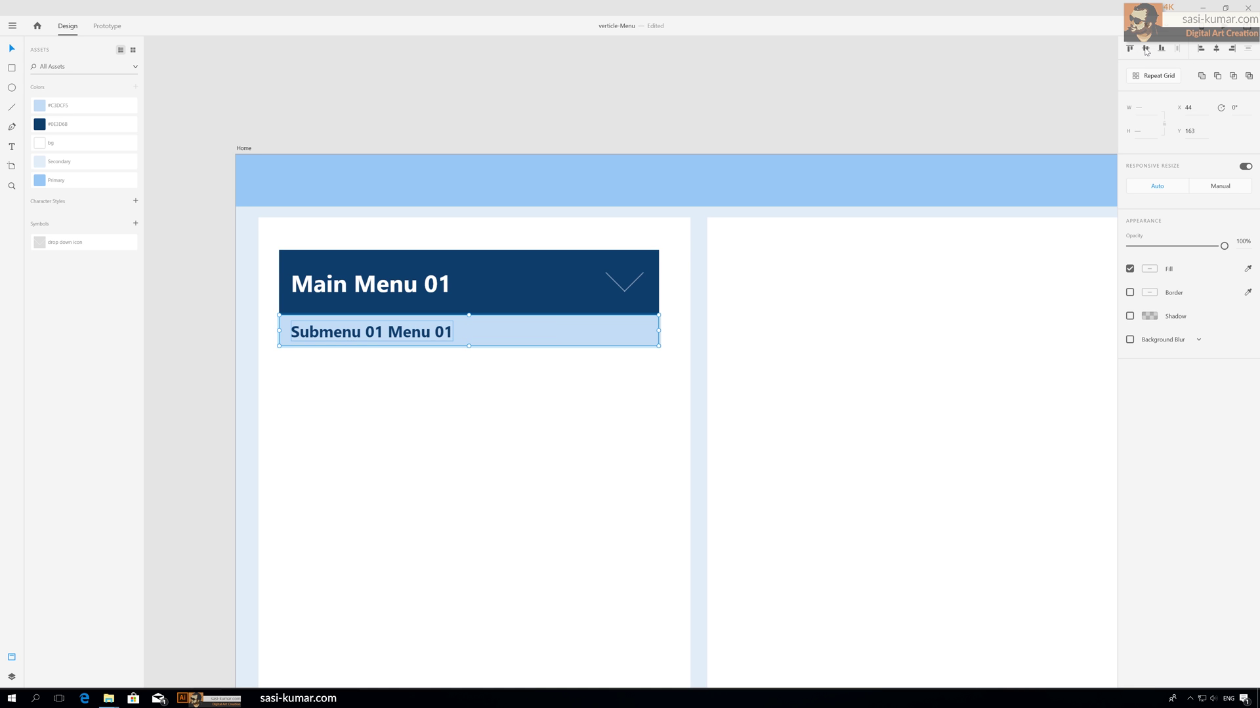
pyautogui.click(427, 114)
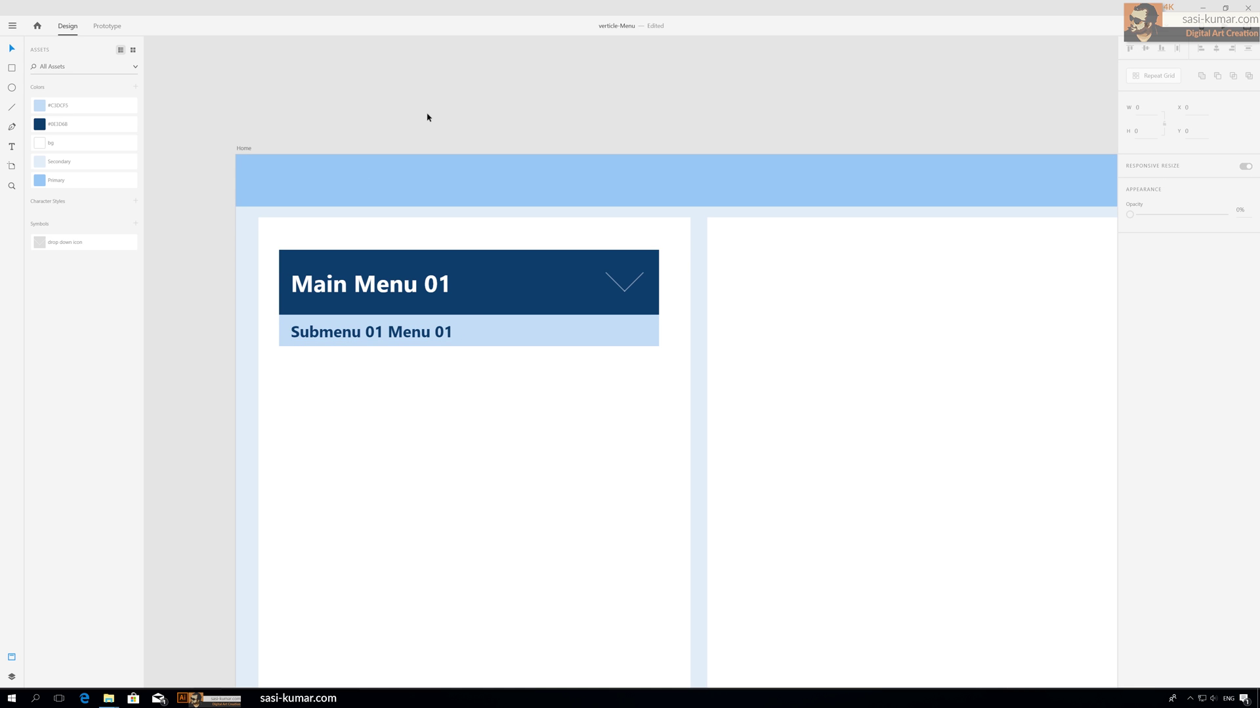
# - Select the Main Menu 01 button group and display the Home artboard's layers
pyautogui.hotkey('ctrl', '-')
pyautogui.hotkey('ctrl', '+')
pyautogui.hotkey('ctrl', '+')
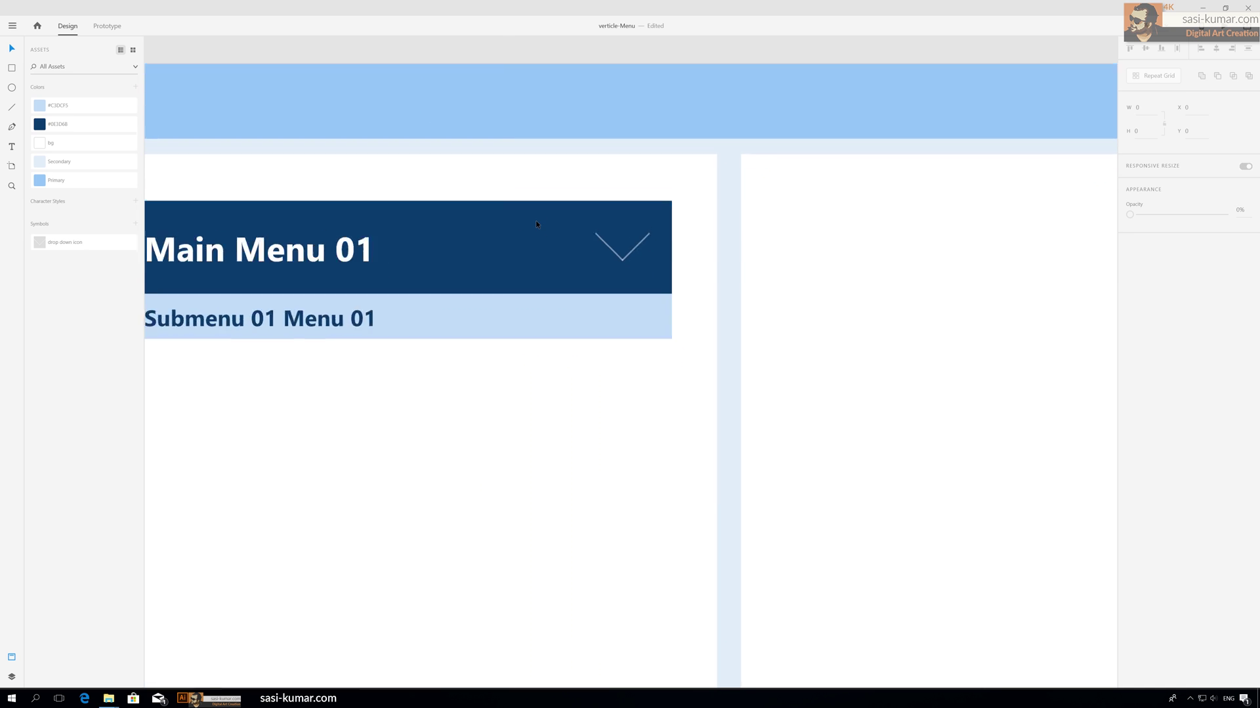
pyautogui.hotkey('ctrl', '-')
pyautogui.hotkey('ctrl', '-')
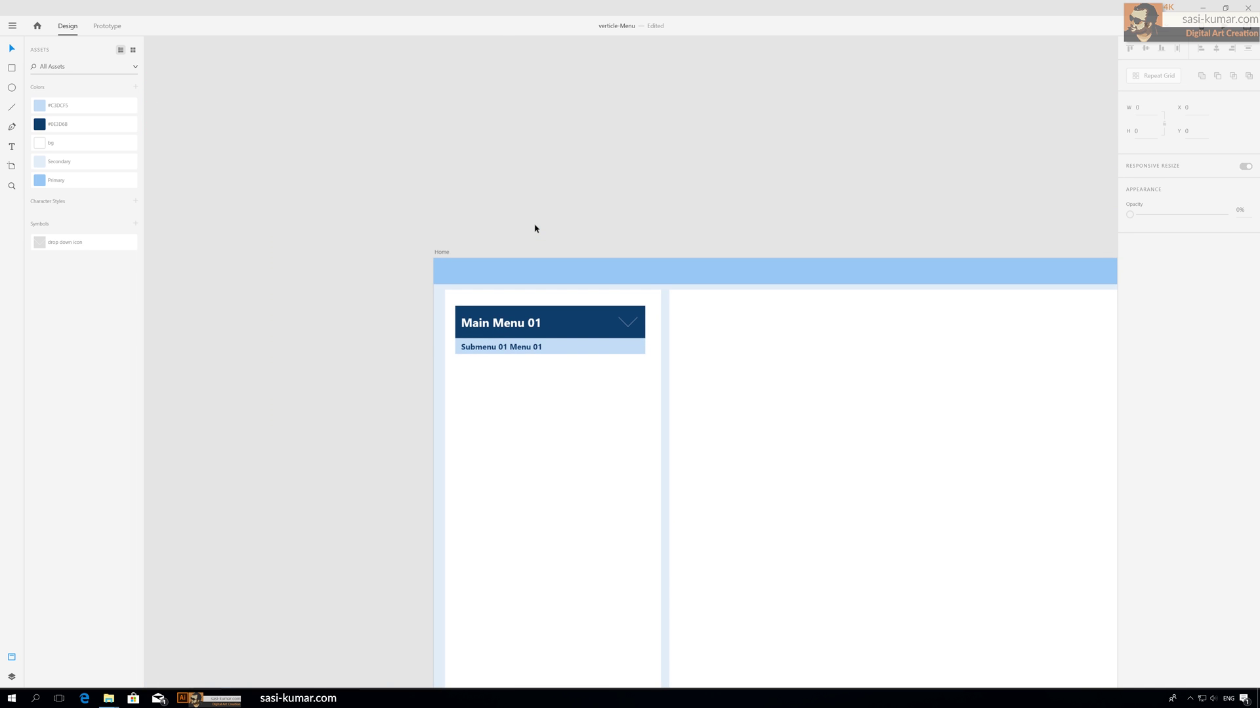
pyautogui.scroll(3, 535, 228)
pyautogui.scroll(-2, 545, 250)
pyautogui.click(544, 261)
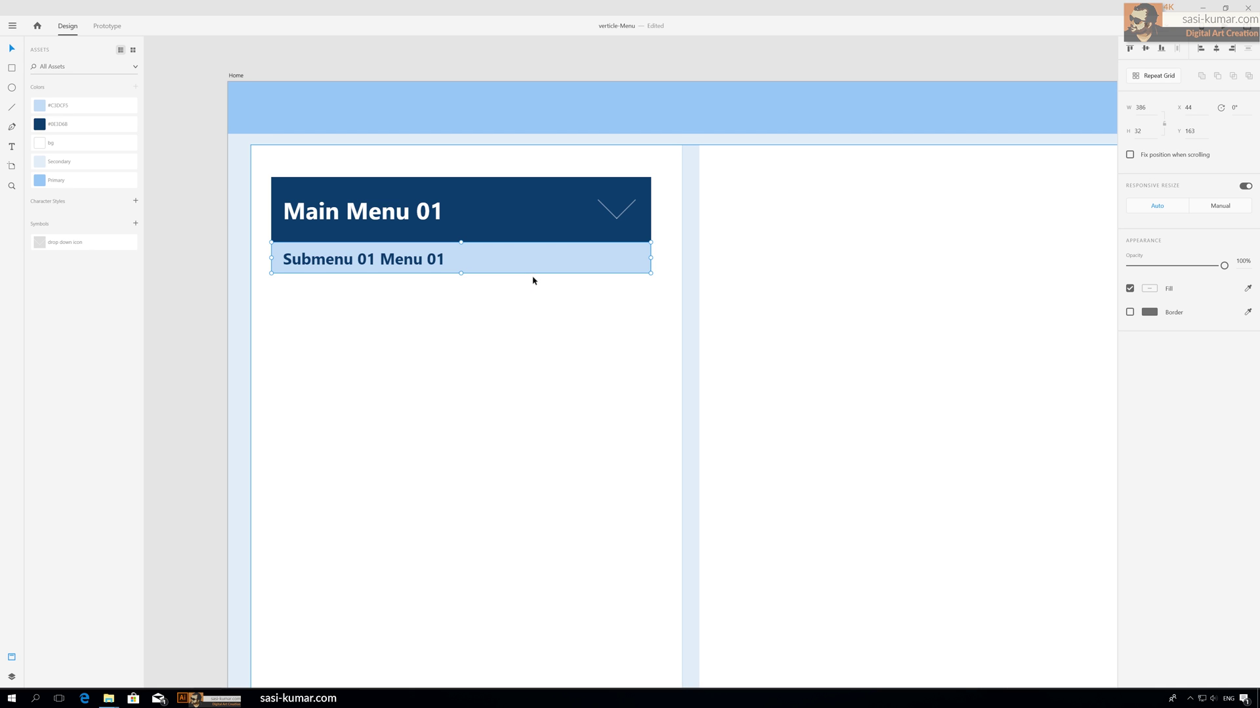
pyautogui.click(509, 211)
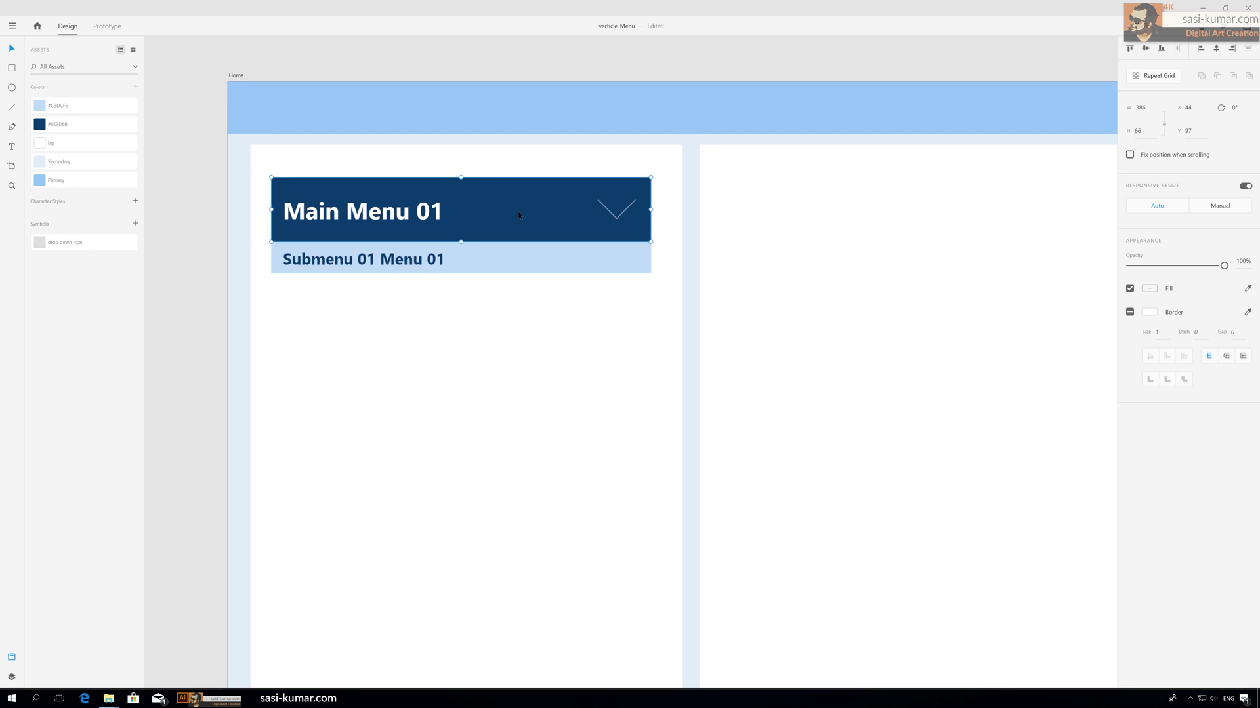
pyautogui.click(13, 678)
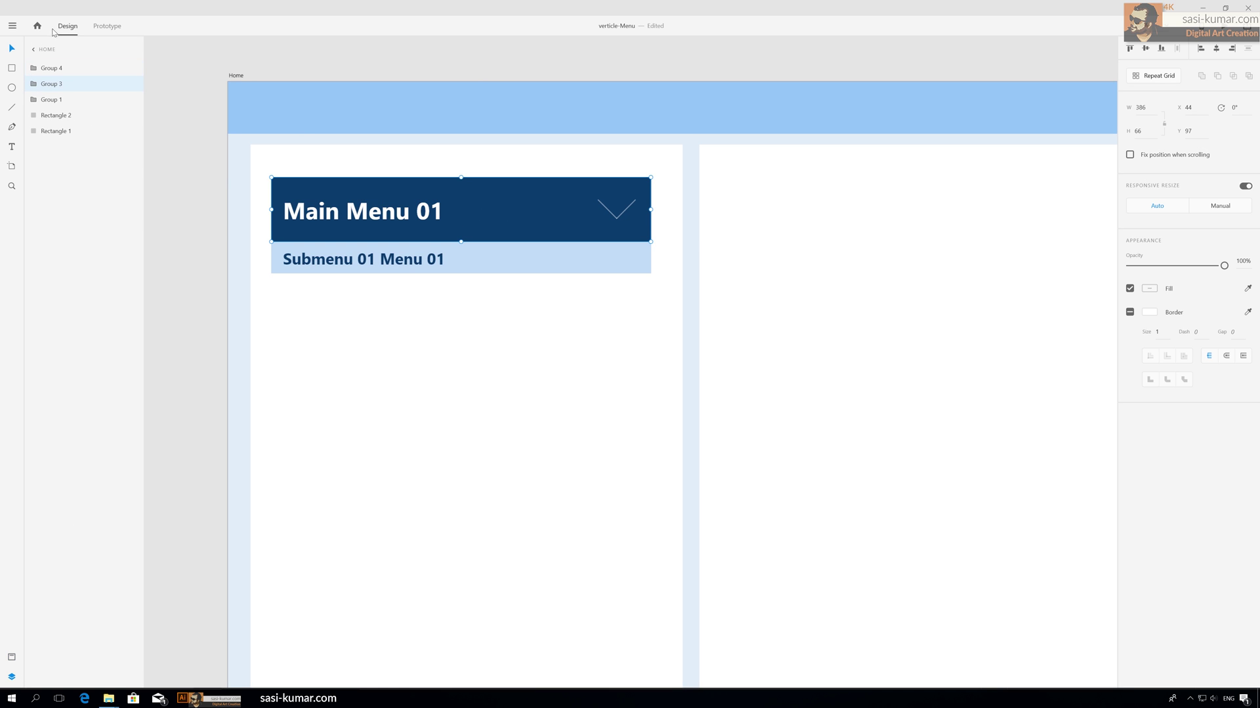
# - Rename the main menu button's group layer as "Main Menu 01"
pyautogui.doubleClick(51, 84)
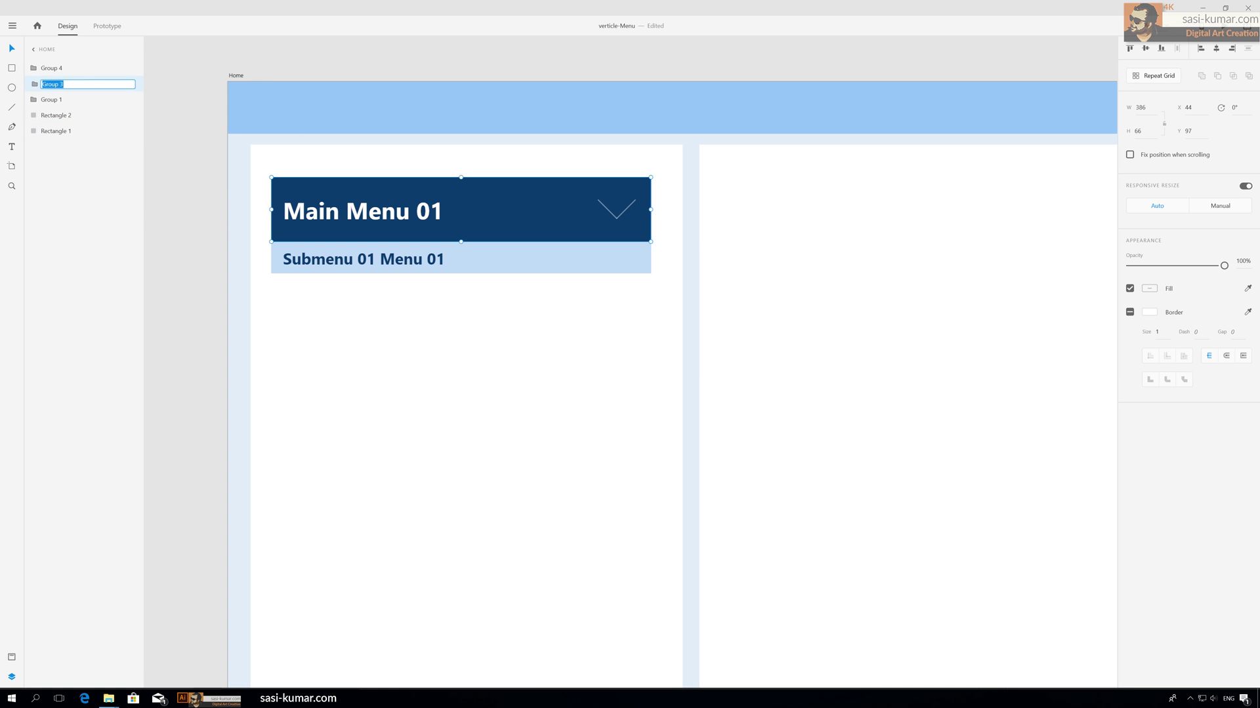
pyautogui.write('Mani')
pyautogui.write('n M')
pyautogui.write('enu 01')
pyautogui.press('Return')
# - Rename the light blue submenu's group layer as "Sub Menu 01"
pyautogui.click(338, 250)
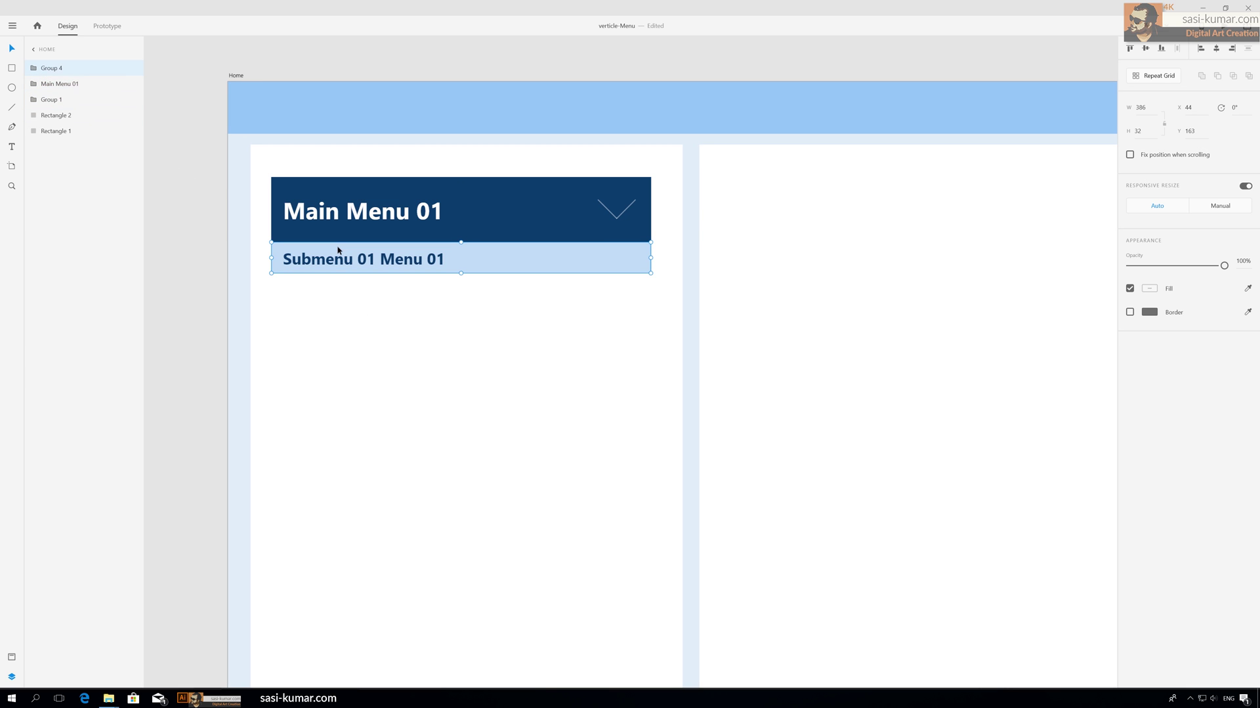
pyautogui.doubleClick(58, 71)
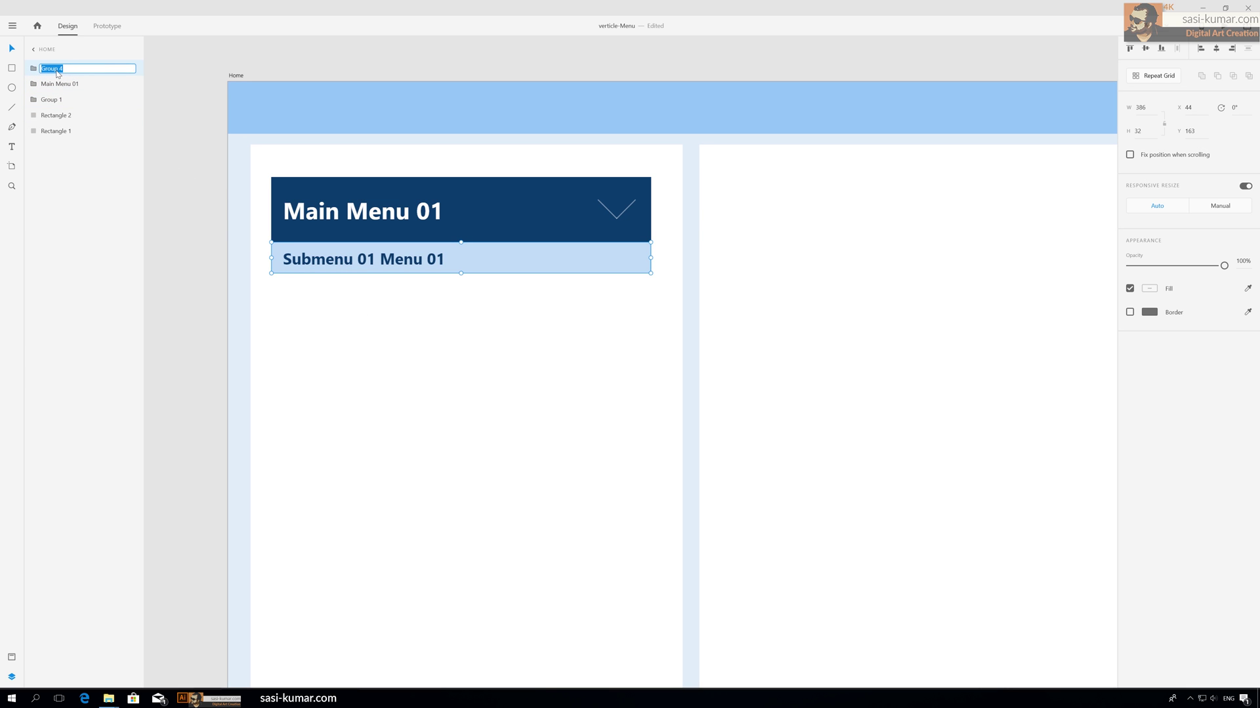
pyautogui.write('Sub me')
pyautogui.write('Menu 01')
pyautogui.press('Return')
pyautogui.click(412, 79)
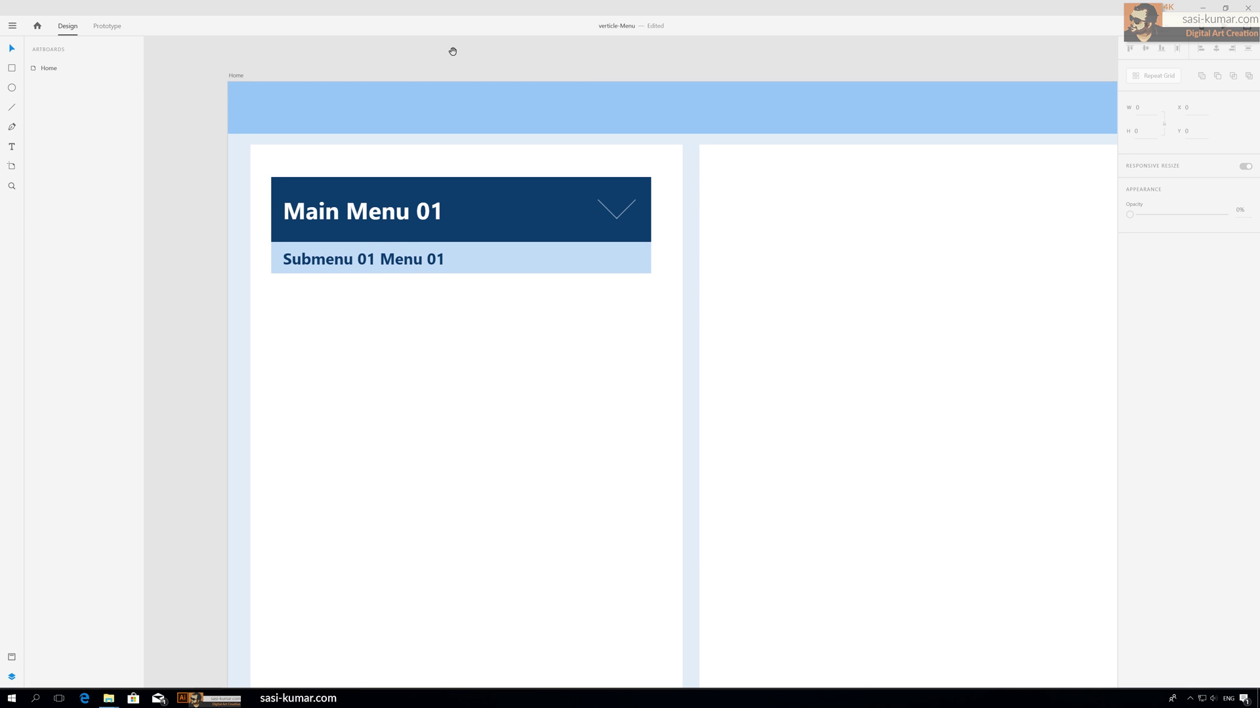
# - Duplicate the submenu row three times, stacking the copies directly beneath one another to make four rows
pyautogui.moveTo(447, 54); pyautogui.dragTo(402, 50)
pyautogui.click(396, 254)
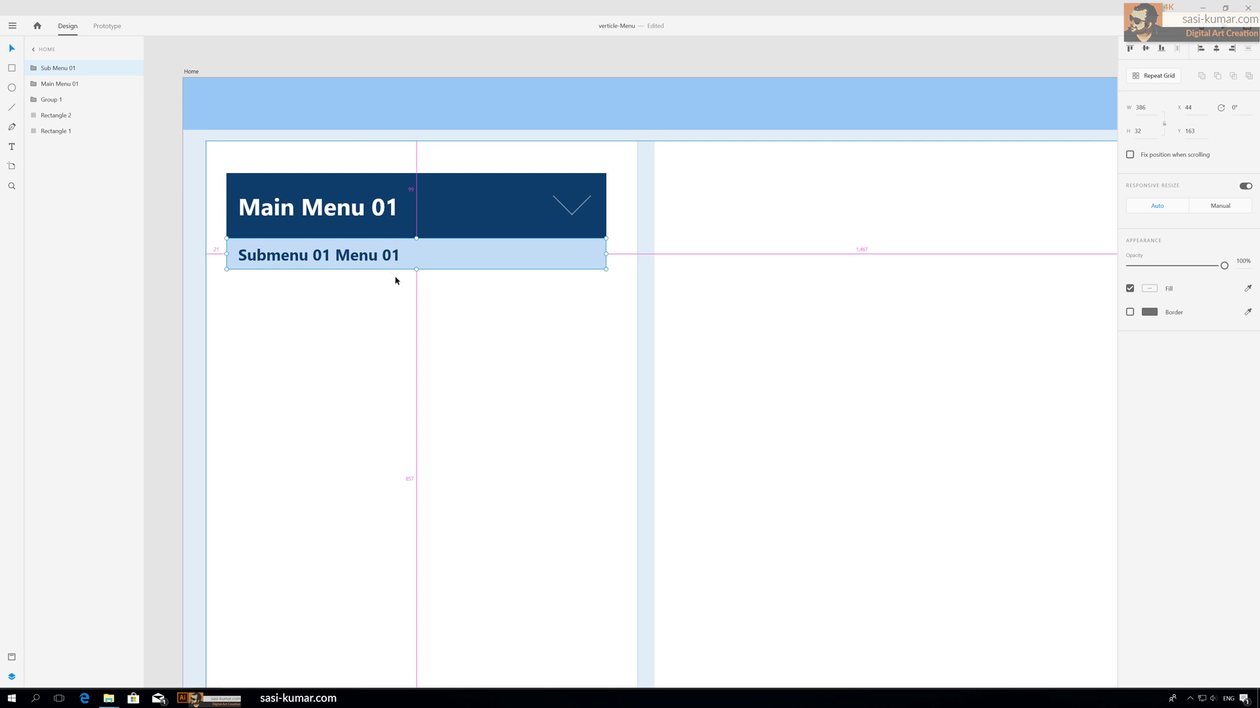
pyautogui.moveTo(376, 259); pyautogui.dragTo(381, 317)
pyautogui.moveTo(382, 317); pyautogui.dragTo(380, 349)
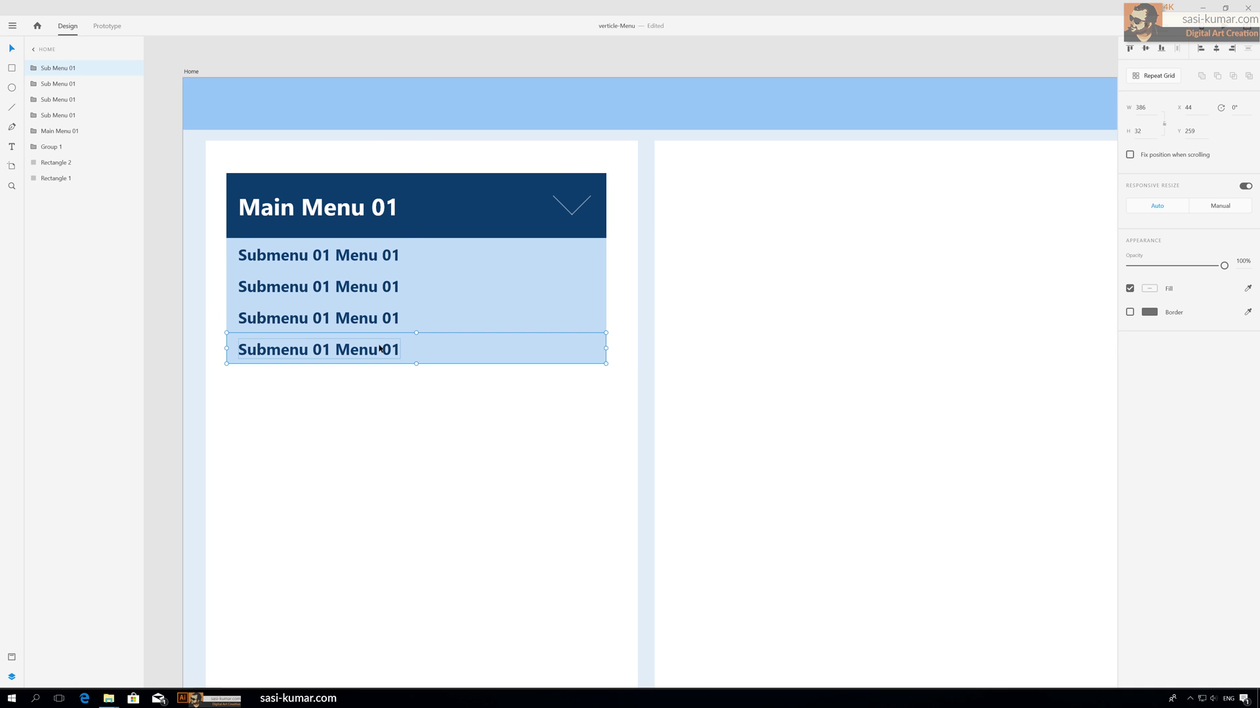
pyautogui.click(409, 57)
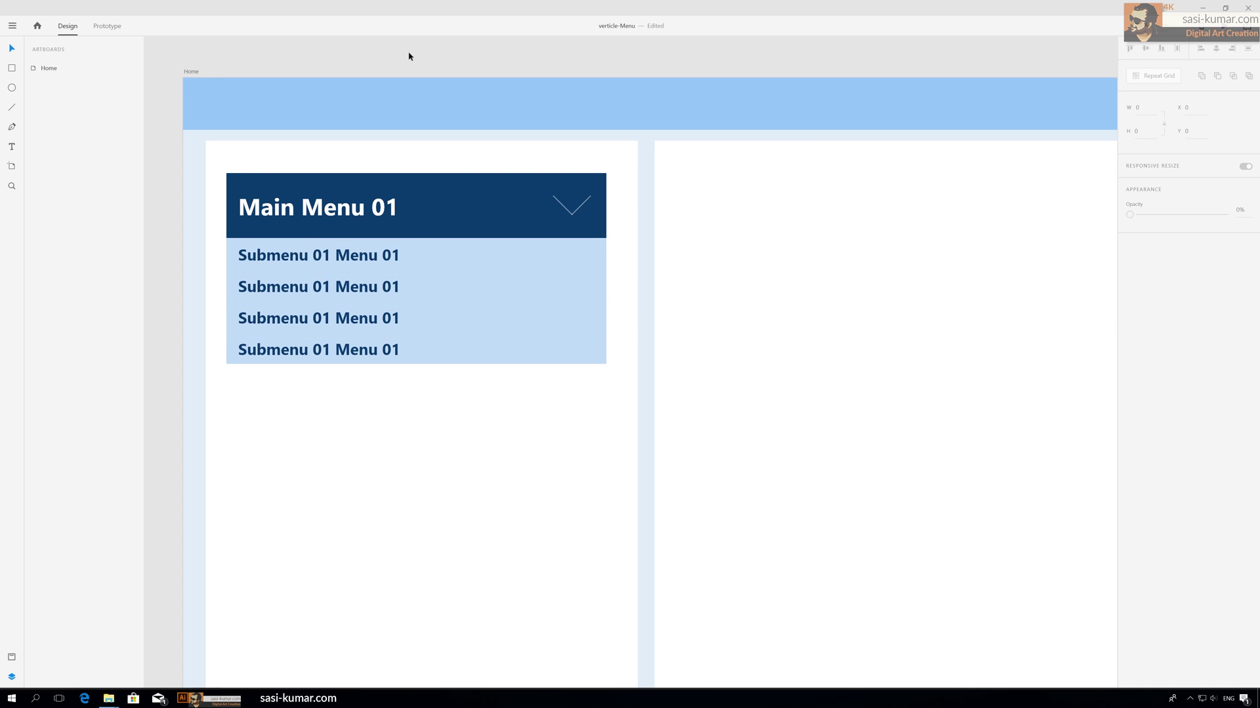
pyautogui.press('t')
pyautogui.click(394, 292)
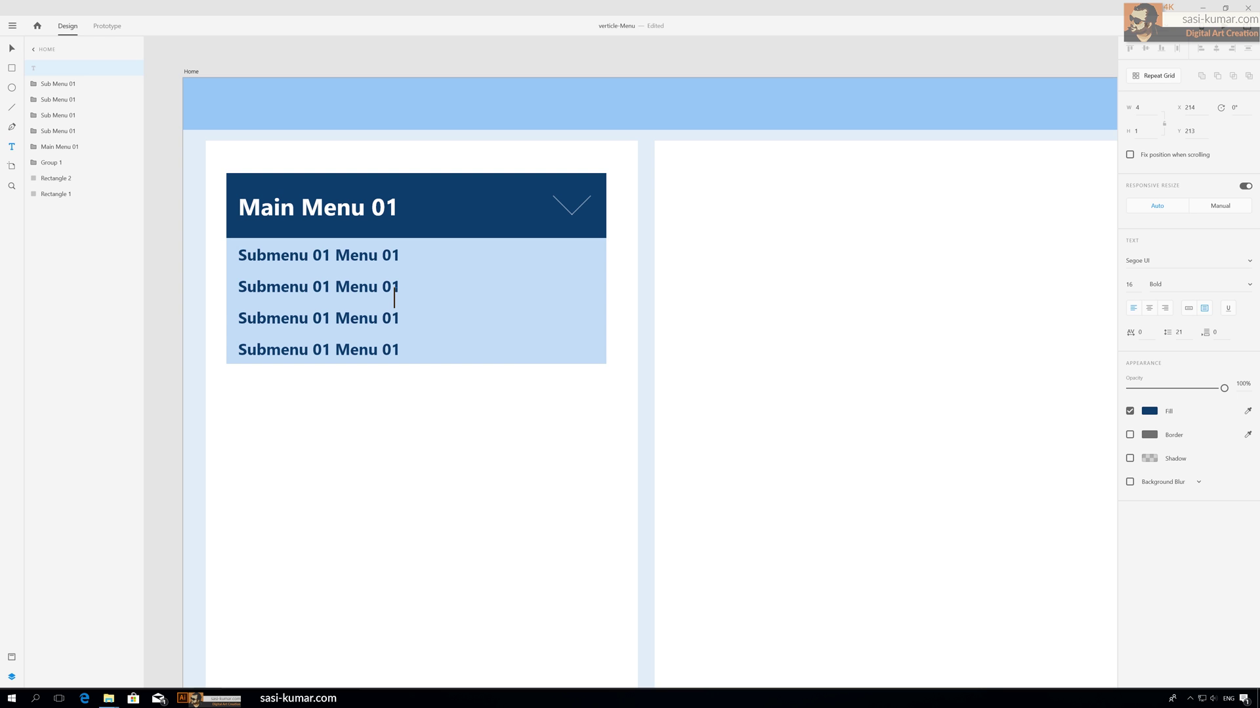
pyautogui.press('Escape')
pyautogui.doubleClick(394, 287)
pyautogui.press('t')
pyautogui.click(394, 287)
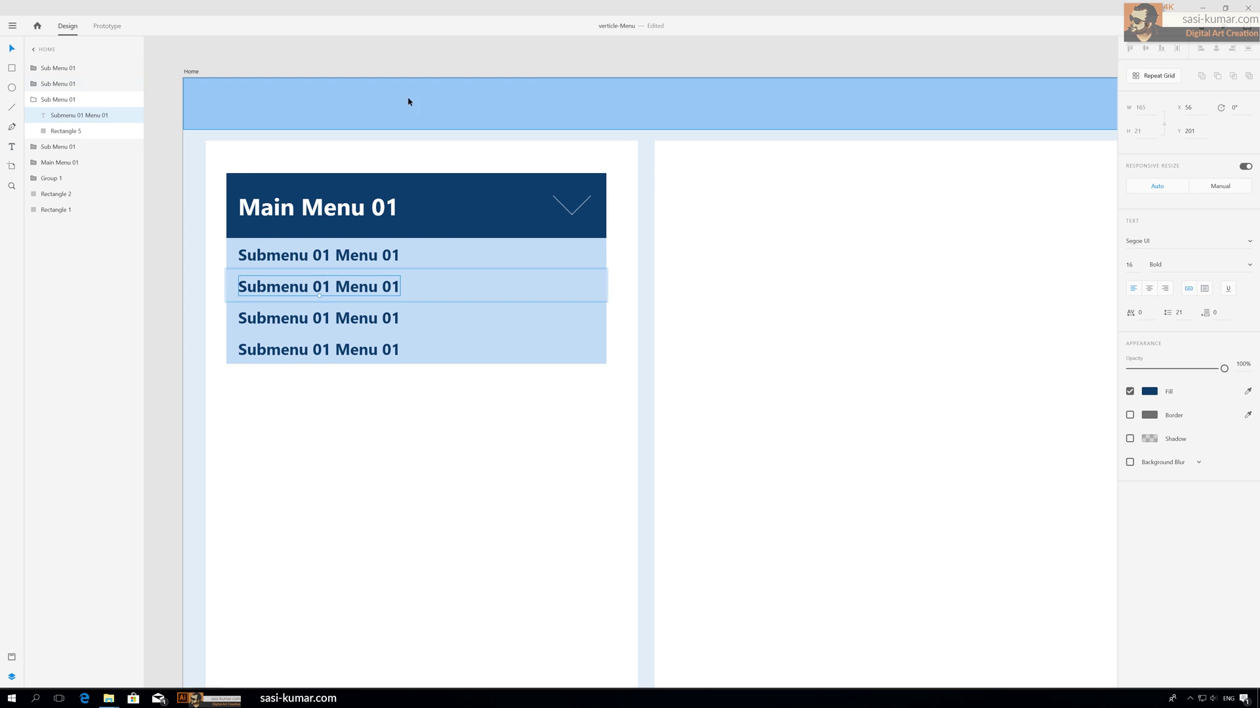
pyautogui.press('Escape')
# - Change the second submenu row's text to "Submenu 01 Menu 02"
pyautogui.doubleClick(390, 289)
pyautogui.doubleClick(390, 289)
pyautogui.click(392, 287)
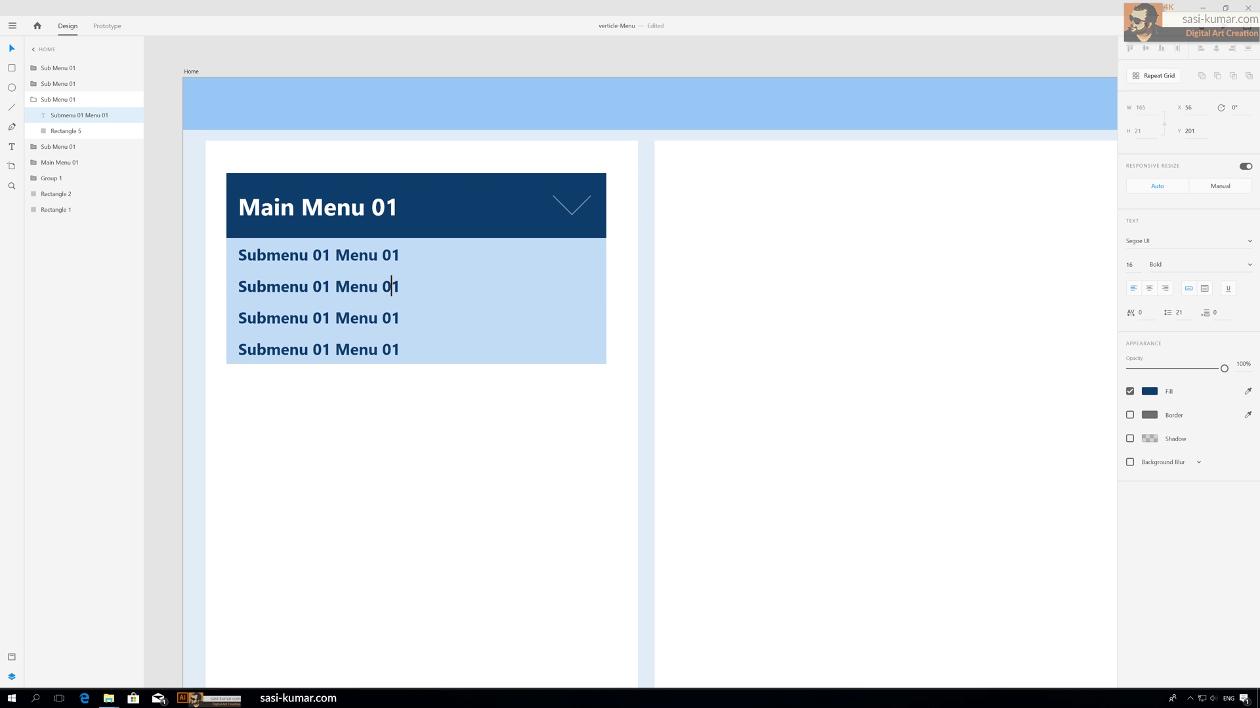
pyautogui.press('Delete')
pyautogui.write('2')
pyautogui.click(392, 326)
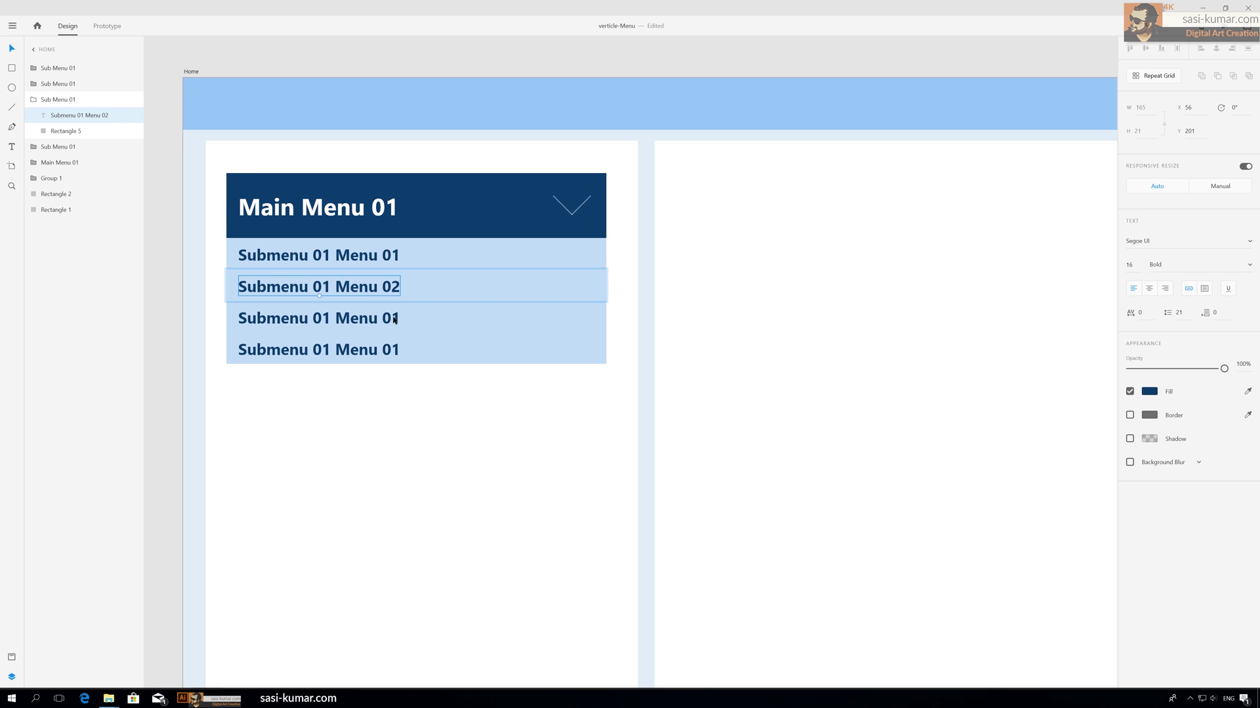
# - Change the third submenu row's text to "Submenu 01 Menu 03"
pyautogui.doubleClick(392, 322)
pyautogui.doubleClick(392, 320)
pyautogui.click(391, 320)
pyautogui.press('Delete')
pyautogui.write('3')
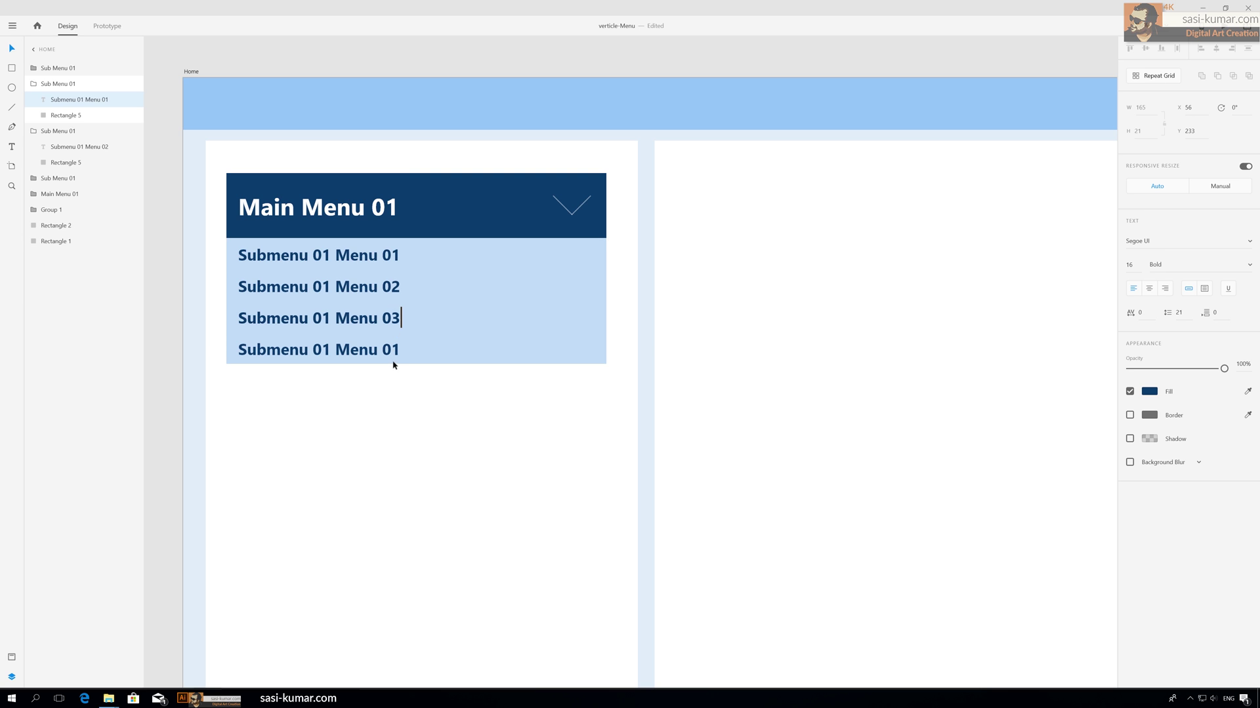
# - Undo the number changes in the second and third submenu rows and clear the selection
pyautogui.hotkey('ctrl', 'z')
pyautogui.press('Escape')
pyautogui.hotkey('ctrl', 'z')
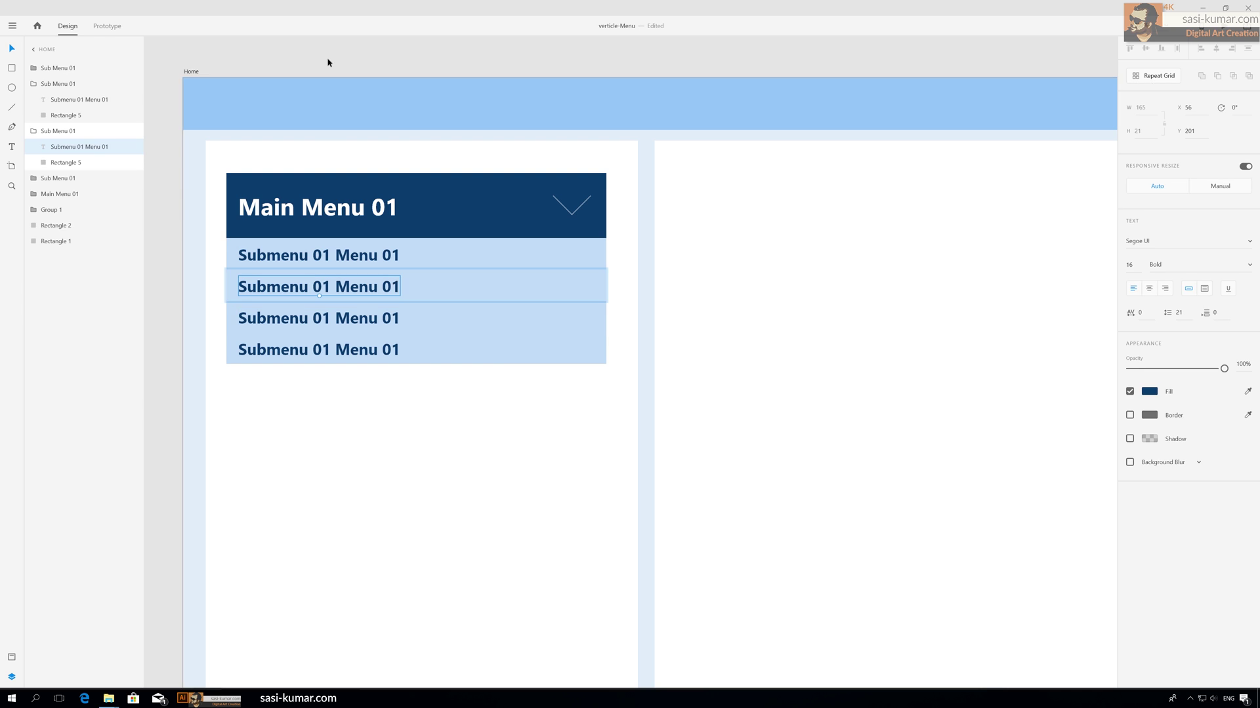
pyautogui.click(308, 59)
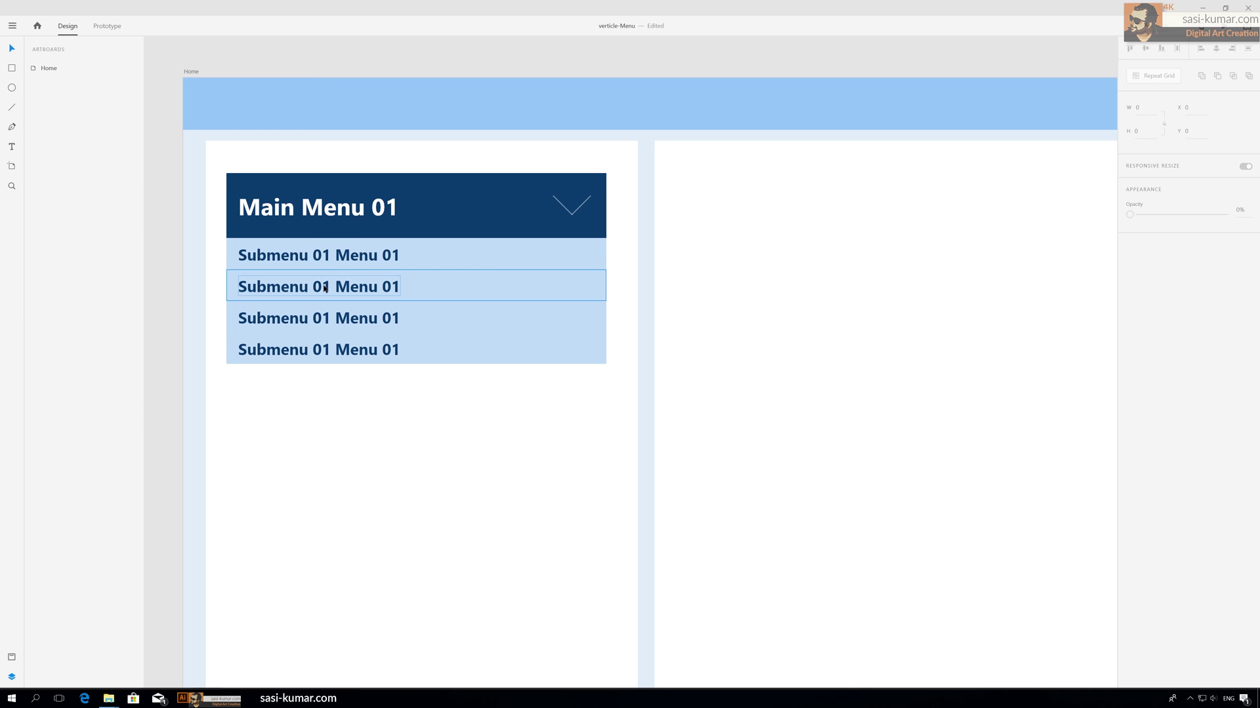
# - Change the second submenu row's text to "Submenu 02 Menu 01"
pyautogui.doubleClick(324, 287)
pyautogui.doubleClick(324, 288)
pyautogui.click(323, 287)
pyautogui.press('Delete')
pyautogui.write('2')
pyautogui.press('Delete')
pyautogui.hotkey('ctrl', 'z')
pyautogui.press('Delete')
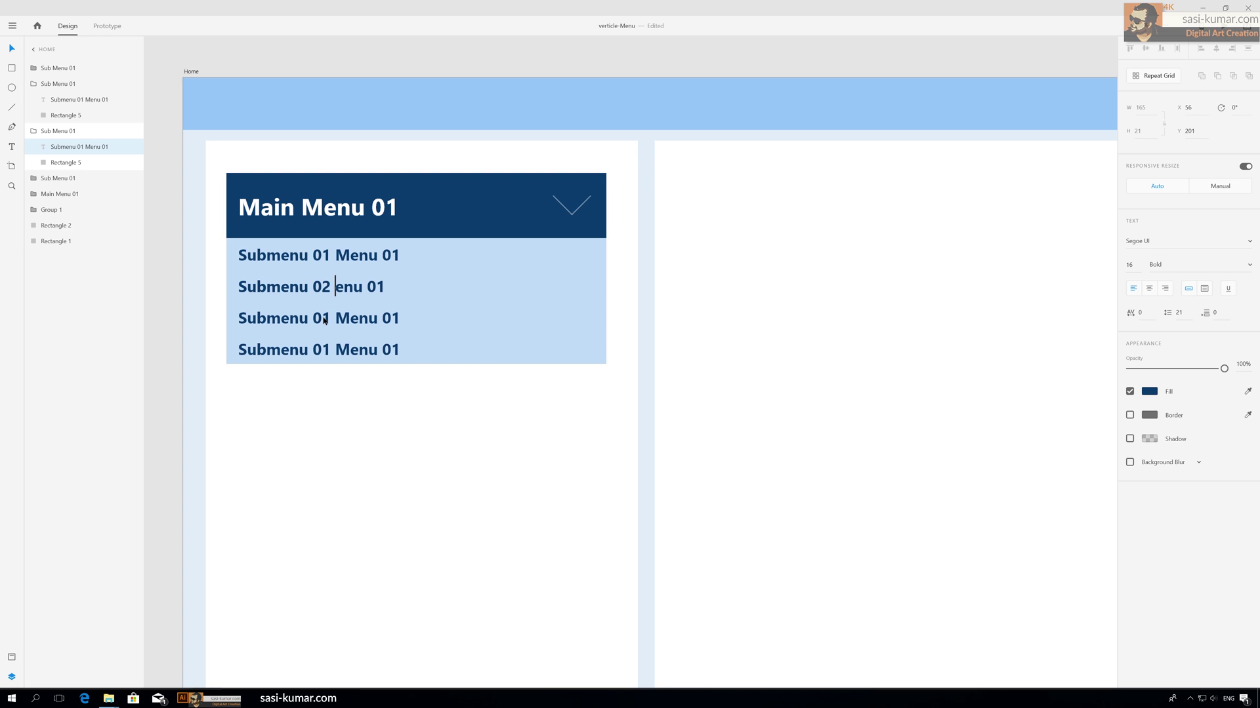
pyautogui.write('Menu 01')
pyautogui.click(13, 47)
pyautogui.click(443, 73)
# - Change the submenu number in the third row's text to 03
pyautogui.doubleClick(324, 320)
pyautogui.doubleClick(323, 318)
pyautogui.click(322, 318)
pyautogui.press('Delete')
pyautogui.press('Delete')
pyautogui.write('3')
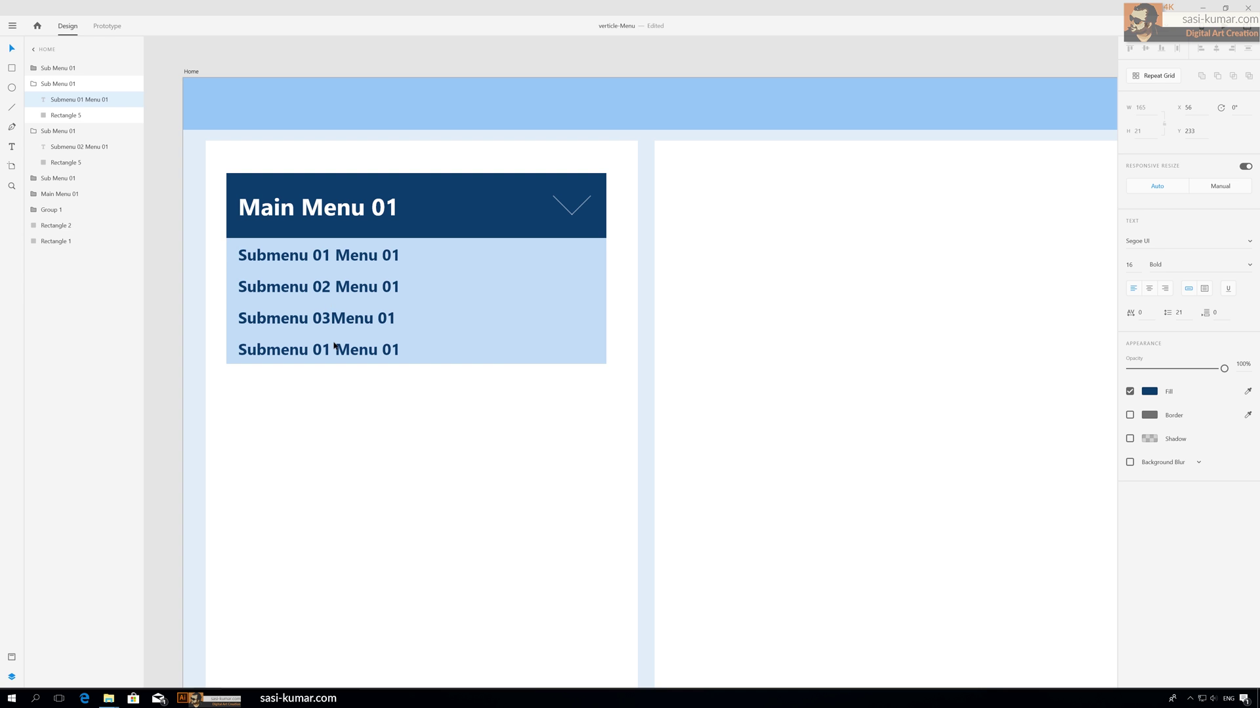
pyautogui.press('Escape')
pyautogui.click(338, 69)
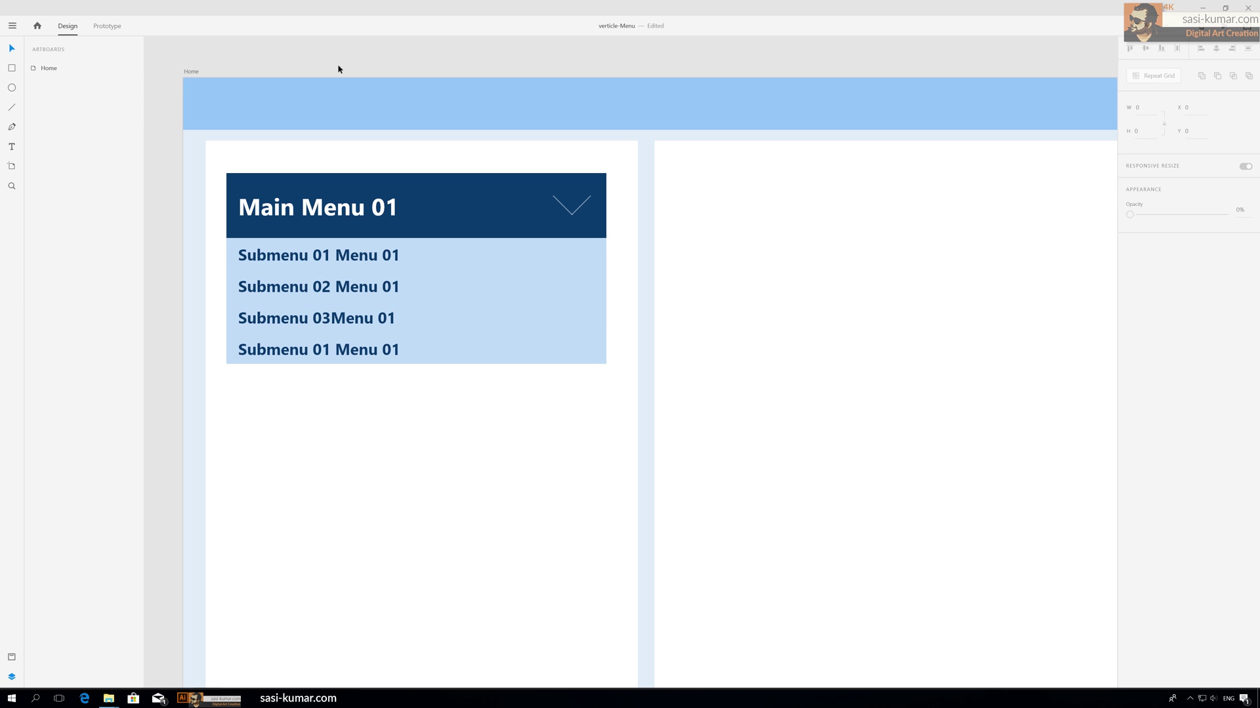
# - Change the fourth submenu row's text to "Submenu 04 Menu 01"
pyautogui.doubleClick(336, 349)
pyautogui.doubleClick(336, 349)
pyautogui.click(323, 352)
pyautogui.press('Delete')
pyautogui.press('Delete')
pyautogui.write('4')
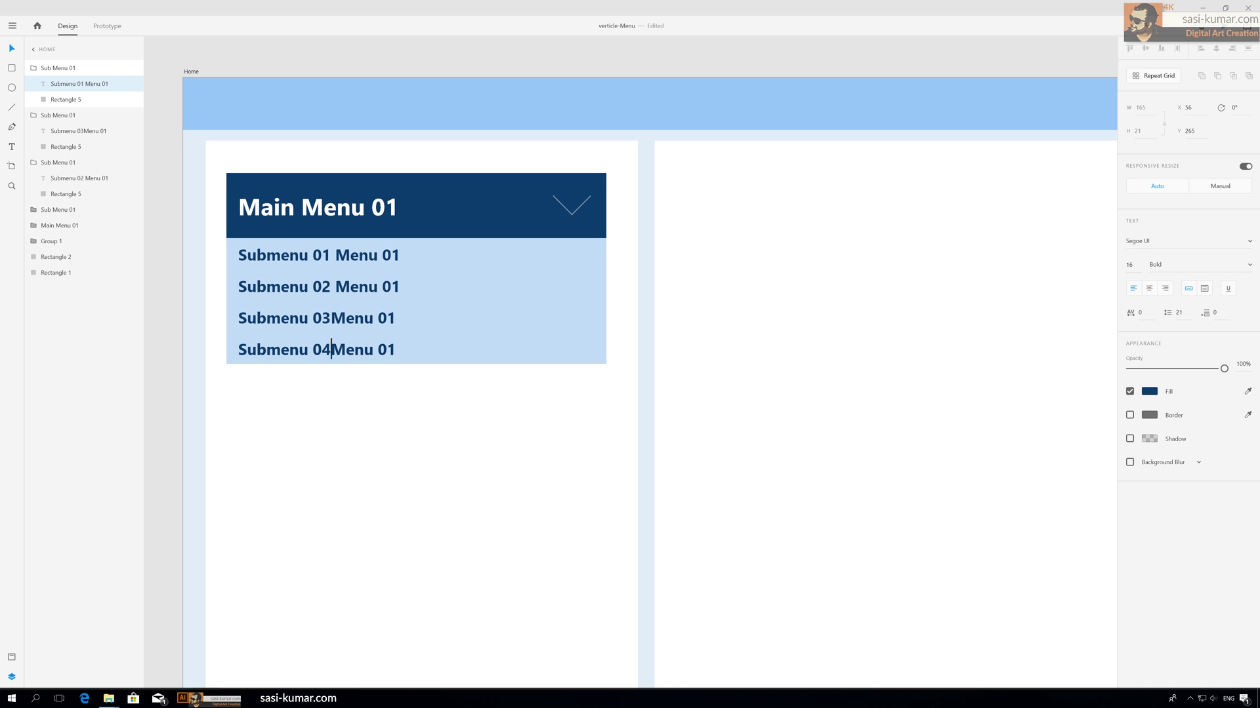
pyautogui.press('Delete')
pyautogui.write('Menu 0')
pyautogui.press('Right')
pyautogui.press('Escape')
# - Add the missing space in the third submenu row's text so it reads "Submenu 03 Menu 01"
pyautogui.click(332, 321)
pyautogui.doubleClick(332, 322)
pyautogui.click(333, 322)
pyautogui.press('Delete')
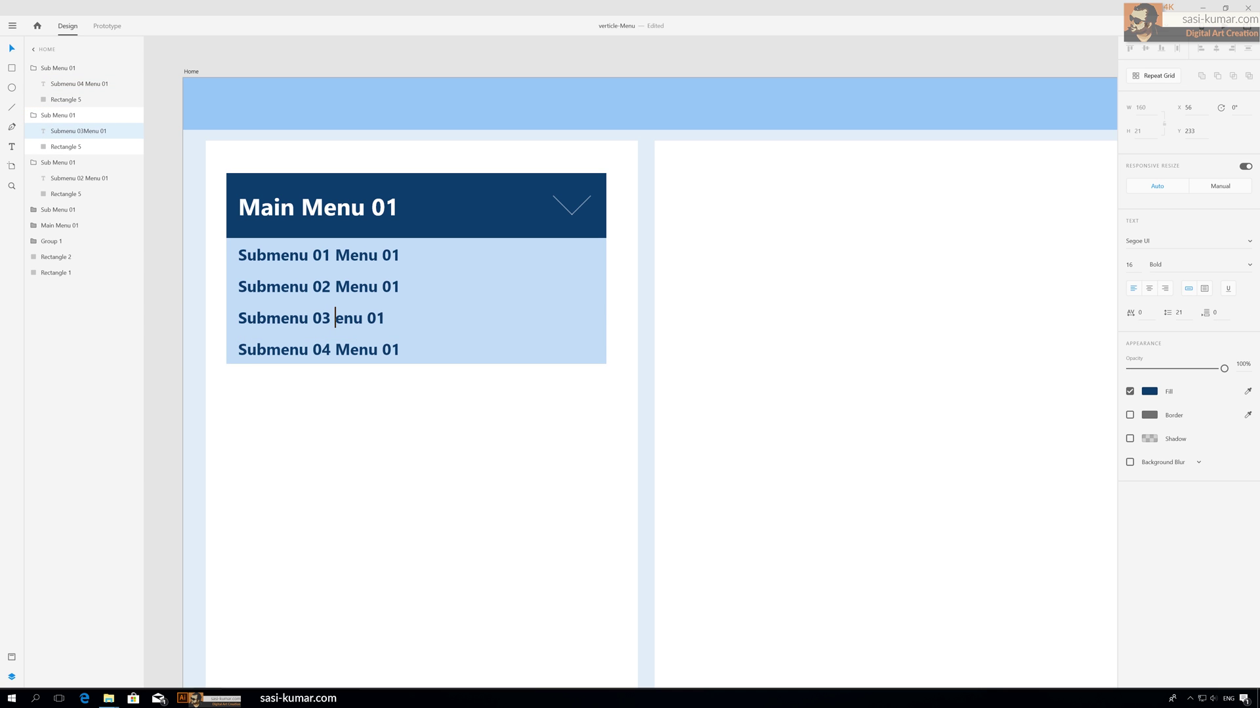
pyautogui.write('M')
pyautogui.press('Right')
pyautogui.press('Right')
pyautogui.press('Right')
pyautogui.press('Delete')
pyautogui.press('Right')
pyautogui.press('Right')
pyautogui.press('Escape')
pyautogui.click(256, 73)
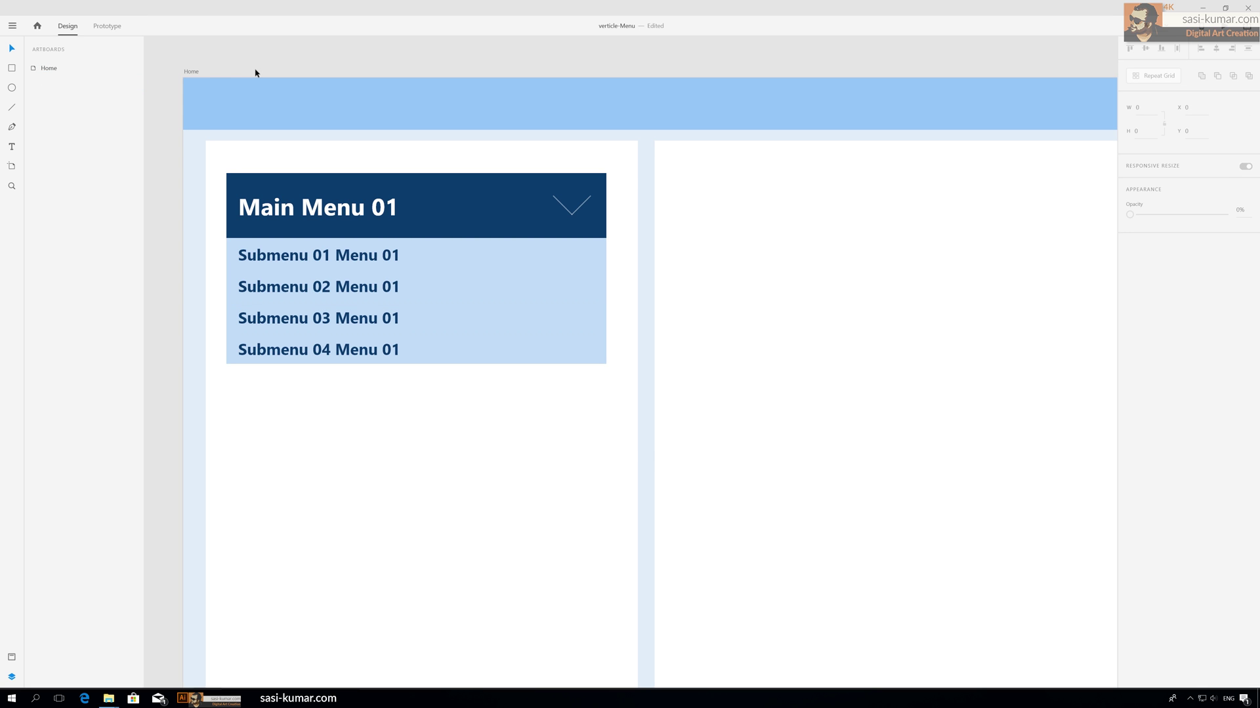
# - Fill the background rectangles of the second and fourth submenu rows with the Secondary color asset
pyautogui.hotkey('ctrl', '-')
pyautogui.hotkey('ctrl', '-')
pyautogui.moveTo(551, 158); pyautogui.dragTo(397, 111)
pyautogui.hotkey('ctrl', '=')
pyautogui.moveTo(479, 113); pyautogui.dragTo(578, 103)
pyautogui.doubleClick(432, 220)
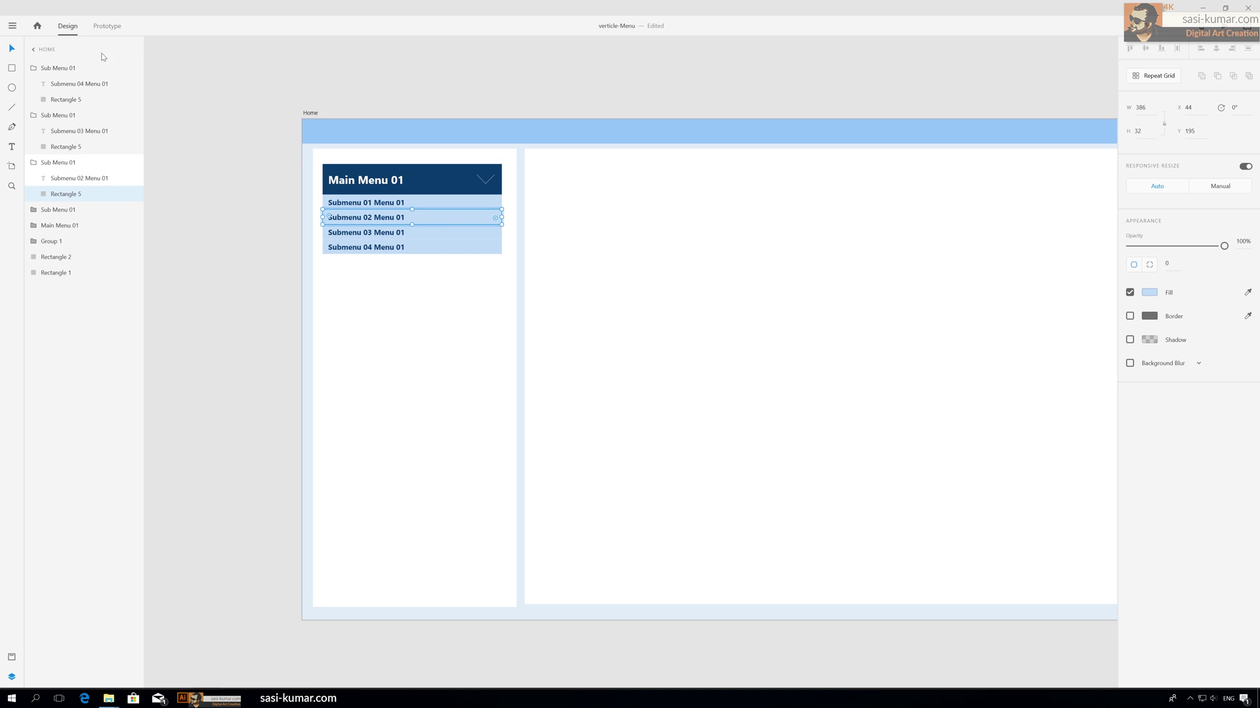
pyautogui.click(12, 658)
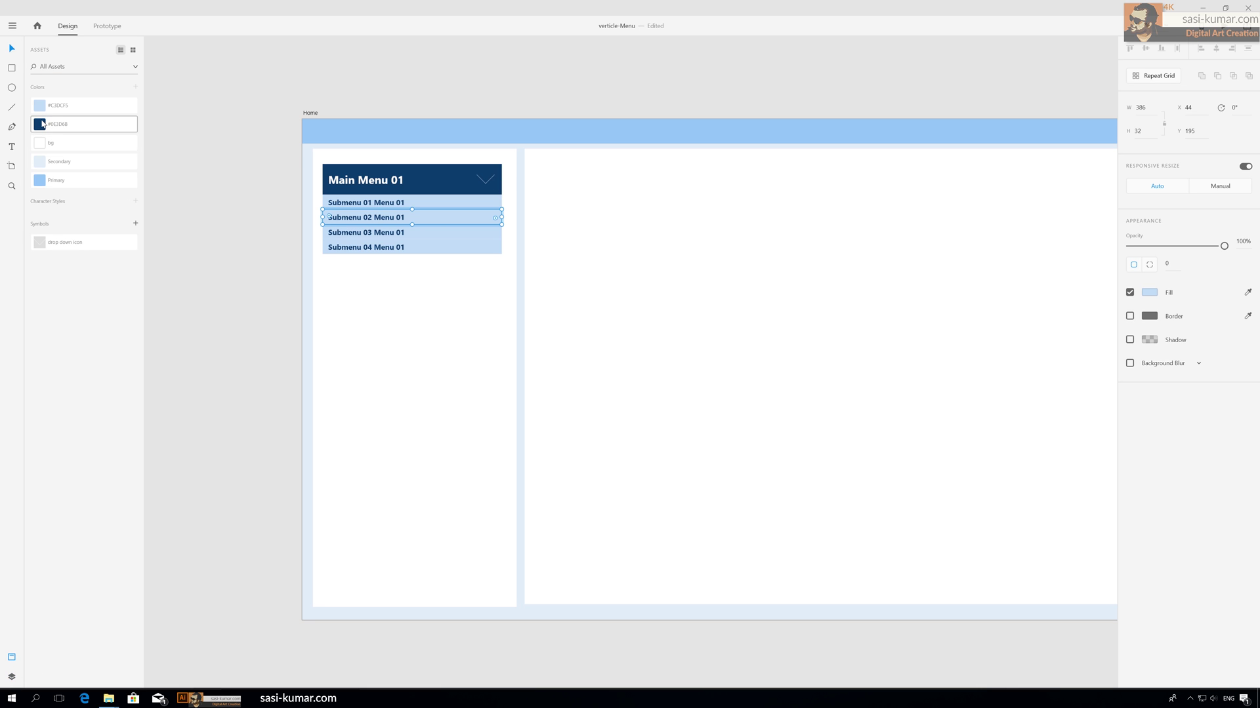
pyautogui.click(67, 166)
pyautogui.click(294, 250)
pyautogui.doubleClick(433, 252)
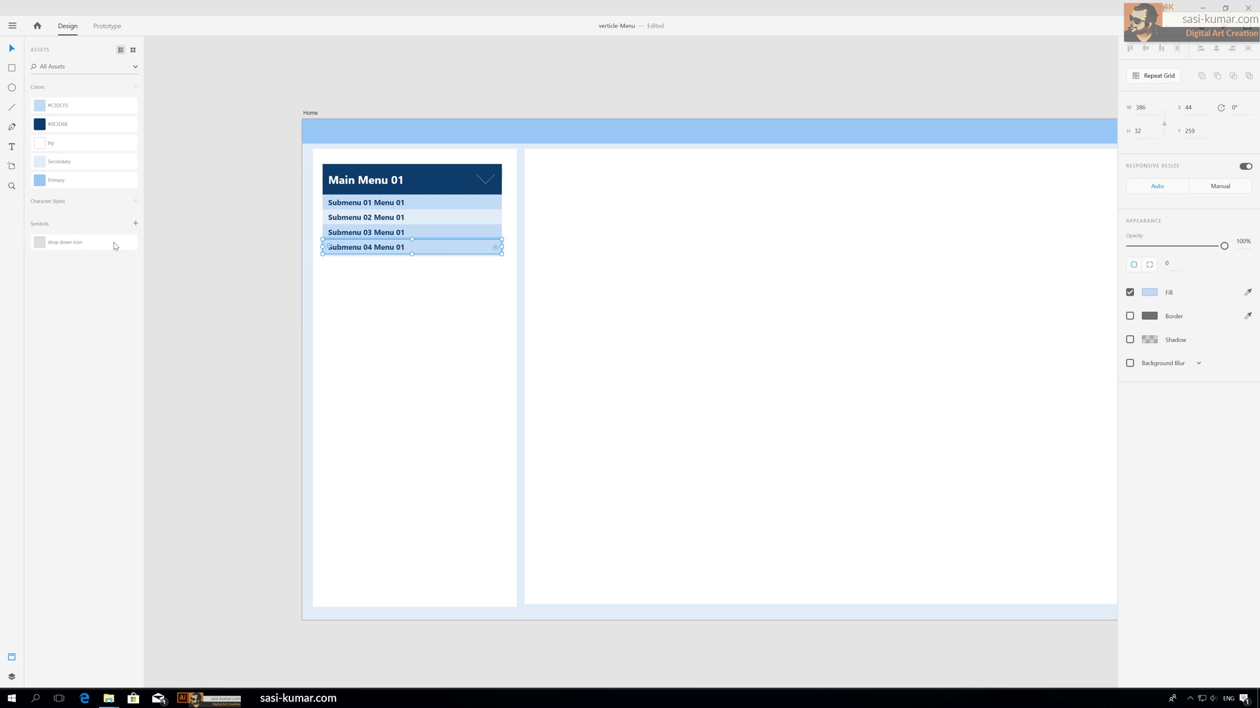
pyautogui.click(75, 162)
pyautogui.click(244, 153)
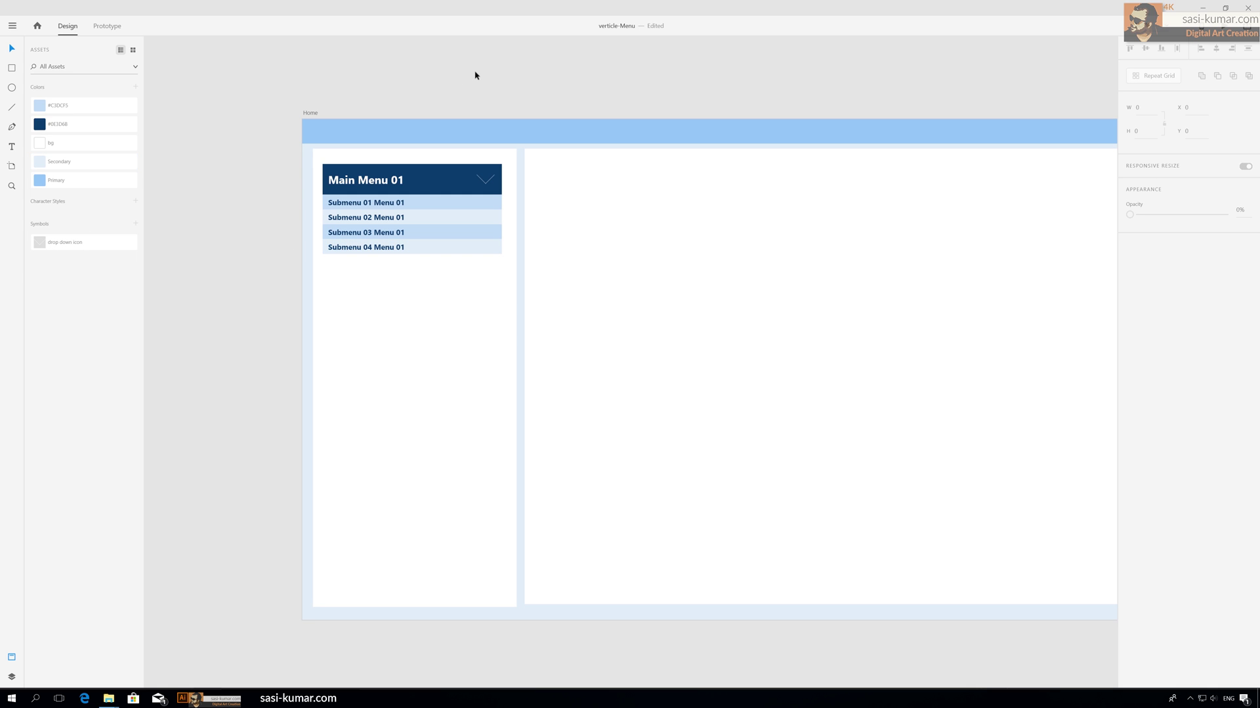
pyautogui.click(430, 200)
pyautogui.click(210, 267)
pyautogui.click(393, 204)
pyautogui.click(387, 217)
pyautogui.click(392, 232)
pyautogui.click(380, 248)
pyautogui.click(240, 226)
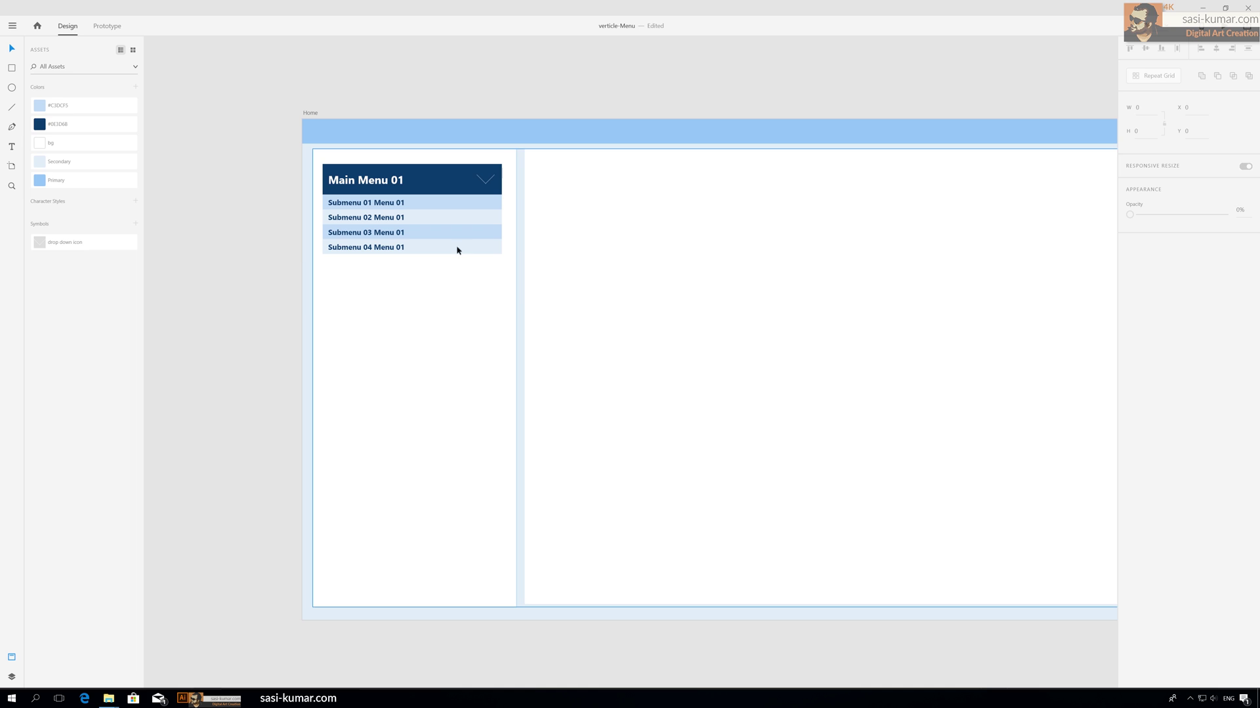
# - Duplicate the Main Menu 01 button together with its four submenu rows and place the copy directly below the originals
pyautogui.click(438, 189)
pyautogui.keyDown('shift'); pyautogui.click(433, 204); pyautogui.keyUp('shift')
pyautogui.keyDown('shift'); pyautogui.click(430, 217); pyautogui.keyUp('shift')
pyautogui.keyDown('shift'); pyautogui.click(430, 232); pyautogui.keyUp('shift')
pyautogui.keyDown('shift'); pyautogui.click(430, 248); pyautogui.keyUp('shift')
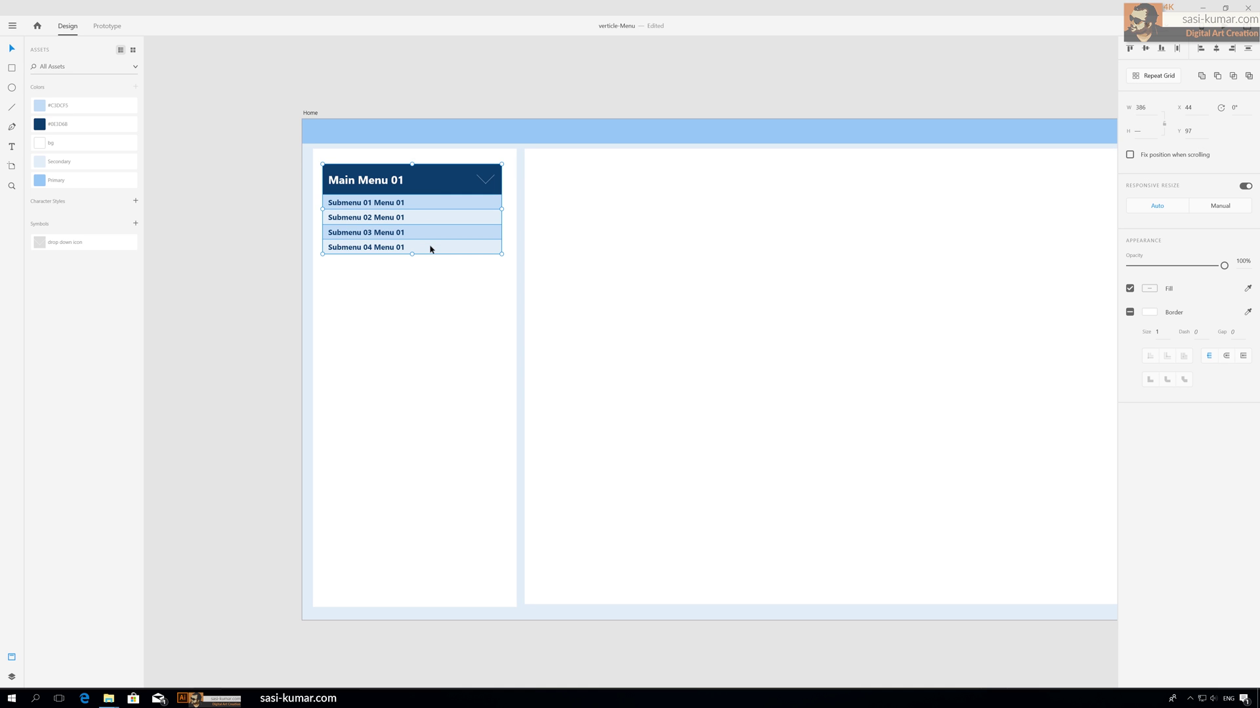
pyautogui.moveTo(413, 202); pyautogui.dragTo(415, 265)
pyautogui.click(237, 289)
pyautogui.moveTo(247, 278); pyautogui.dragTo(233, 280)
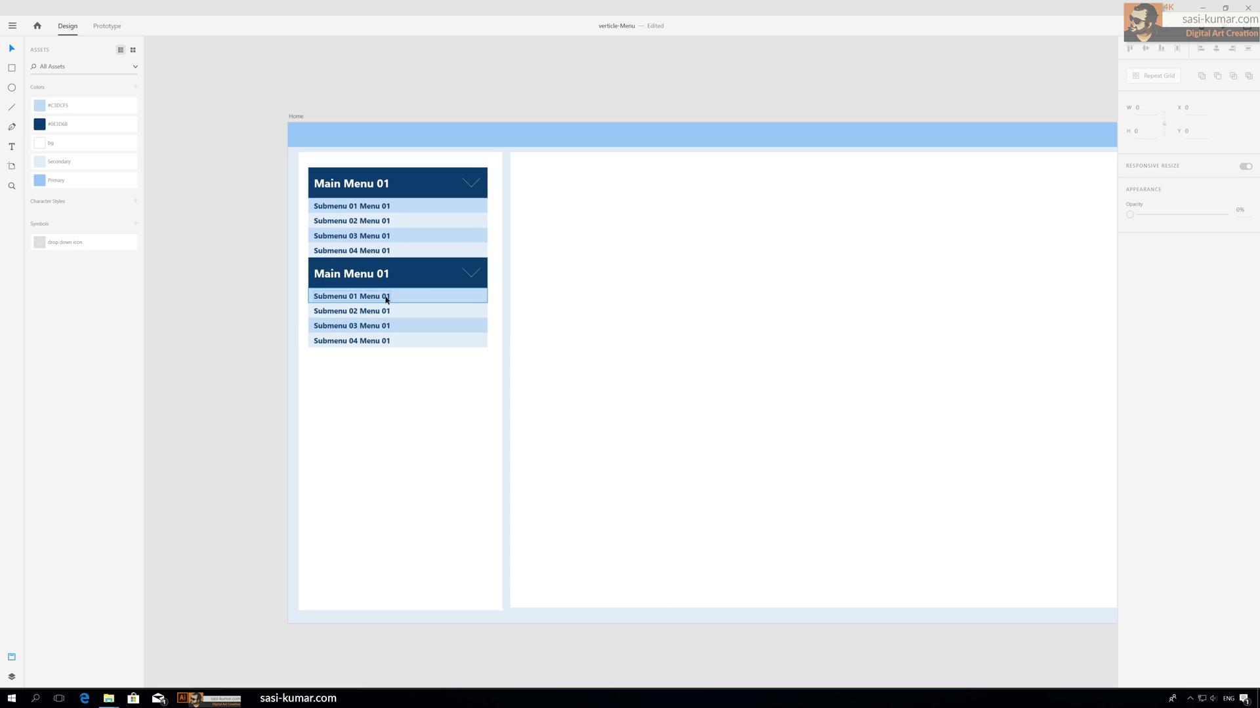
# - Change the duplicated main menu button's text to "Main Menu 02"
pyautogui.scroll(3, 387, 298)
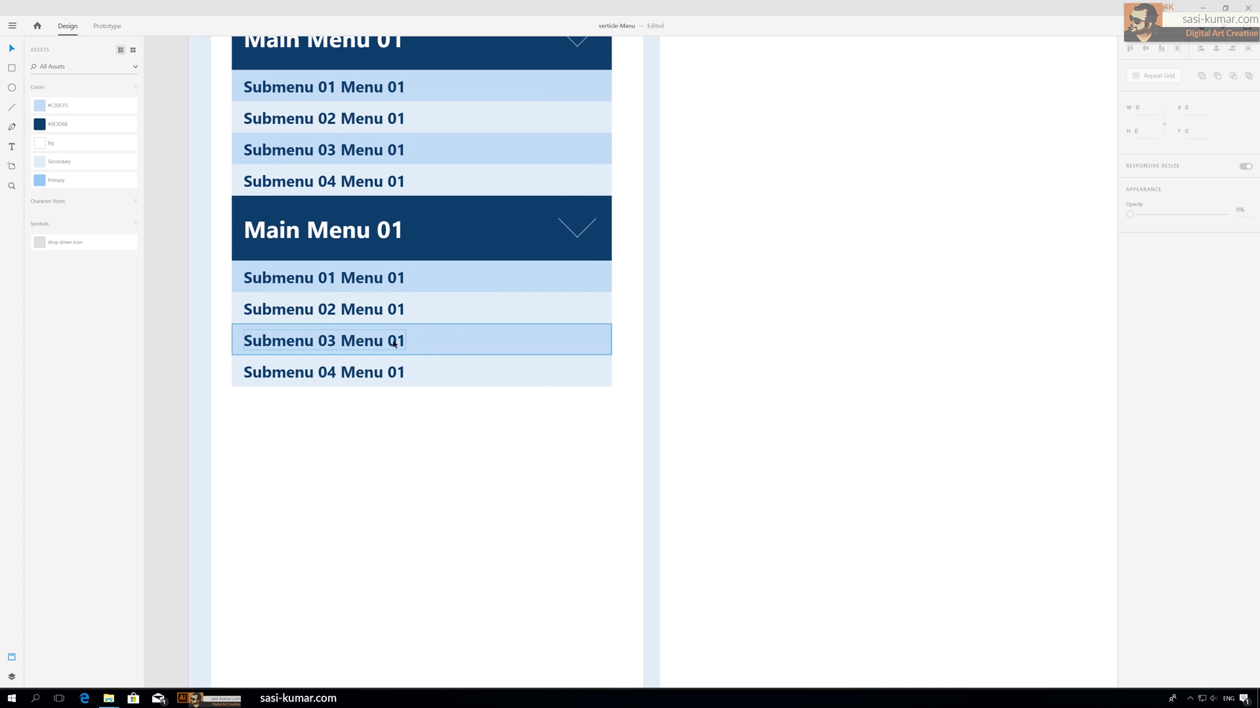
pyautogui.doubleClick(392, 229)
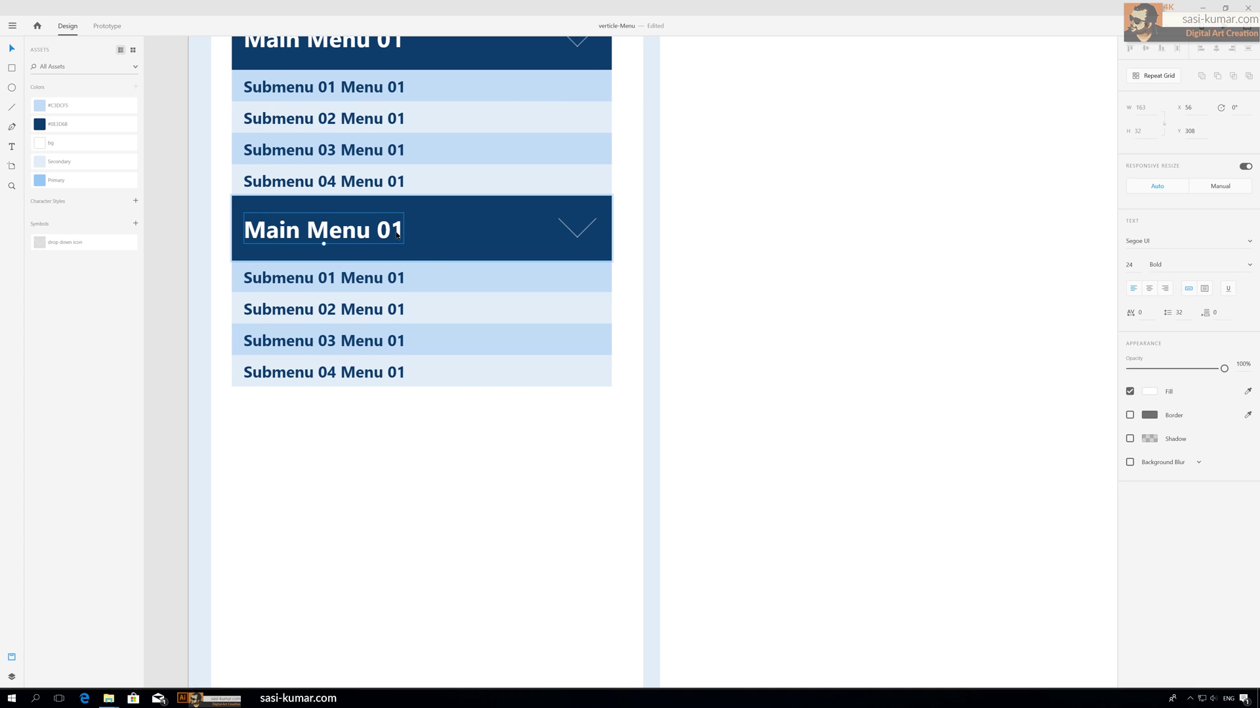
pyautogui.hotkey('shift', 'Right')
pyautogui.write('2')
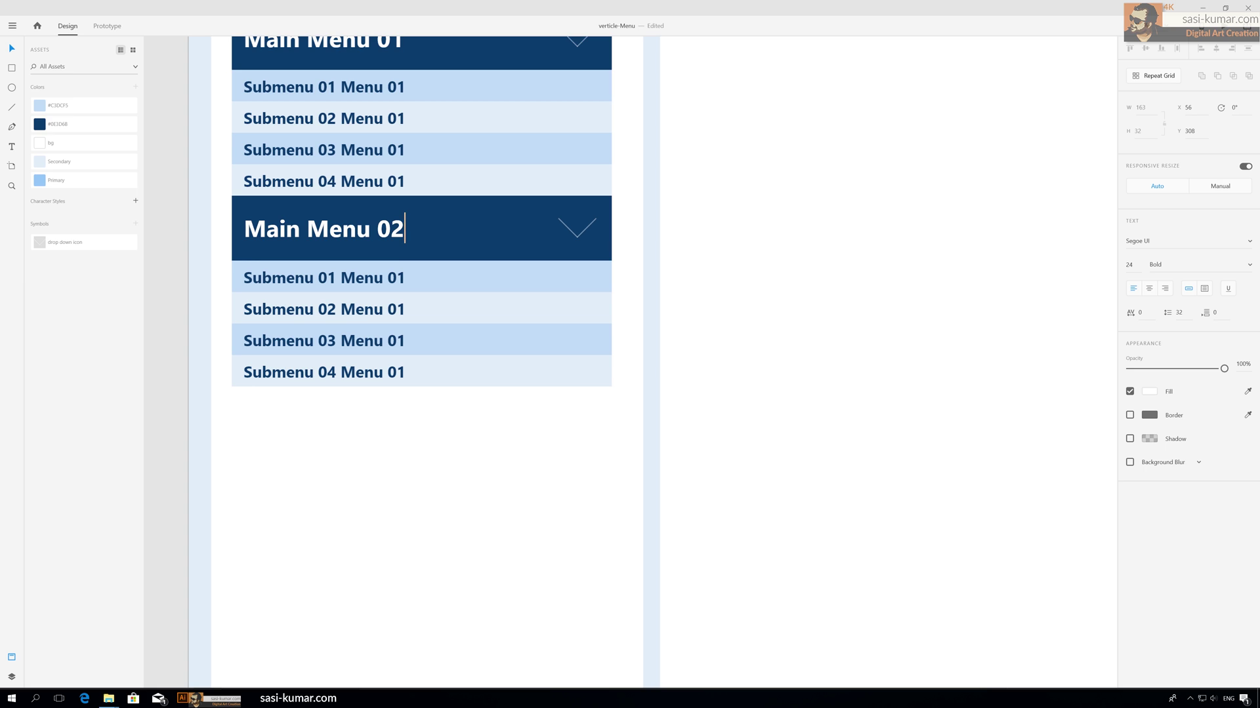
# - Change the first submenu text under Main Menu 02 to "Submenu 01 Menu 02"
pyautogui.click(333, 277)
pyautogui.doubleClick(332, 278)
pyautogui.hotkey('ctrl', 'a')
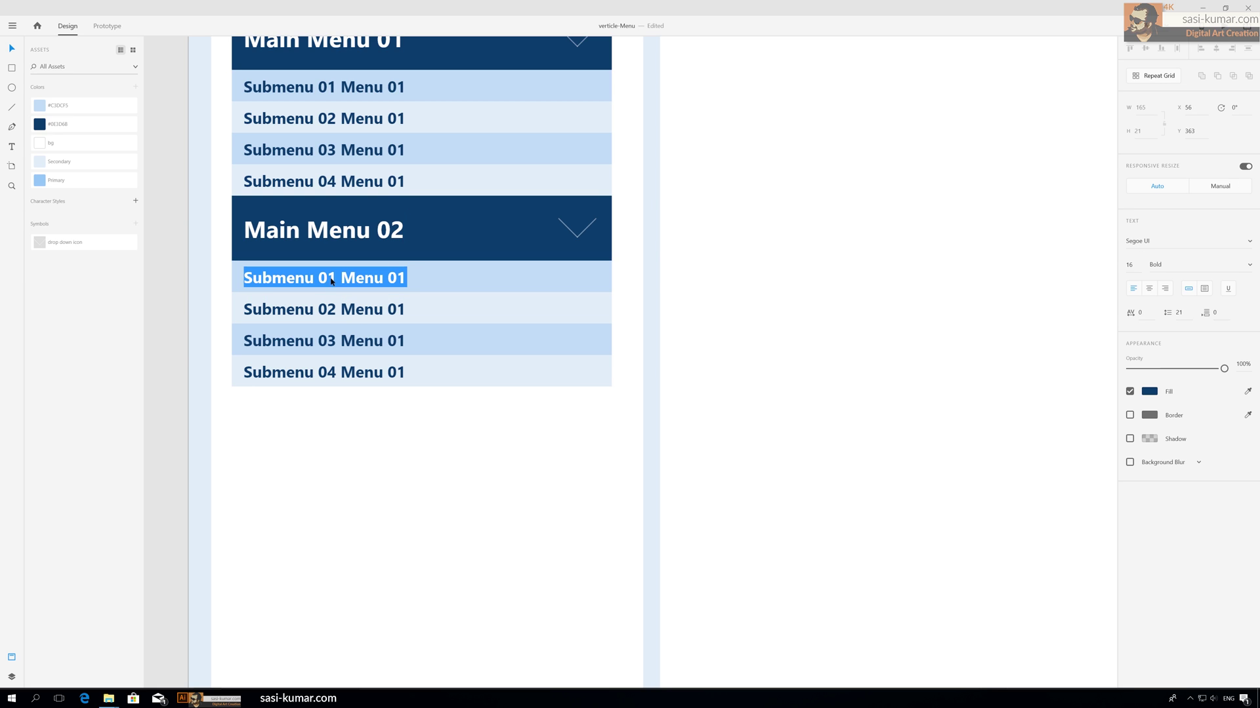
pyautogui.click(396, 277)
pyautogui.doubleClick(396, 278)
pyautogui.tripleClick(397, 278)
pyautogui.click(396, 277)
pyautogui.write('2')
# - Change the second submenu text under Main Menu 02 to "Submenu 02 Menu 02"
pyautogui.click(398, 309)
pyautogui.doubleClick(398, 309)
pyautogui.doubleClick(398, 309)
pyautogui.click(397, 309)
pyautogui.write('2')
# - Change the third submenu text under Main Menu 02 to "Submenu 03 Menu 02"
pyautogui.click(400, 343)
pyautogui.doubleClick(400, 342)
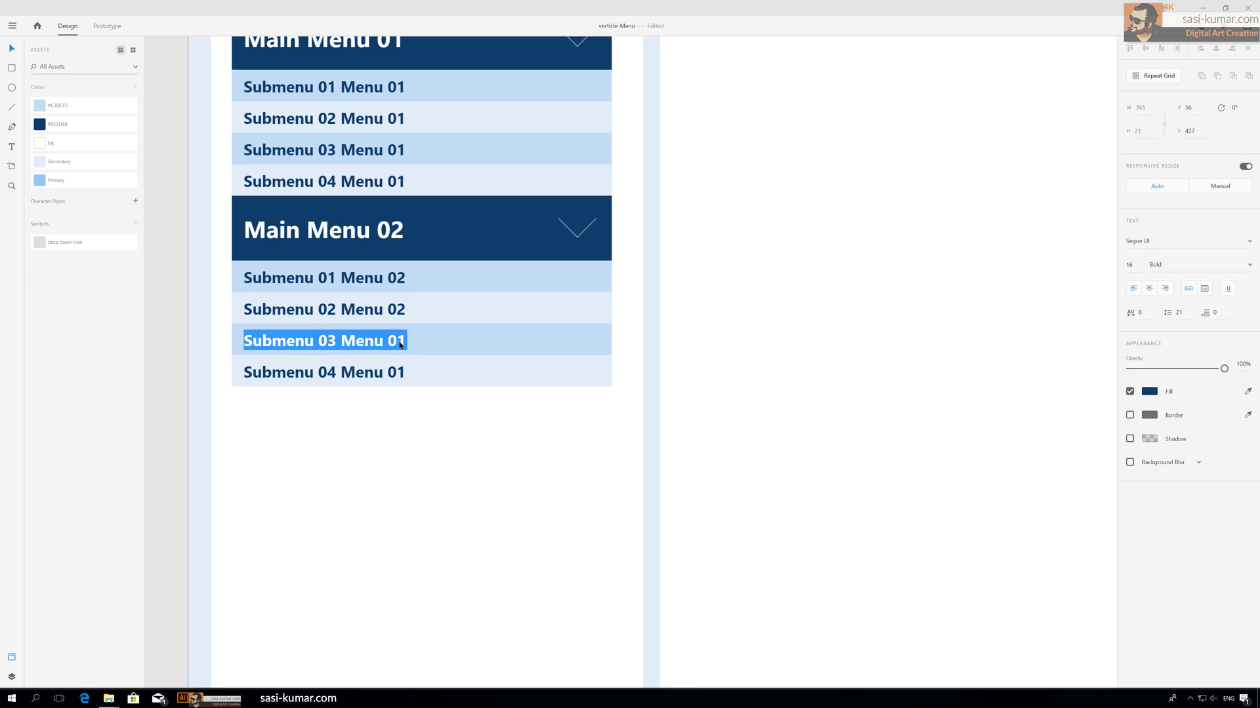
pyautogui.click(396, 341)
pyautogui.write('3')
pyautogui.press('BackSpace')
pyautogui.write('2')
pyautogui.press('Escape')
# - Change the fourth submenu text under Main Menu 02 to "Submenu 04 Menu 02" and clear the selection
pyautogui.click(399, 374)
pyautogui.doubleClick(399, 374)
pyautogui.click(397, 373)
pyautogui.write('2')
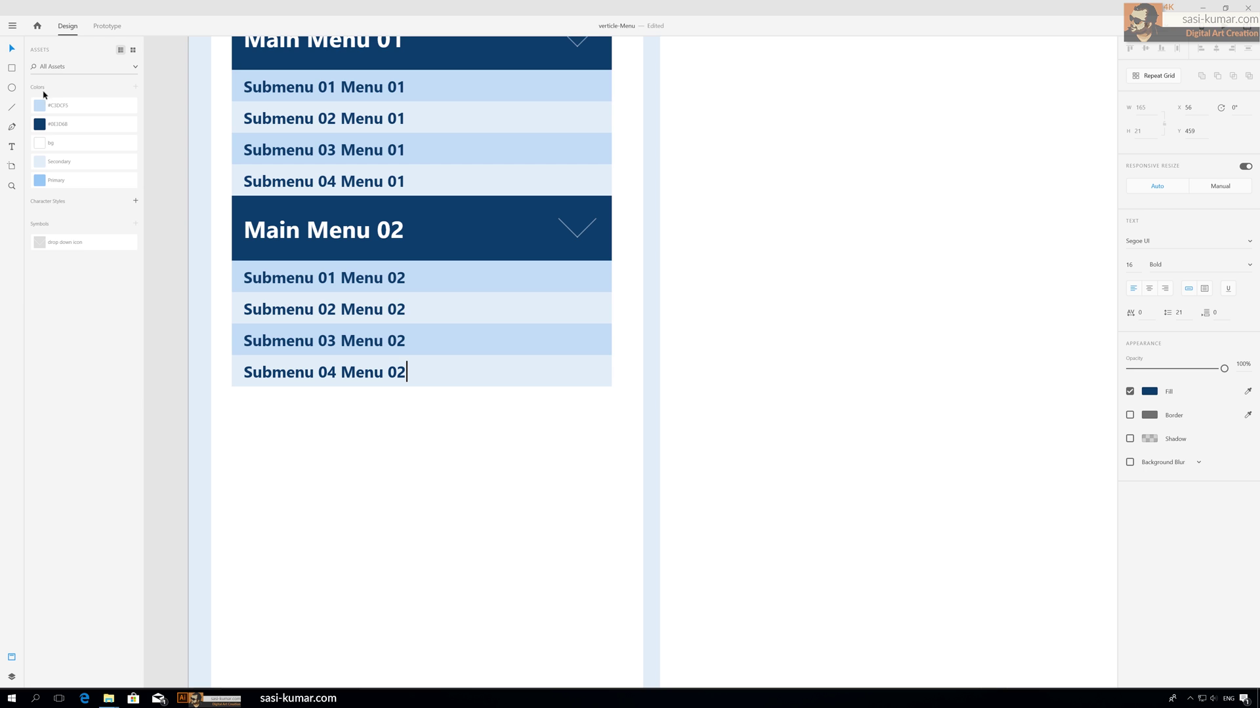
pyautogui.press('Escape')
pyautogui.click(148, 137)
# - Duplicate the Main Menu 02 button with its four submenu rows and place the copy directly beneath the Main Menu 02 block
pyautogui.click(433, 253)
pyautogui.keyDown('shift'); pyautogui.click(427, 278); pyautogui.keyUp('shift')
pyautogui.keyDown('shift'); pyautogui.click(431, 317); pyautogui.keyUp('shift')
pyautogui.keyDown('shift'); pyautogui.click(433, 340); pyautogui.keyUp('shift')
pyautogui.keyDown('shift'); pyautogui.click(428, 372); pyautogui.keyUp('shift')
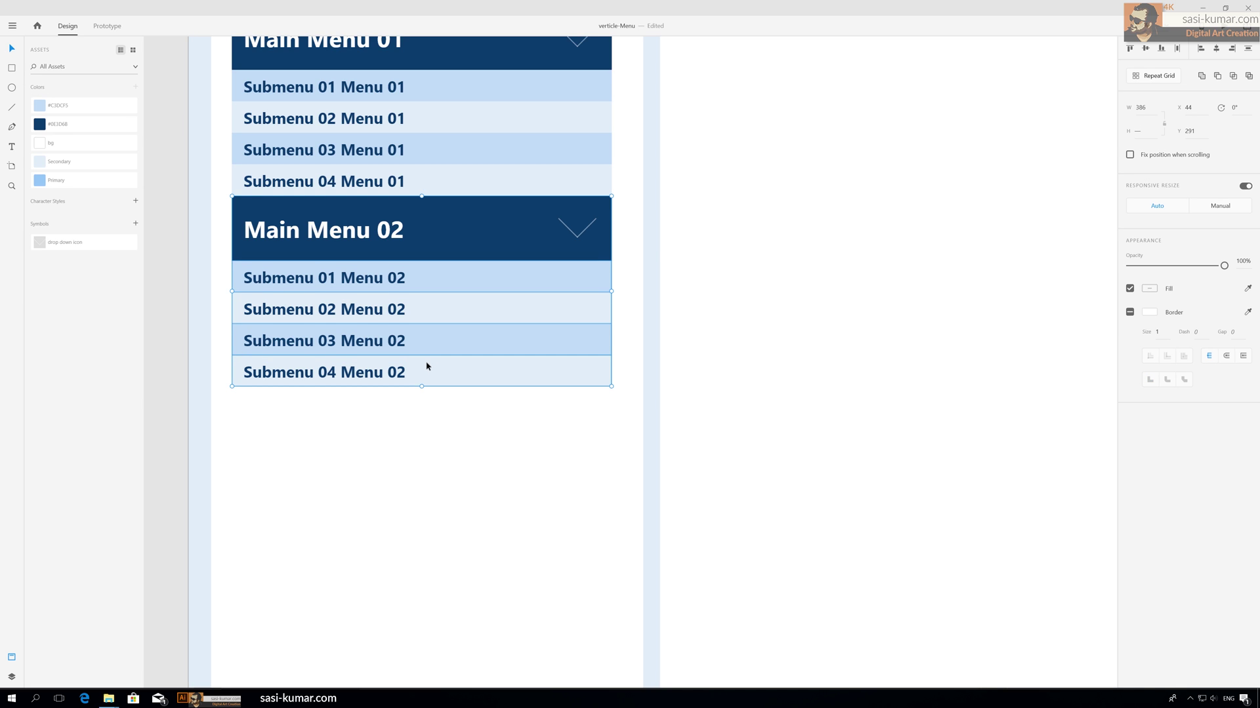
pyautogui.scroll(2, 427, 366)
pyautogui.scroll(-4, 428, 363)
pyautogui.press('alt')
pyautogui.moveTo(438, 131); pyautogui.dragTo(438, 319)
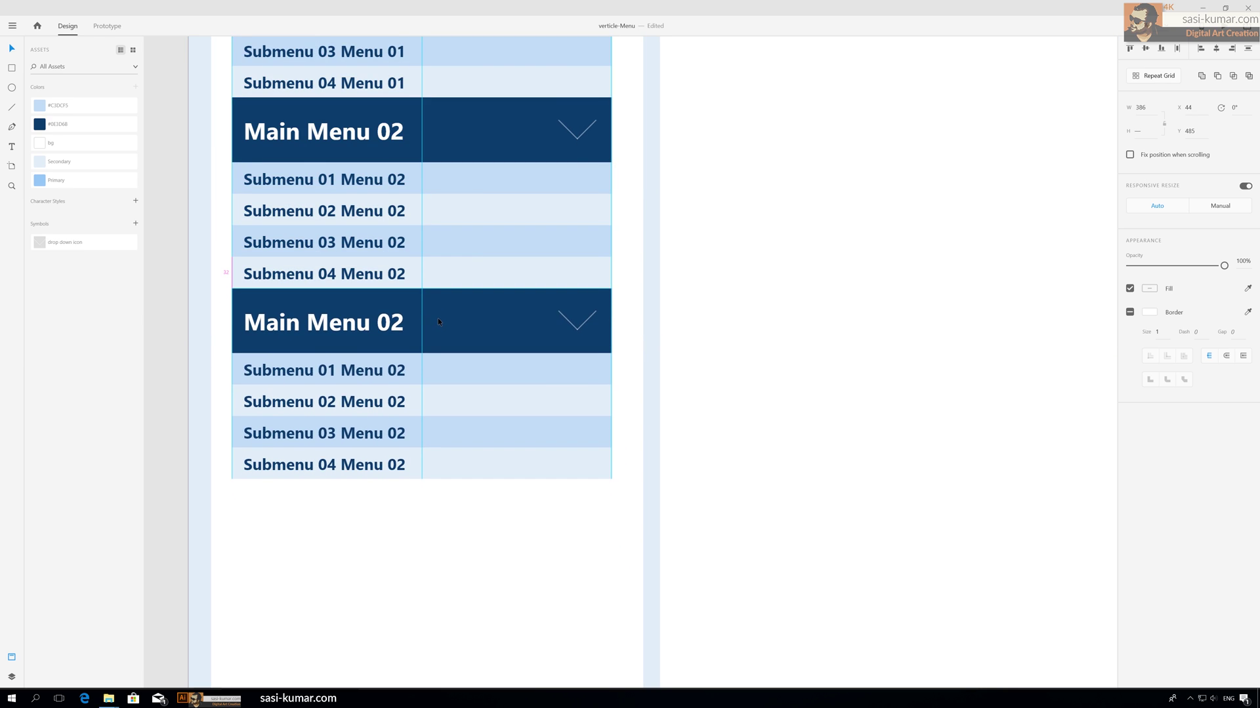
# - Change the heading text of the copied lowest menu block to "Main Menu 03"
pyautogui.click(173, 314)
pyautogui.doubleClick(391, 322)
pyautogui.doubleClick(391, 321)
pyautogui.moveTo(391, 322); pyautogui.dragTo(404, 322)
pyautogui.write('3')
# - Change the first submenu text under Main Menu 03 to "Submenu 01 Menu 03"
pyautogui.click(397, 378)
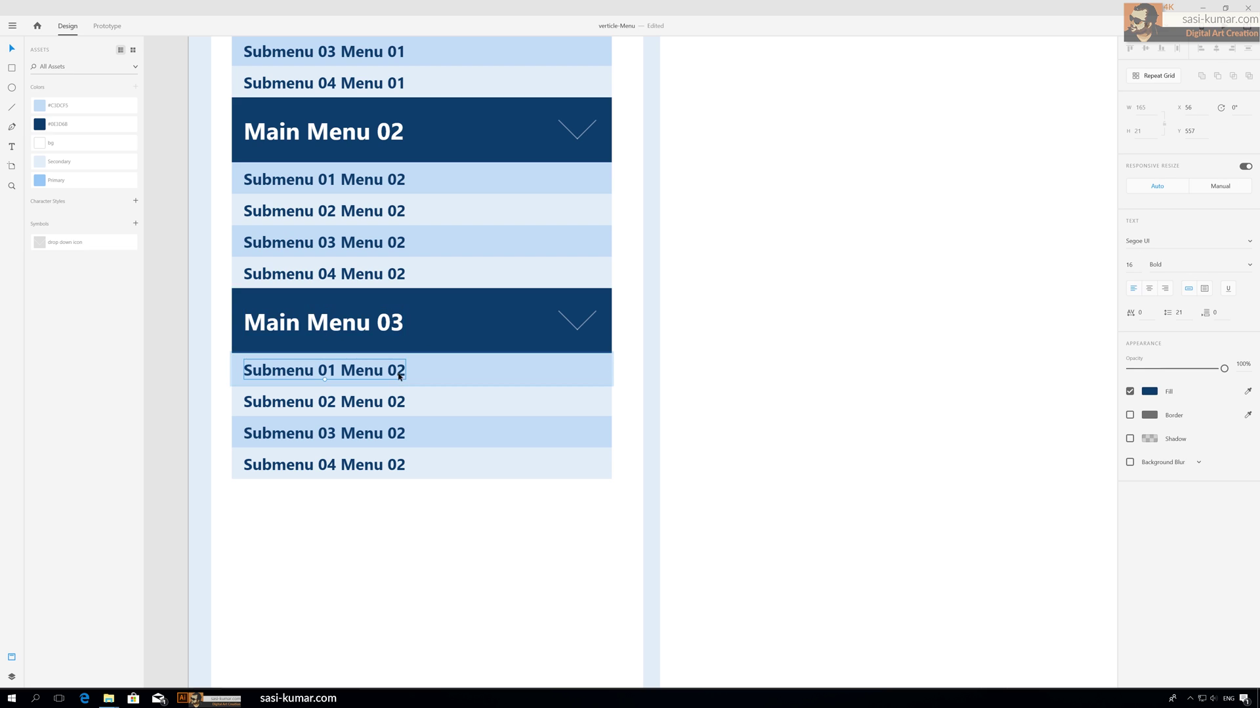
pyautogui.doubleClick(399, 375)
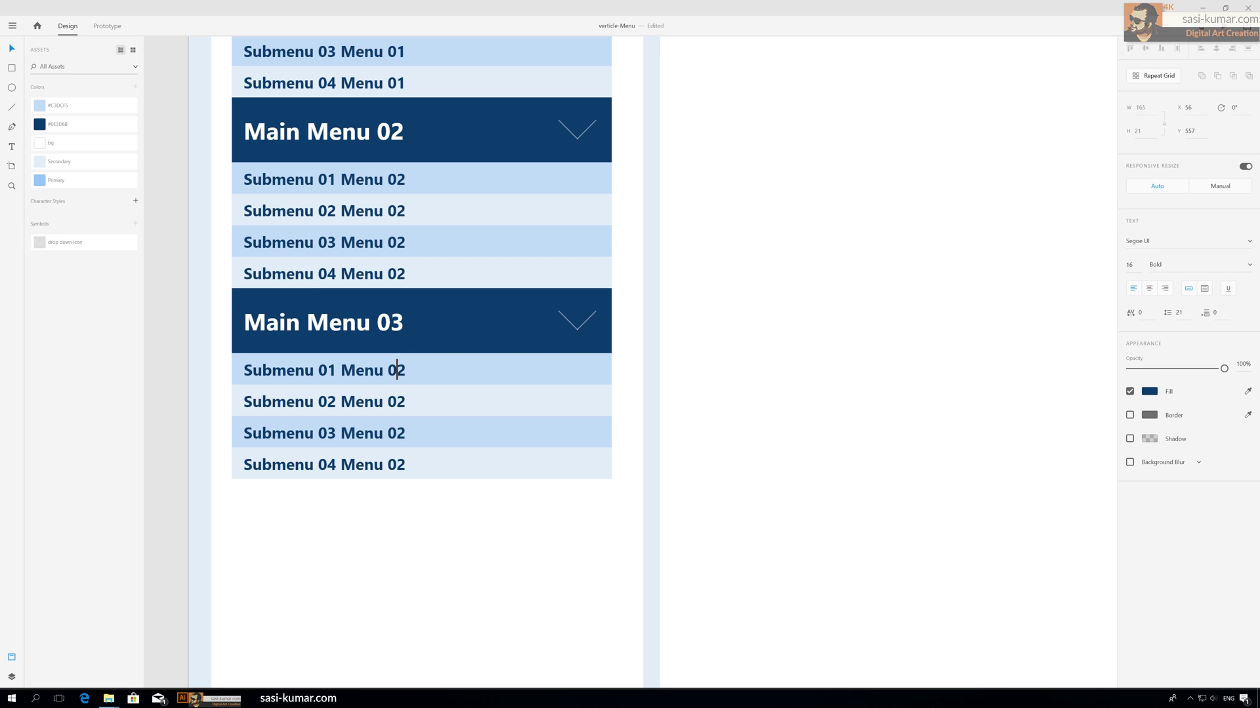
pyautogui.press('Delete')
pyautogui.write('3')
# - Change the second submenu text under Main Menu 03 to "Submenu 02 Menu 03"
pyautogui.click(402, 399)
pyautogui.press('Return')
pyautogui.click(397, 402)
pyautogui.press('Delete')
pyautogui.write('3')
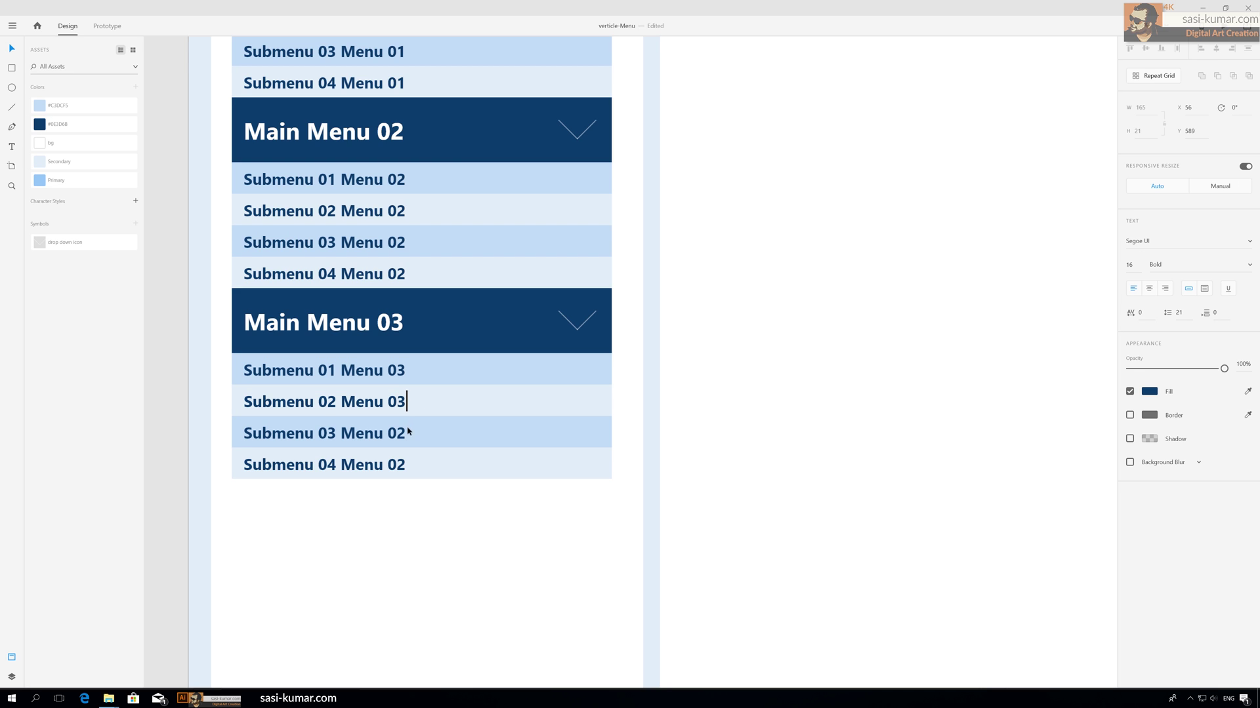
# - Change the third submenu text under Main Menu 03 to "Submenu 03 Menu 03"
pyautogui.click(401, 433)
pyautogui.press('Return')
pyautogui.click(396, 433)
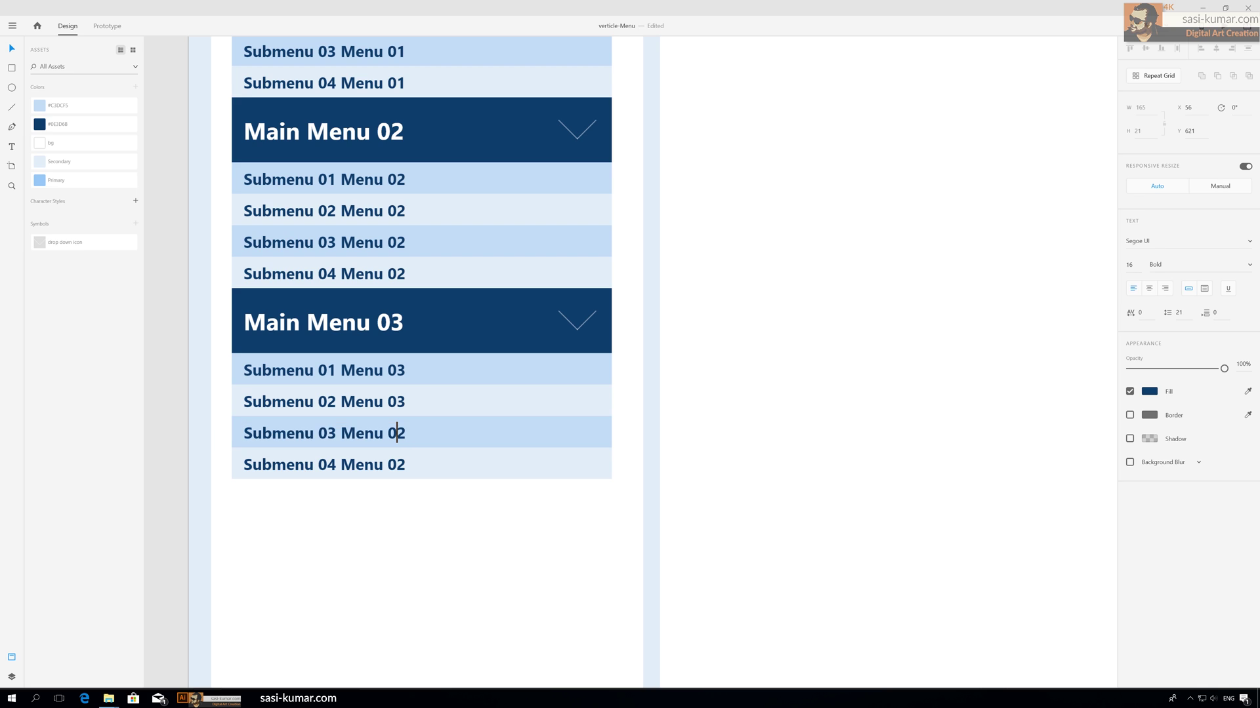
pyautogui.hotkey('shift', 'Right')
pyautogui.write('3')
# - Change the fourth submenu text under Main Menu 03 to "Submenu 04 Menu 03" and clear the selection
pyautogui.click(401, 464)
pyautogui.press('Return')
pyautogui.click(397, 465)
pyautogui.doubleClick(396, 465)
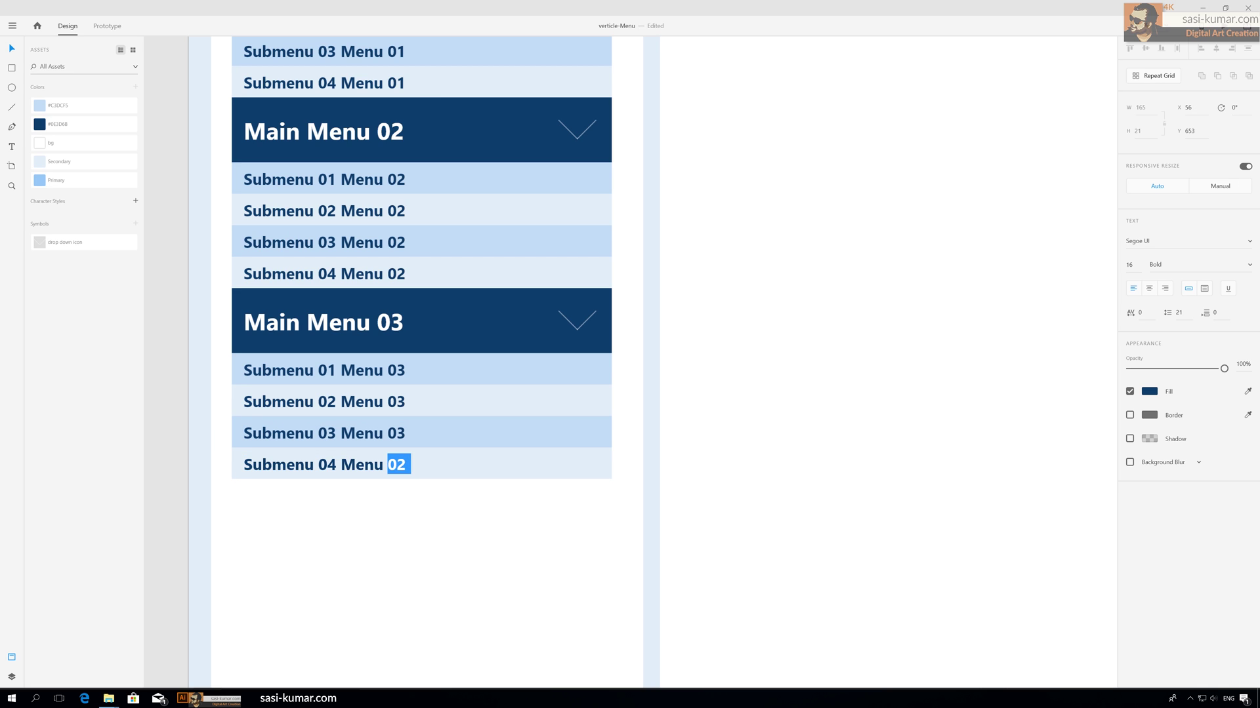
pyautogui.click(396, 465)
pyautogui.hotkey('shift', 'Right')
pyautogui.write('3')
pyautogui.press('Escape')
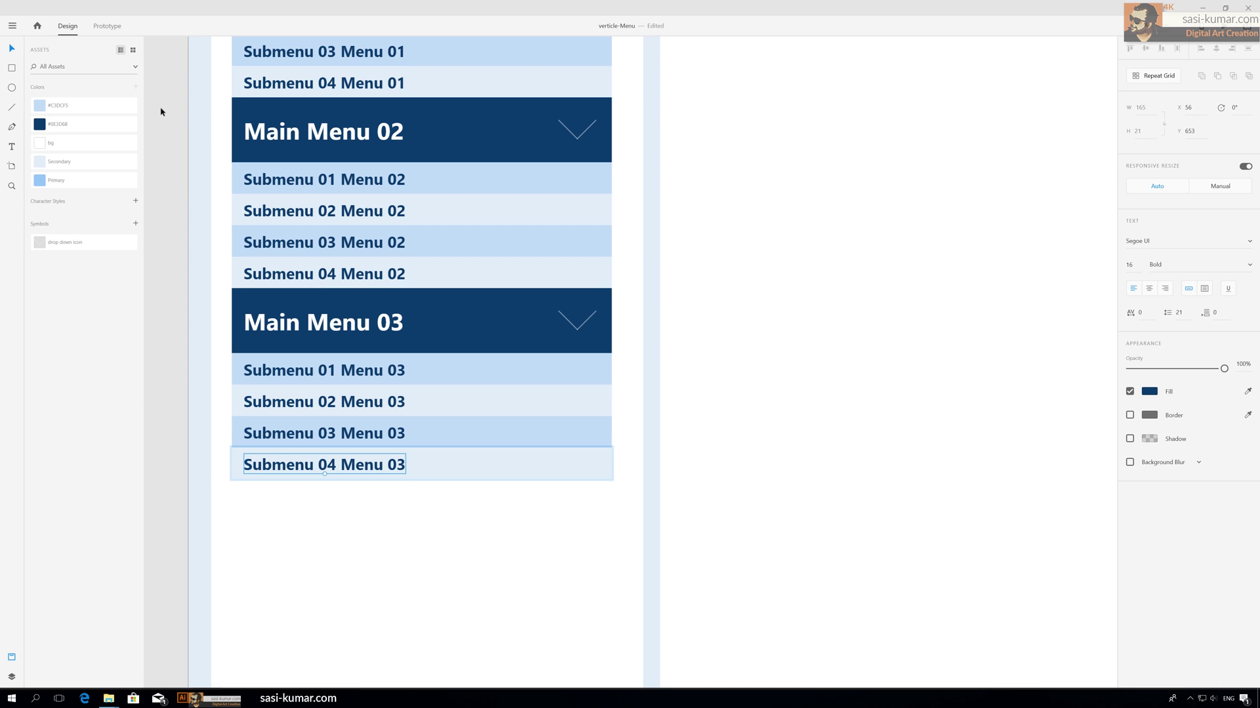
pyautogui.click(161, 111)
# - Show the layers of the Home artboard and rename the second main menu button's group to "Main Menu 02"
pyautogui.hotkey('ctrl', '-')
pyautogui.hotkey('ctrl', '-')
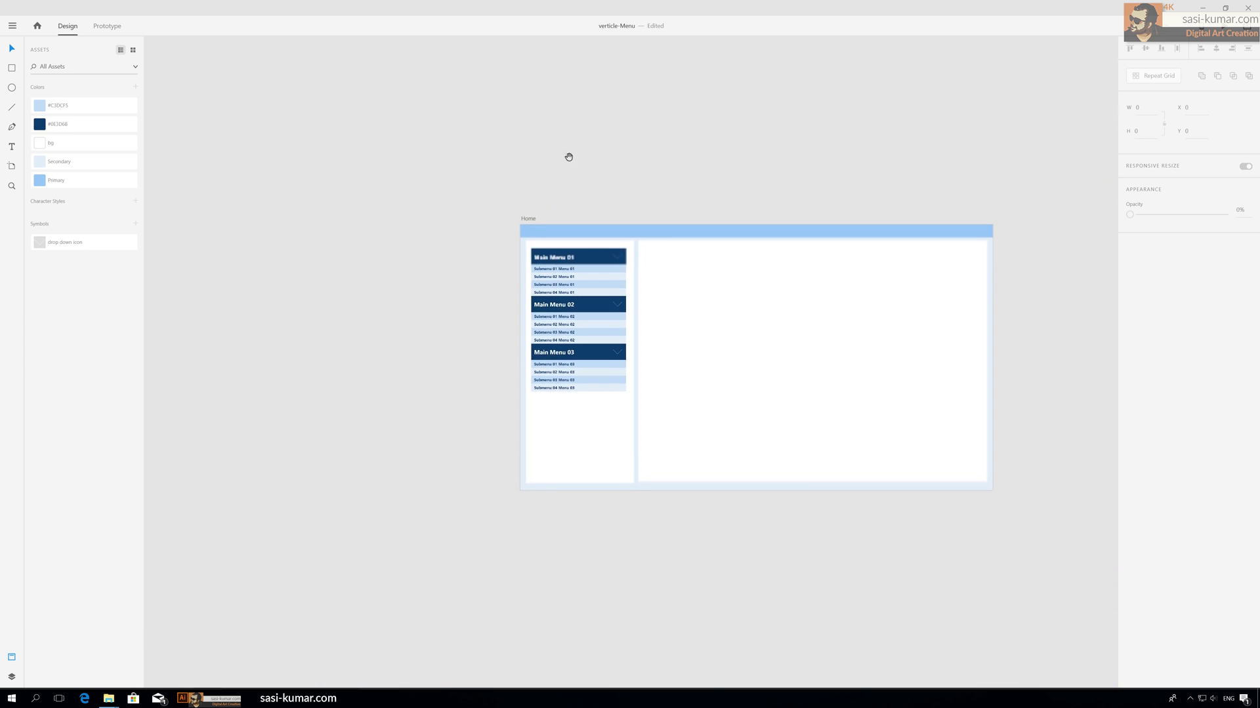
pyautogui.moveTo(615, 158); pyautogui.dragTo(416, 164)
pyautogui.hotkey('ctrl', '+')
pyautogui.moveTo(286, 127); pyautogui.dragTo(358, 128)
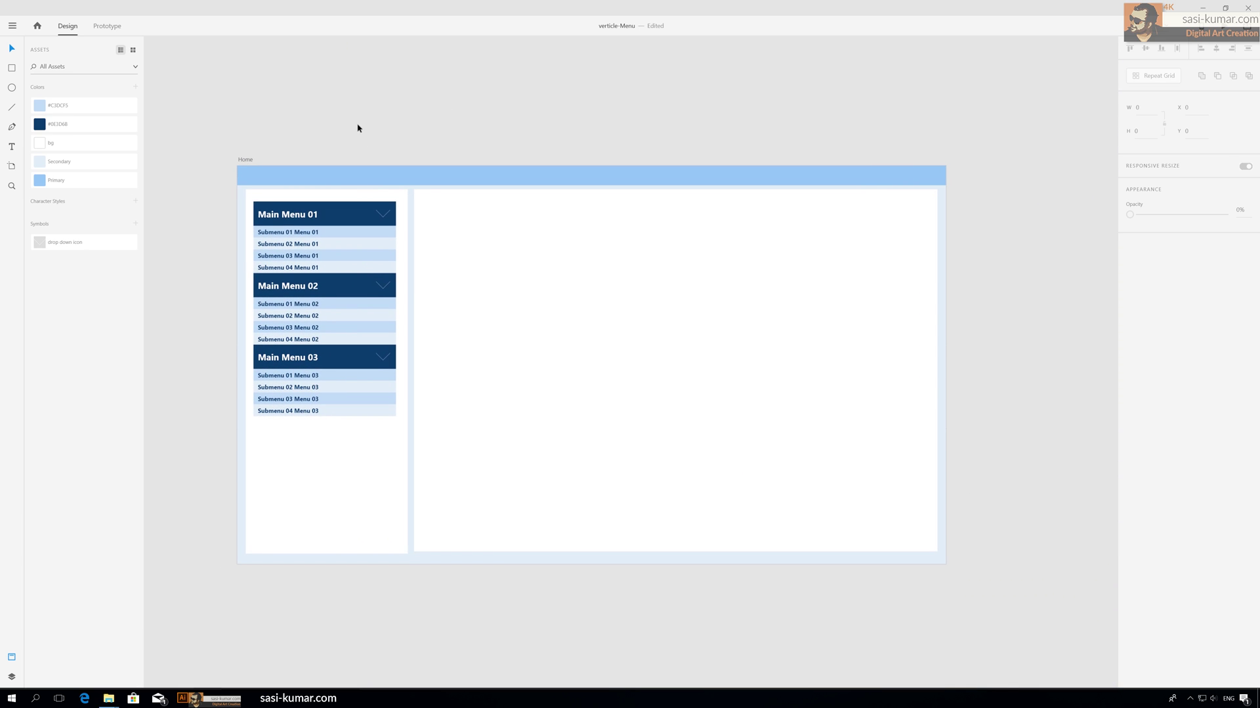
pyautogui.scroll(-4, 638, 216)
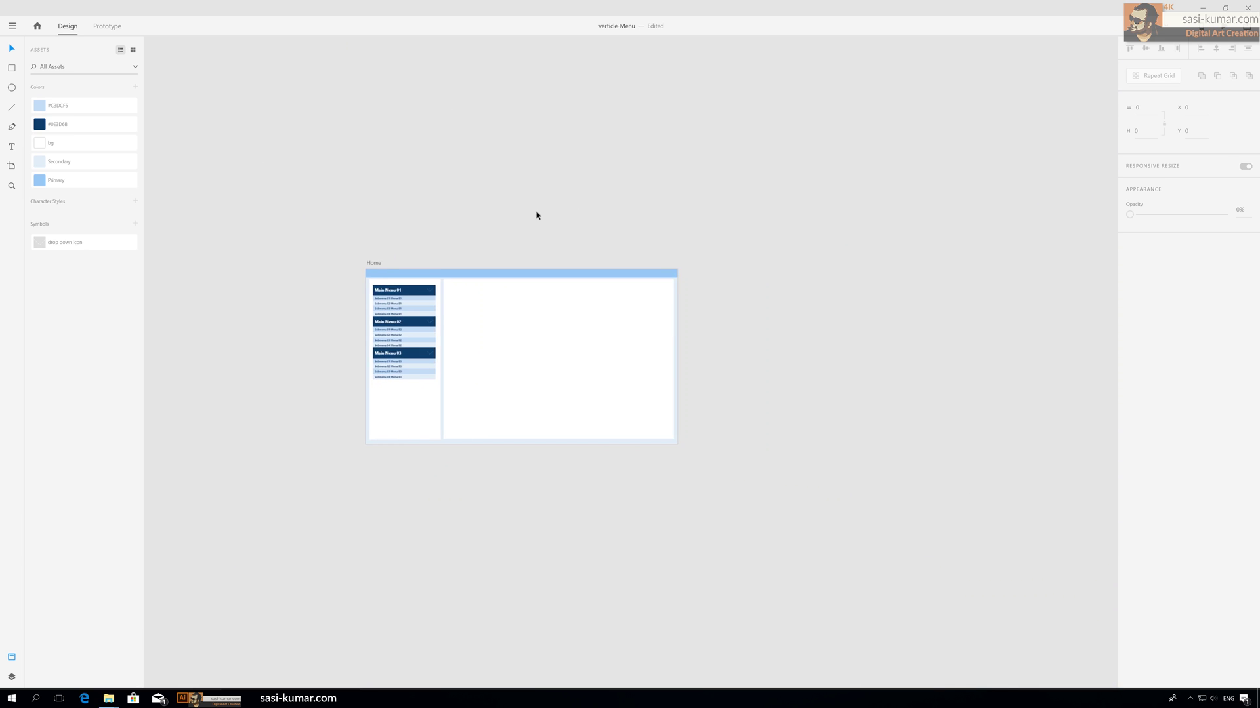
pyautogui.scroll(2, 507, 212)
pyautogui.click(236, 215)
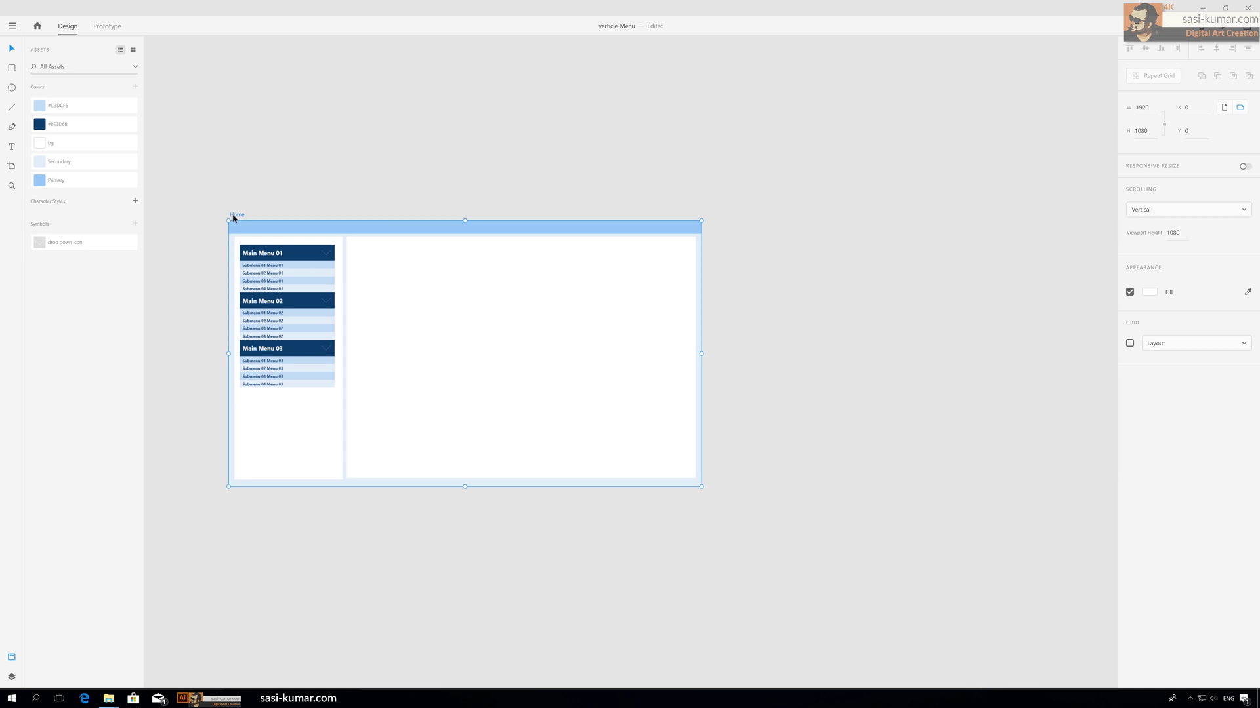
pyautogui.click(310, 299)
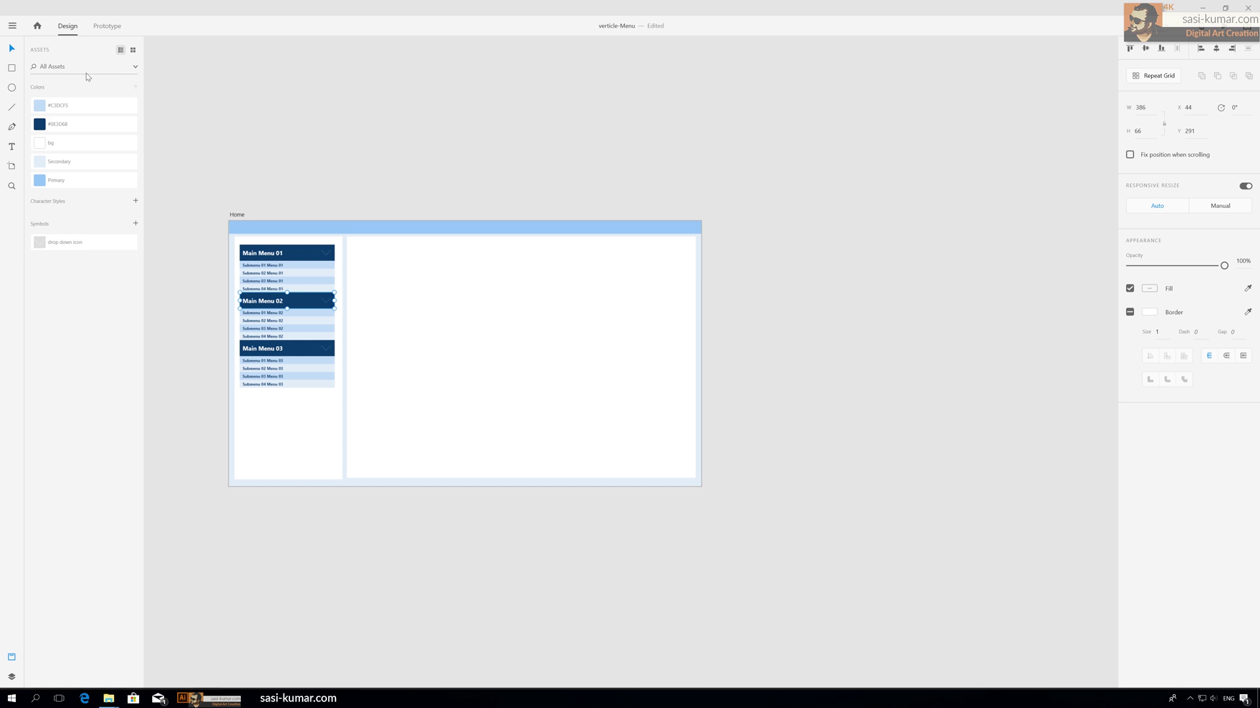
pyautogui.click(12, 677)
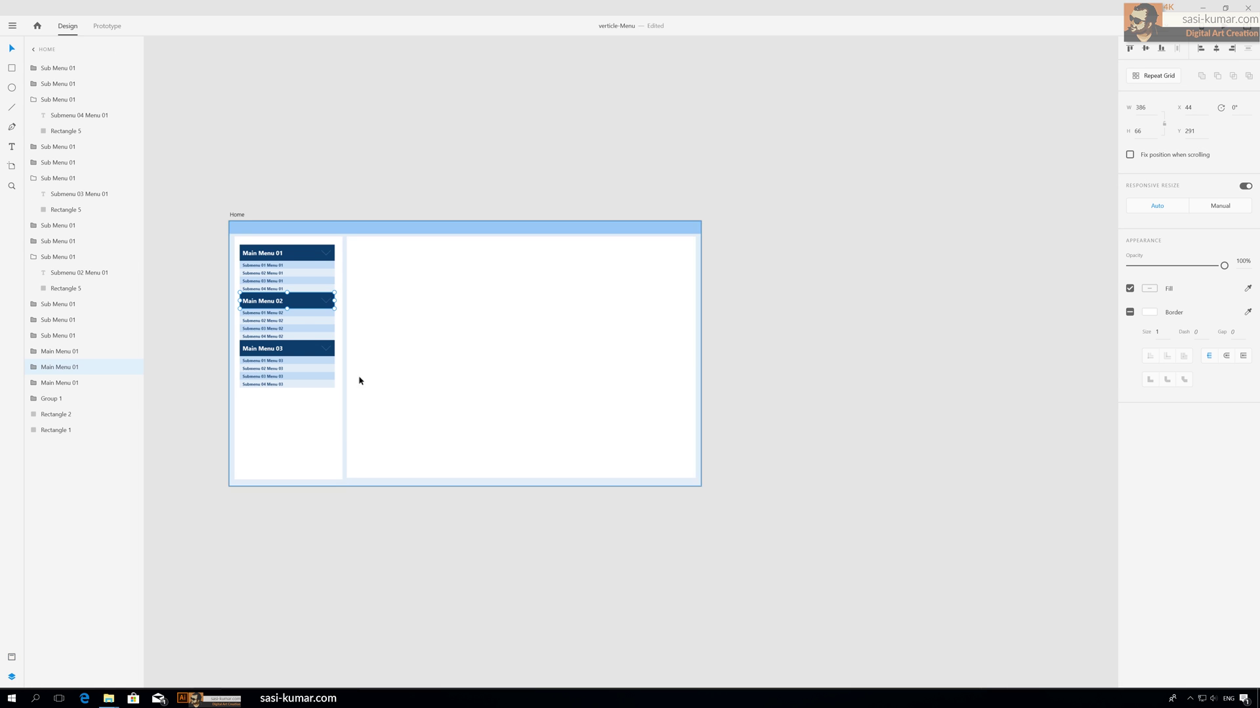
pyautogui.doubleClick(61, 367)
pyautogui.click(75, 368)
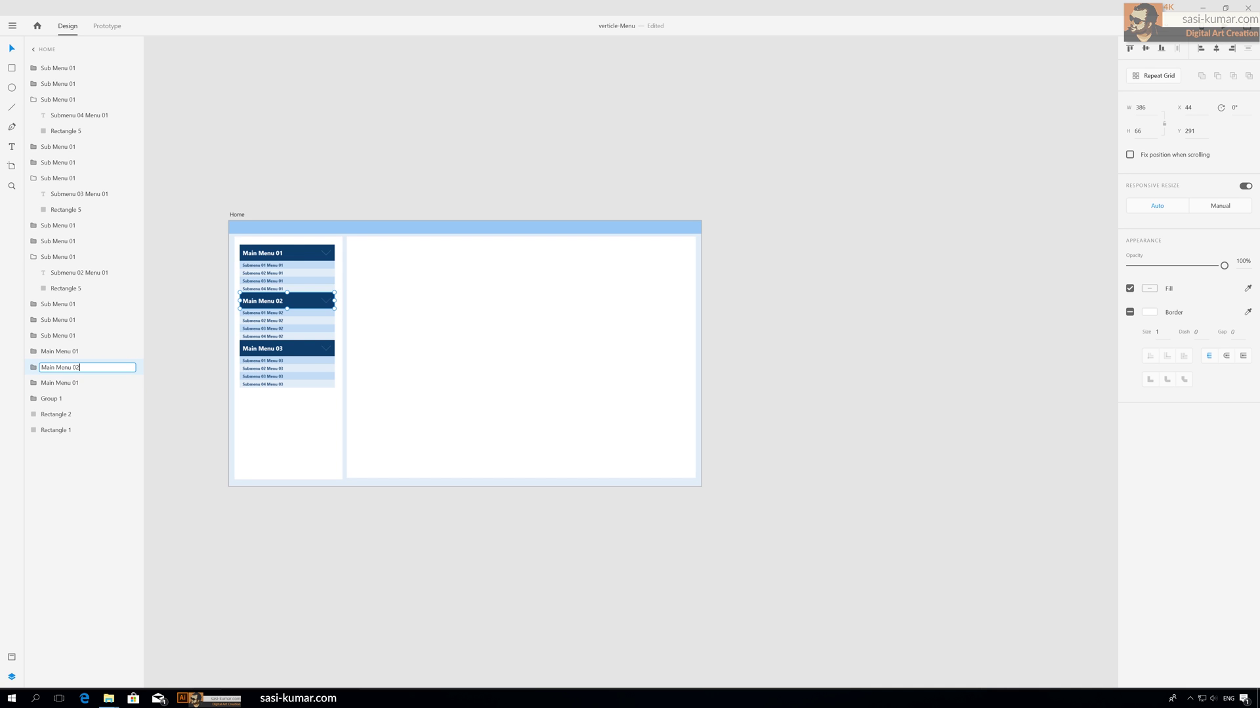
# - Rename the third main menu button's group layer to "Main Menu 03" and clear the selection
pyautogui.click(297, 346)
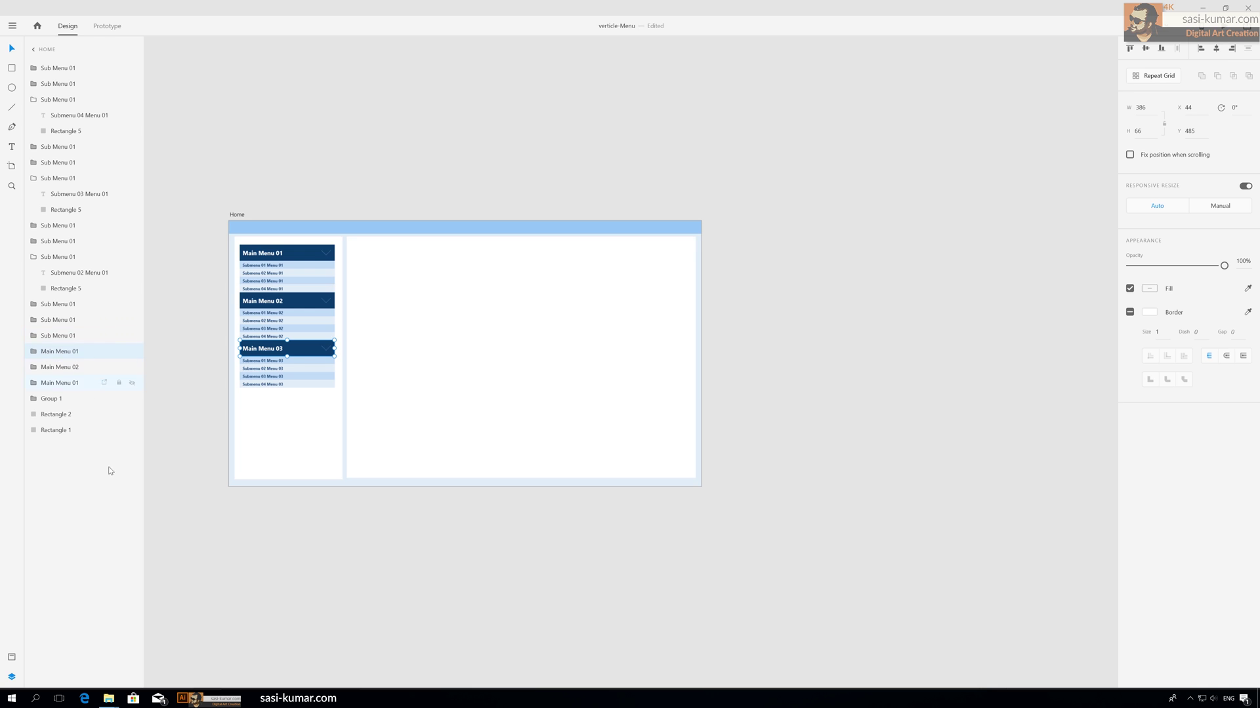
pyautogui.doubleClick(75, 352)
pyautogui.click(74, 352)
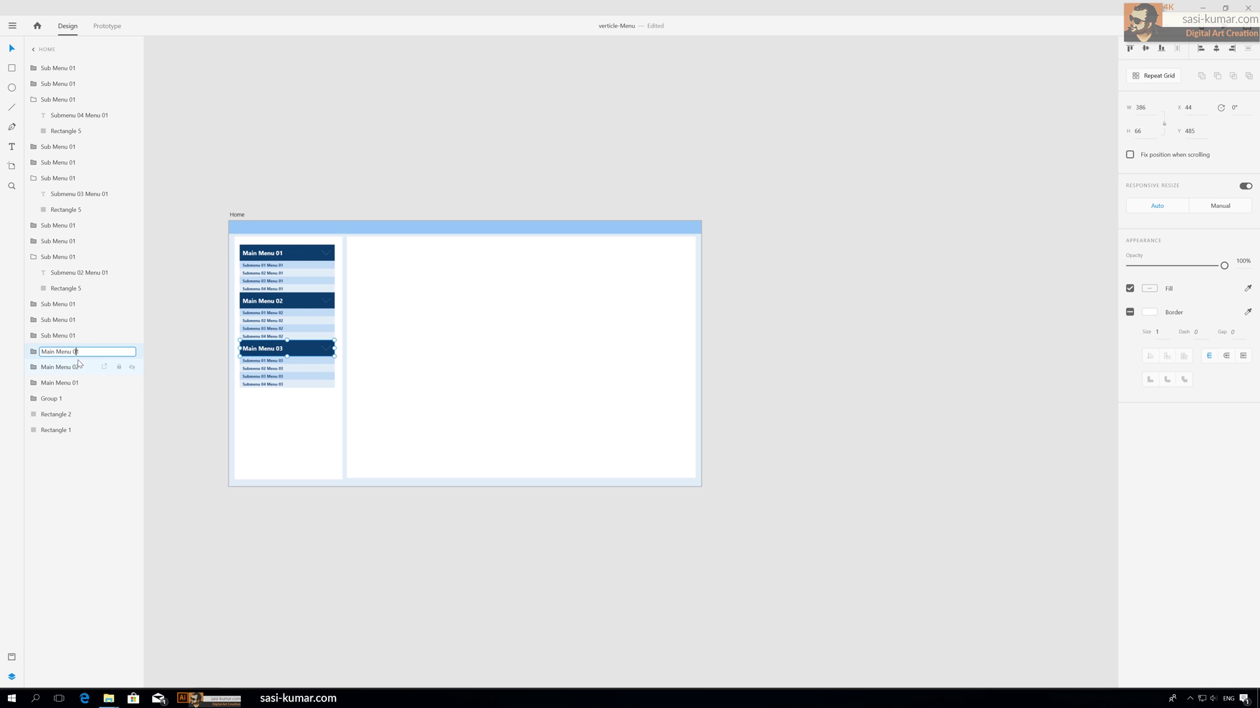
pyautogui.hotkey('shift', 'Right')
pyautogui.write('3')
pyautogui.click(363, 108)
# - Select submenu rows under all three main menus one by one to examine which layer group each belongs to
pyautogui.click(304, 272)
pyautogui.click(302, 279)
pyautogui.click(303, 287)
pyautogui.click(303, 282)
pyautogui.click(301, 273)
pyautogui.click(303, 265)
pyautogui.click(303, 274)
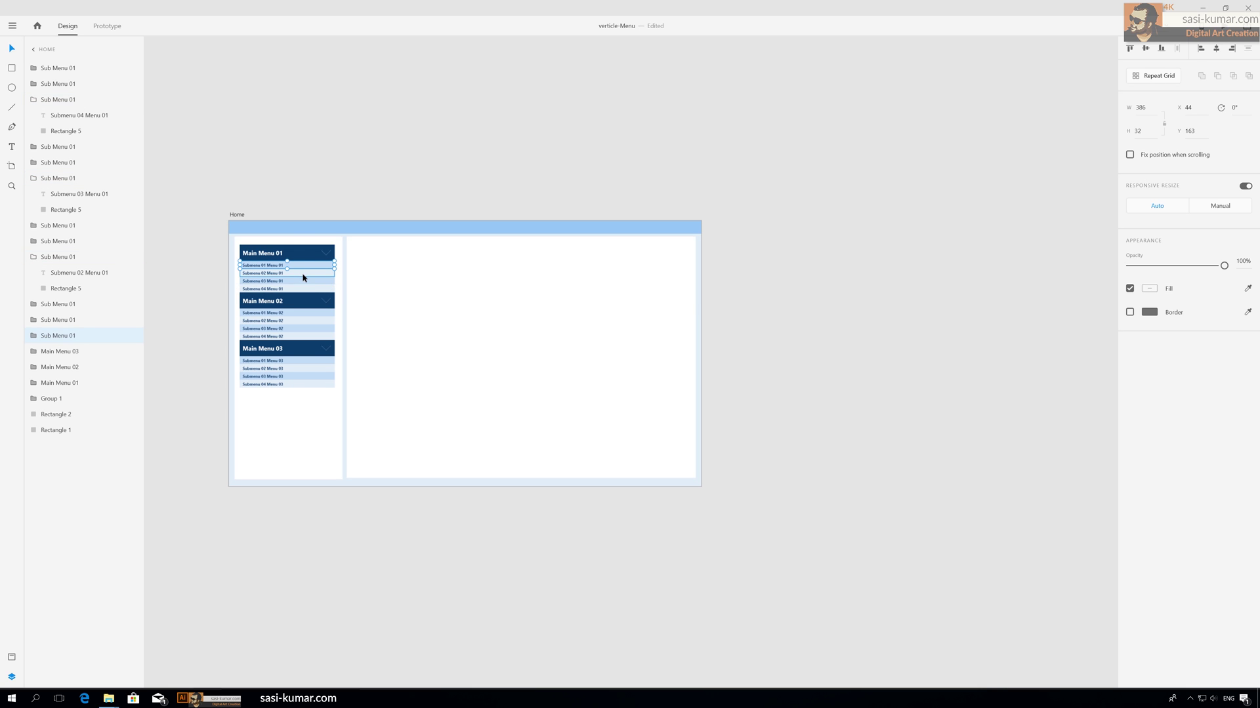
pyautogui.click(322, 313)
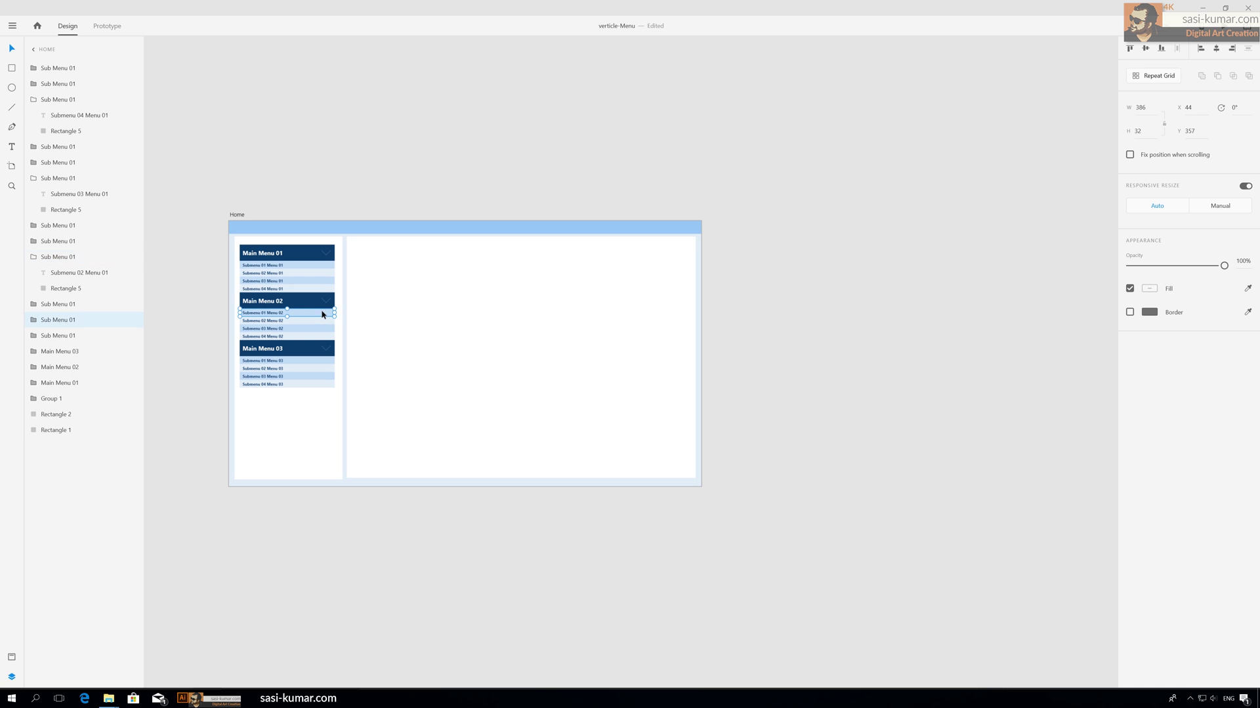
pyautogui.click(304, 321)
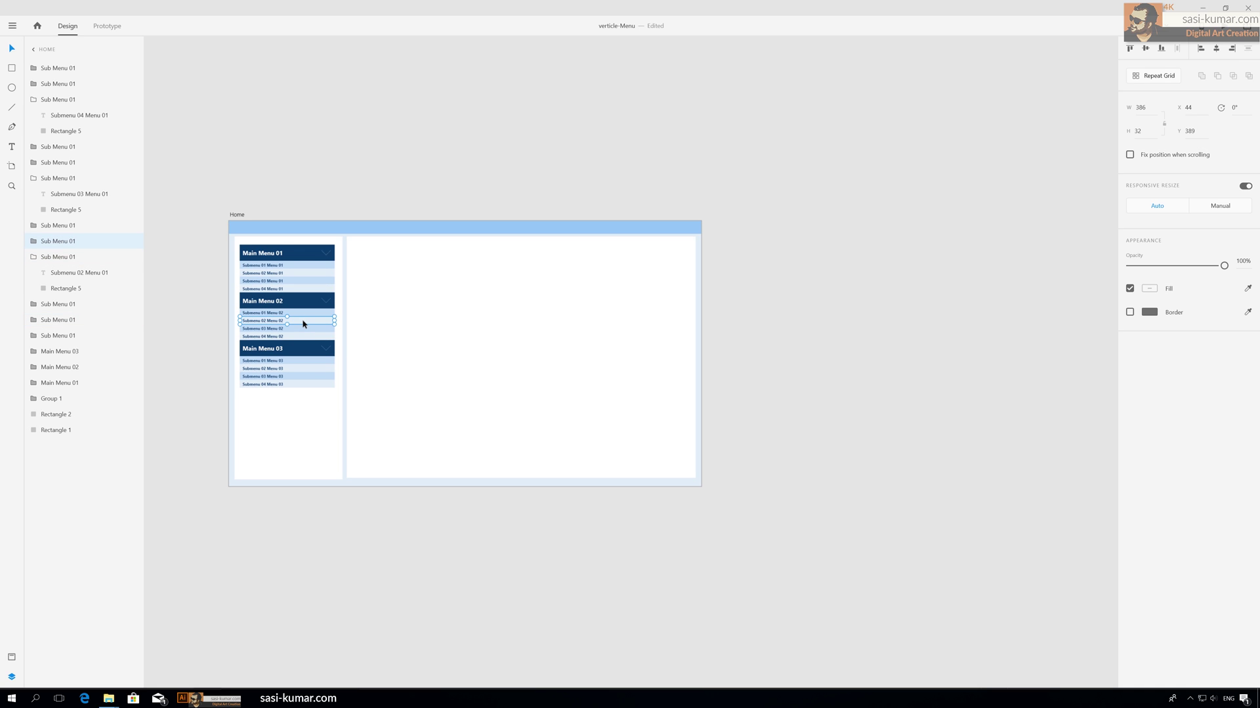
pyautogui.click(301, 361)
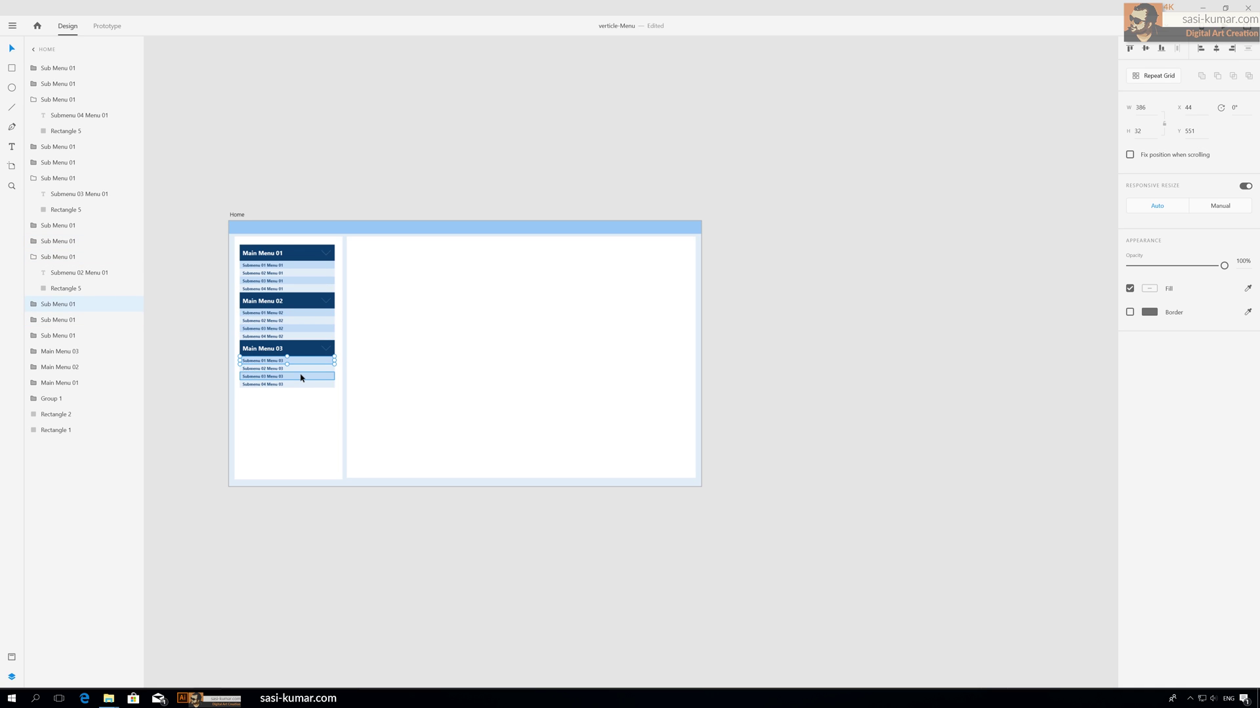
pyautogui.click(302, 378)
pyautogui.click(306, 202)
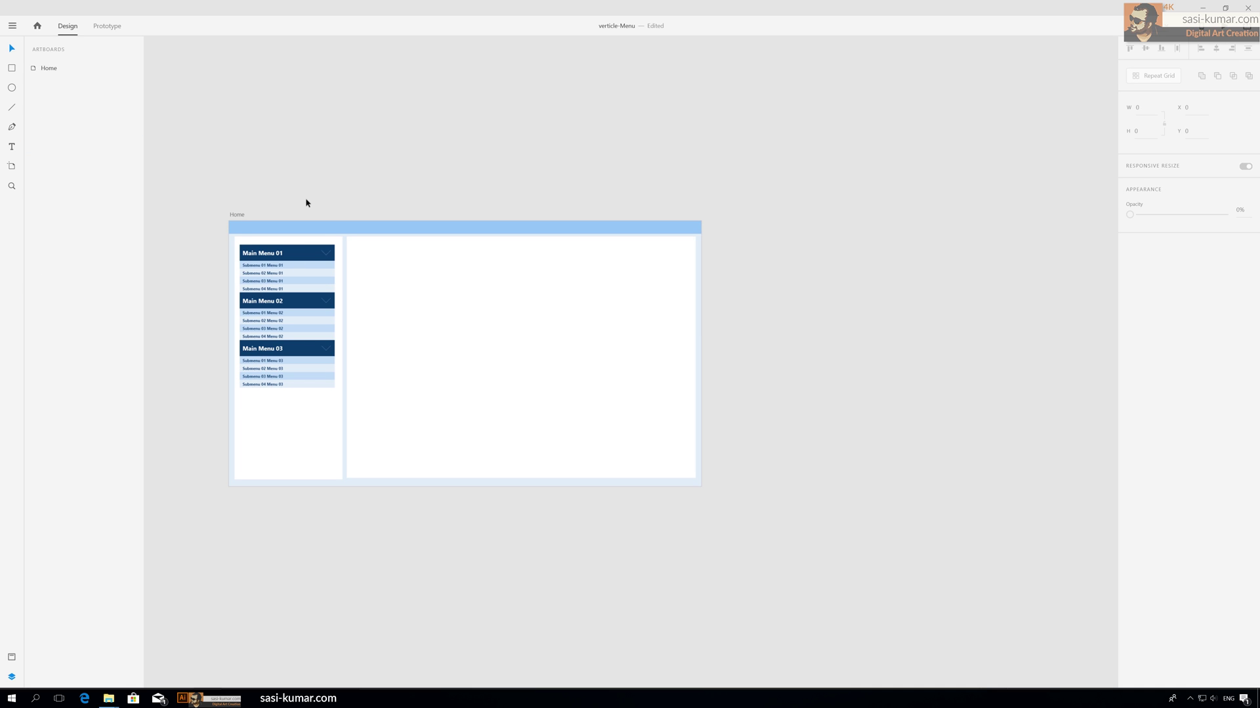
# - Rename the layer group of the second submenu row under Main Menu 01 to "Sub Menu 02"
pyautogui.scroll(3, 305, 216)
pyautogui.click(380, 215)
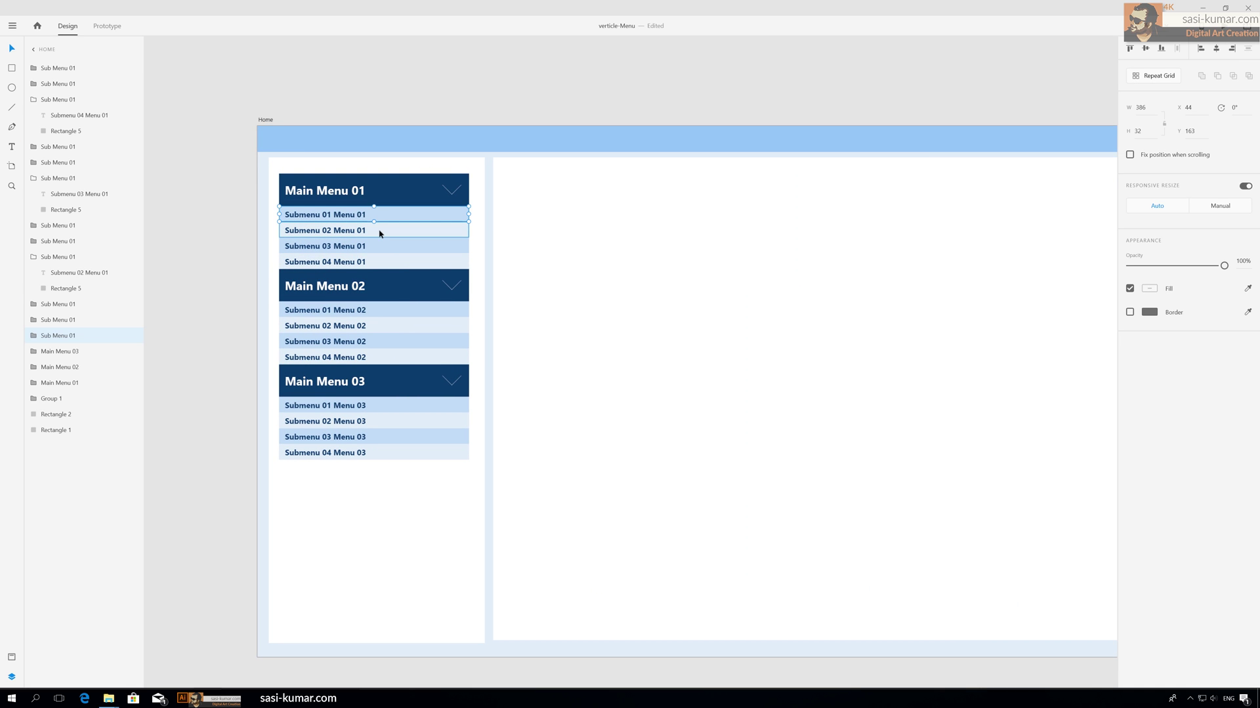
pyautogui.click(439, 231)
pyautogui.doubleClick(58, 257)
pyautogui.click(76, 257)
pyautogui.doubleClick(72, 257)
pyautogui.click(76, 257)
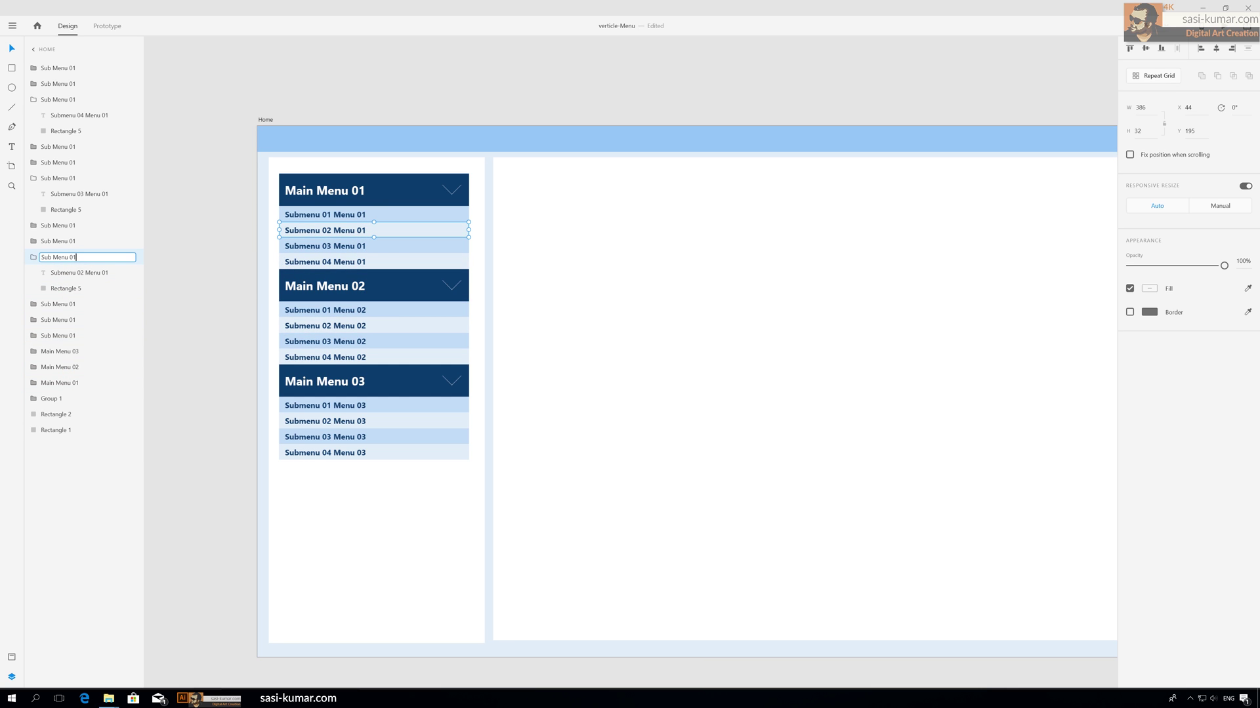
pyautogui.write('2')
# - Rename the layer group of the third submenu row under Main Menu 01 to "Sub Menu 03"
pyautogui.click(394, 246)
pyautogui.doubleClick(66, 178)
pyautogui.press('Right')
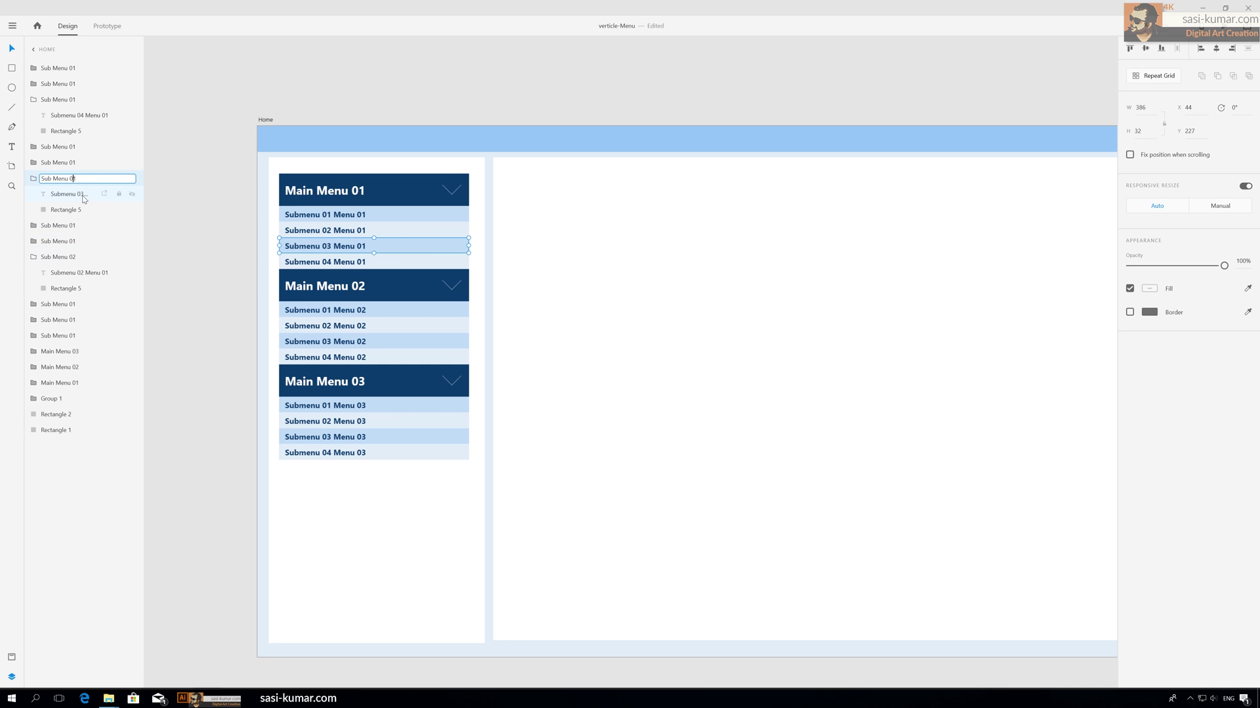
pyautogui.write('3')
# - Rename the layer group of the fourth submenu row under Main Menu 01 to "Sub Menu 04" and clear the selection
pyautogui.click(394, 262)
pyautogui.doubleClick(73, 103)
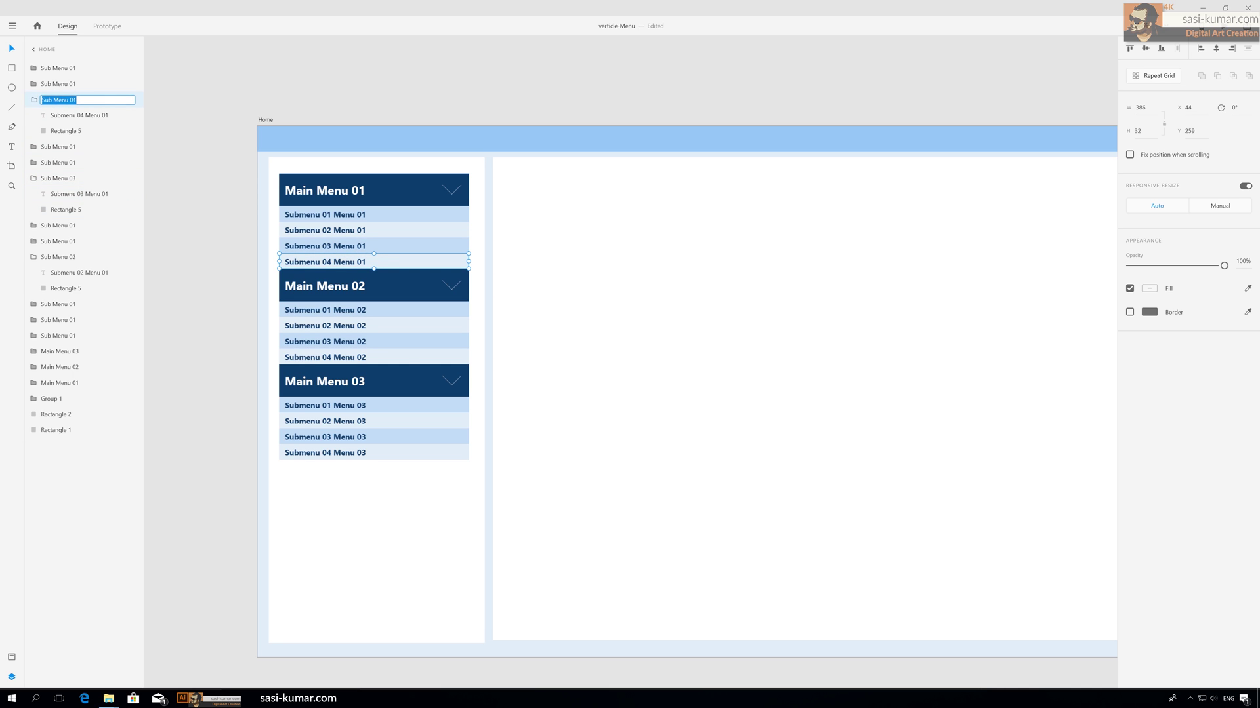
pyautogui.press('Right')
pyautogui.write('4')
pyautogui.click(197, 79)
pyautogui.doubleClick(405, 314)
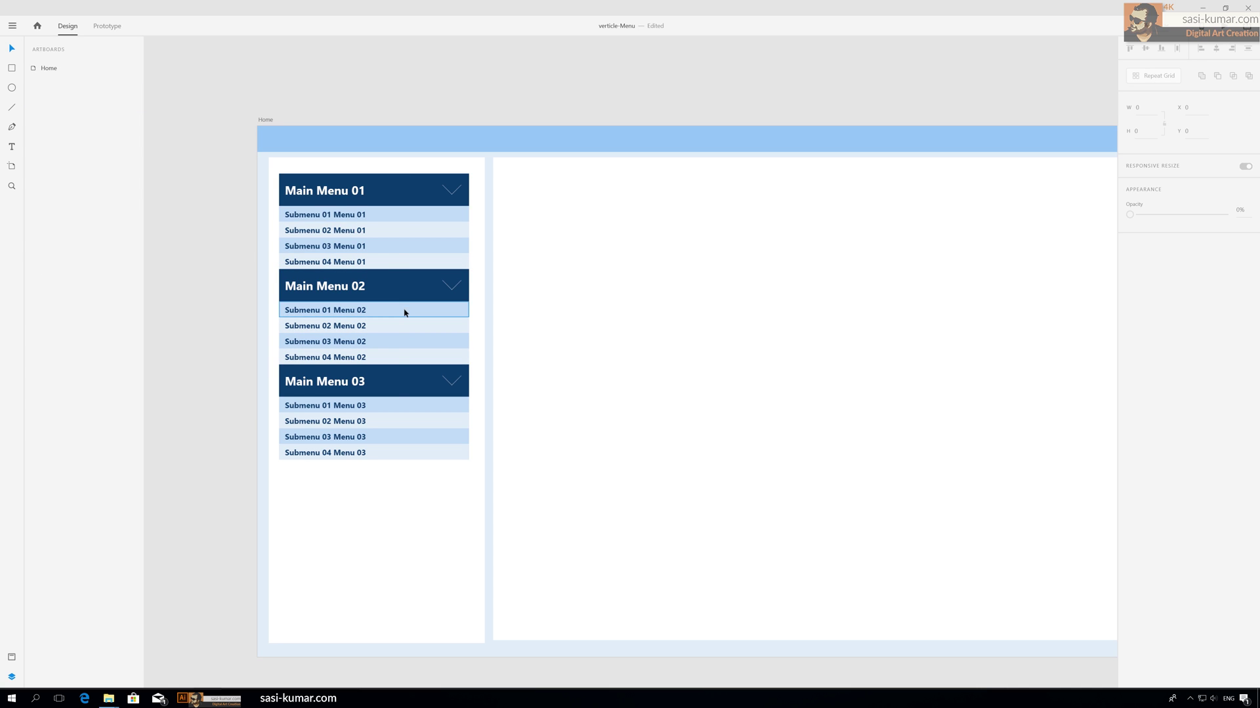
pyautogui.click(394, 315)
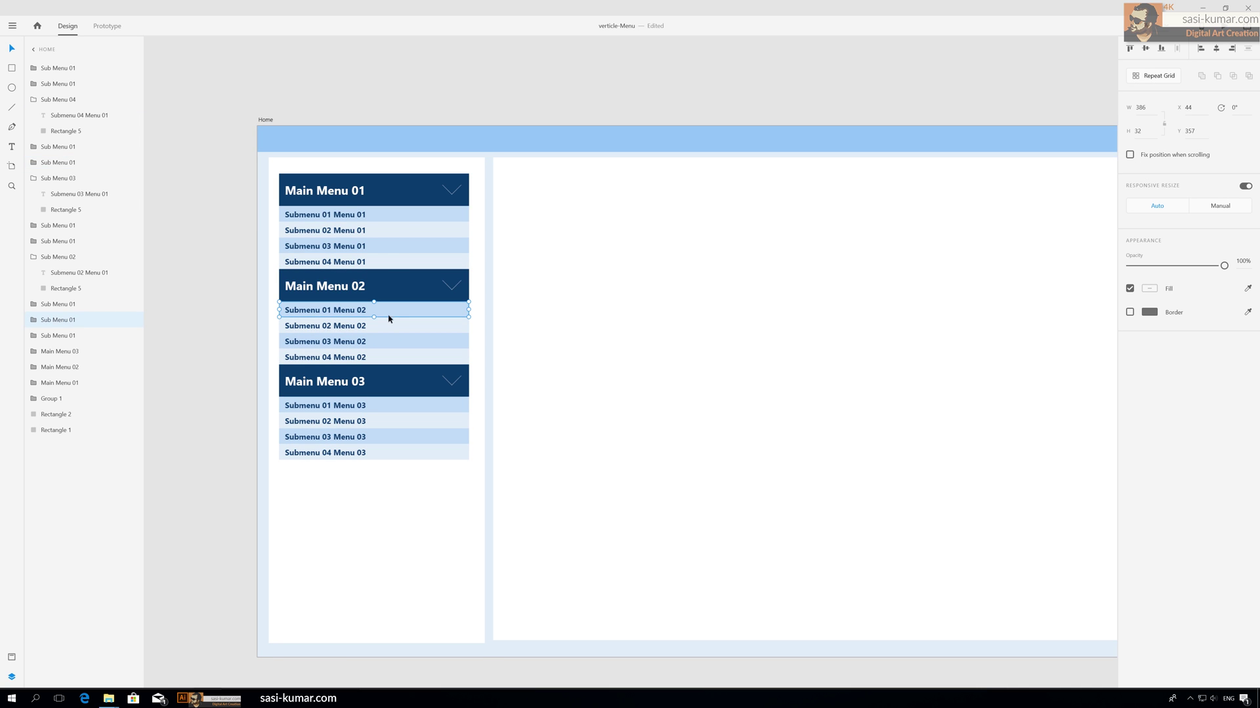
pyautogui.doubleClick(73, 320)
pyautogui.click(73, 320)
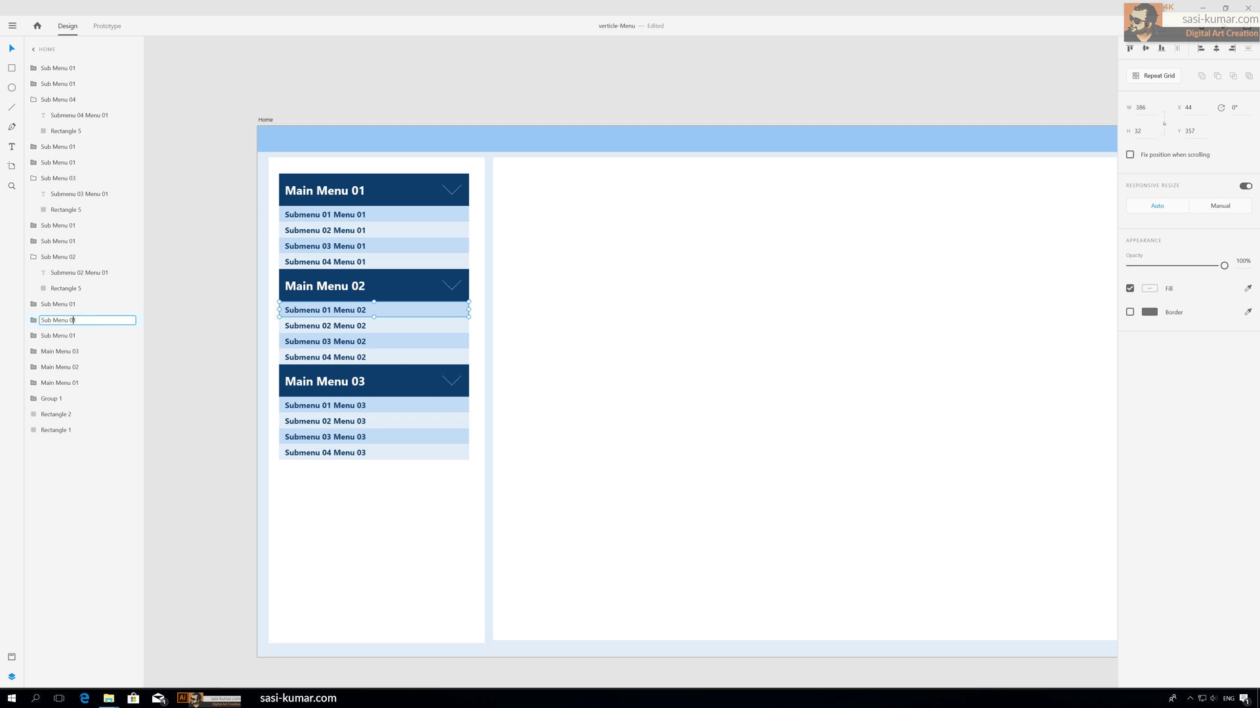
# - Rename the layer group of the second submenu row under Main Menu 02 to "Sub Menu 02"
pyautogui.click(438, 326)
pyautogui.doubleClick(73, 243)
pyautogui.click(73, 242)
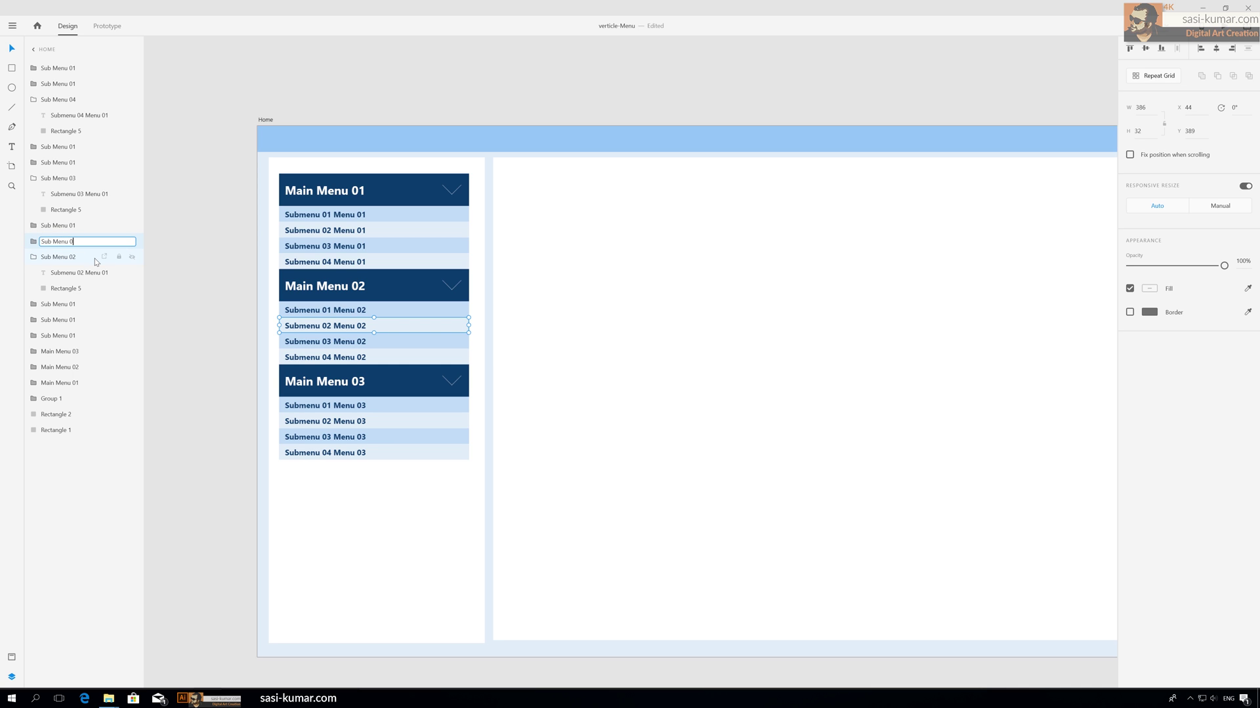
# - Rename the layer group of the third submenu row under Main Menu 02 to "Sub Menu 03"
pyautogui.click(377, 341)
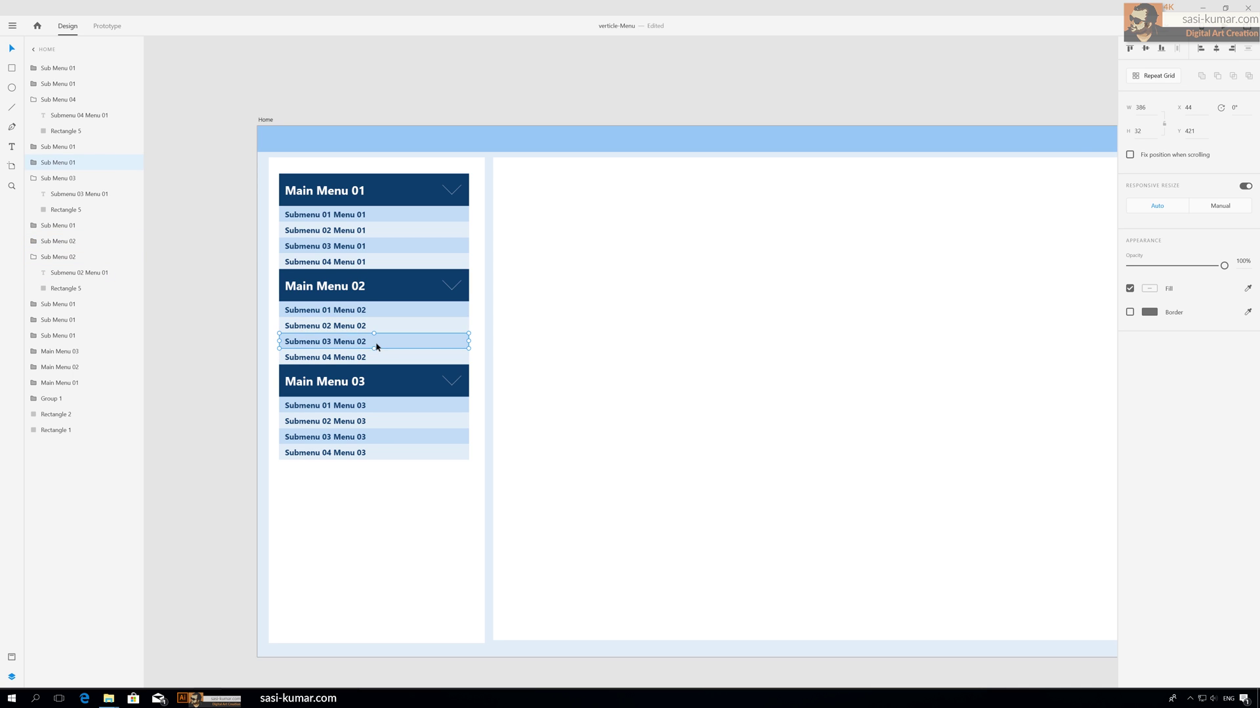
pyautogui.doubleClick(75, 164)
pyautogui.click(74, 164)
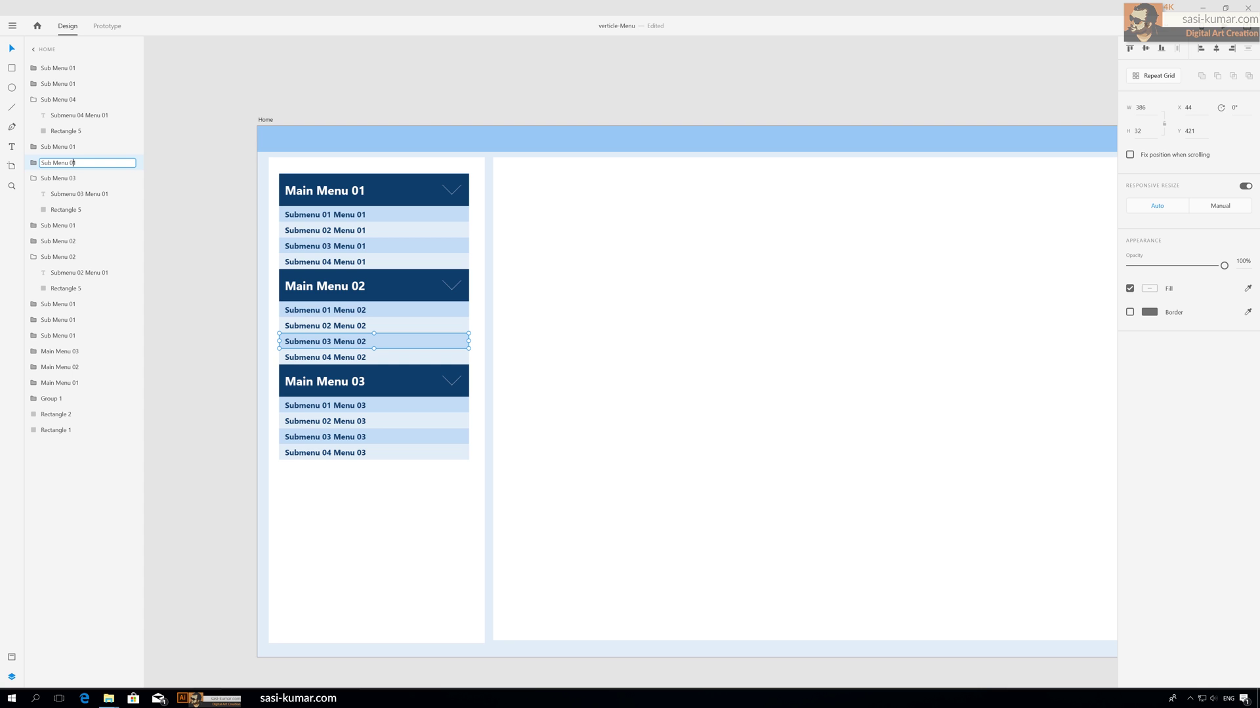
pyautogui.write('03')
# - Rename the layer group of the fourth submenu row under Main Menu 02 to "Sub Menu 04"
pyautogui.click(381, 357)
pyautogui.doubleClick(74, 84)
pyautogui.click(73, 84)
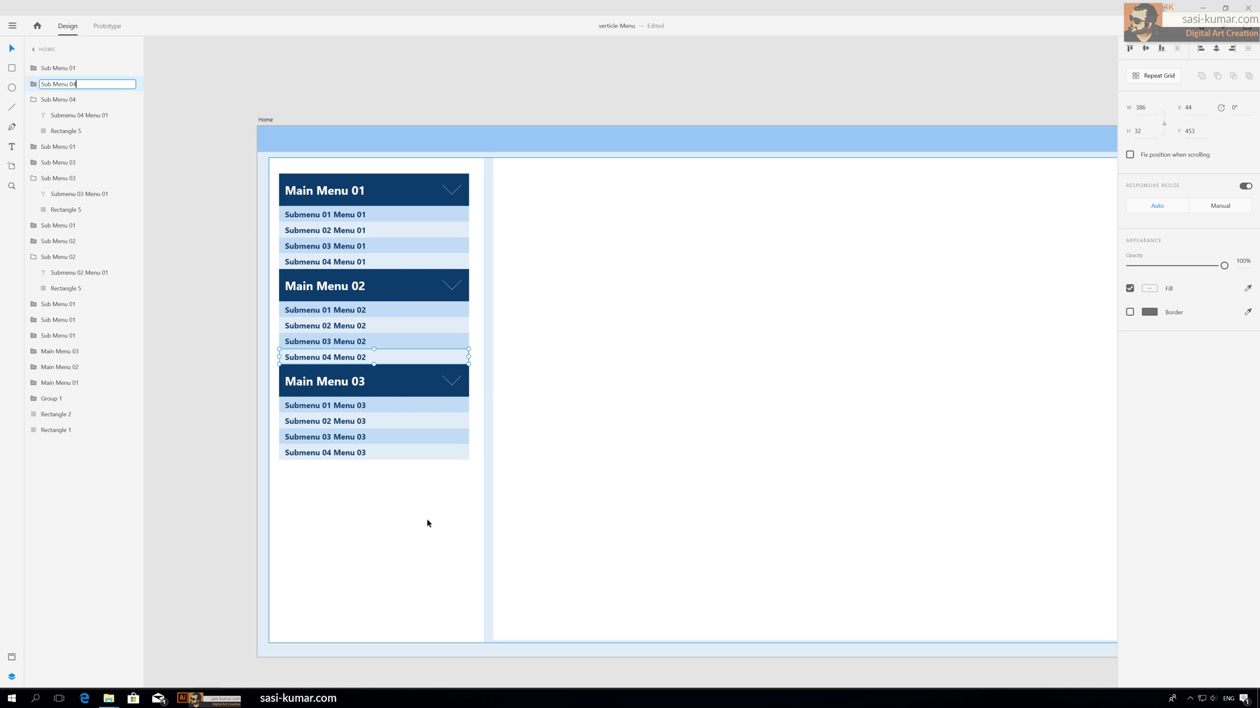
pyautogui.click(384, 406)
pyautogui.doubleClick(60, 305)
pyautogui.click(77, 305)
# - Rename the layer group of the second submenu row under Main Menu 03 to "Sub Menu 02"
pyautogui.click(379, 423)
pyautogui.doubleClick(72, 225)
pyautogui.click(76, 225)
pyautogui.press('BackSpace')
pyautogui.write('2')
# - Rename the layer group of the third submenu row under Main Menu 03 to "Sub Menu 03"
pyautogui.click(373, 438)
pyautogui.doubleClick(73, 147)
pyautogui.press('Right')
pyautogui.press('BackSpace')
pyautogui.write('3')
# - Rename the layer group of the fourth submenu row under Main Menu 03 to "Sub Menu 04" and clear the selection
pyautogui.press('Tab')
pyautogui.press('Right')
pyautogui.press('BackSpace')
pyautogui.write('4')
pyautogui.press('Return')
pyautogui.click(457, 115)
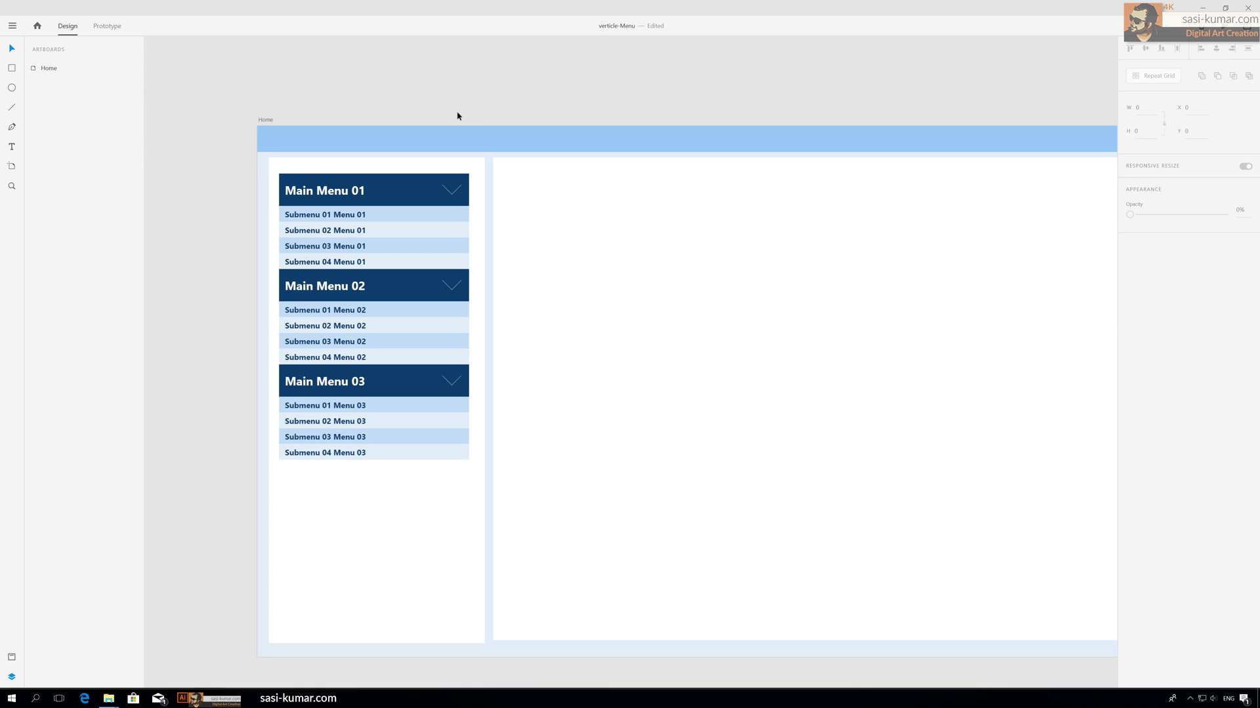
# - Duplicate the Home artboard with all its menus and place the copy directly to the right of the original
pyautogui.hotkey('ctrl', '-')
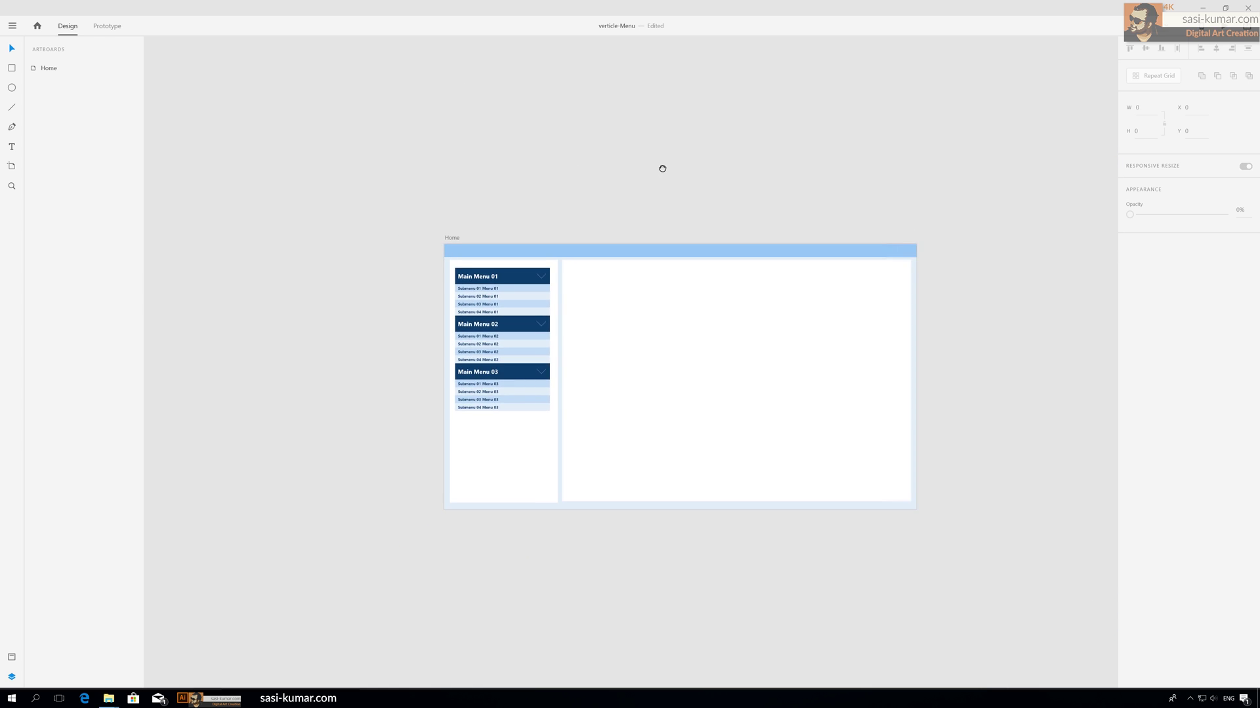
pyautogui.moveTo(666, 169); pyautogui.dragTo(453, 151)
pyautogui.hotkey('ctrl', '-')
pyautogui.hotkey('ctrl', '+')
pyautogui.click(236, 224)
pyautogui.moveTo(233, 221); pyautogui.dragTo(713, 220)
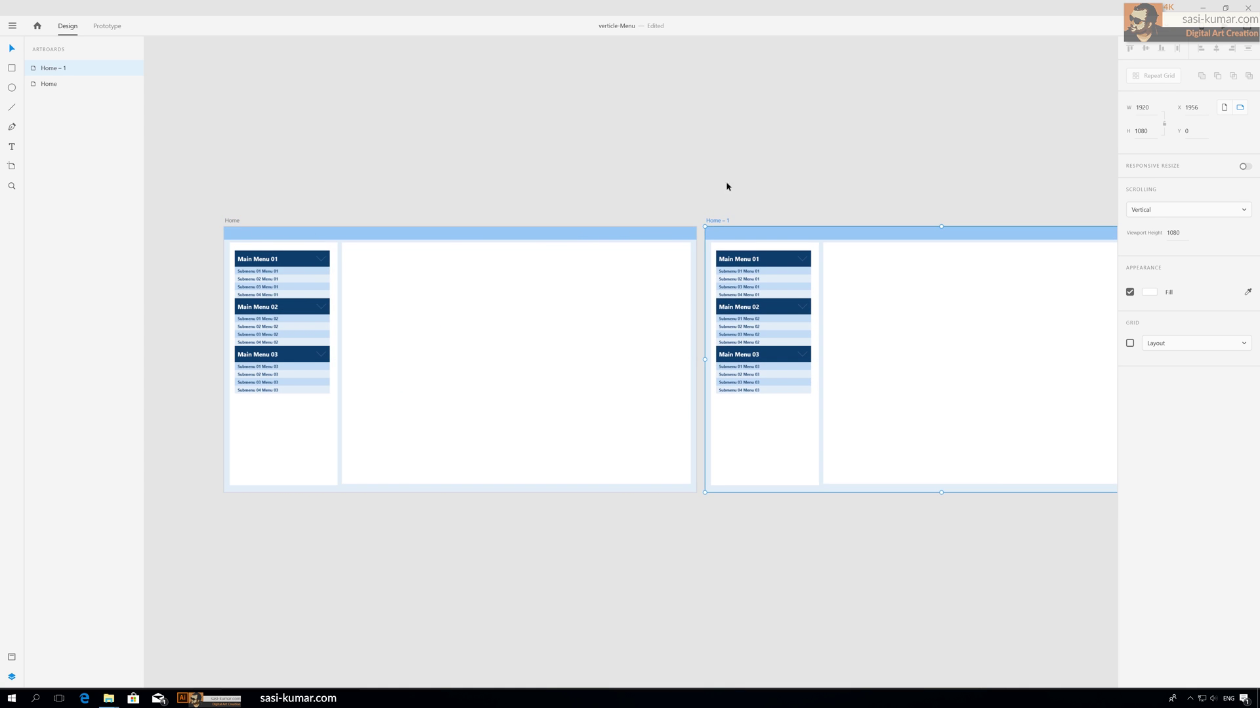
pyautogui.hotkey('ctrl', '-')
pyautogui.moveTo(746, 178); pyautogui.dragTo(513, 188)
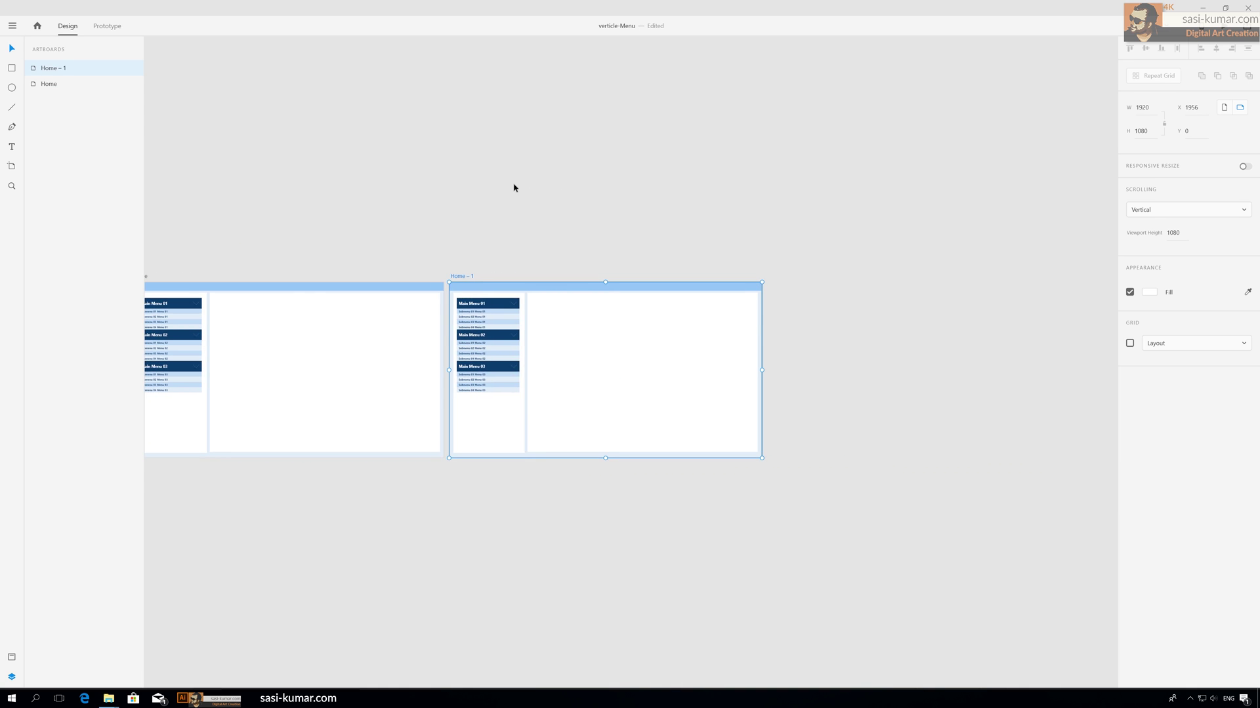
# - Duplicate the Home – 1 artboard, place the copy directly to the right of it and clear the selection
pyautogui.moveTo(461, 276); pyautogui.dragTo(779, 276)
pyautogui.click(682, 228)
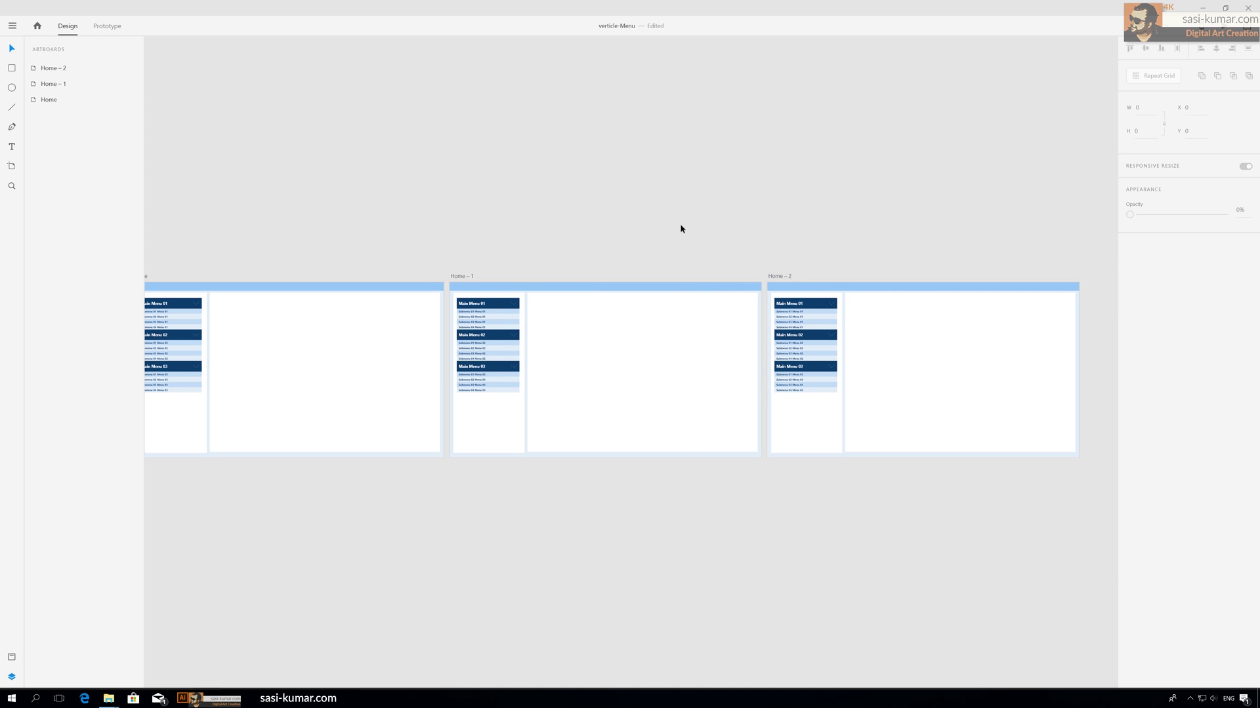
# - Bring the Main Menu 01, Main Menu 02 and Main Menu 03 buttons on the Home artboard to the front
pyautogui.hotkey('ctrl', '+')
pyautogui.moveTo(399, 157); pyautogui.dragTo(745, 172)
pyautogui.moveTo(577, 143); pyautogui.dragTo(903, 149)
pyautogui.moveTo(546, 129); pyautogui.dragTo(660, 135)
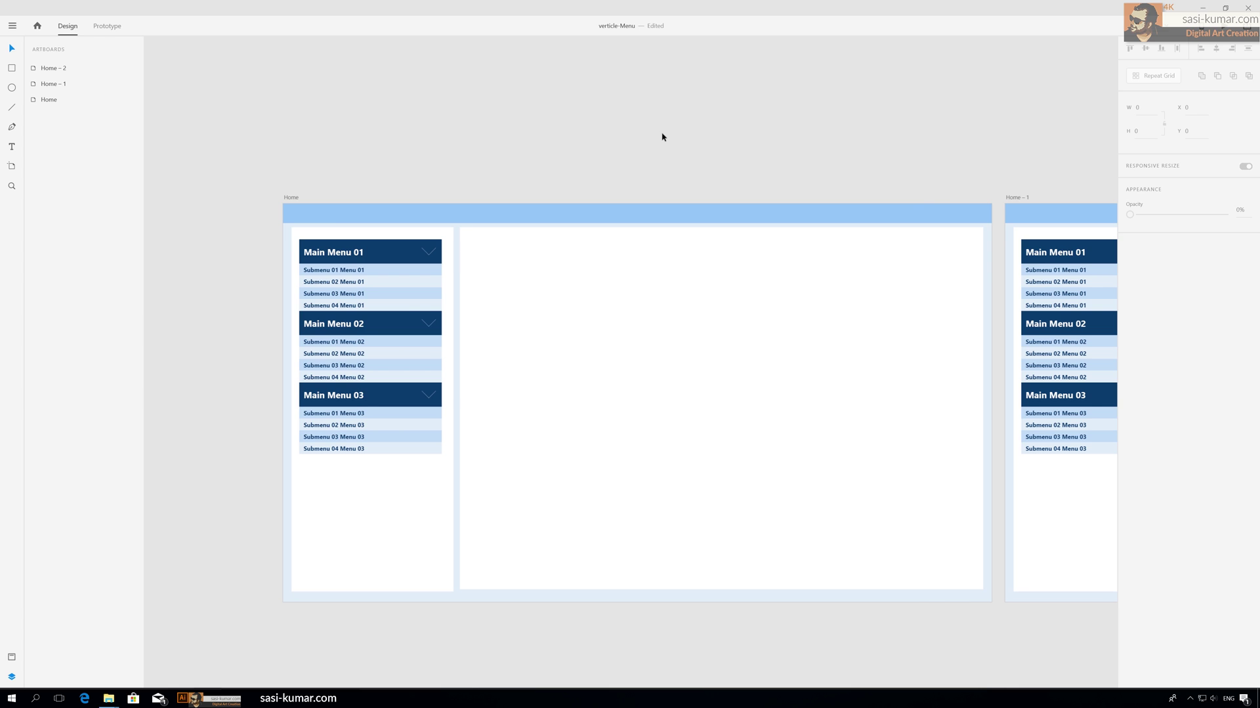
pyautogui.scroll(-1, 662, 137)
pyautogui.moveTo(393, 170); pyautogui.dragTo(274, 169)
pyautogui.click(230, 283)
pyautogui.keyDown('shift'); pyautogui.click(242, 336); pyautogui.keyUp('shift')
pyautogui.keyDown('shift'); pyautogui.click(242, 385); pyautogui.keyUp('shift')
pyautogui.moveTo(655, 303); pyautogui.dragTo(847, 257)
pyautogui.click(458, 256)
pyautogui.click(421, 250)
pyautogui.keyDown('shift'); pyautogui.click(418, 299); pyautogui.keyUp('shift')
pyautogui.keyDown('shift'); pyautogui.click(414, 341); pyautogui.keyUp('shift')
pyautogui.rightClick(415, 342)
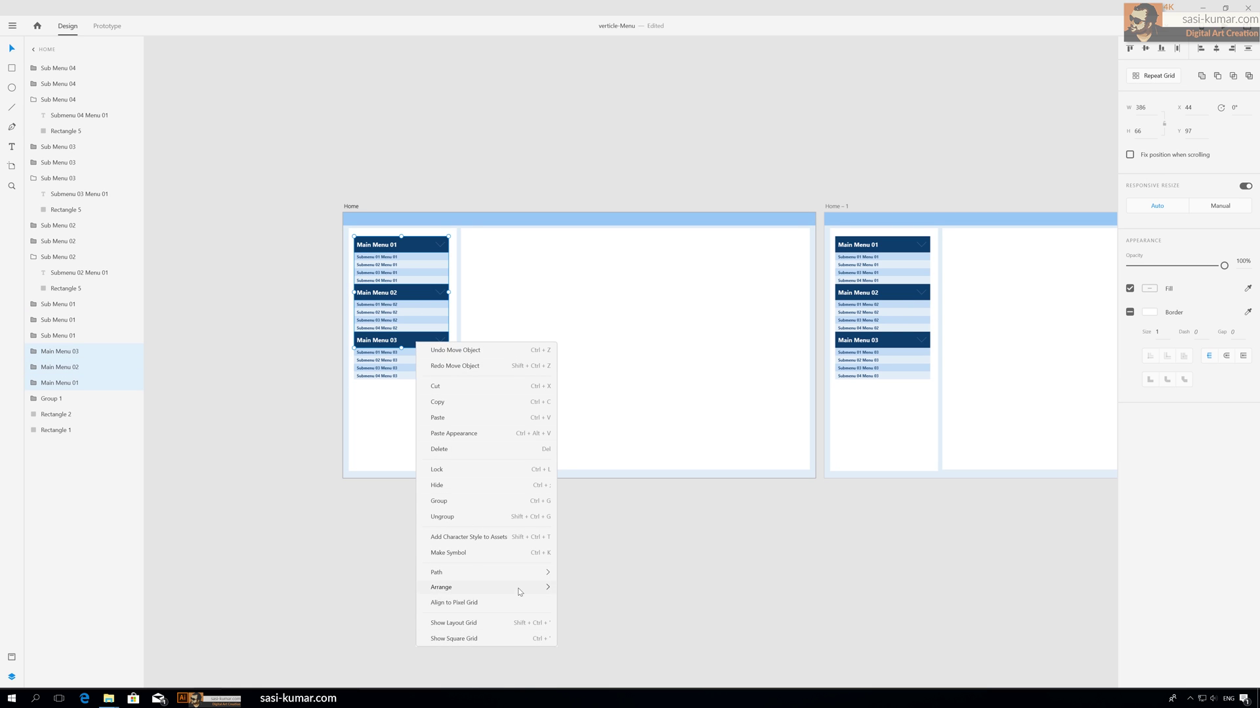
pyautogui.moveTo(518, 588)
pyautogui.click(592, 589)
pyautogui.click(671, 371)
# - Bring the three main menu buttons on the Home – 1 artboard to the front of their submenu rows
pyautogui.moveTo(714, 327); pyautogui.dragTo(364, 326)
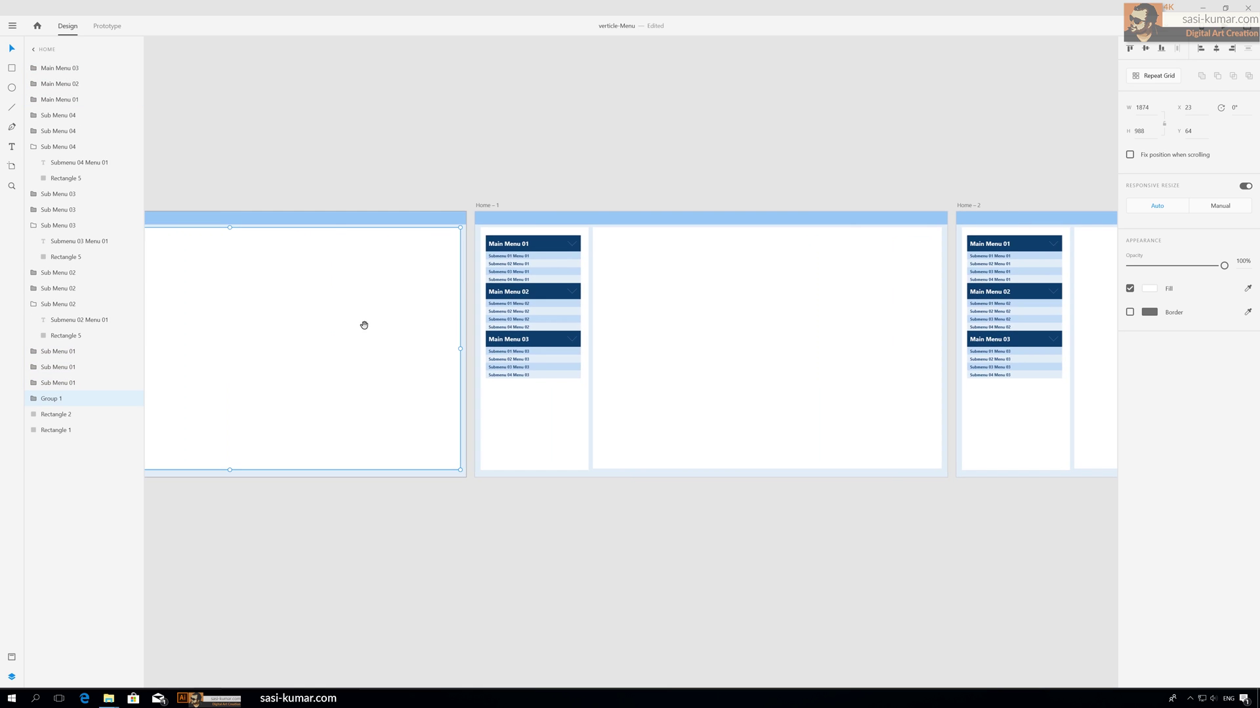
pyautogui.click(558, 248)
pyautogui.keyDown('shift'); pyautogui.click(555, 294); pyautogui.keyUp('shift')
pyautogui.keyDown('shift'); pyautogui.click(551, 337); pyautogui.keyUp('shift')
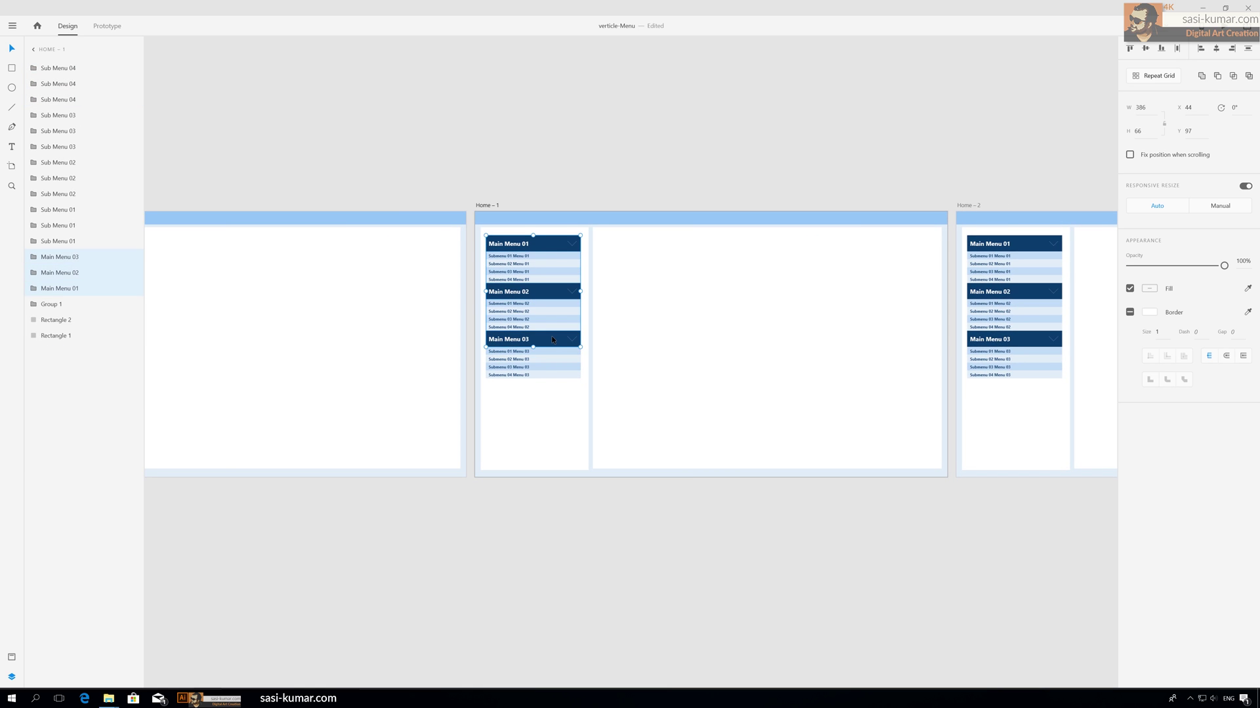
pyautogui.rightClick(551, 336)
pyautogui.moveTo(655, 582)
pyautogui.click(744, 579)
pyautogui.click(882, 520)
# - Bring the three main menu buttons on the Home – 2 artboard to the front and clear the selection
pyautogui.moveTo(883, 520); pyautogui.dragTo(514, 524)
pyautogui.click(648, 245)
pyautogui.keyDown('shift'); pyautogui.click(652, 293); pyautogui.keyUp('shift')
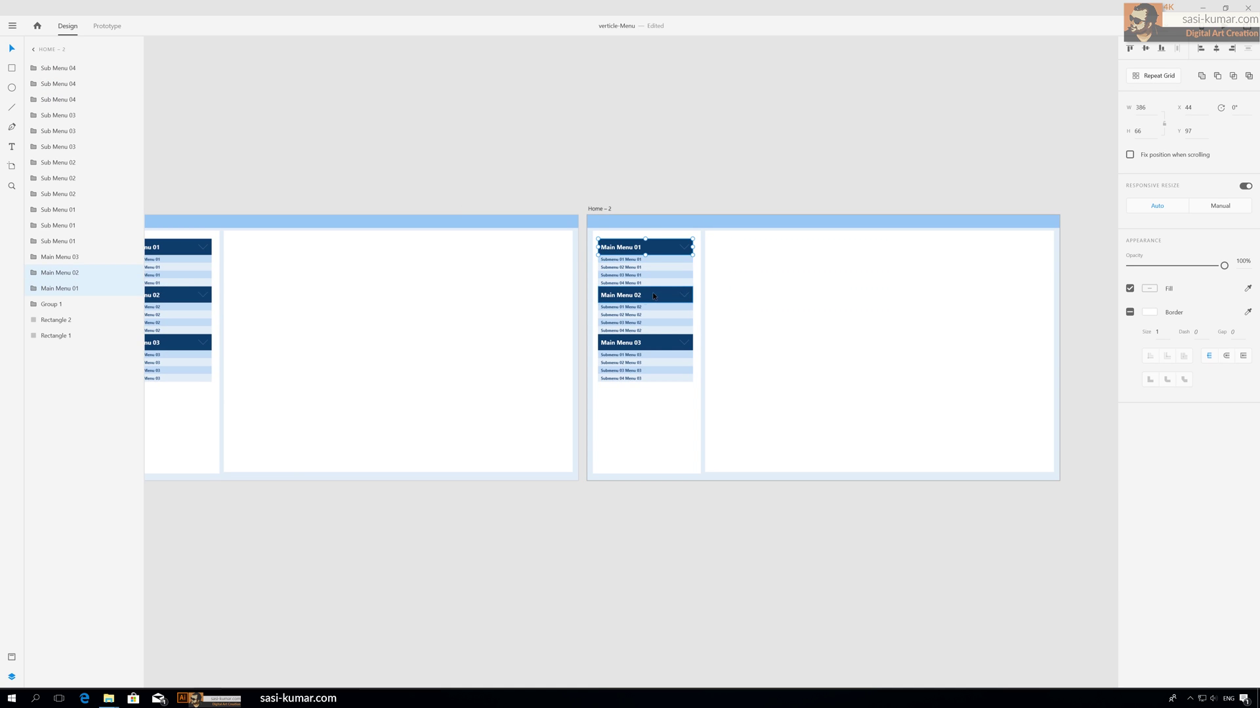
pyautogui.keyDown('shift'); pyautogui.click(663, 346); pyautogui.keyUp('shift')
pyautogui.rightClick(663, 344)
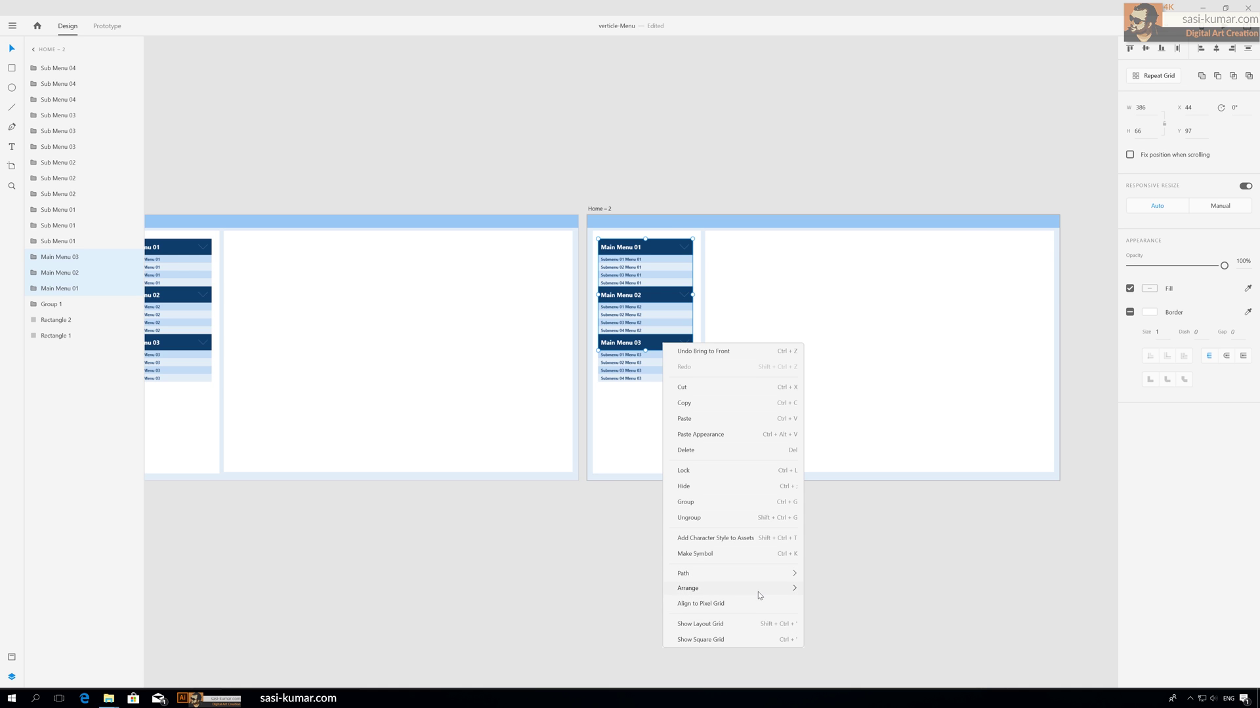
pyautogui.moveTo(761, 590)
pyautogui.click(820, 589)
pyautogui.click(710, 153)
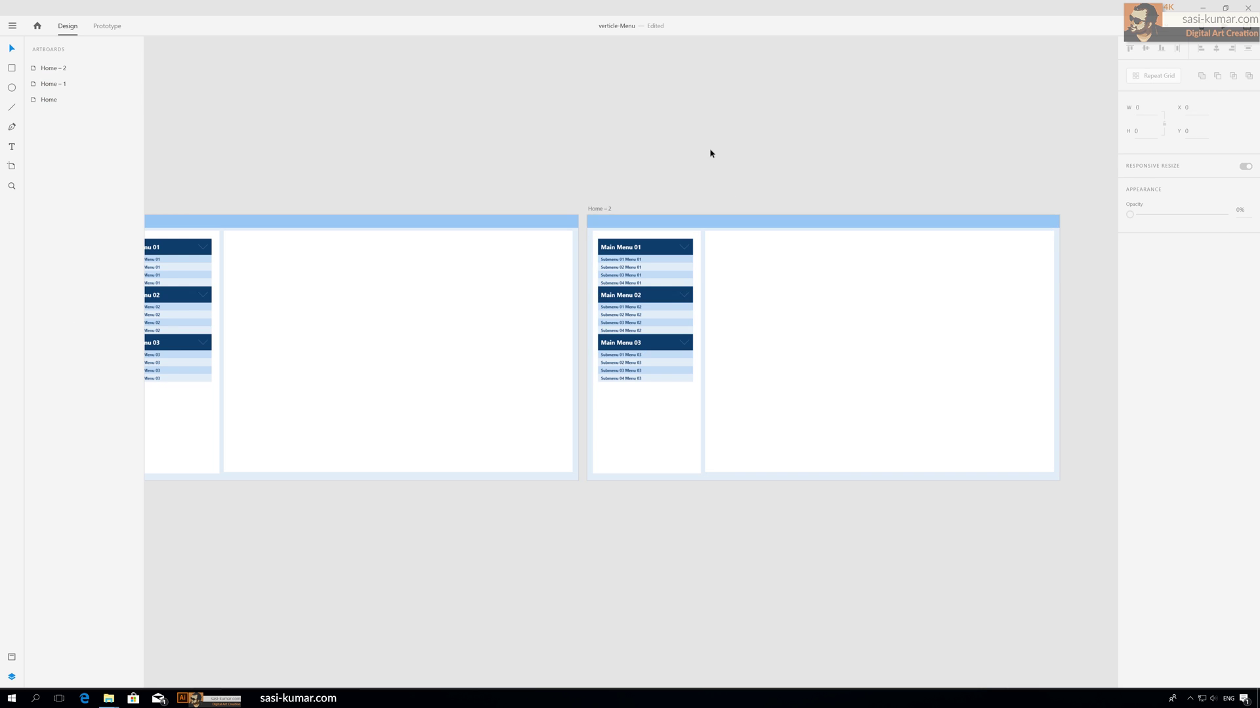
# - Duplicate the Home – 2 artboard with its menus and place the copy to its right
pyautogui.hotkey('ctrl', '-')
pyautogui.click(576, 270)
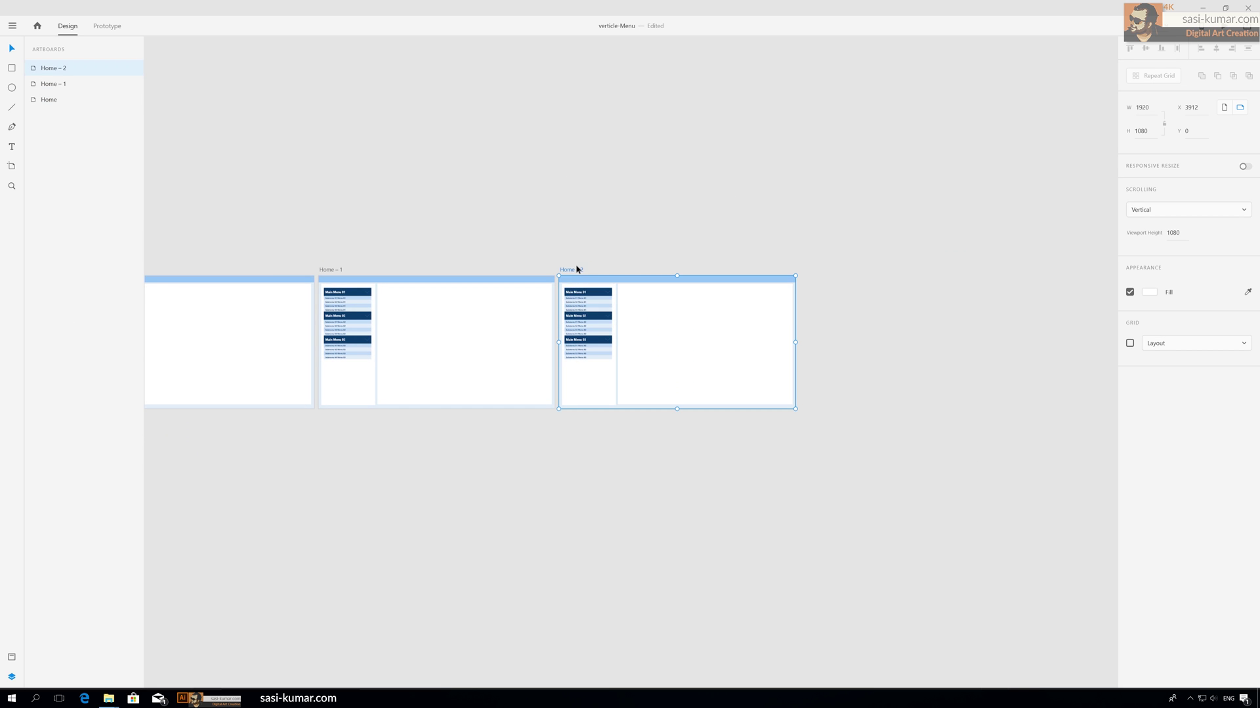
pyautogui.moveTo(568, 273); pyautogui.dragTo(817, 272)
pyautogui.click(700, 234)
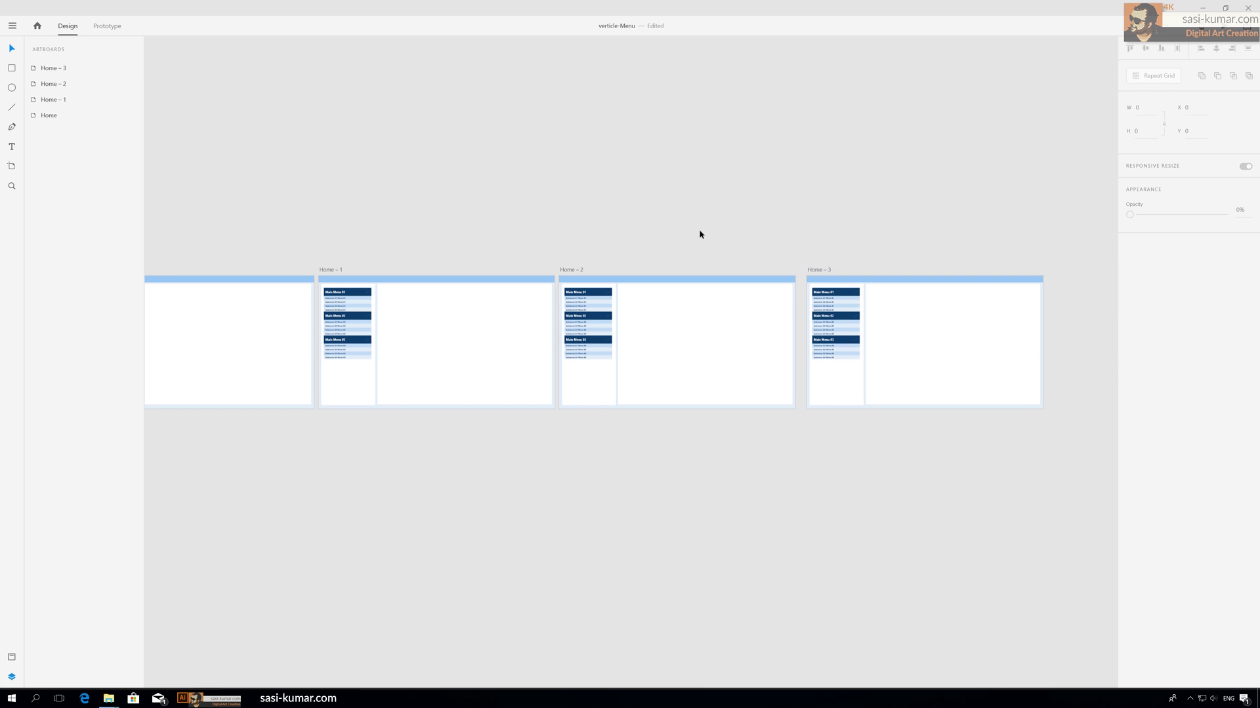
# - Move the Submenu 01 and Submenu 02 rows of Menu 01 on the Home artboard up behind the Main Menu 01 button
pyautogui.moveTo(224, 184); pyautogui.dragTo(430, 168)
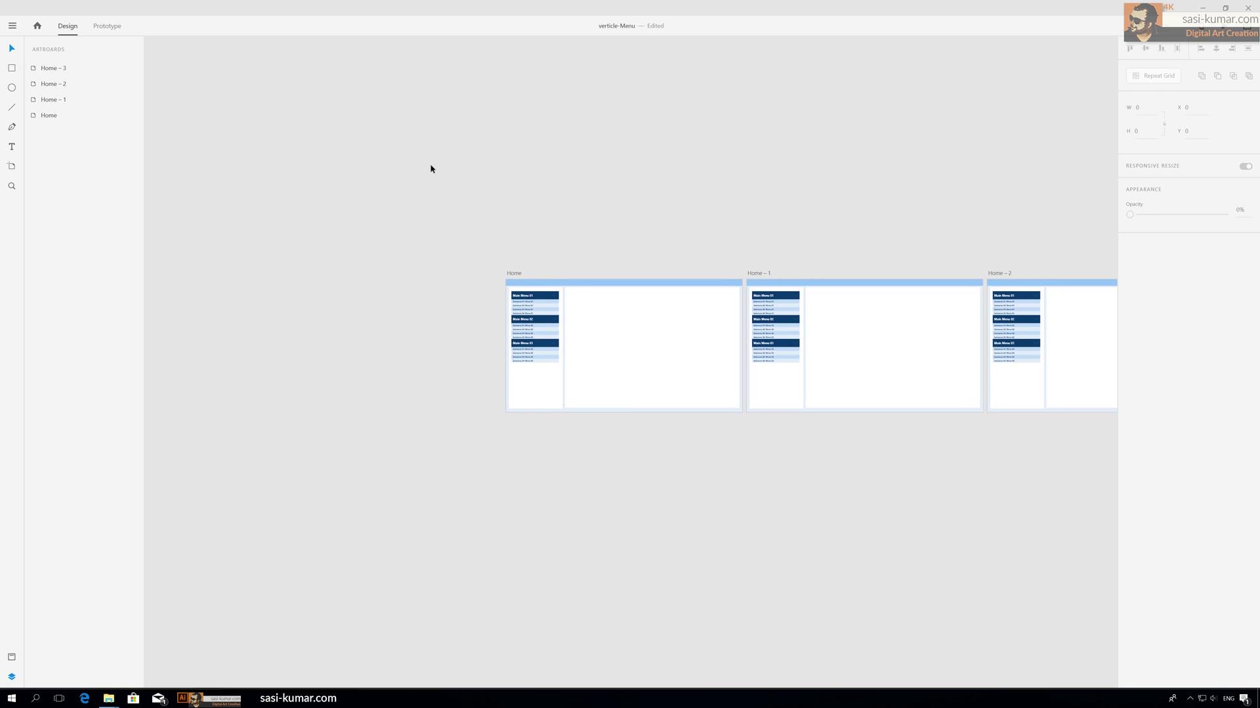
pyautogui.hotkey('ctrl', '+')
pyautogui.hotkey('ctrl', '+')
pyautogui.moveTo(490, 95); pyautogui.dragTo(587, 146)
pyautogui.hotkey('ctrl', '+')
pyautogui.moveTo(508, 164); pyautogui.dragTo(536, 185)
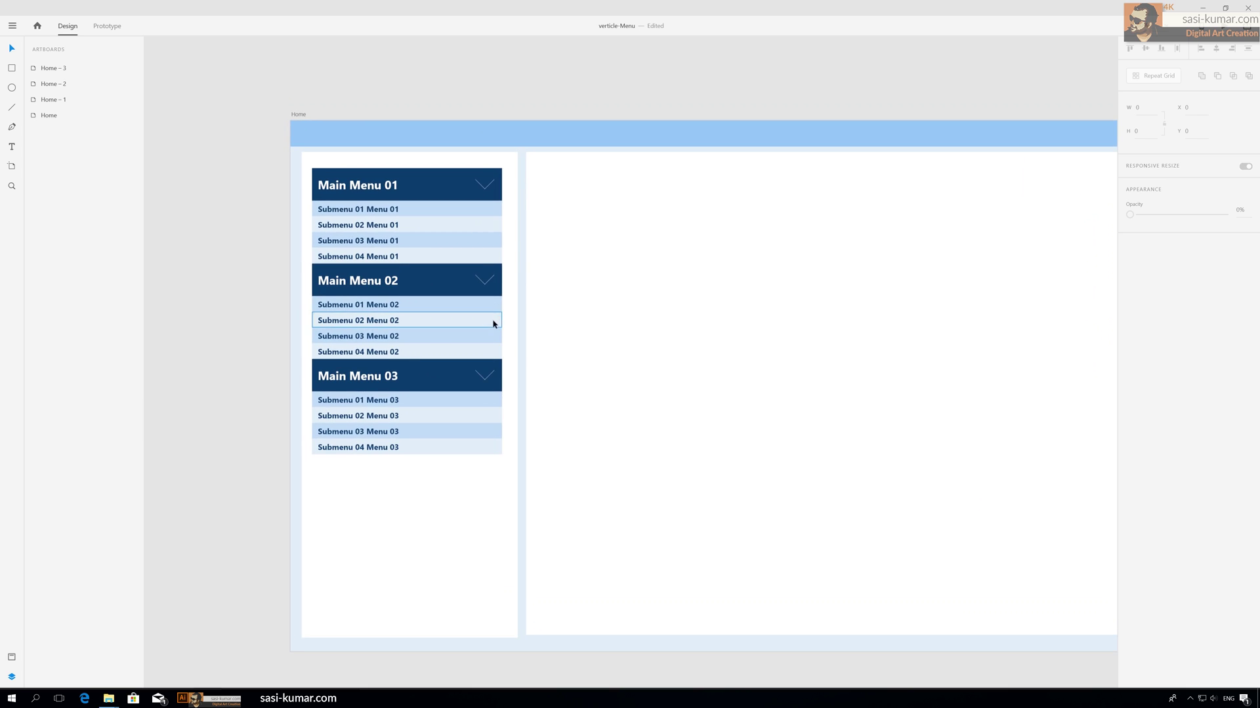
pyautogui.scroll(5, 610, 264)
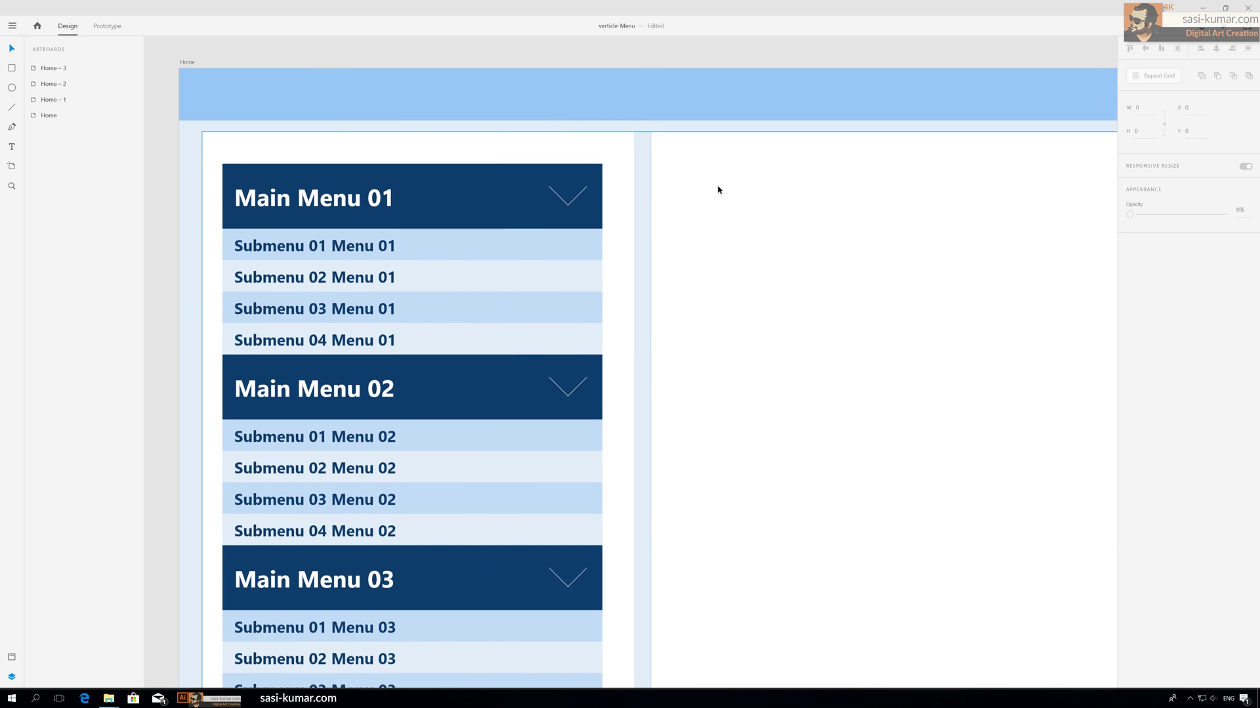
pyautogui.doubleClick(565, 203)
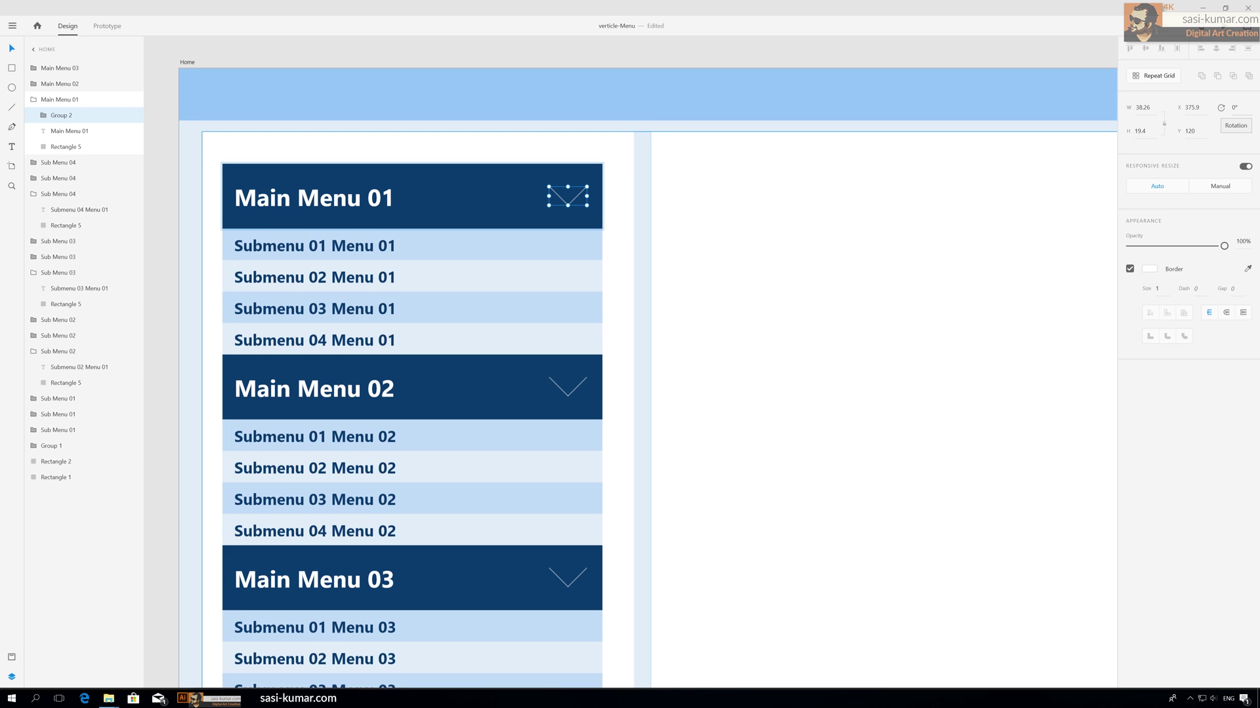
pyautogui.click(848, 207)
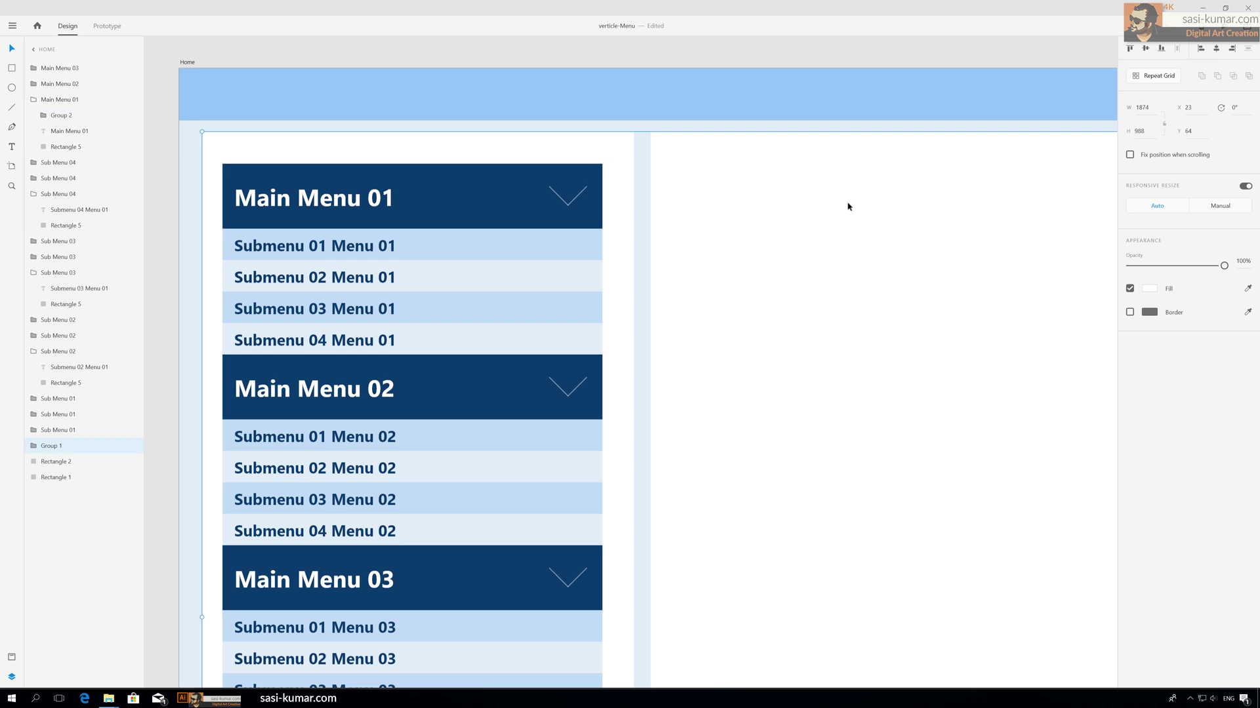
pyautogui.click(498, 241)
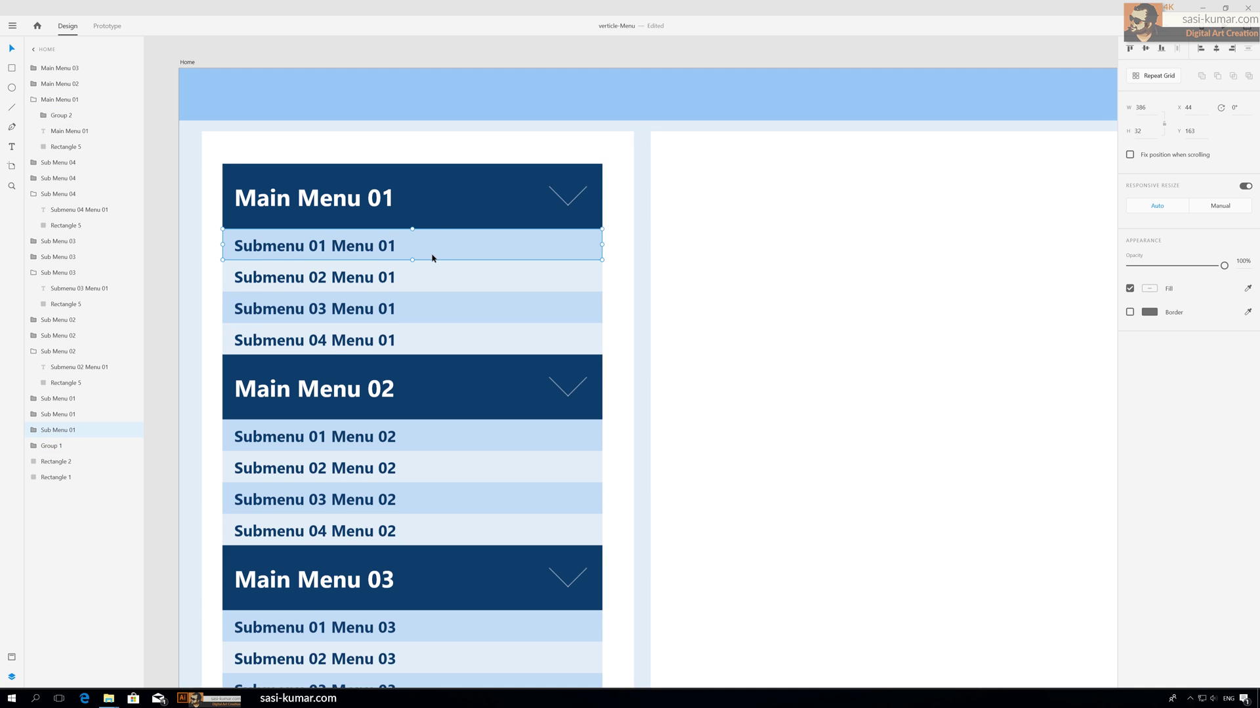
pyautogui.moveTo(432, 257); pyautogui.dragTo(430, 188)
pyautogui.moveTo(425, 275); pyautogui.dragTo(418, 188)
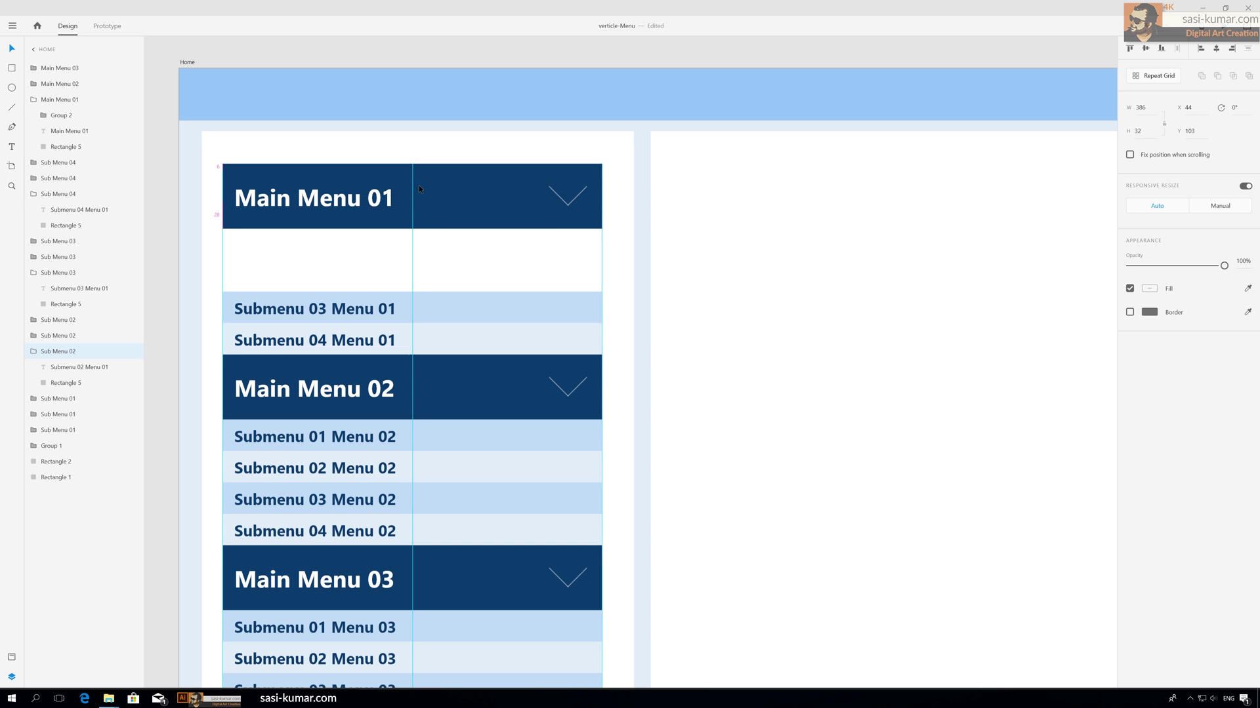
pyautogui.moveTo(419, 185); pyautogui.dragTo(419, 185)
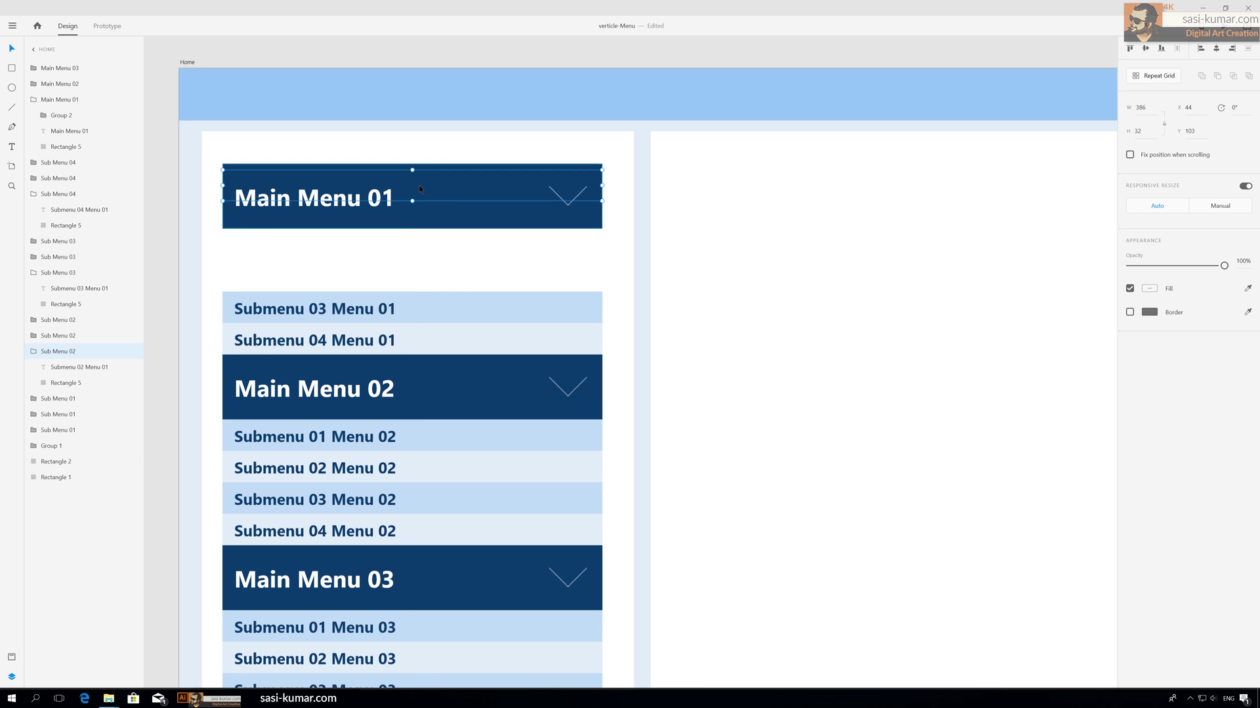
# - Move the Submenu 03 and Submenu 04 rows of Menu 01 behind the Main Menu 01 button
pyautogui.scroll(3, 486, 258)
pyautogui.moveTo(546, 405); pyautogui.dragTo(529, 247)
pyautogui.moveTo(497, 464); pyautogui.dragTo(489, 251)
pyautogui.scroll(1, 337, 404)
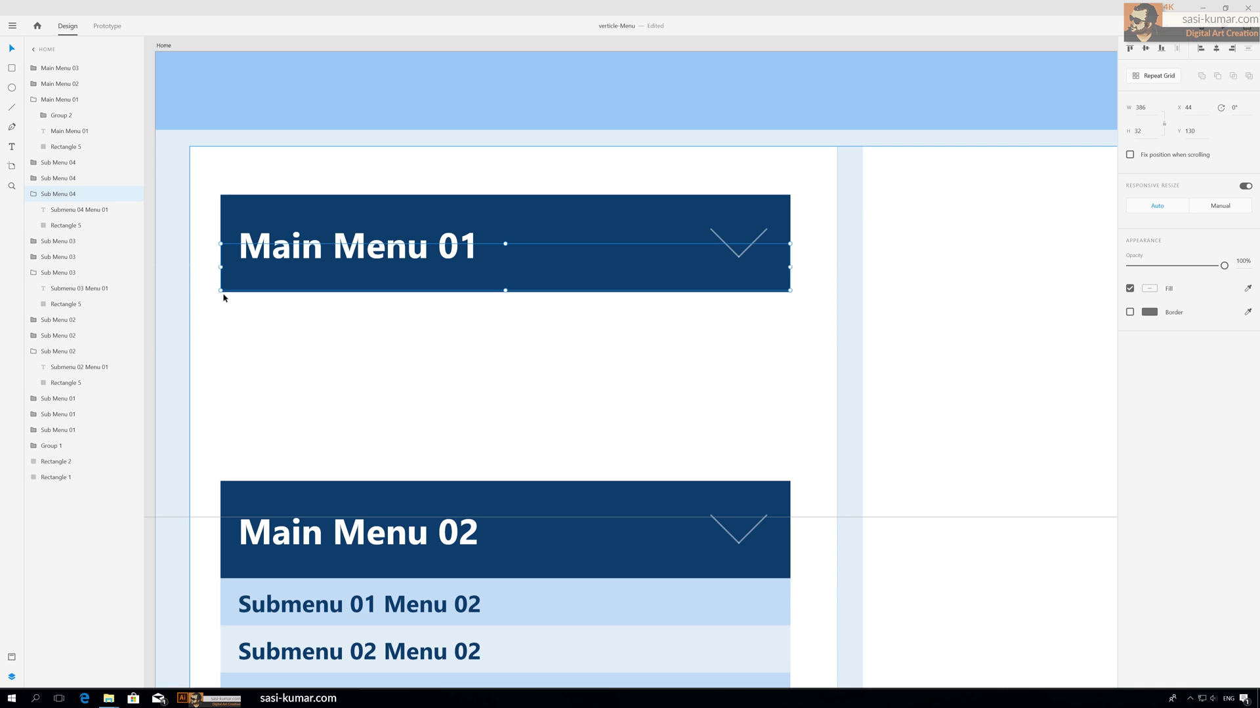
pyautogui.click(389, 406)
pyautogui.scroll(3, 389, 407)
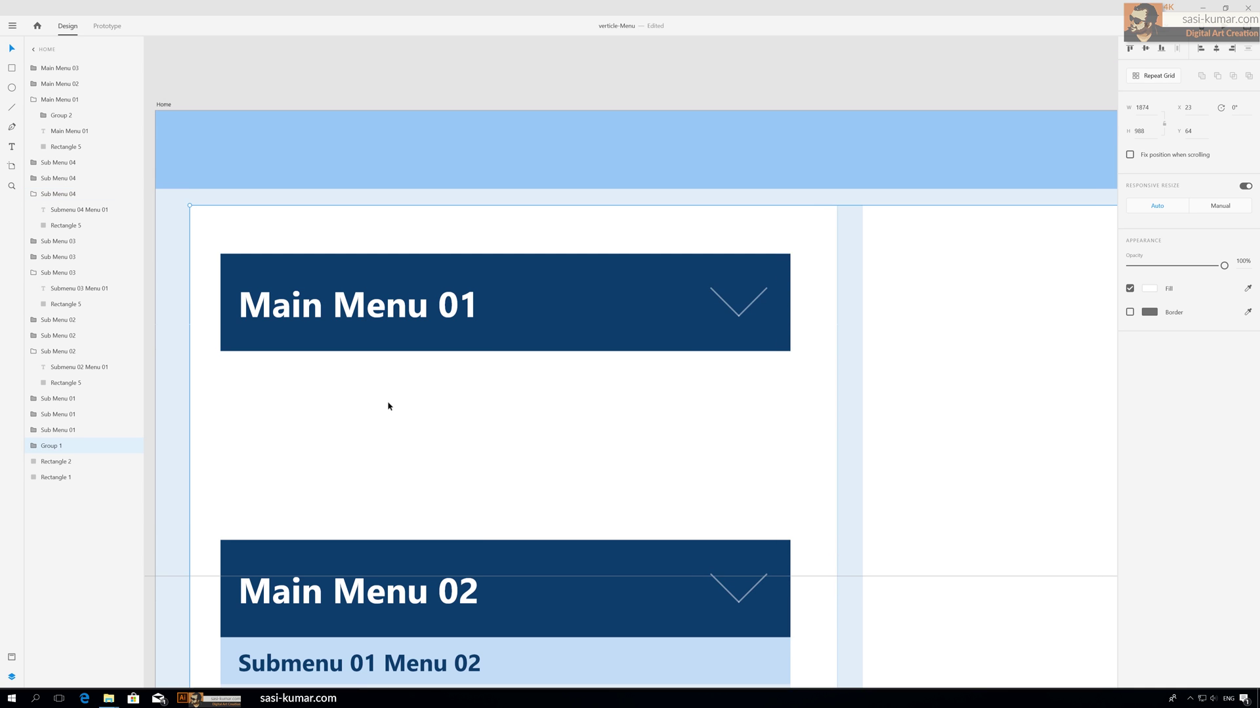
# - Move the Main Menu 02 button up so it sits directly beneath Main Menu 01
pyautogui.scroll(-8, 389, 407)
pyautogui.click(468, 415)
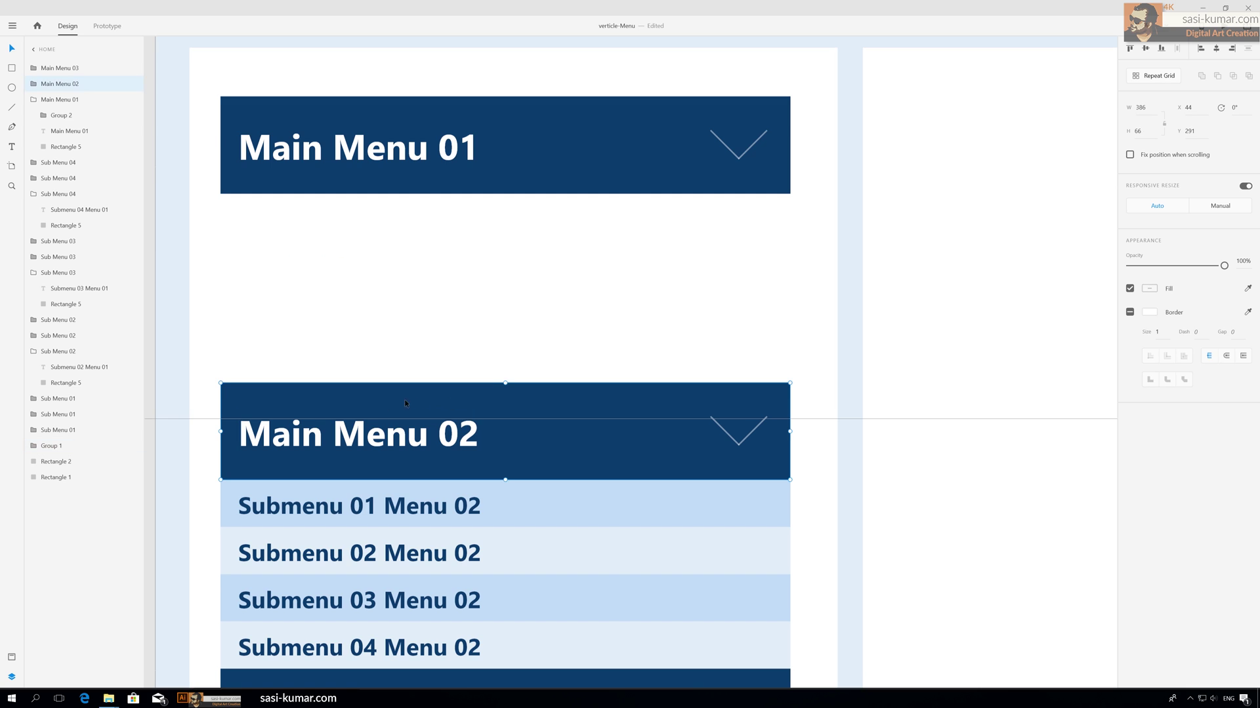
pyautogui.moveTo(307, 406); pyautogui.dragTo(305, 214)
# - Move the four Menu 02 submenu rows behind the Main Menu 02 button, within its outline
pyautogui.click(301, 506)
pyautogui.moveTo(293, 521); pyautogui.dragTo(294, 230)
pyautogui.moveTo(318, 553); pyautogui.dragTo(321, 244)
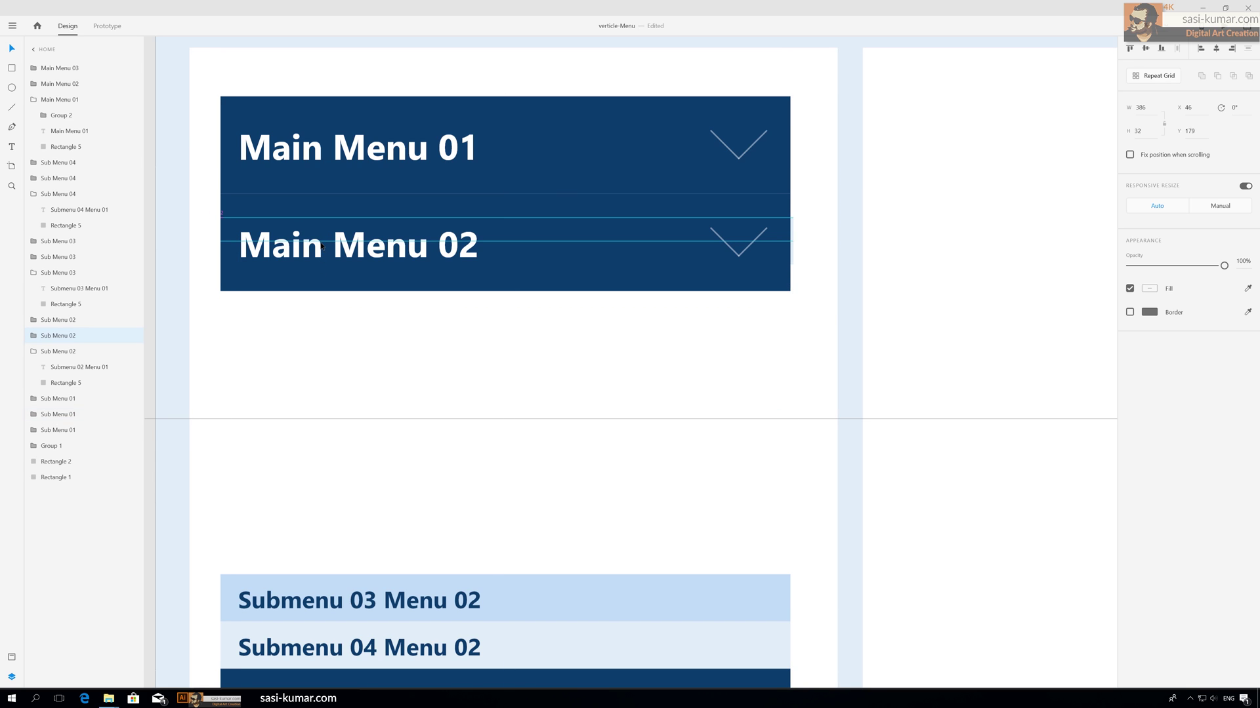
pyautogui.moveTo(790, 236); pyautogui.dragTo(789, 235)
pyautogui.hotkey('ctrl', 'z')
pyautogui.hotkey('ctrl', 'z')
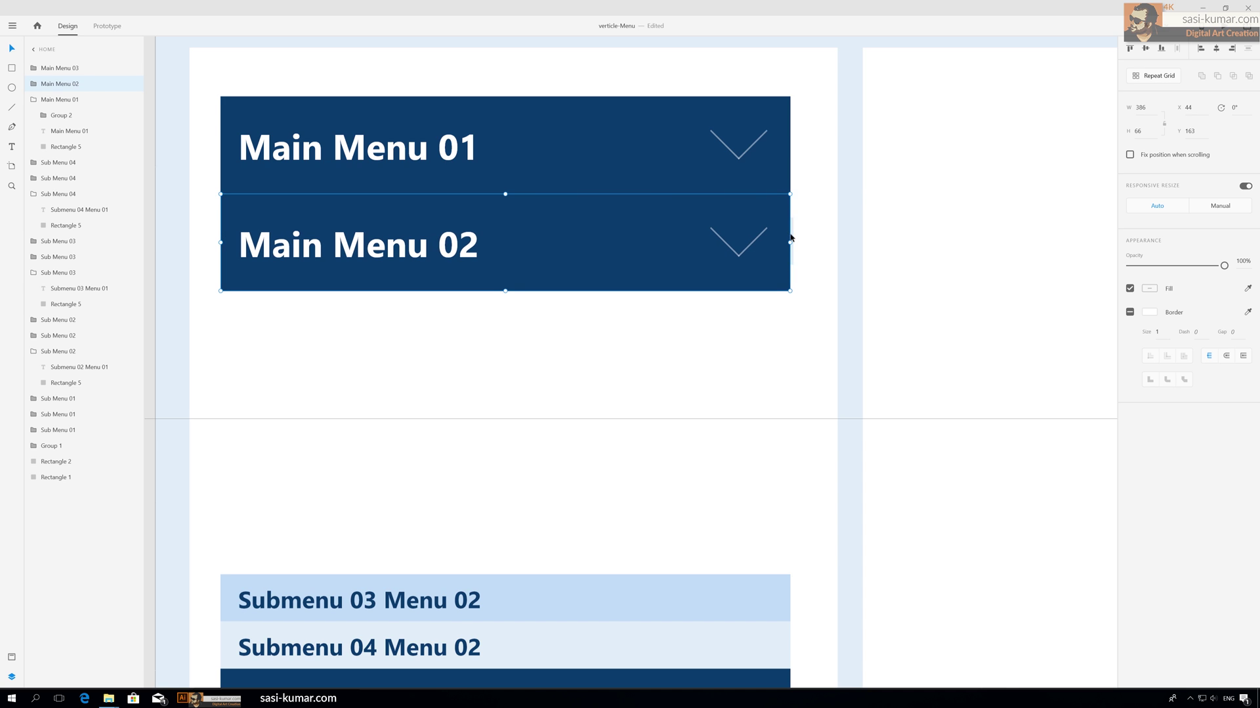
pyautogui.moveTo(315, 551); pyautogui.dragTo(317, 248)
pyautogui.moveTo(270, 605); pyautogui.dragTo(266, 265)
pyautogui.moveTo(282, 646); pyautogui.dragTo(286, 280)
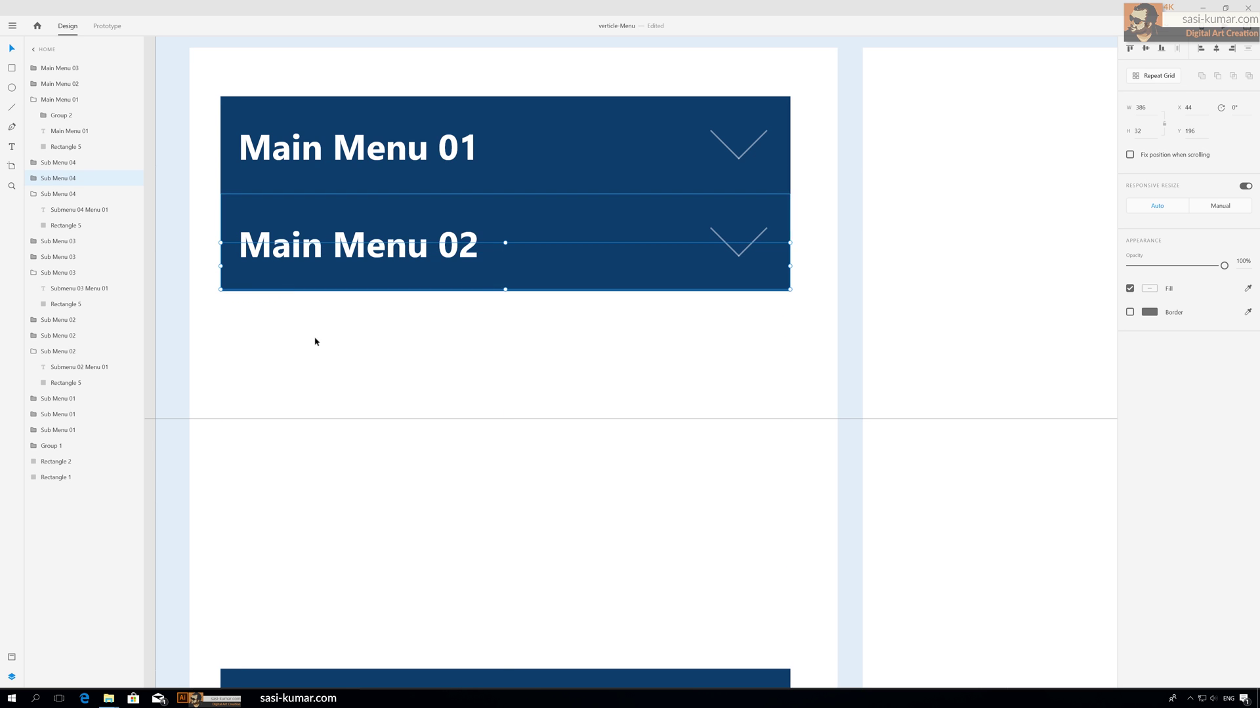
# - Move the Main Menu 03 button up so it sits directly beneath Main Menu 02
pyautogui.scroll(-3, 399, 613)
pyautogui.click(399, 588)
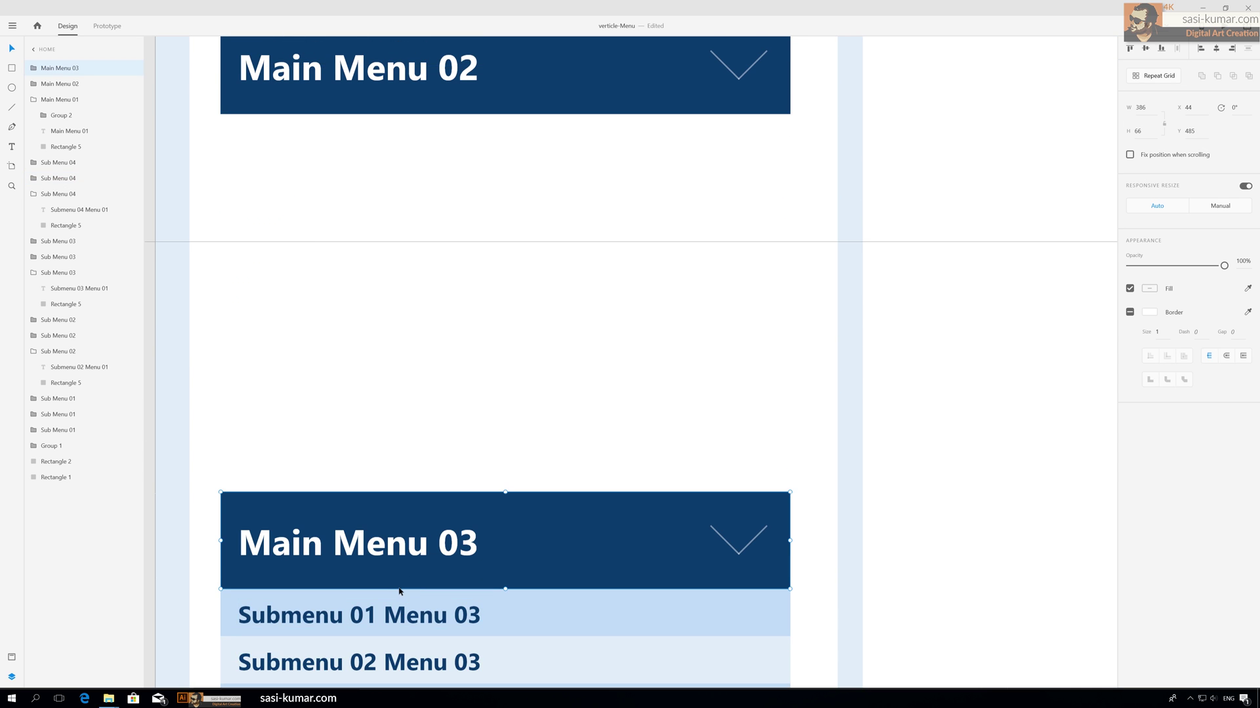
pyautogui.moveTo(393, 570); pyautogui.dragTo(392, 190)
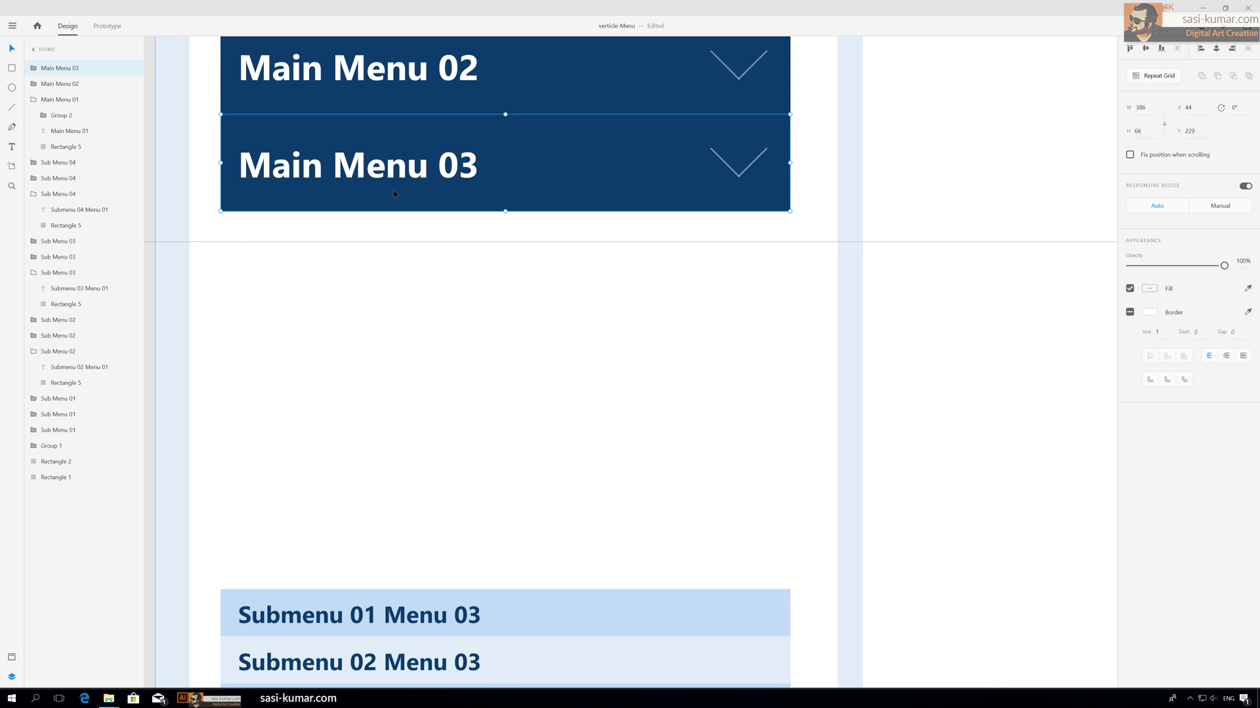
# - Move the four Menu 03 submenu rows behind the Main Menu 03 button
pyautogui.moveTo(371, 616); pyautogui.dragTo(364, 147)
pyautogui.moveTo(344, 662); pyautogui.dragTo(336, 150)
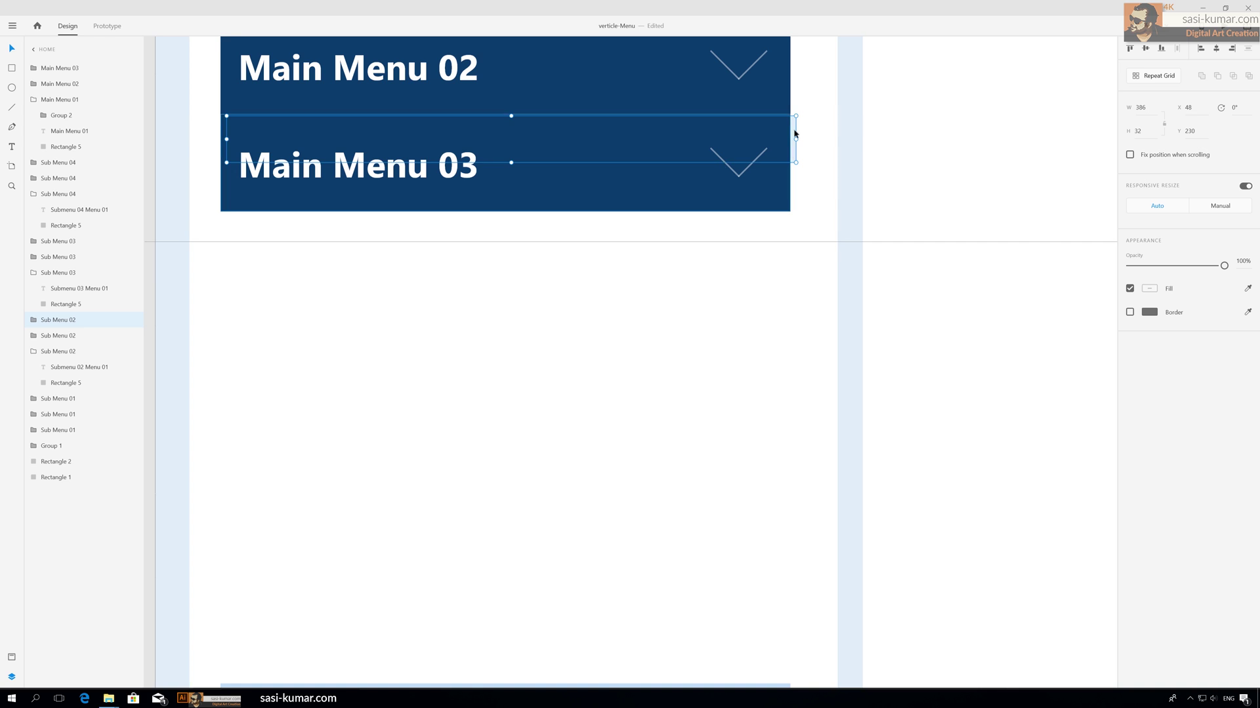
pyautogui.hotkey('ctrl', '-')
pyautogui.moveTo(553, 597); pyautogui.dragTo(552, 236)
pyautogui.moveTo(422, 630); pyautogui.dragTo(421, 253)
pyautogui.click(509, 412)
# - Delete the four Menu 02 submenu rows from the Home – 1 artboard
pyautogui.hotkey('ctrl', '-')
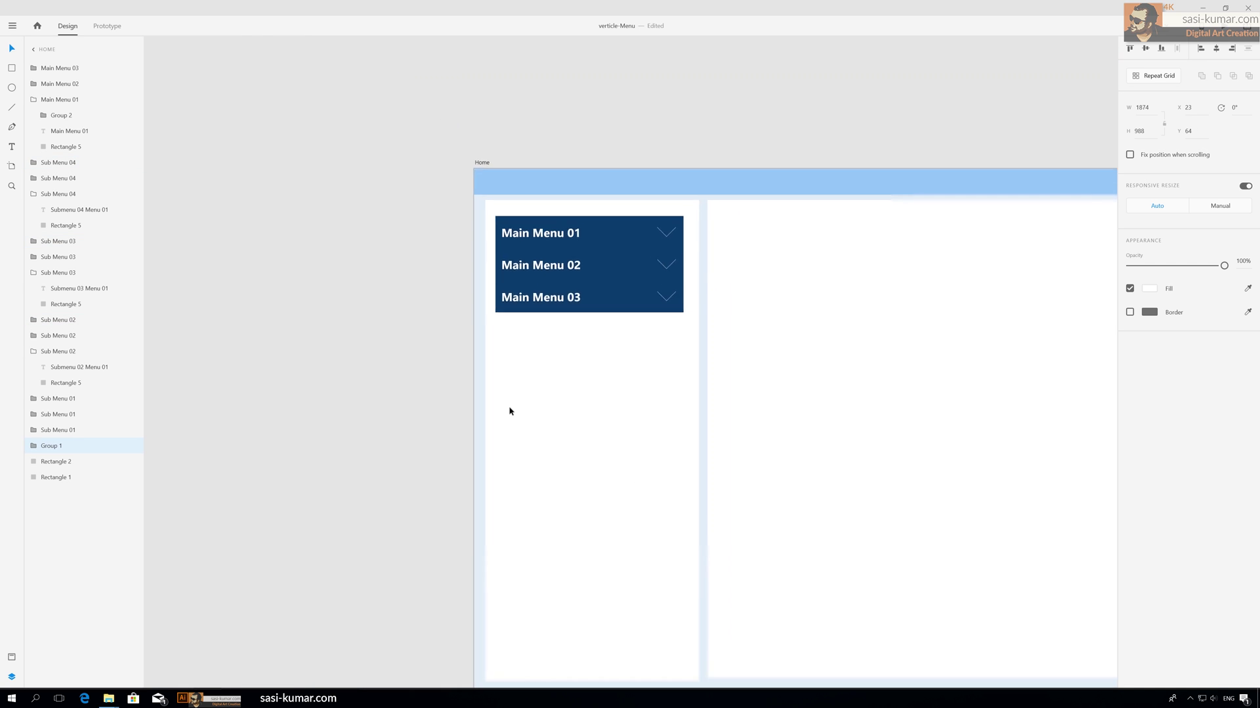
pyautogui.hotkey('ctrl', '-')
pyautogui.moveTo(719, 460); pyautogui.dragTo(475, 438)
pyautogui.moveTo(758, 458); pyautogui.dragTo(633, 458)
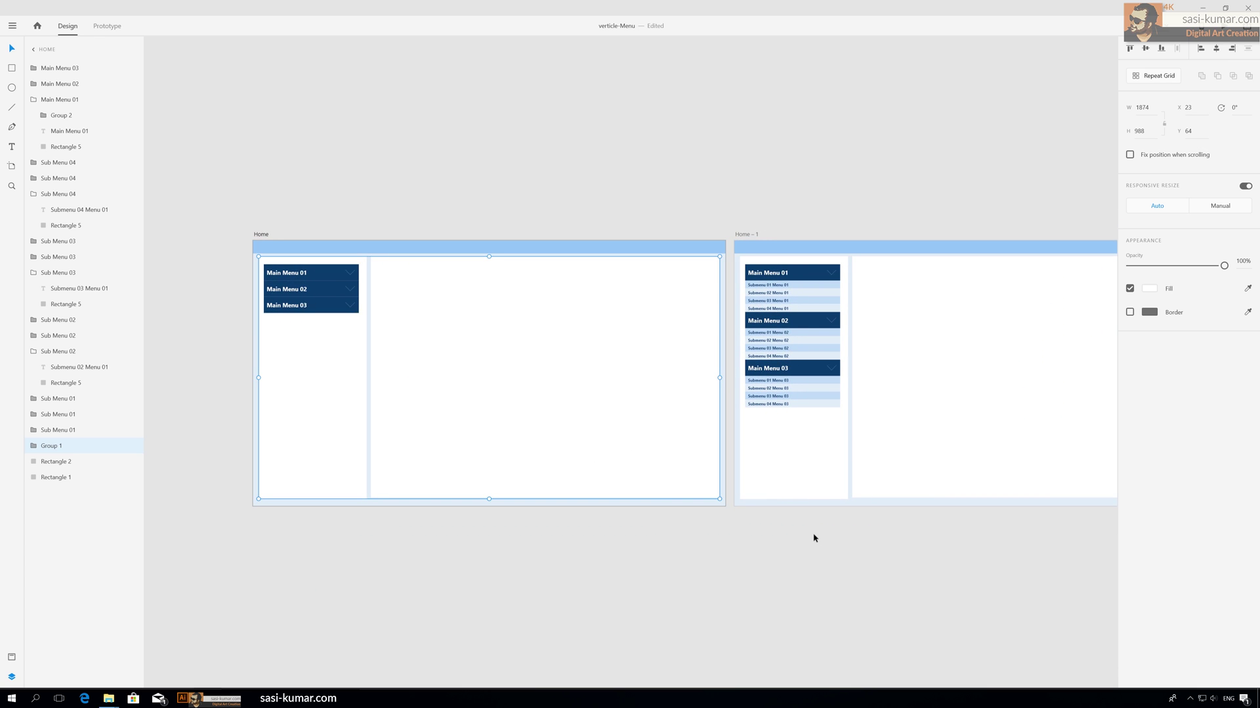
pyautogui.click(826, 333)
pyautogui.press('Delete')
pyautogui.click(821, 339)
pyautogui.press('Delete')
pyautogui.click(819, 349)
pyautogui.press('Delete')
pyautogui.click(819, 357)
pyautogui.press('Delete')
# - Delete the four Menu 03 submenu rows from the Home – 1 artboard
pyautogui.click(813, 382)
pyautogui.press('Delete')
pyautogui.click(812, 388)
pyautogui.press('Delete')
pyautogui.click(811, 397)
pyautogui.press('Delete')
pyautogui.click(807, 404)
pyautogui.press('Delete')
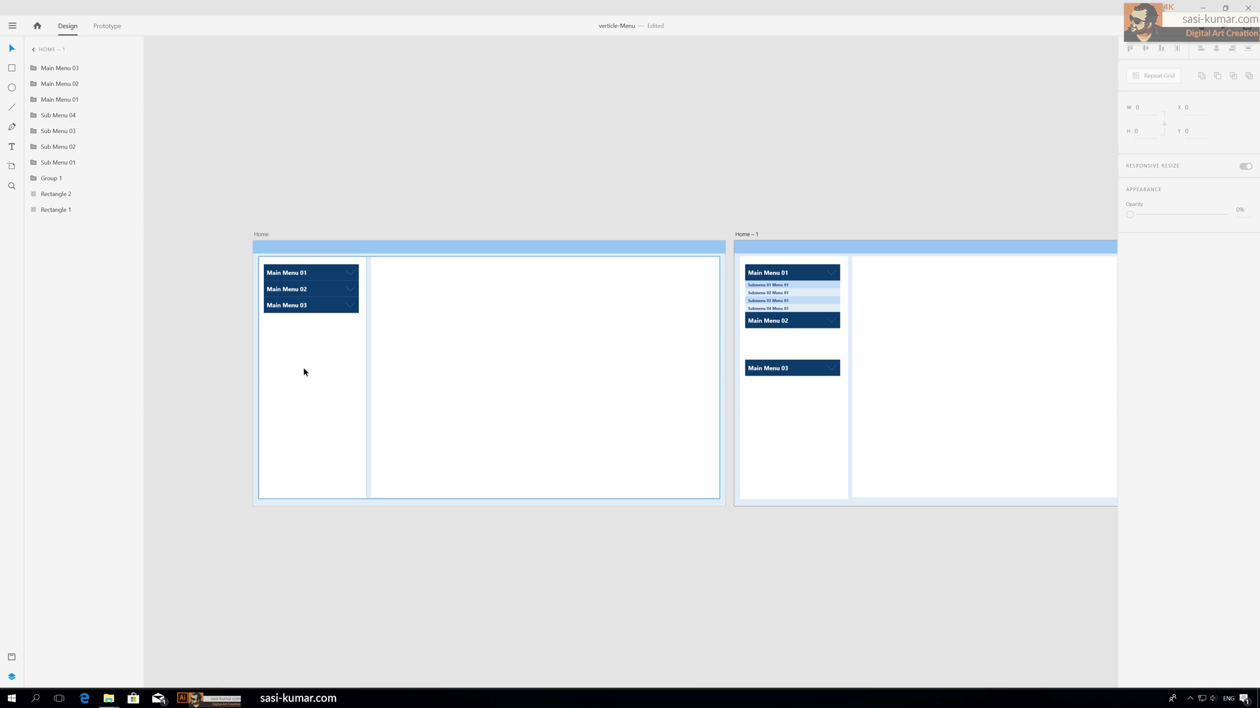
# - Delete the Main Menu 03 and Main Menu 02 buttons from the Home – 1 artboard
pyautogui.click(797, 368)
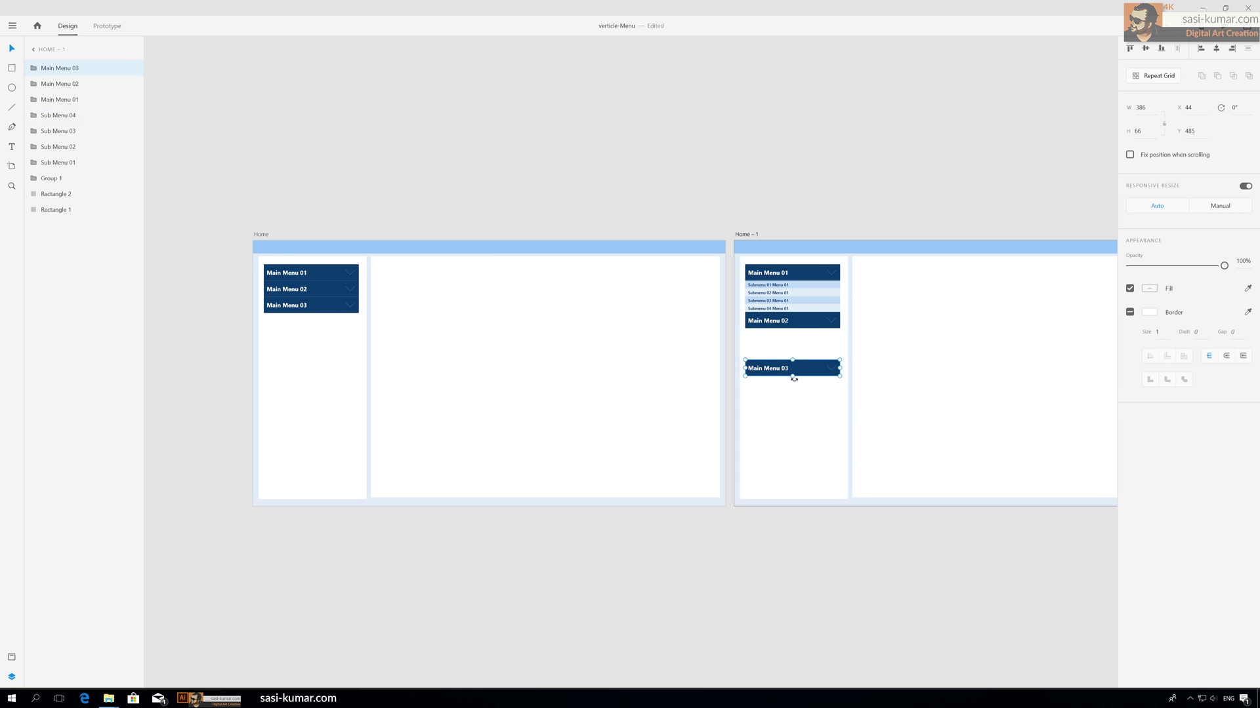
pyautogui.press('Delete')
pyautogui.click(797, 319)
pyautogui.press('Delete')
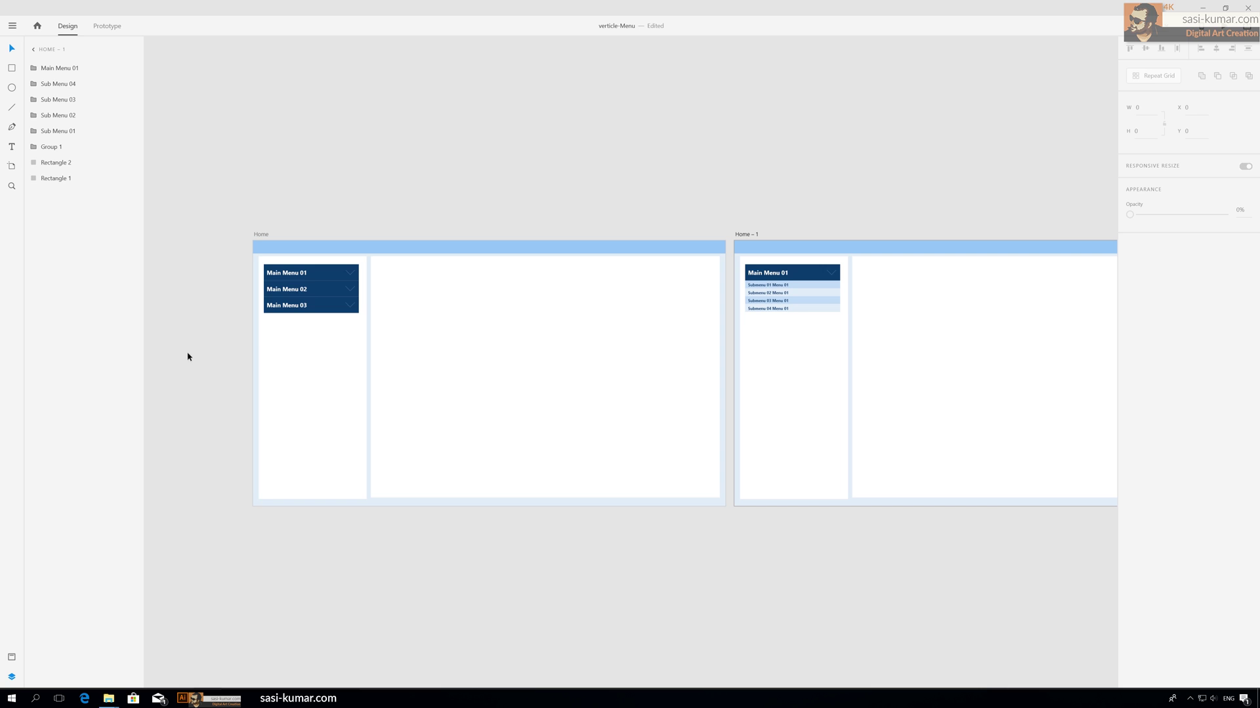
# - Copy the collapsed Main Menu 02 and Main Menu 03 buttons with their hidden submenu rows from Home onto the Home – 1 artboard
pyautogui.moveTo(205, 288); pyautogui.dragTo(358, 315)
pyautogui.click(236, 287)
pyautogui.moveTo(241, 284); pyautogui.dragTo(359, 315)
pyautogui.moveTo(220, 357); pyautogui.dragTo(297, 385)
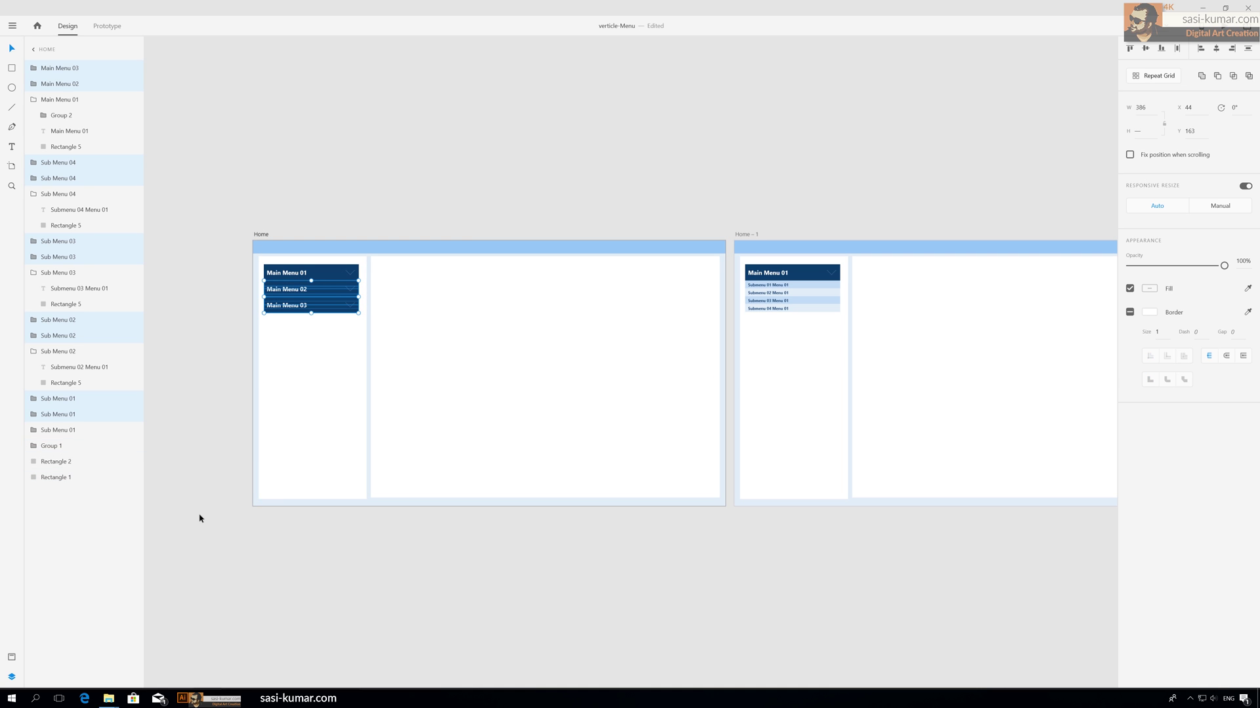
pyautogui.click(788, 362)
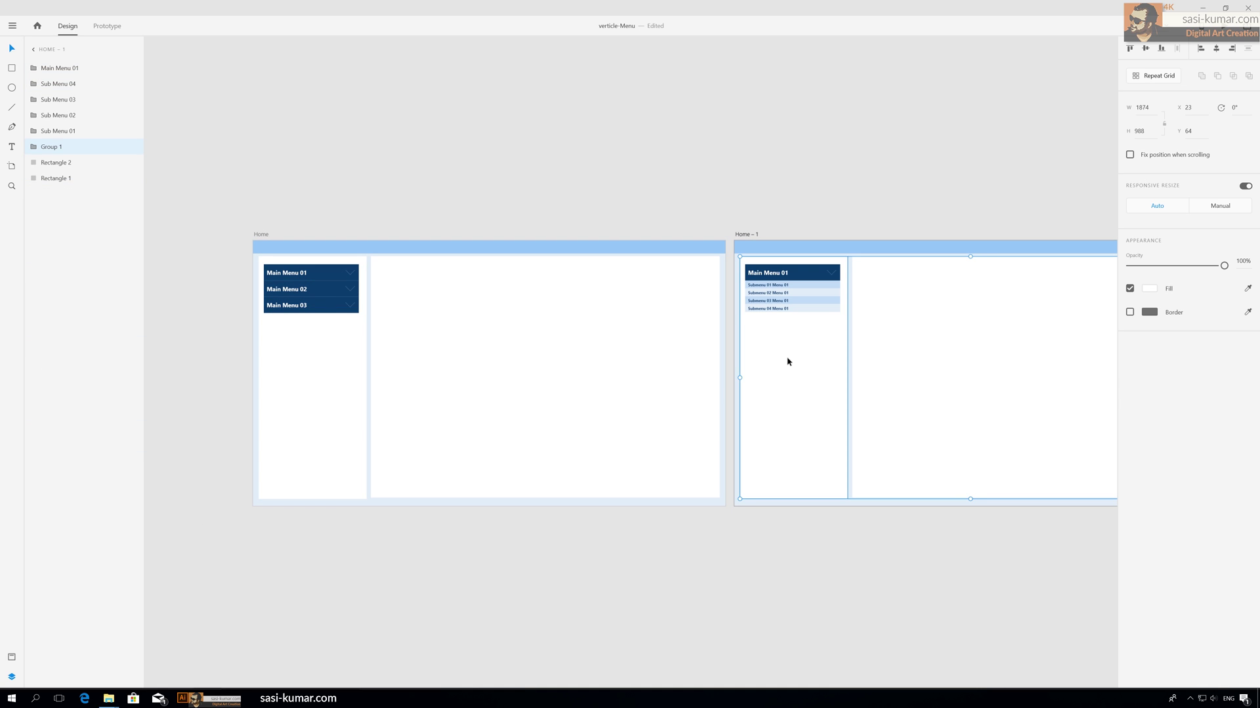
pyautogui.hotkey('ctrl', 'v')
# - Position the pasted Main Menu 02 and Main Menu 03 buttons directly below Submenu 04 Menu 01, aligned with Main Menu 01
pyautogui.moveTo(779, 291); pyautogui.dragTo(785, 368)
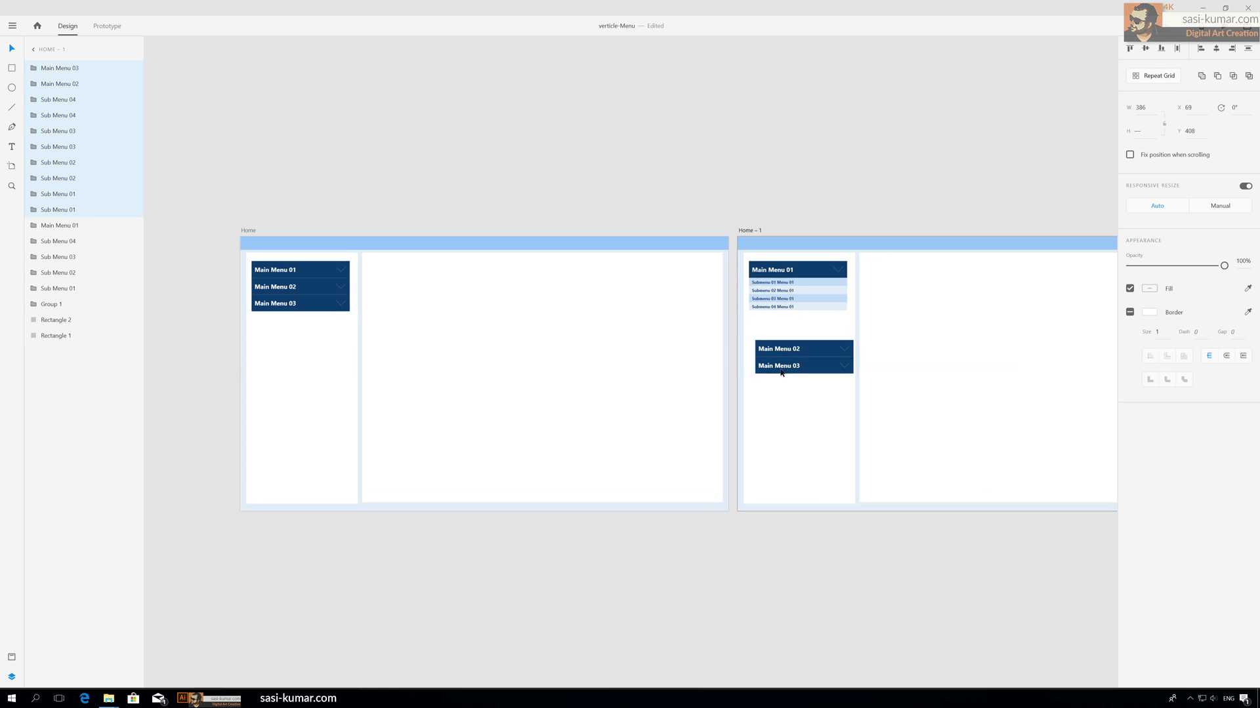
pyautogui.scroll(5, 639, 362)
pyautogui.moveTo(883, 286); pyautogui.dragTo(603, 279)
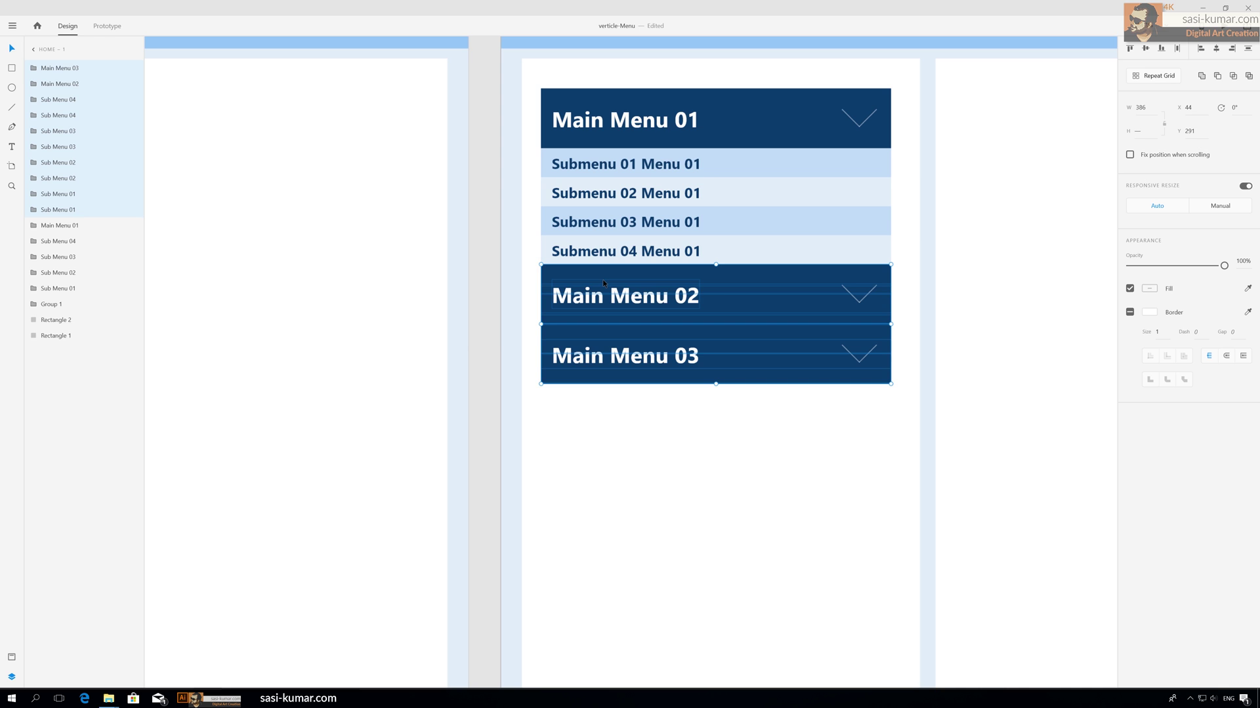
pyautogui.hotkey('ctrl', '-')
pyautogui.hotkey('ctrl', '-')
pyautogui.hotkey('ctrl', '-')
pyautogui.click(637, 195)
pyautogui.press('space')
pyautogui.moveTo(799, 178); pyautogui.dragTo(680, 178)
pyautogui.hotkey('ctrl', '-')
pyautogui.hotkey('ctrl', '-')
pyautogui.press('space')
pyautogui.moveTo(809, 202); pyautogui.dragTo(565, 214)
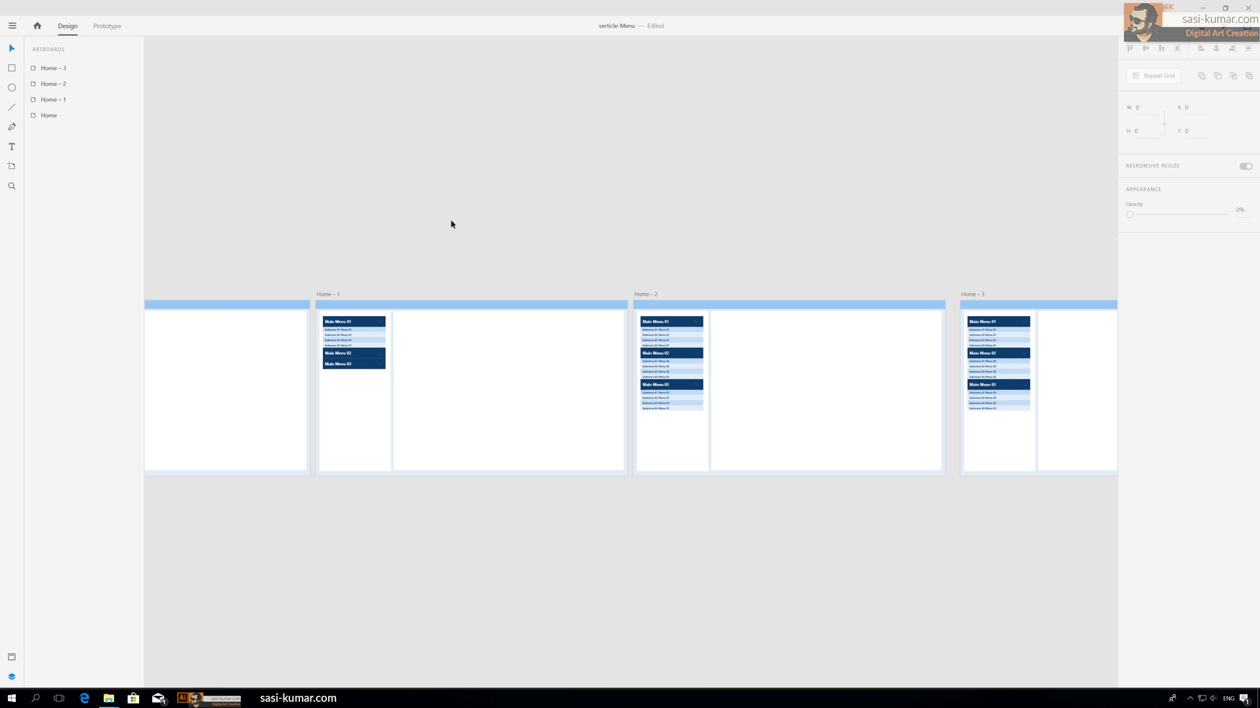
pyautogui.moveTo(489, 225); pyautogui.dragTo(851, 187)
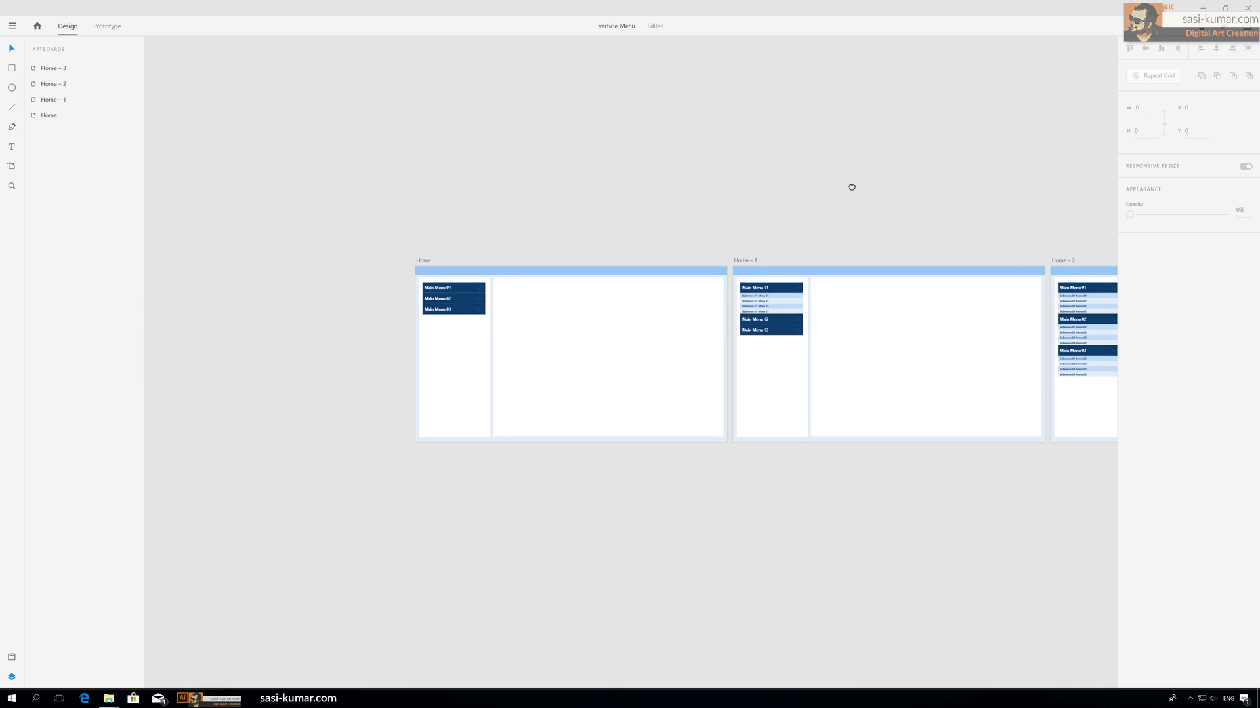
pyautogui.moveTo(385, 291); pyautogui.dragTo(464, 286)
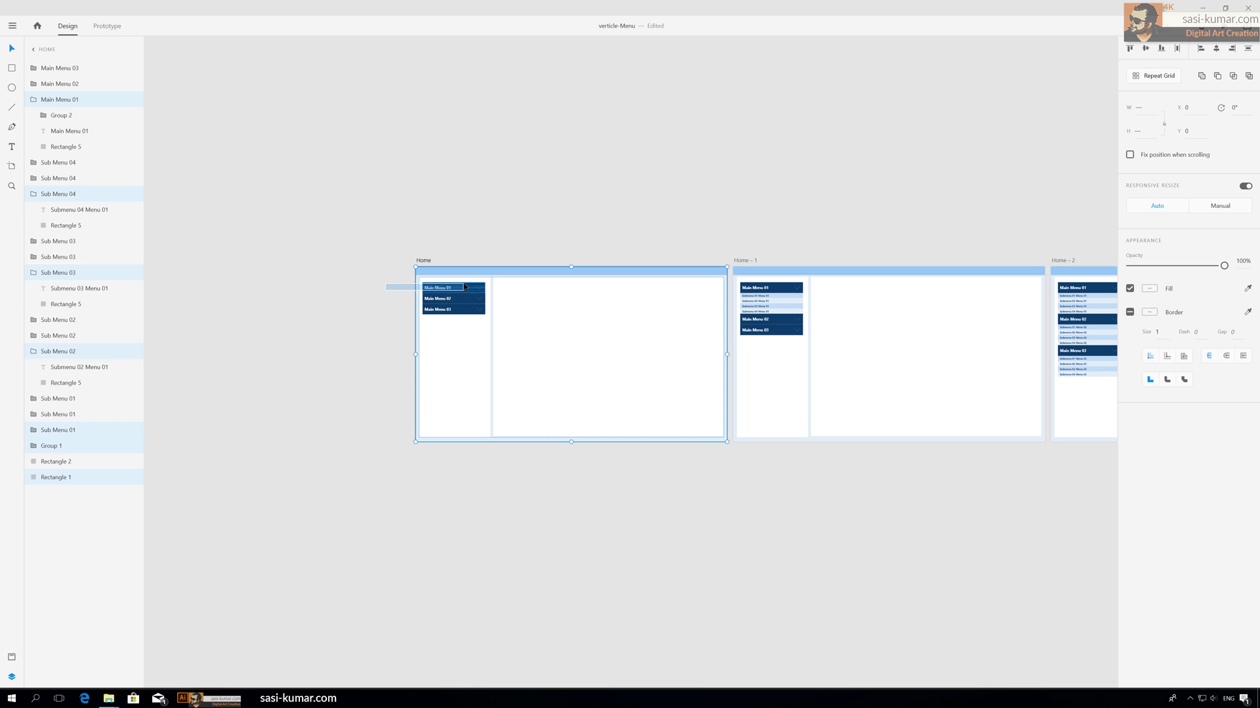
pyautogui.press('Delete')
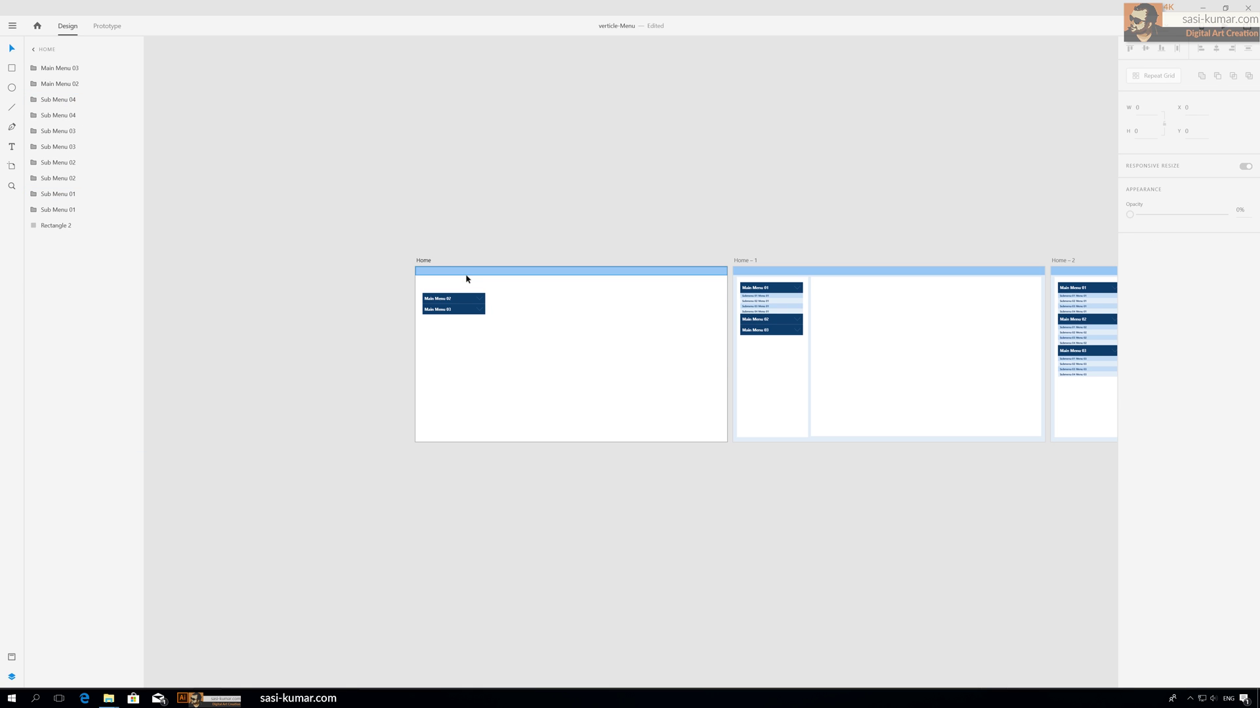
pyautogui.hotkey('ctrl', 'z')
# - Copy the collapsed Main Menu 01 button together with its four hidden submenu rows on the Home artboard
pyautogui.scroll(8, 372, 298)
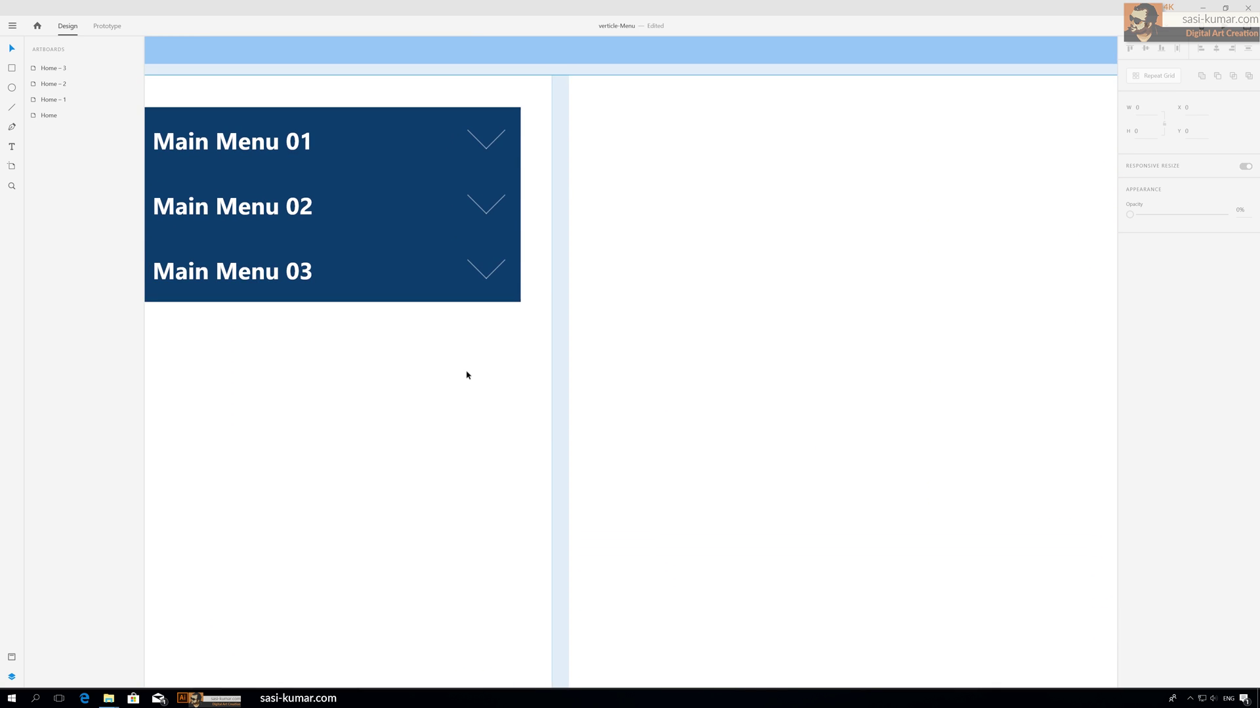
pyautogui.moveTo(432, 391); pyautogui.dragTo(662, 450)
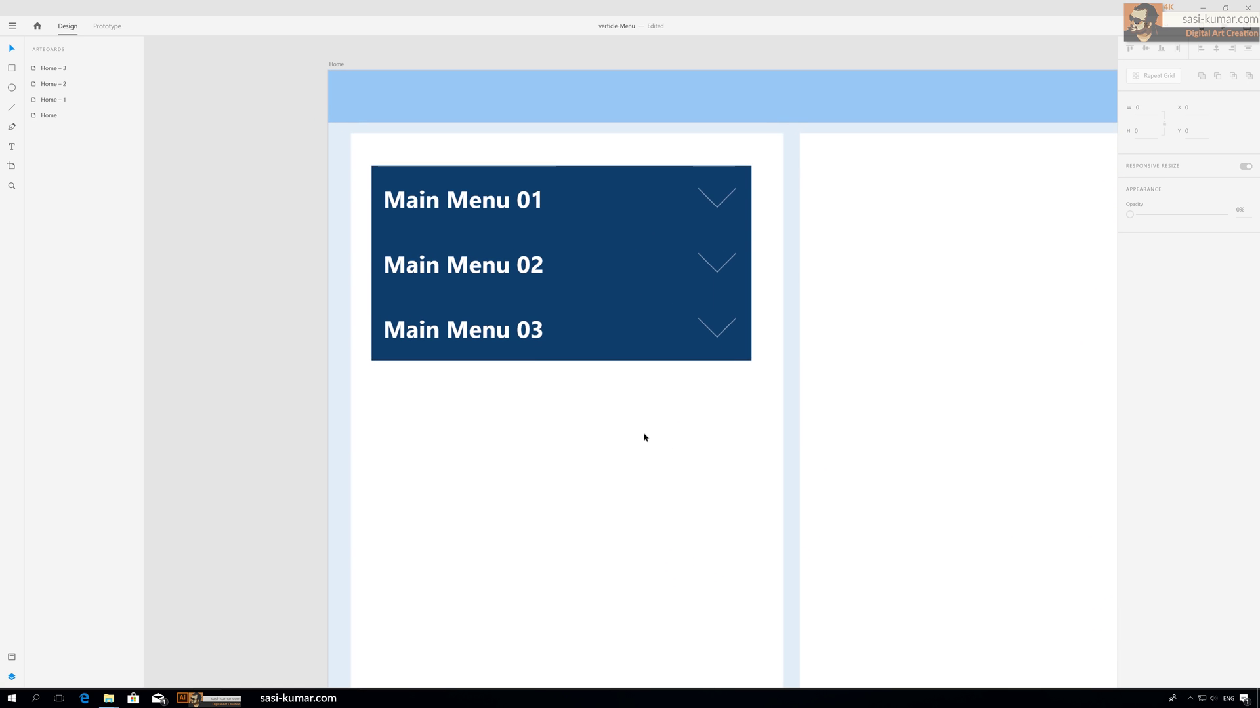
pyautogui.moveTo(280, 169); pyautogui.dragTo(759, 224)
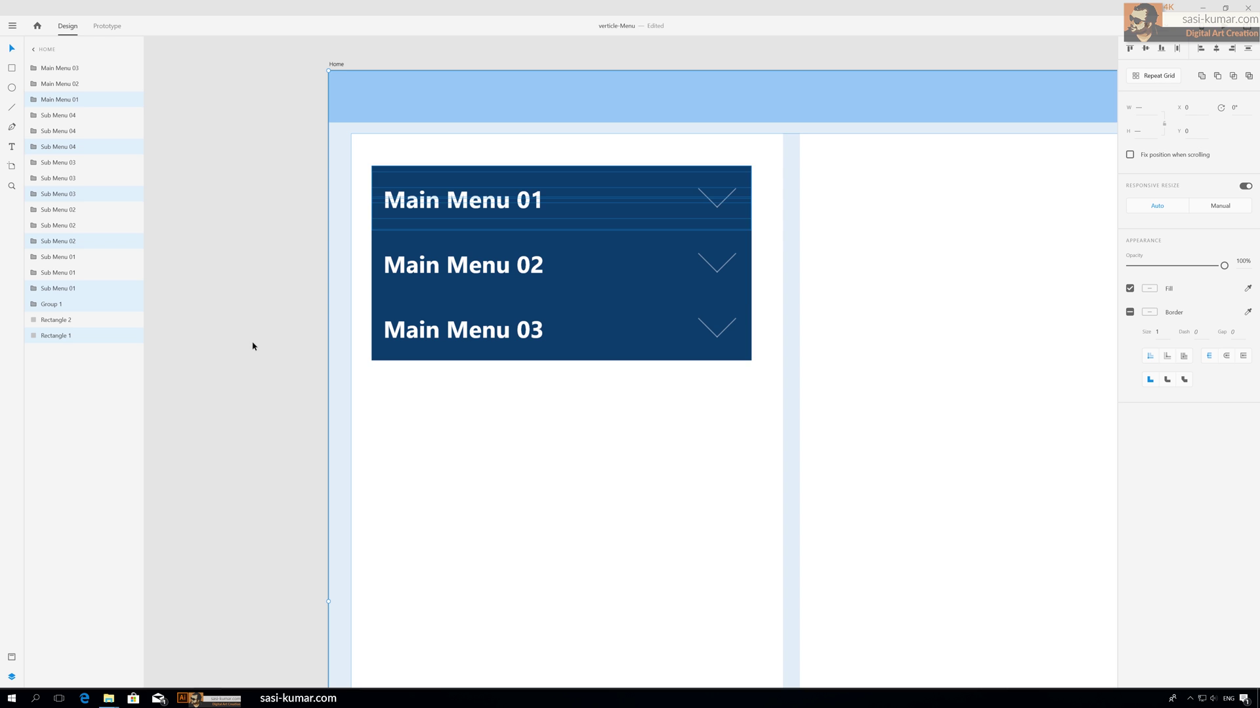
pyautogui.moveTo(265, 315); pyautogui.dragTo(785, 348)
pyautogui.click(312, 352)
pyautogui.moveTo(262, 190); pyautogui.dragTo(754, 227)
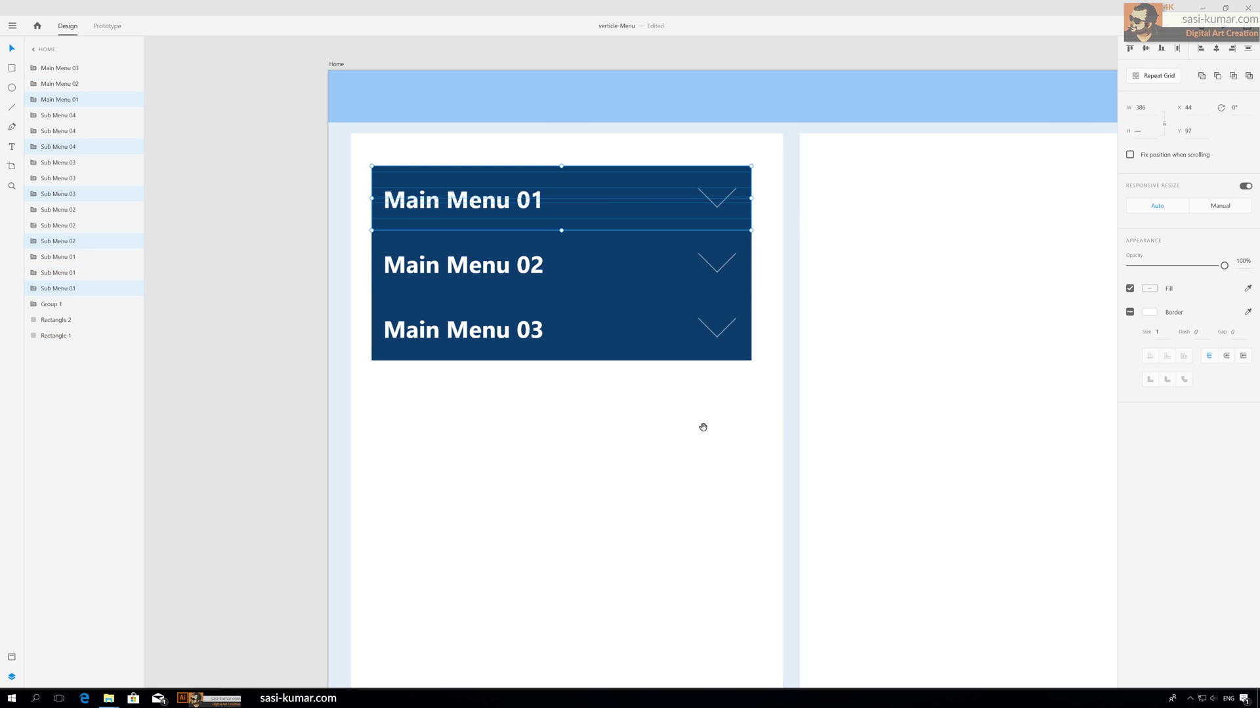
# - Delete the Main Menu 01 button and its four submenu rows from the Home – 2 artboard
pyautogui.moveTo(693, 429); pyautogui.dragTo(332, 382)
pyautogui.moveTo(984, 465); pyautogui.dragTo(444, 391)
pyautogui.moveTo(647, 409)
pyautogui.mouseDown()
pyautogui.moveTo(610, 469)
pyautogui.moveTo(647, 414)
pyautogui.mouseUp()
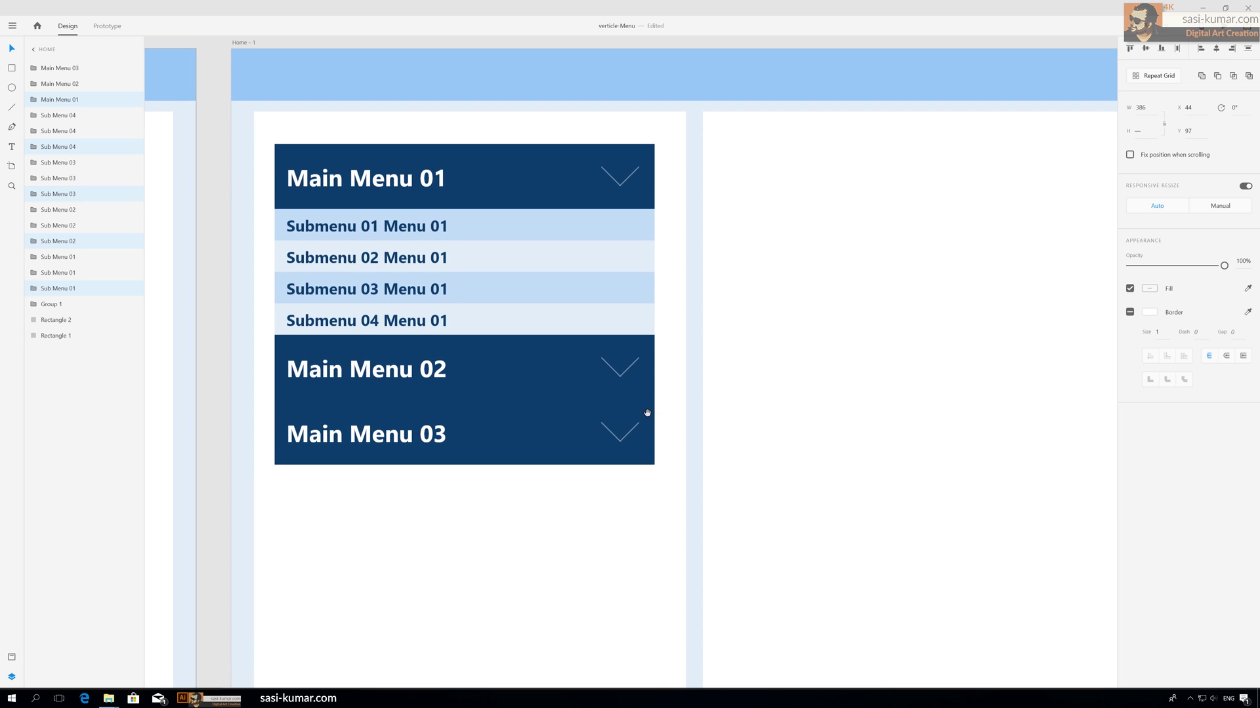
pyautogui.hotkey('ctrl', '-')
pyautogui.hotkey('ctrl', '-')
pyautogui.moveTo(889, 395); pyautogui.dragTo(381, 375)
pyautogui.scroll(5, 524, 364)
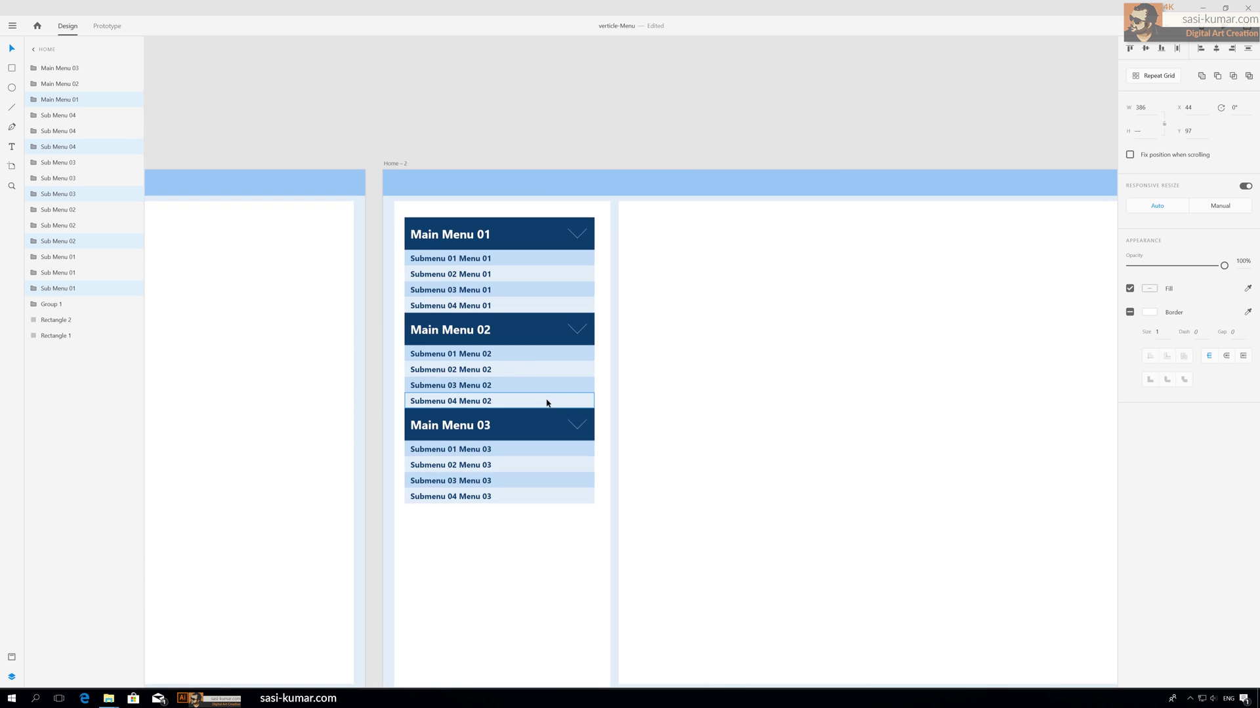
pyautogui.click(537, 355)
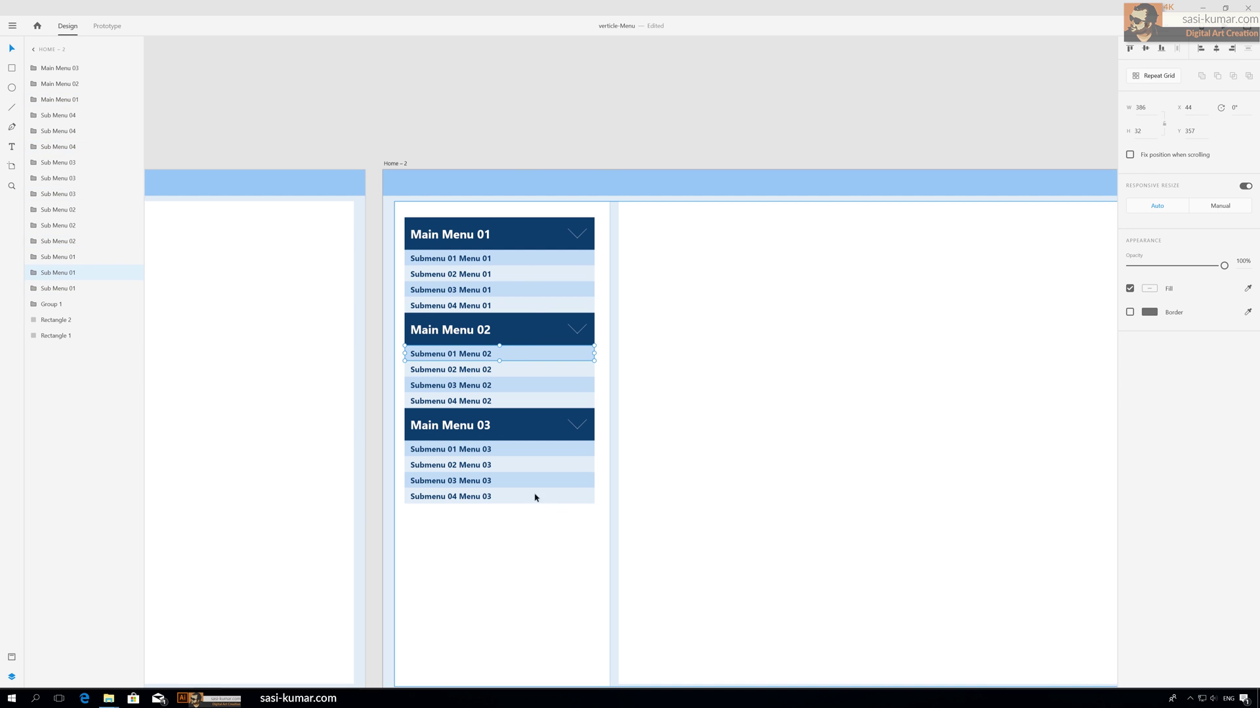
pyautogui.click(497, 246)
pyautogui.press('Delete')
pyautogui.click(490, 257)
pyautogui.press('Delete')
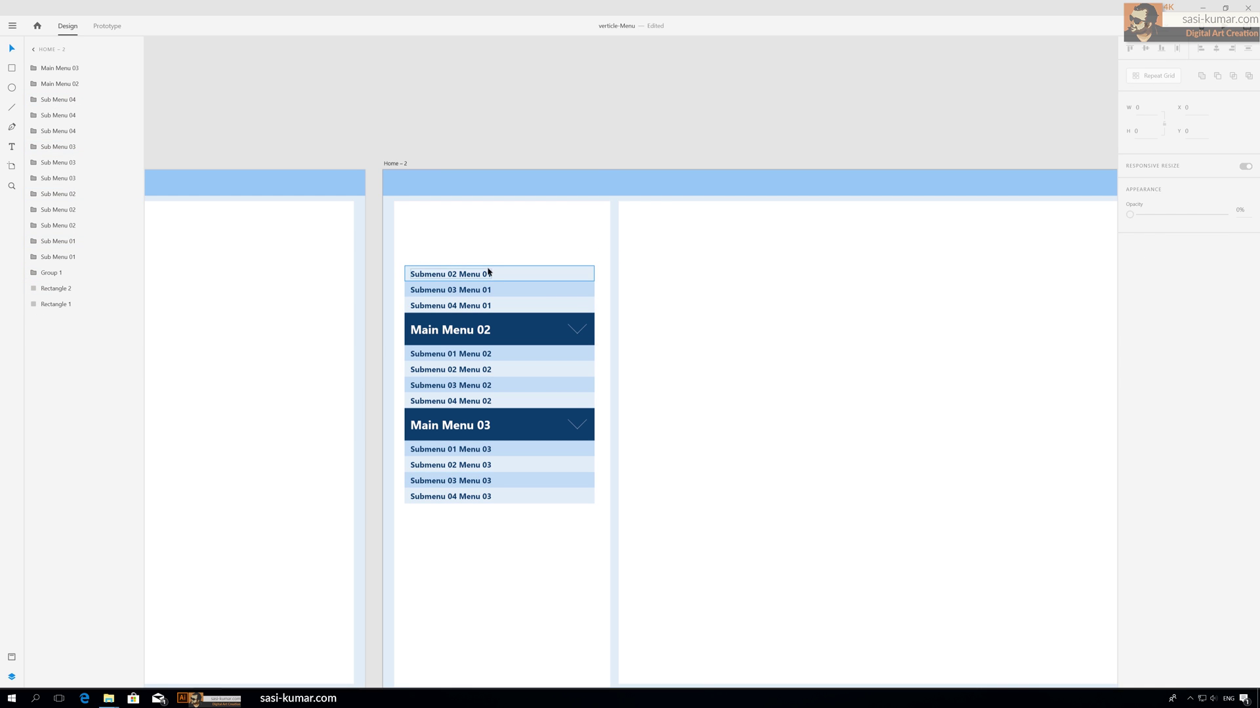
pyautogui.click(489, 273)
pyautogui.press('Delete')
pyautogui.click(484, 289)
pyautogui.press('Delete')
pyautogui.click(486, 307)
pyautogui.press('Delete')
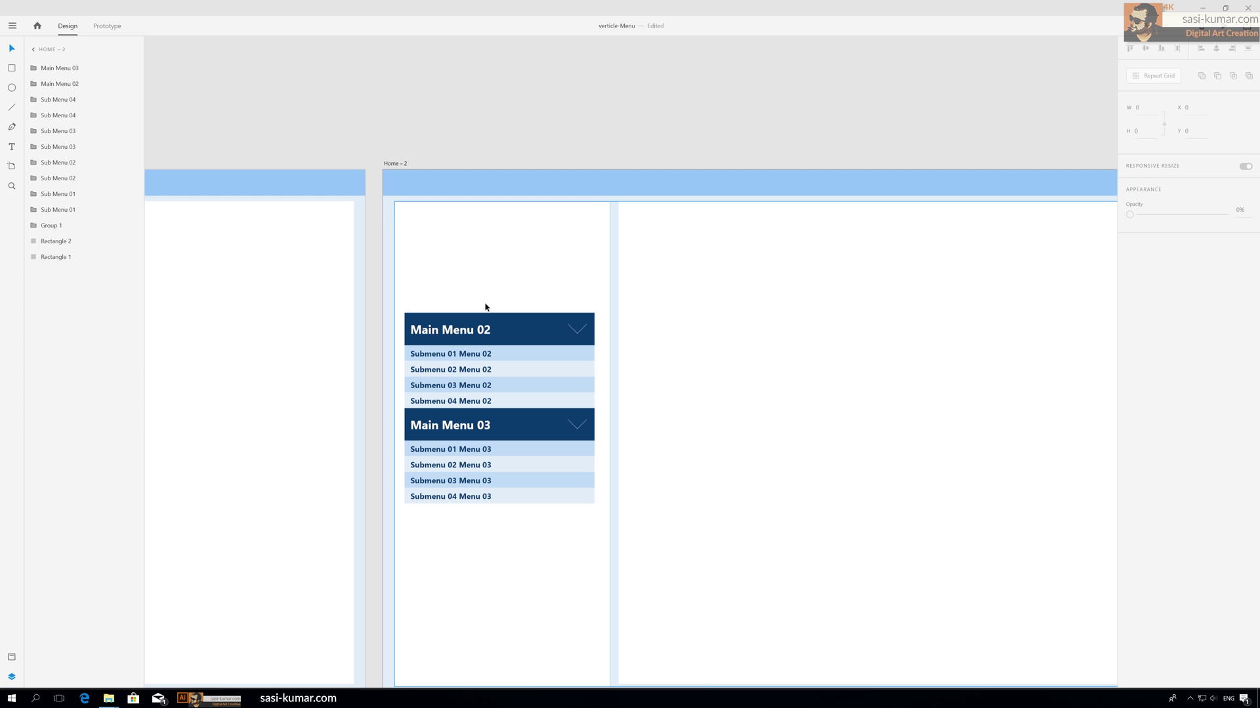
# - Paste the collapsed Main Menu 01 button with its hidden submenu rows onto the Home – 2 artboard
pyautogui.hotkey('ctrl', 'v')
pyautogui.click(614, 144)
# - Select the Main Menu 02 button together with its four submenu rows on the Home – 2 artboard
pyautogui.click(461, 342)
pyautogui.keyDown('shift'); pyautogui.click(459, 355); pyautogui.keyUp('shift')
pyautogui.keyDown('shift'); pyautogui.click(457, 372); pyautogui.keyUp('shift')
pyautogui.keyDown('shift'); pyautogui.click(457, 401); pyautogui.keyUp('shift')
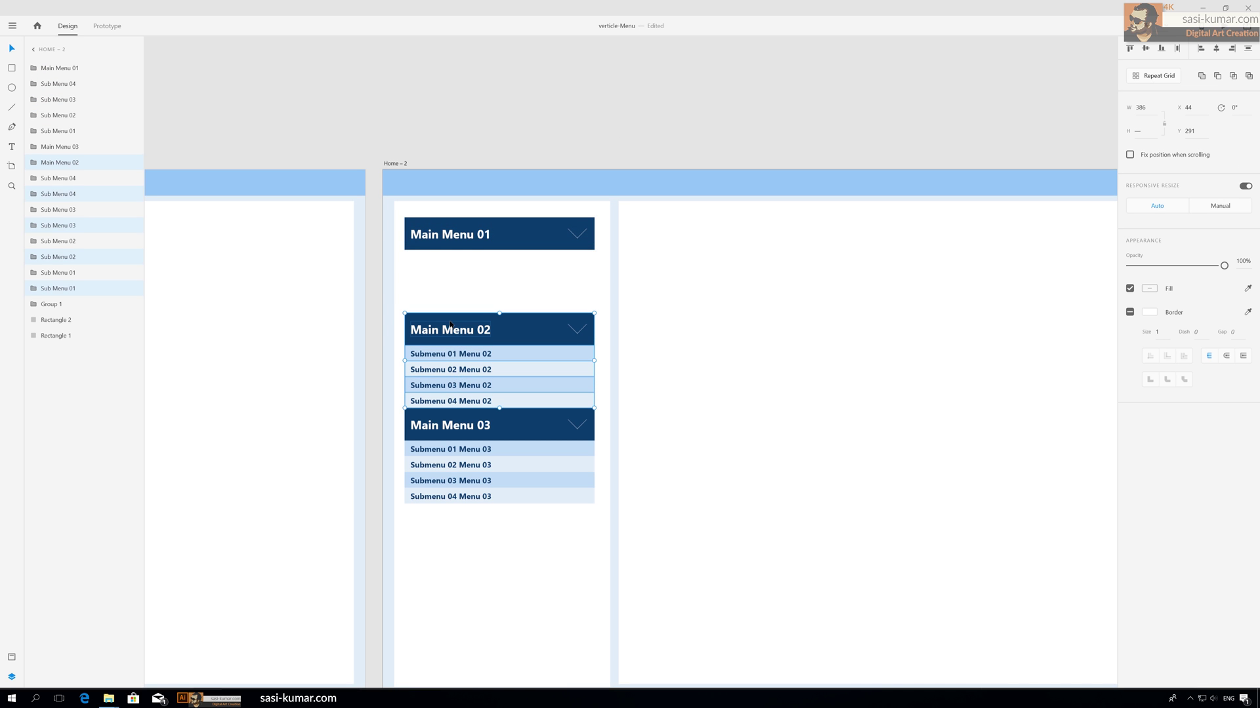
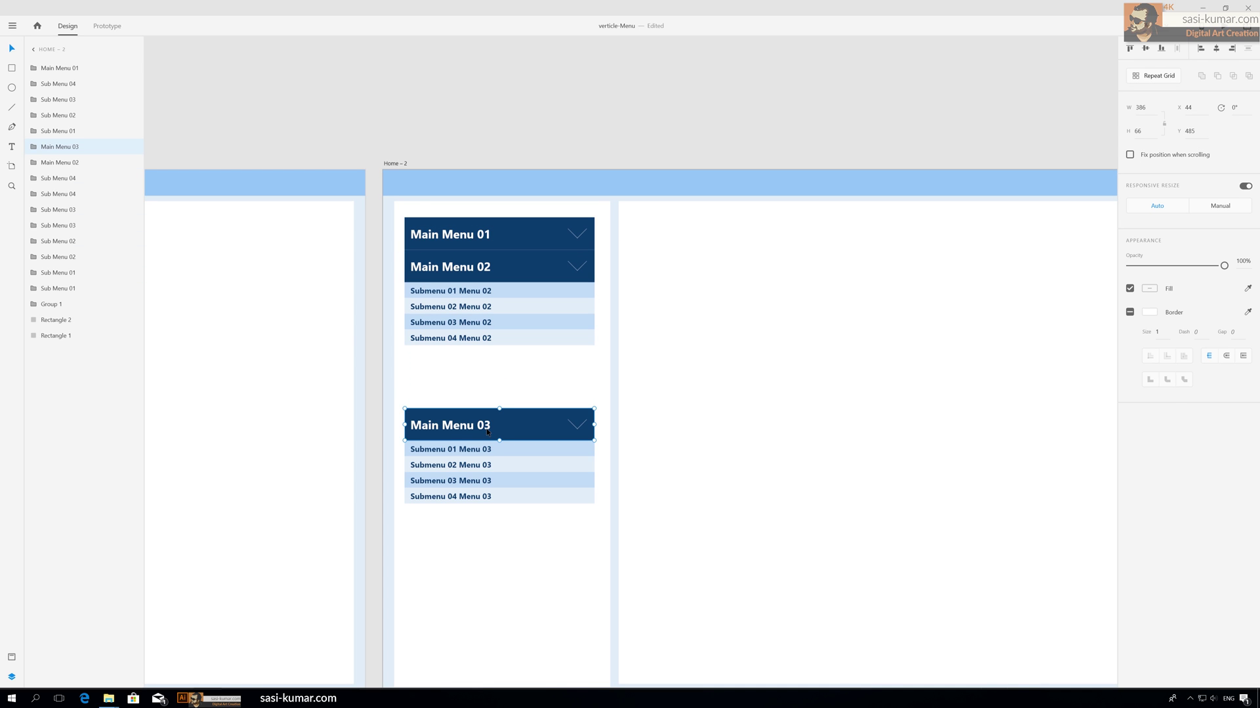
# - Delete the Main Menu 03 button and its four submenu rows from the Home – 2 artboard
pyautogui.press('Delete')
pyautogui.click(486, 464)
pyautogui.press('Delete')
pyautogui.click(486, 480)
pyautogui.press('Delete')
pyautogui.click(490, 498)
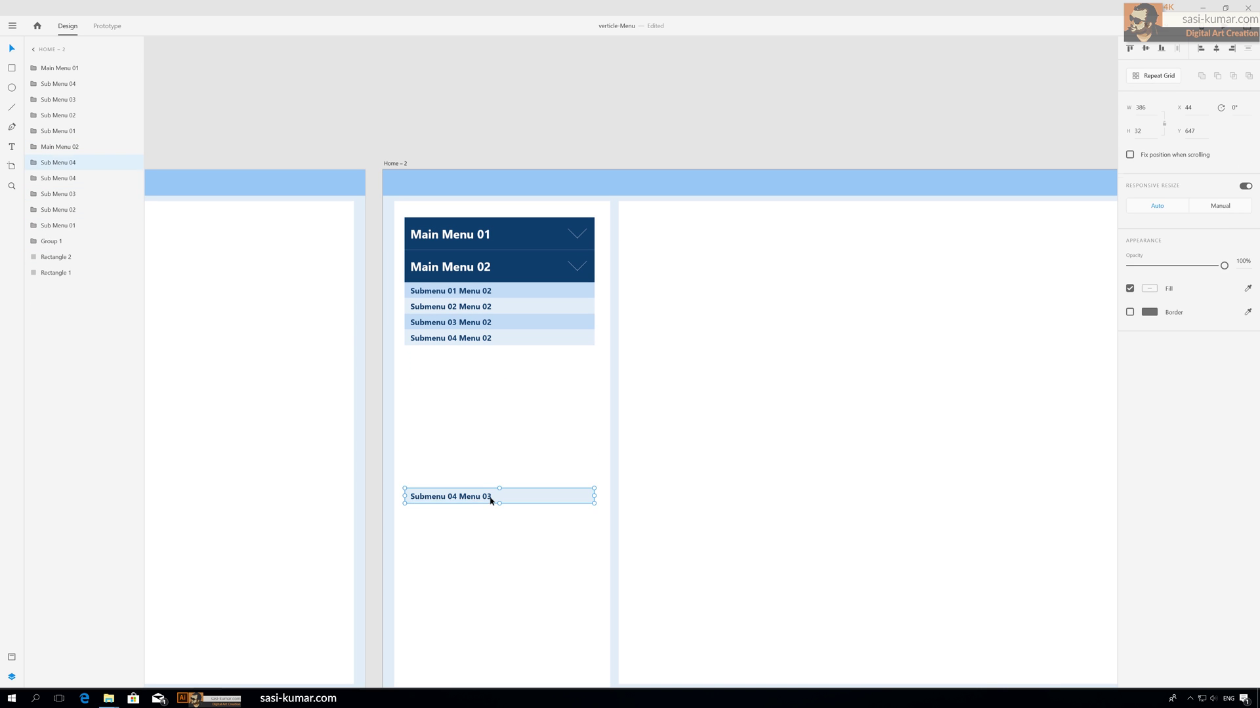
pyautogui.press('Delete')
# - Copy the collapsed Main Menu 03 button together with its four hidden submenu rows on the Home artboard
pyautogui.hotkey('ctrl', '0')
pyautogui.moveTo(712, 493); pyautogui.dragTo(751, 492)
pyautogui.scroll(6, 505, 497)
pyautogui.moveTo(467, 441); pyautogui.dragTo(806, 400)
pyautogui.moveTo(257, 320); pyautogui.dragTo(306, 338)
pyautogui.click(335, 353)
pyautogui.moveTo(260, 322); pyautogui.dragTo(319, 345)
pyautogui.moveTo(252, 320); pyautogui.dragTo(305, 349)
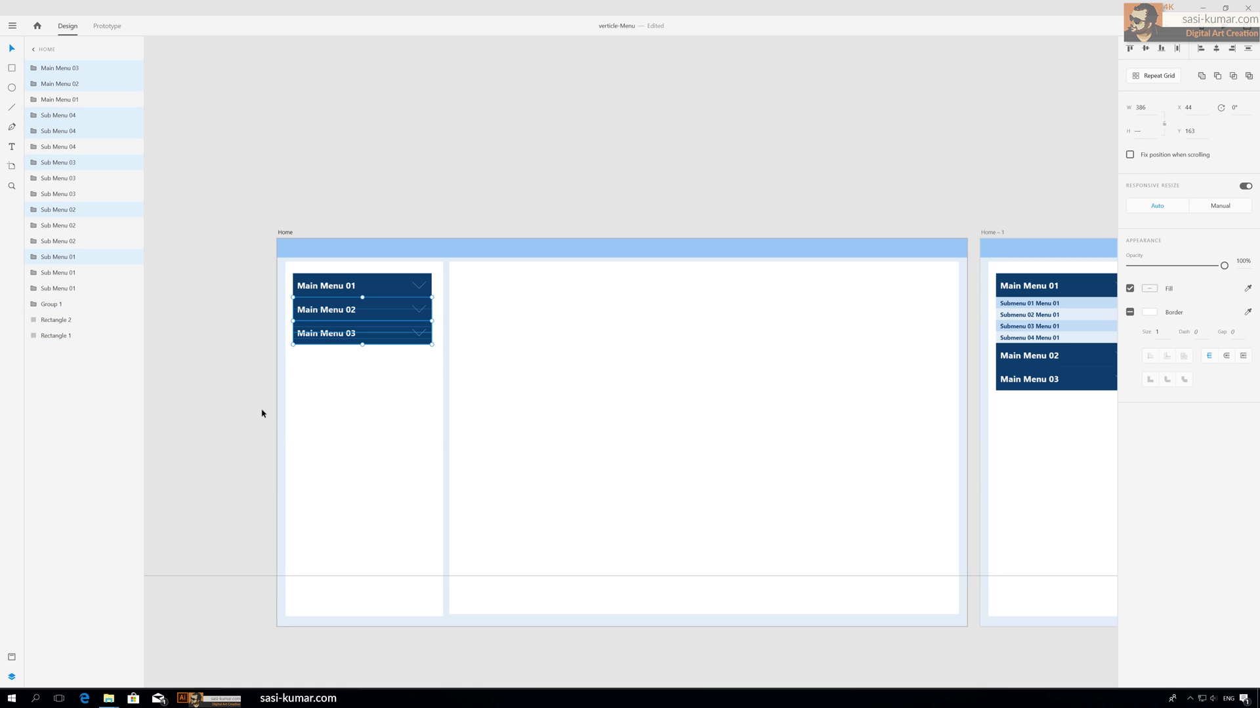
pyautogui.hotkey('ctrl', '+')
pyautogui.hotkey('ctrl', '+')
pyautogui.moveTo(265, 413); pyautogui.dragTo(855, 444)
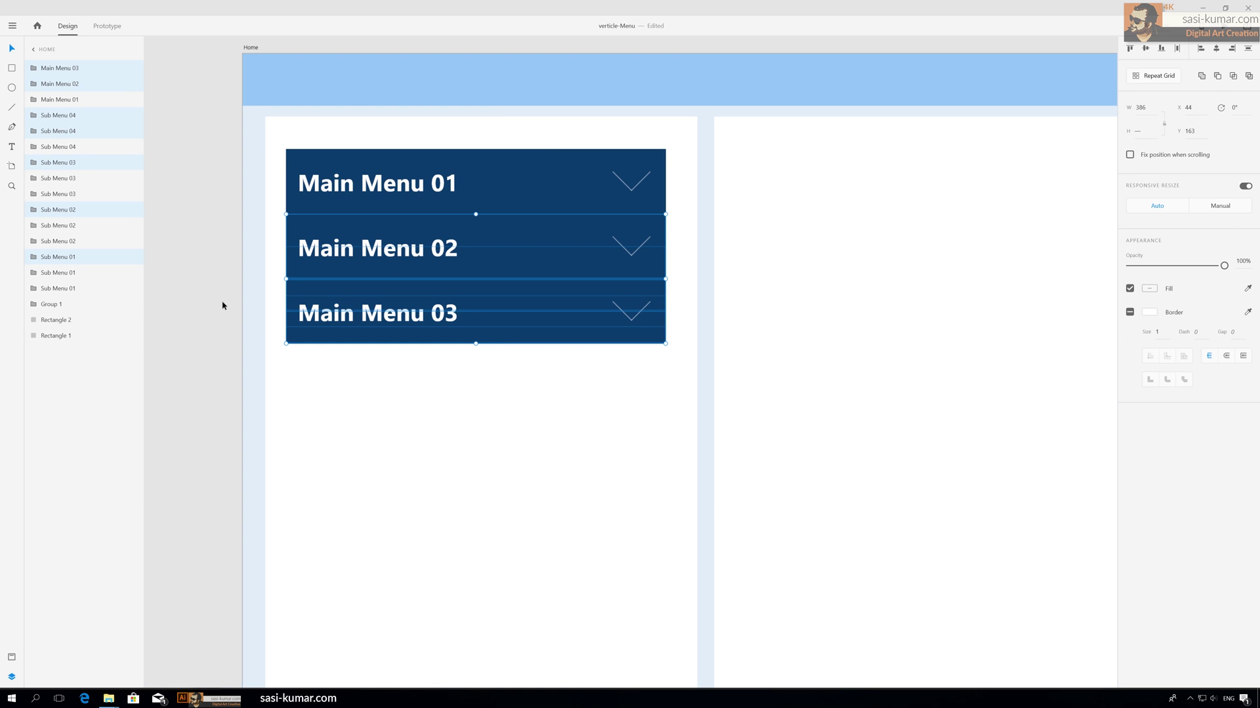
pyautogui.click(222, 305)
pyautogui.moveTo(224, 280); pyautogui.dragTo(316, 343)
pyautogui.moveTo(219, 371); pyautogui.dragTo(273, 402)
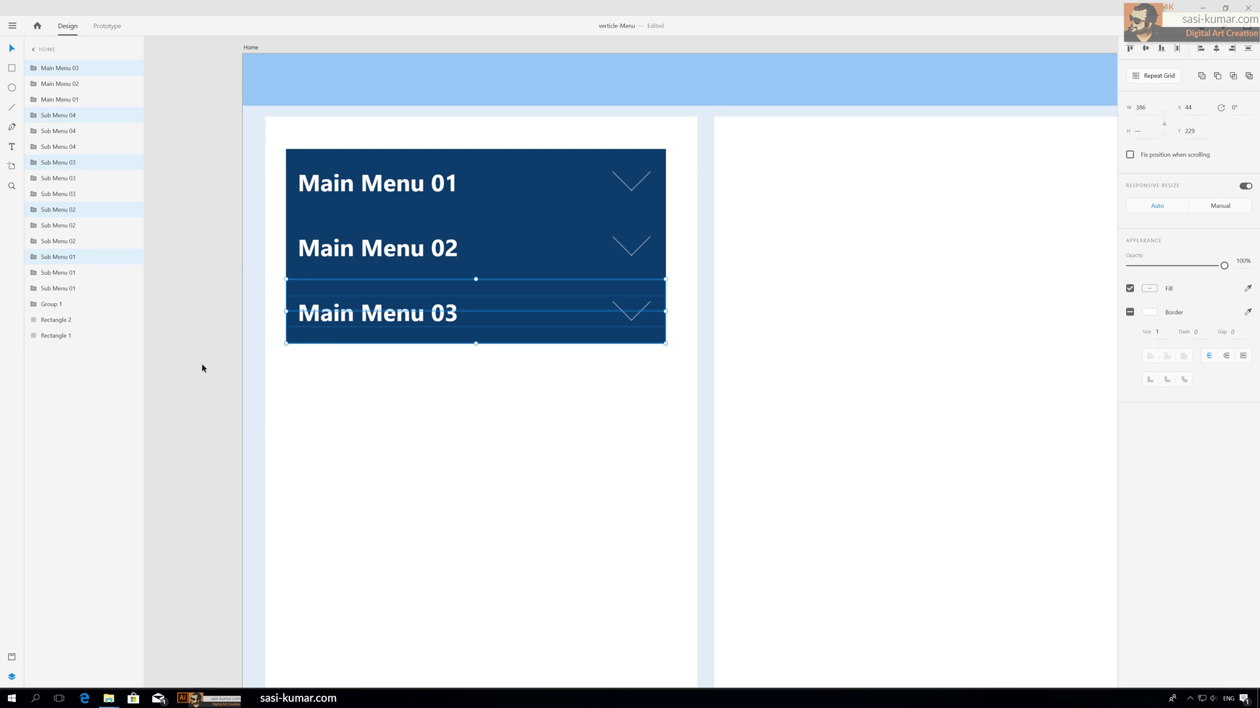
# - Paste the collapsed Main Menu 03 button with its hidden rows onto Home – 2, directly beneath the Main Menu 02 submenu rows
pyautogui.hotkey('ctrl', '-')
pyautogui.hotkey('ctrl', '-')
pyautogui.moveTo(745, 402); pyautogui.dragTo(181, 387)
pyautogui.moveTo(481, 393); pyautogui.dragTo(114, 391)
pyautogui.moveTo(919, 387); pyautogui.dragTo(319, 377)
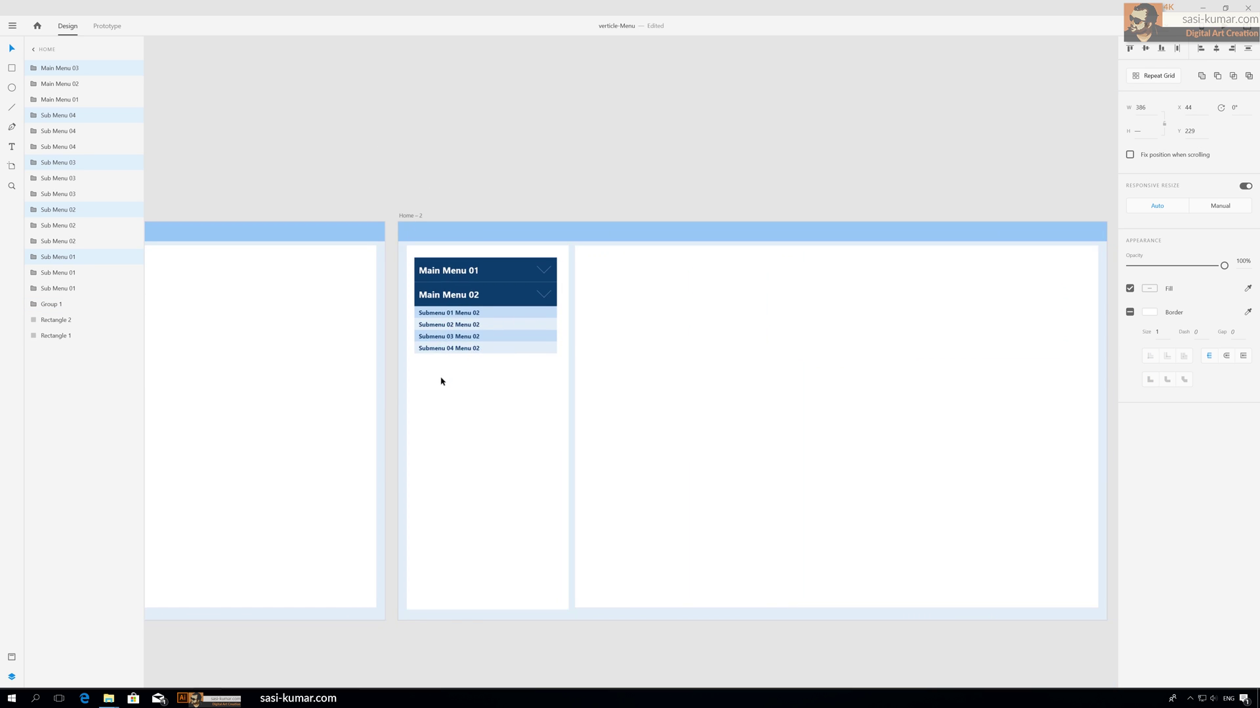
pyautogui.hotkey('ctrl', '=')
pyautogui.hotkey('ctrl', 'v')
pyautogui.moveTo(610, 359); pyautogui.dragTo(416, 365)
pyautogui.click(529, 135)
# - Copy the collapsed Main Menu 01 and Main Menu 02 buttons with their hidden submenu rows on the Home artboard
pyautogui.hotkey('ctrl', '-')
pyautogui.hotkey('ctrl', '-')
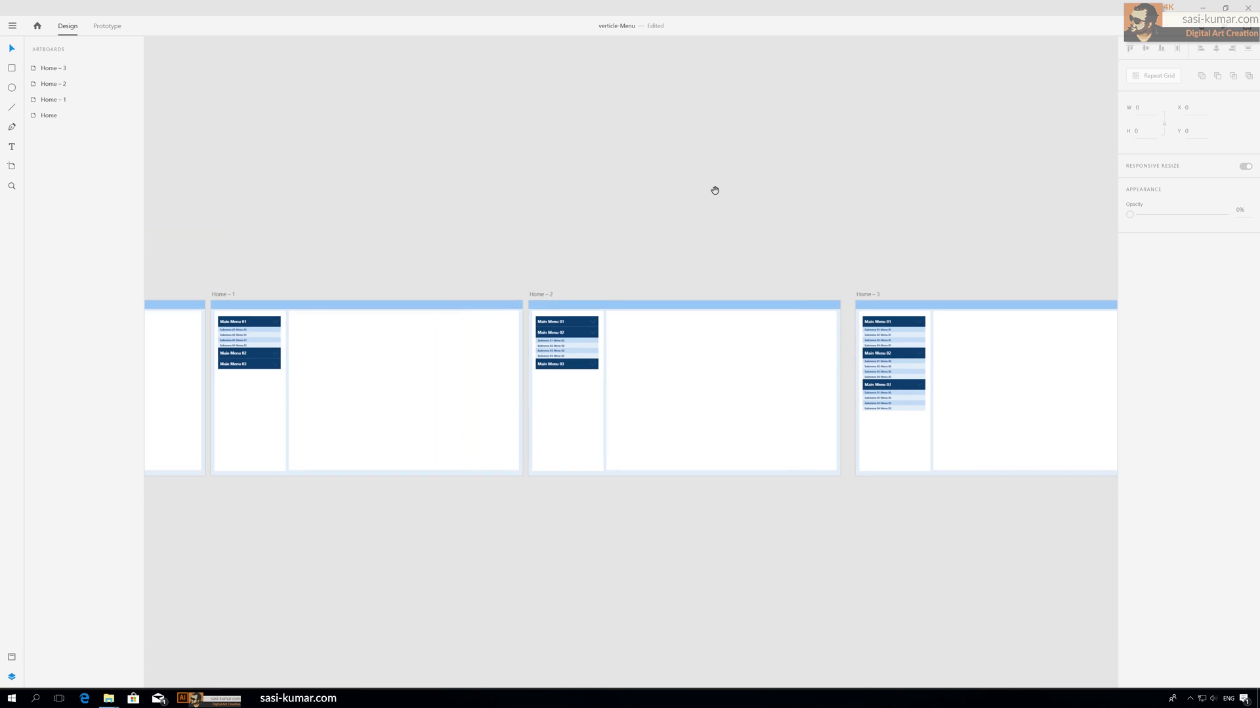
pyautogui.moveTo(714, 190); pyautogui.dragTo(550, 189)
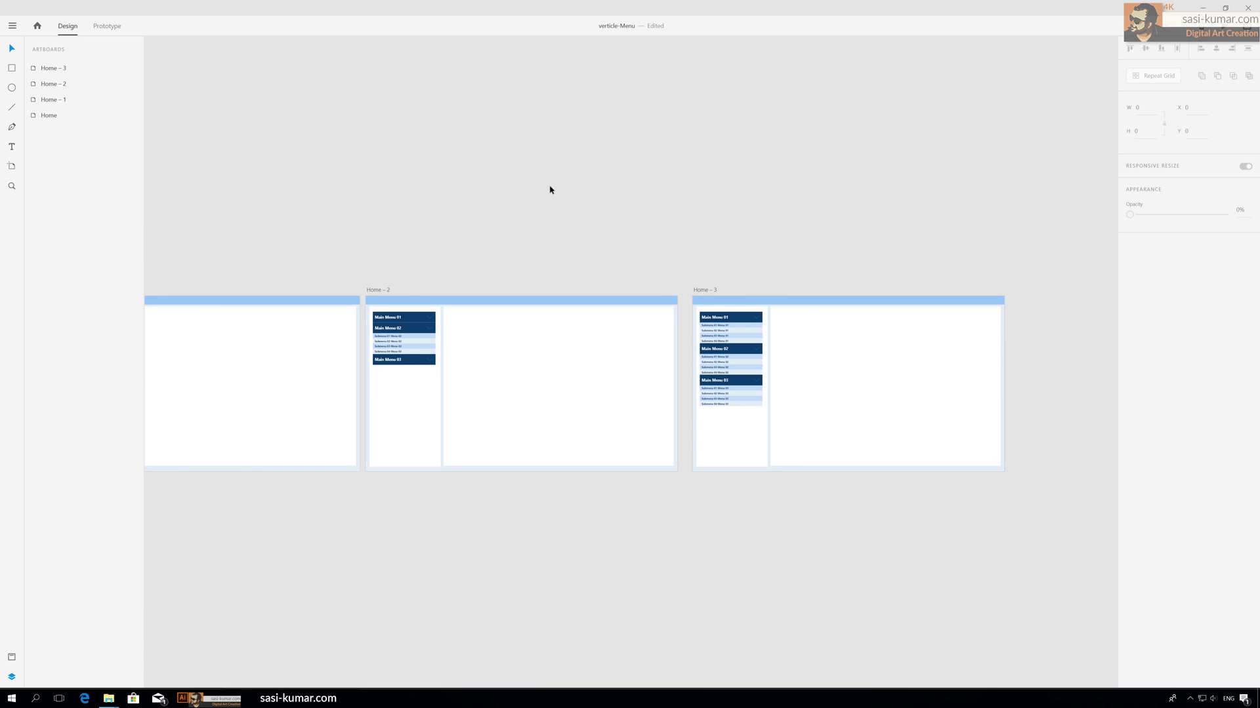
pyautogui.moveTo(366, 251); pyautogui.dragTo(767, 221)
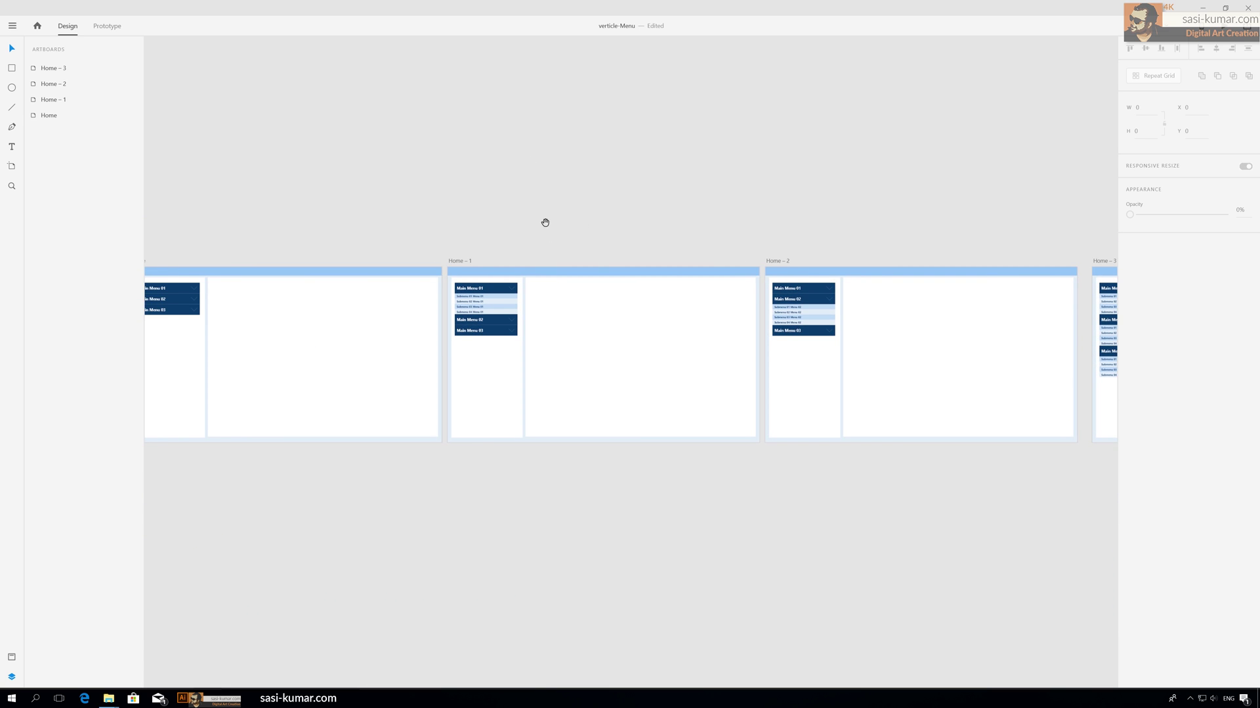
pyautogui.hscroll(-5, 612, 231)
pyautogui.hotkey('ctrl', '+')
pyautogui.hotkey('ctrl', '+')
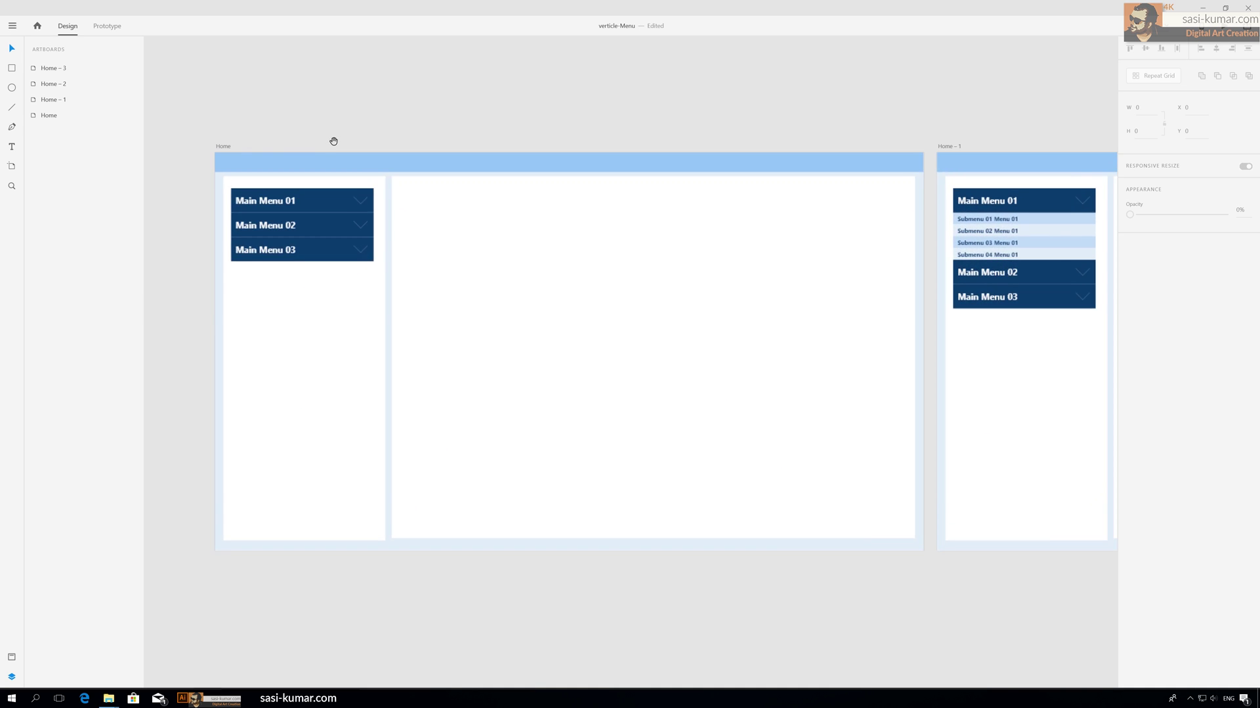
pyautogui.moveTo(333, 141); pyautogui.dragTo(471, 195)
pyautogui.moveTo(336, 241); pyautogui.dragTo(511, 290)
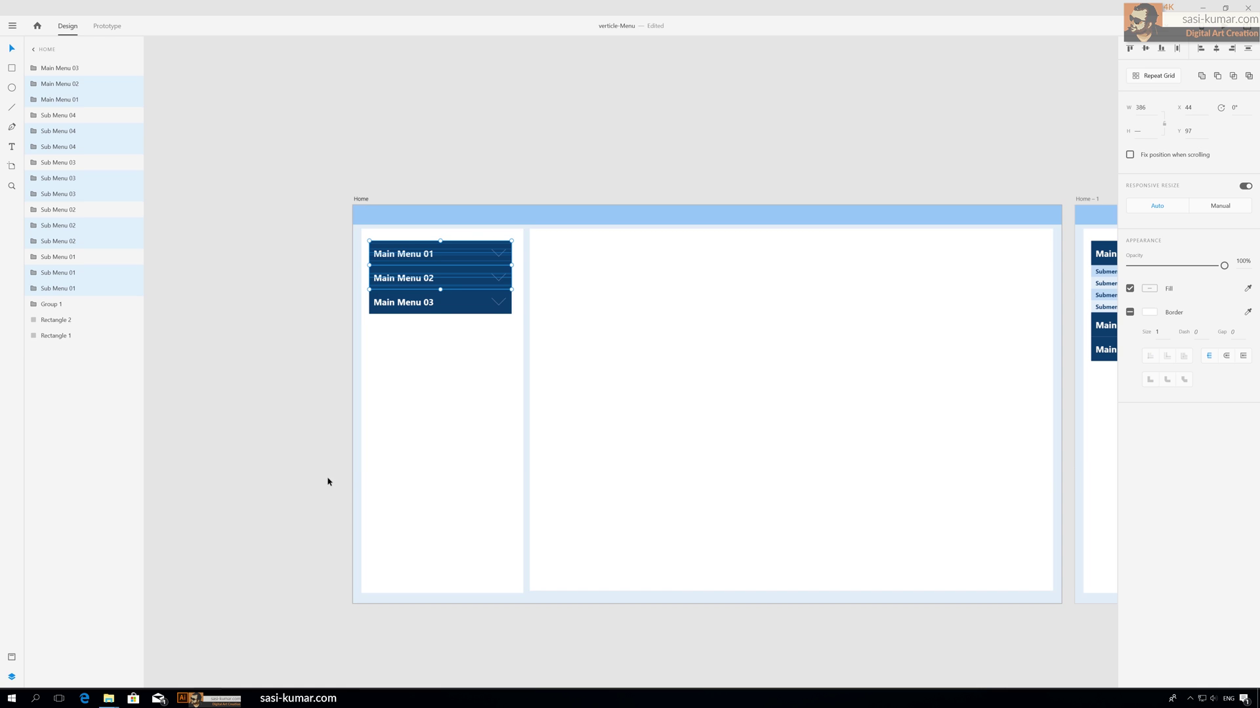
# - Delete the Main Menu 01 and Main Menu 02 buttons and all their submenu rows from the Home – 3 artboard
pyautogui.hscroll(15, 637, 415)
pyautogui.click(413, 255)
pyautogui.press('Delete')
pyautogui.click(406, 274)
pyautogui.press('Delete')
pyautogui.click(401, 283)
pyautogui.press('Delete')
pyautogui.click(396, 295)
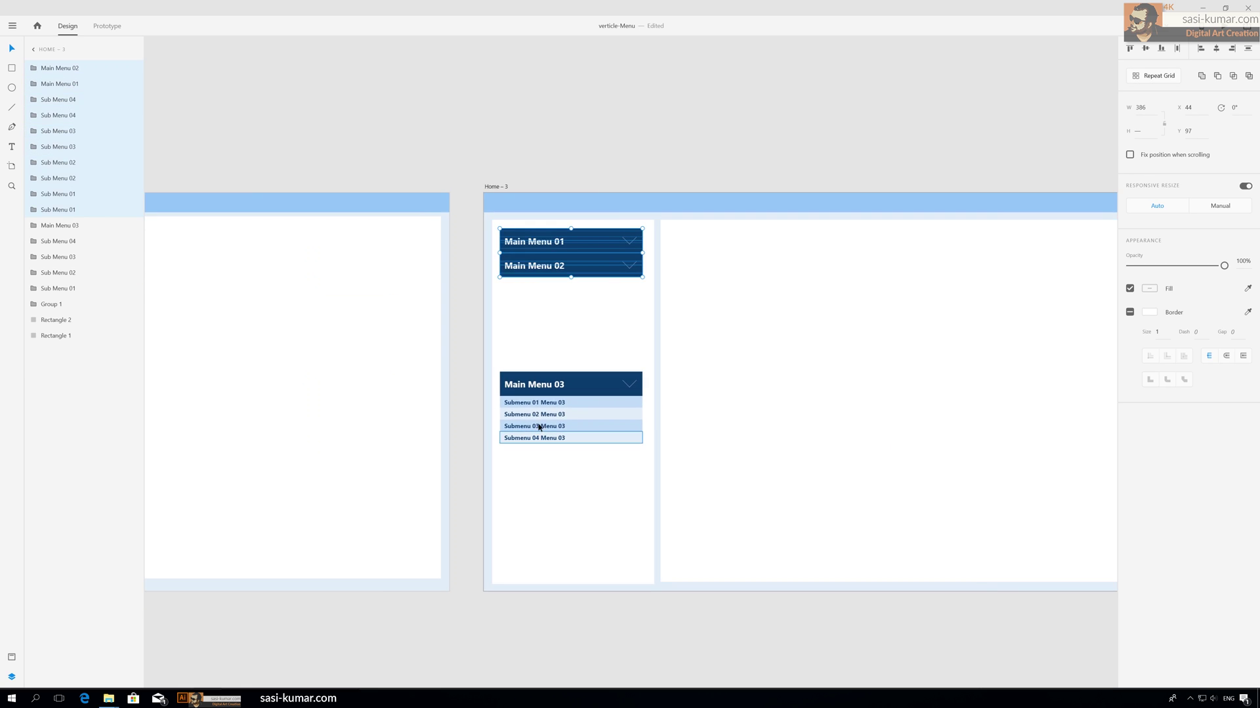
# - Paste the collapsed Main Menu 01 and 02 onto Home – 3 and move Main Menu 03 with its submenu rows directly beneath them
pyautogui.click(537, 420)
pyautogui.keyDown('shift'); pyautogui.click(537, 426); pyautogui.keyUp('shift')
pyautogui.keyDown('shift'); pyautogui.click(537, 437); pyautogui.keyUp('shift')
pyautogui.moveTo(536, 437); pyautogui.dragTo(536, 353)
pyautogui.click(577, 146)
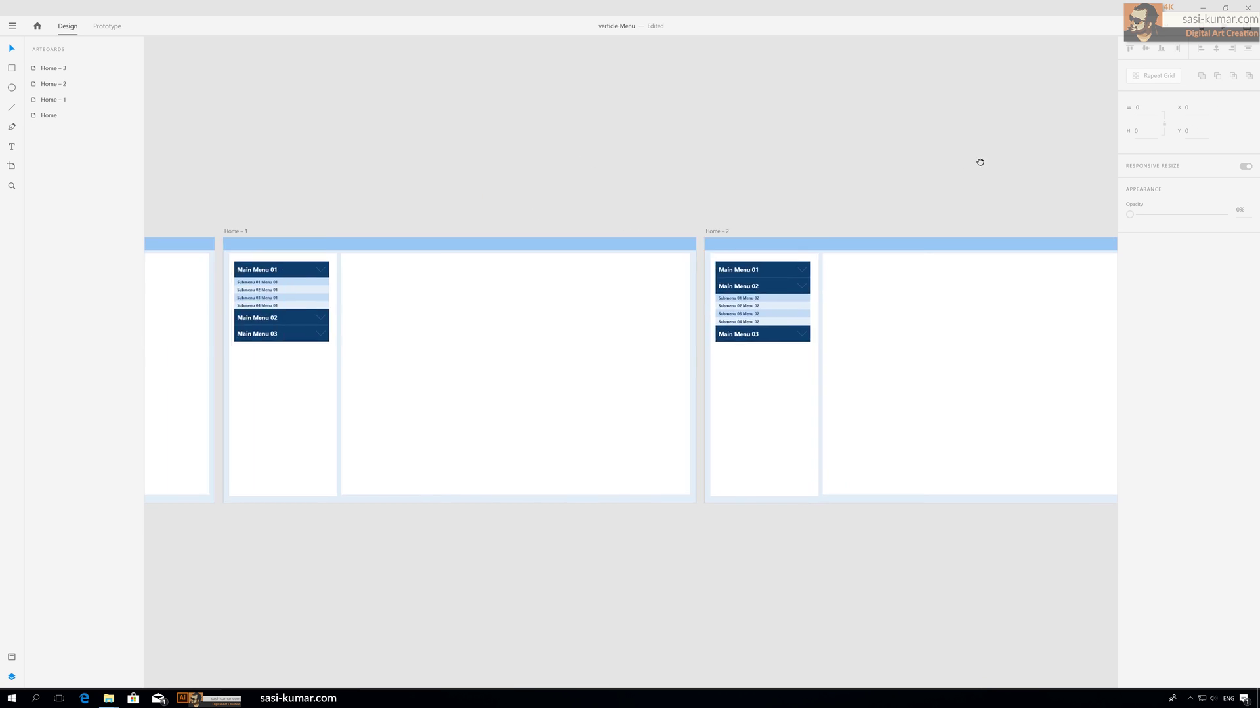
# - Rotate the arrow inside the Main Menu 01 button on the Home – 1 artboard by 180°
pyautogui.moveTo(284, 158); pyautogui.dragTo(638, 174)
pyautogui.hotkey('ctrl', '+')
pyautogui.hotkey('ctrl', '+')
pyautogui.hotkey('ctrl', '+')
pyautogui.moveTo(394, 131); pyautogui.dragTo(792, 233)
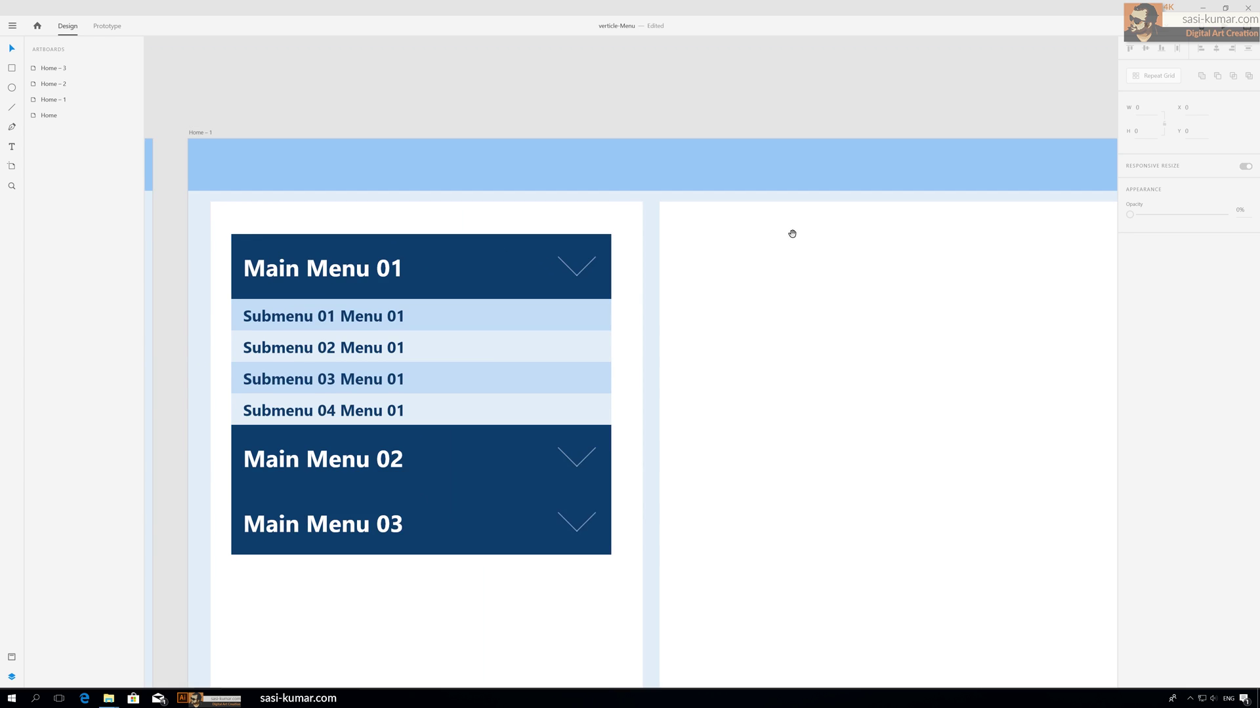
pyautogui.hotkey('ctrl', '+')
pyautogui.doubleClick(550, 233)
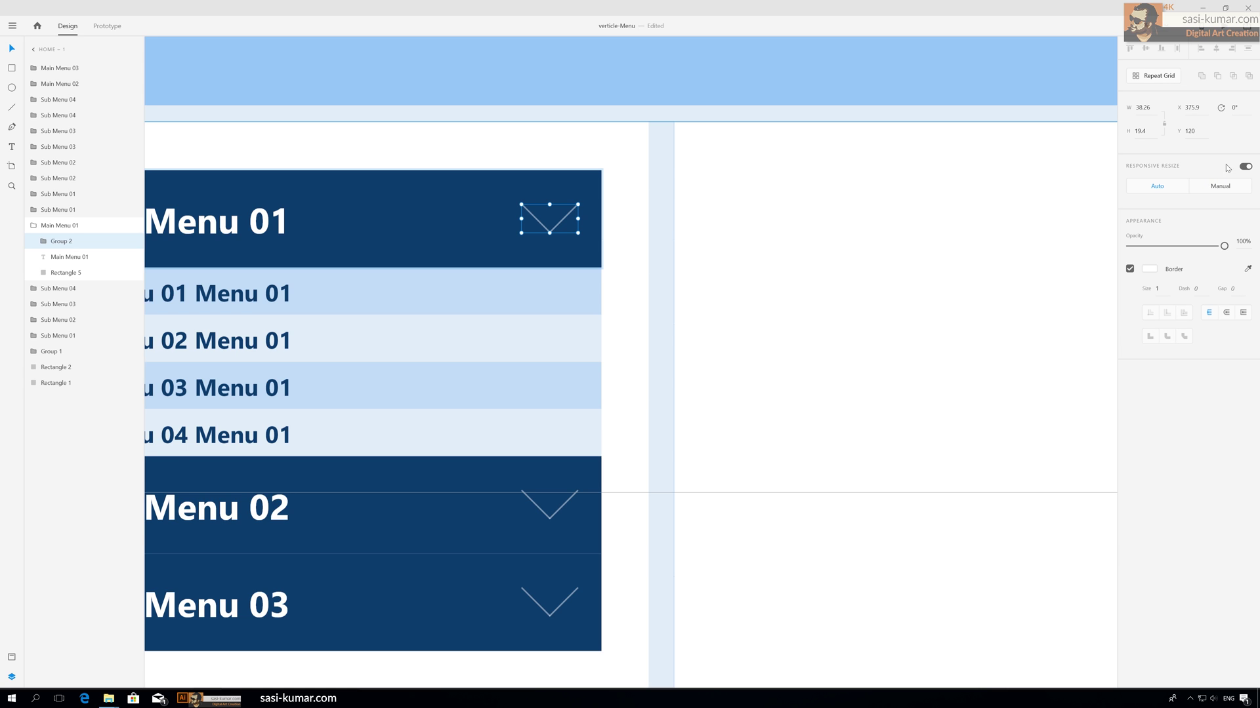
pyautogui.write('180')
pyautogui.press('Return')
pyautogui.click(886, 244)
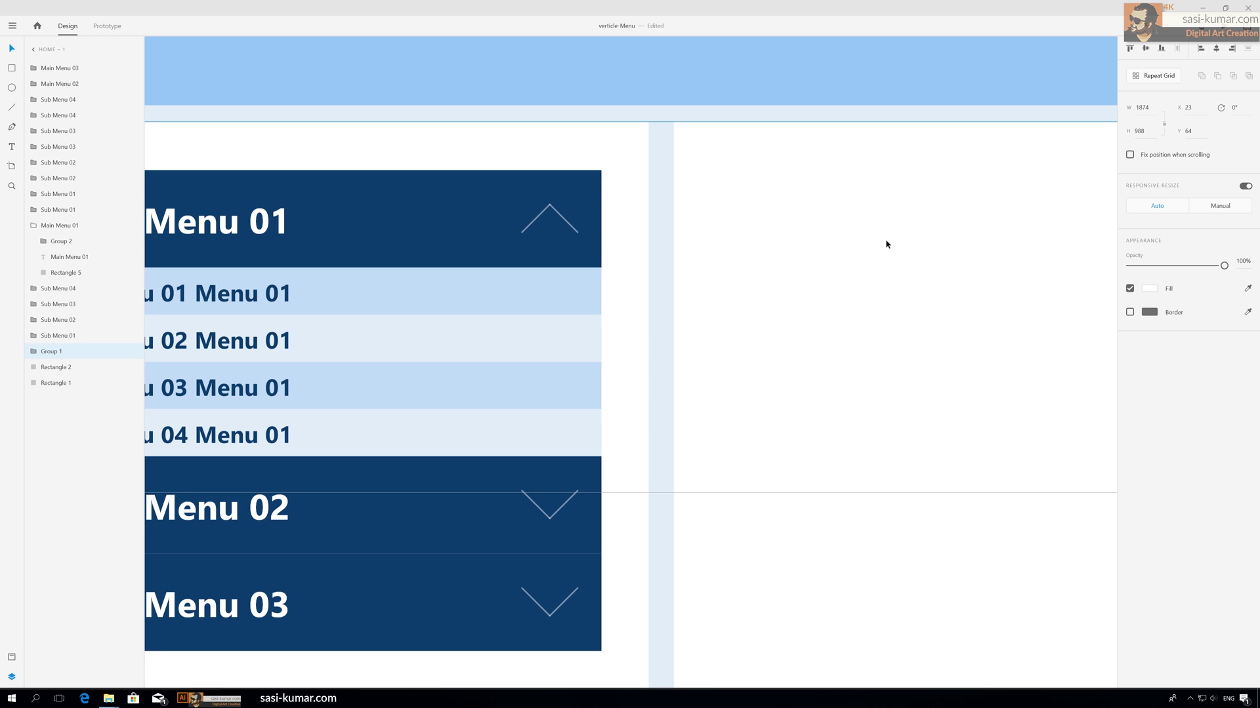
# - Rotate the arrow inside the Main Menu 02 button on the Home – 2 artboard by 180°
pyautogui.hotkey('ctrl', '-')
pyautogui.hotkey('ctrl', '-')
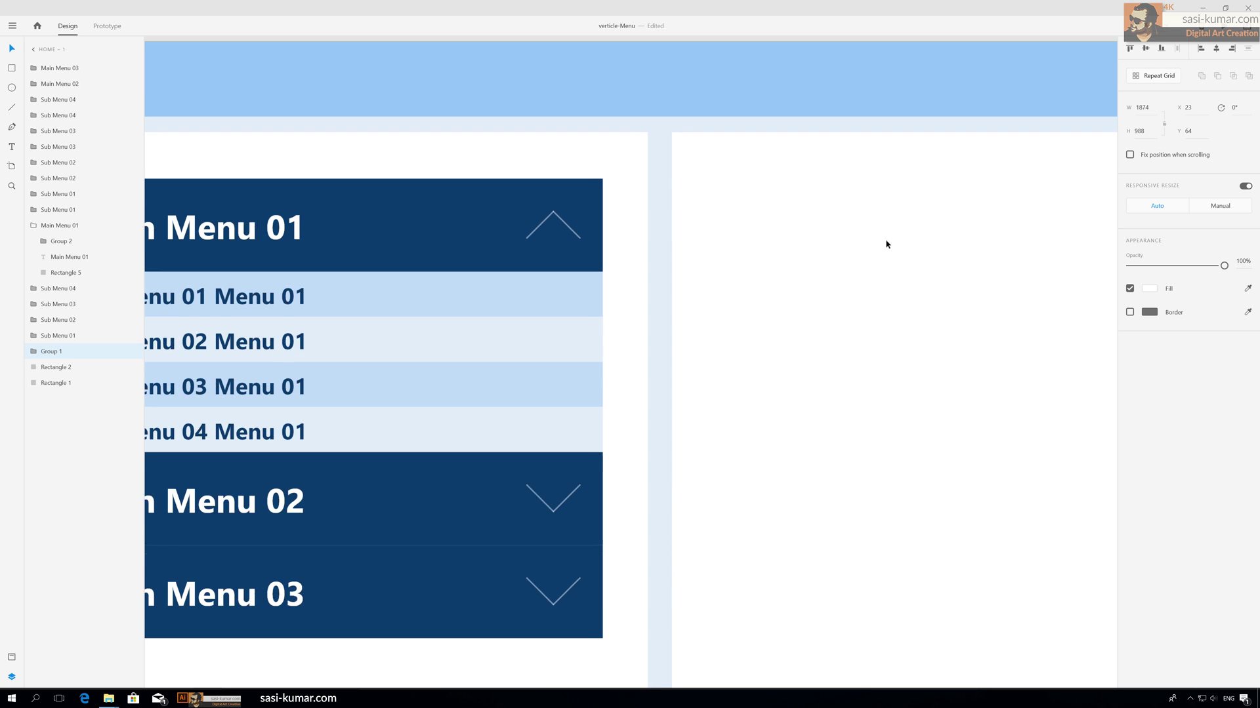
pyautogui.moveTo(669, 199); pyautogui.dragTo(164, 125)
pyautogui.moveTo(890, 224); pyautogui.dragTo(429, 150)
pyautogui.doubleClick(580, 202)
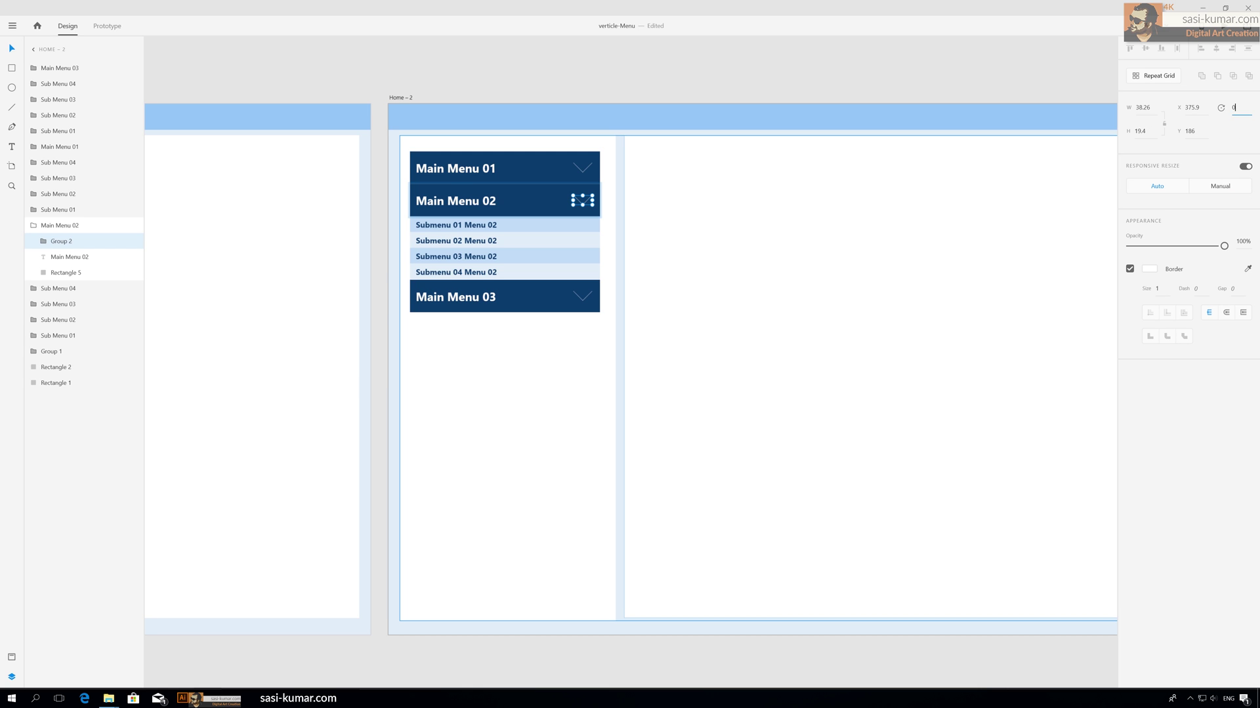
pyautogui.press('Return')
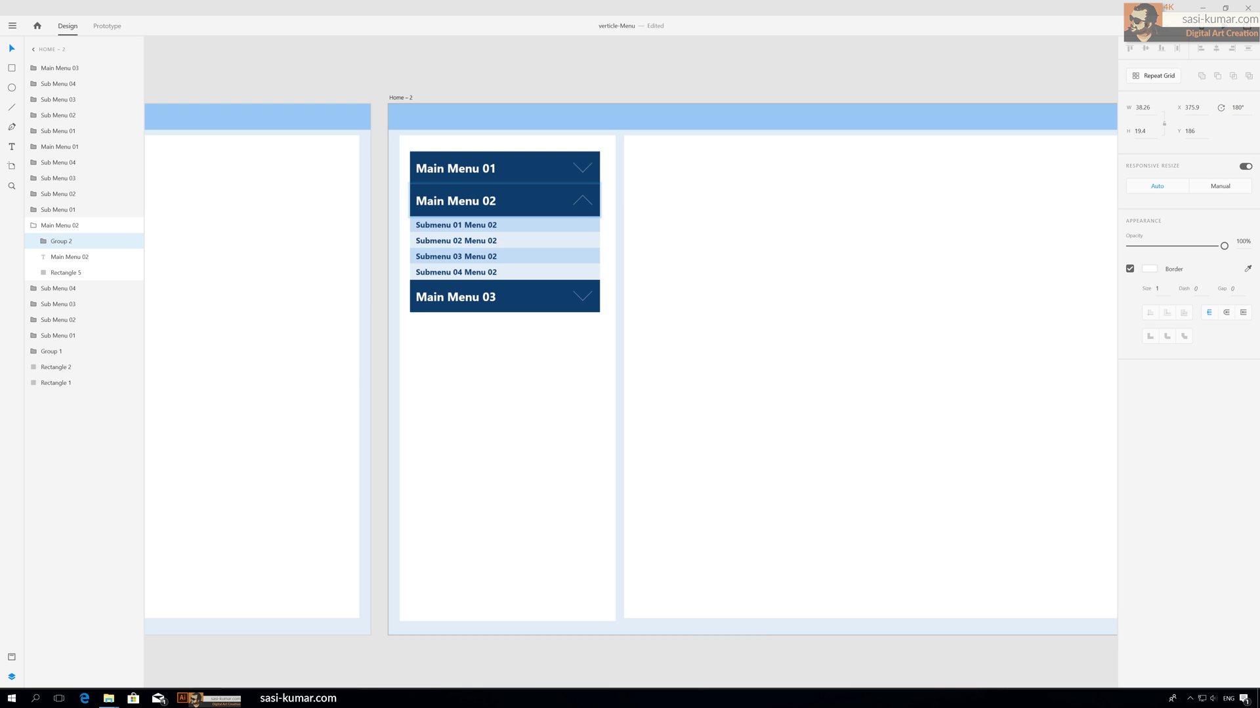
pyautogui.click(713, 82)
# - Rotate the arrow inside the Main Menu 03 button on the Home – 3 artboard by 180°
pyautogui.hscroll(10, 689, 93)
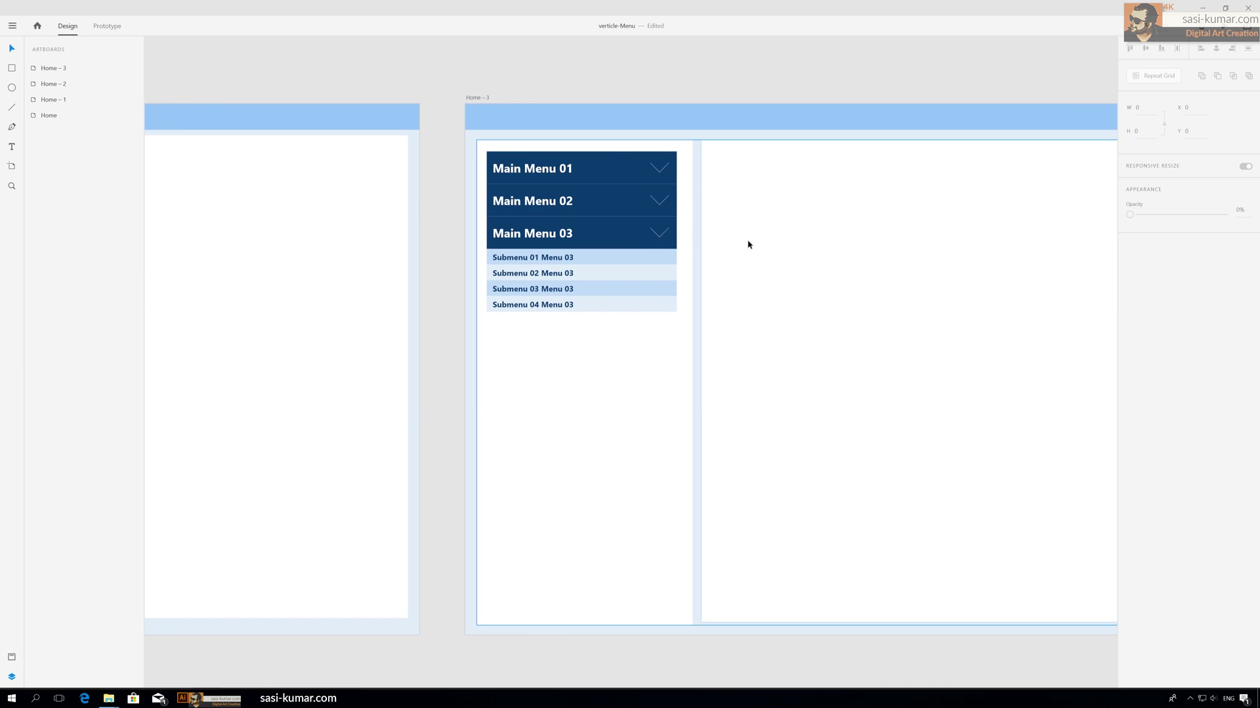
pyautogui.doubleClick(656, 235)
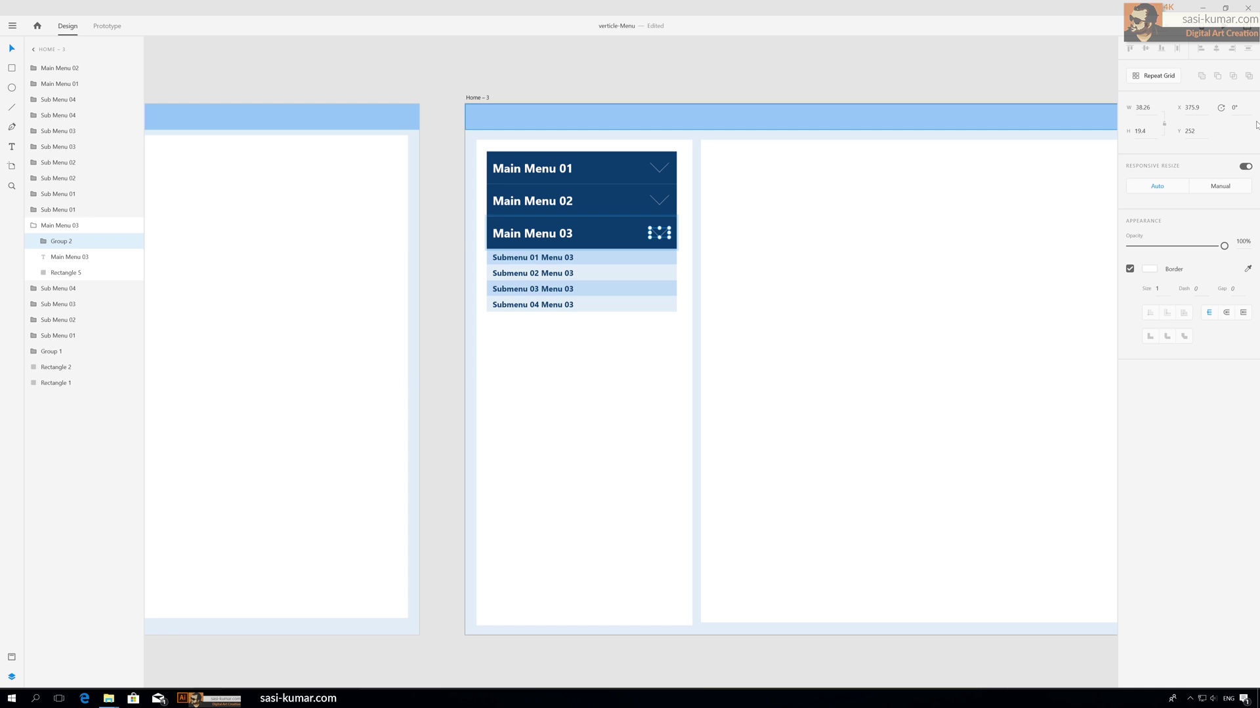
pyautogui.write('180')
pyautogui.press('Return')
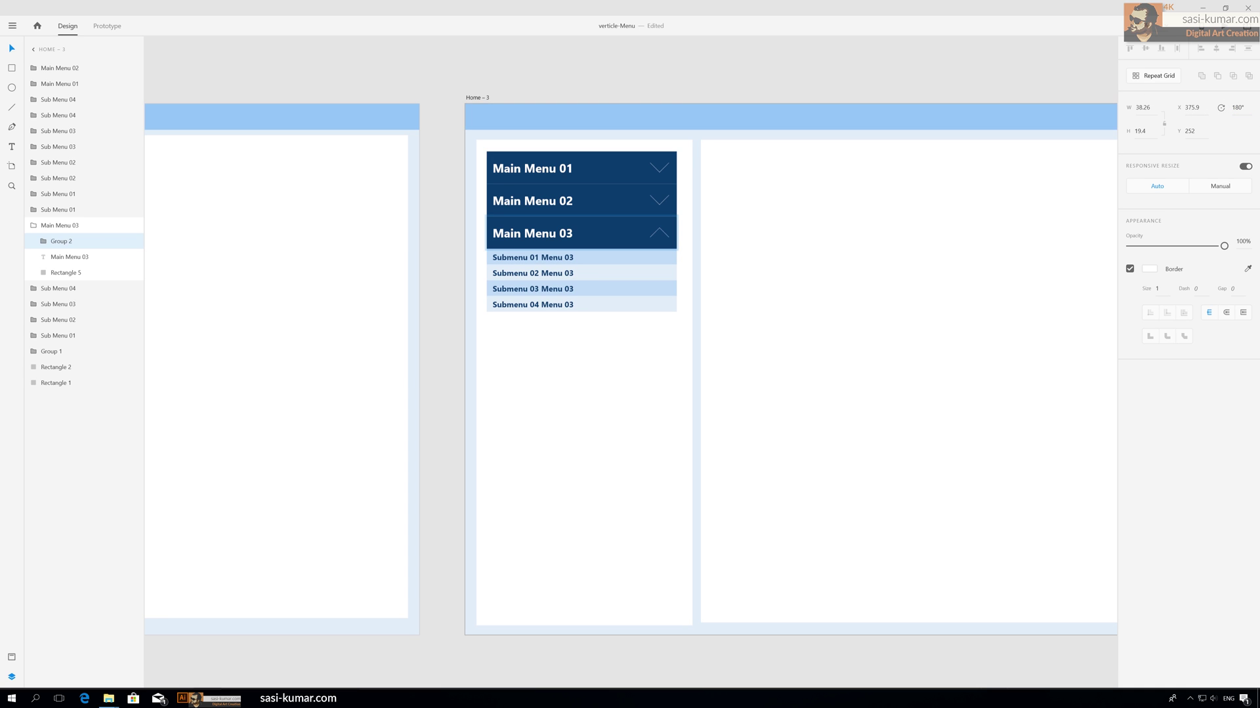
pyautogui.click(690, 96)
# - Switch to prototyping and connect the Main Menu 01 button on the Home artboard to the Home – 1 artboard
pyautogui.hotkey('ctrl', '-')
pyautogui.hotkey('ctrl', '-')
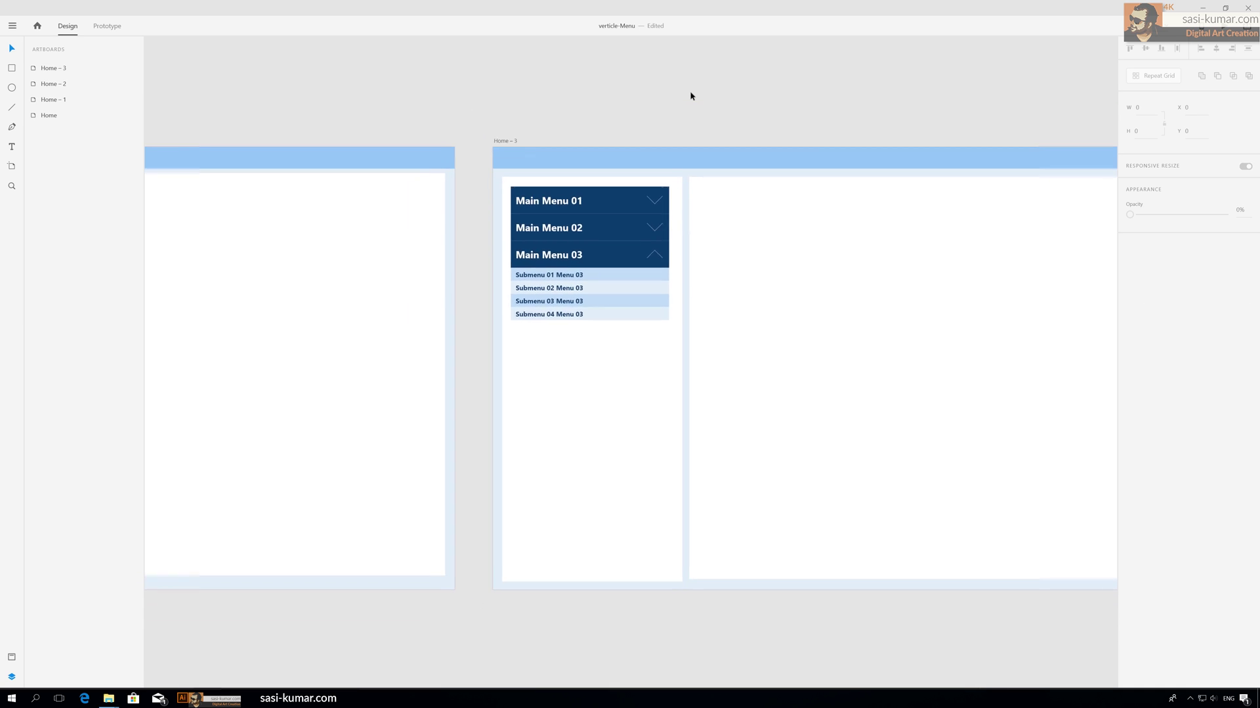
pyautogui.moveTo(600, 165); pyautogui.dragTo(770, 168)
pyautogui.hotkey('ctrl', '-')
pyautogui.moveTo(403, 171); pyautogui.dragTo(523, 171)
pyautogui.scroll(5, 523, 171)
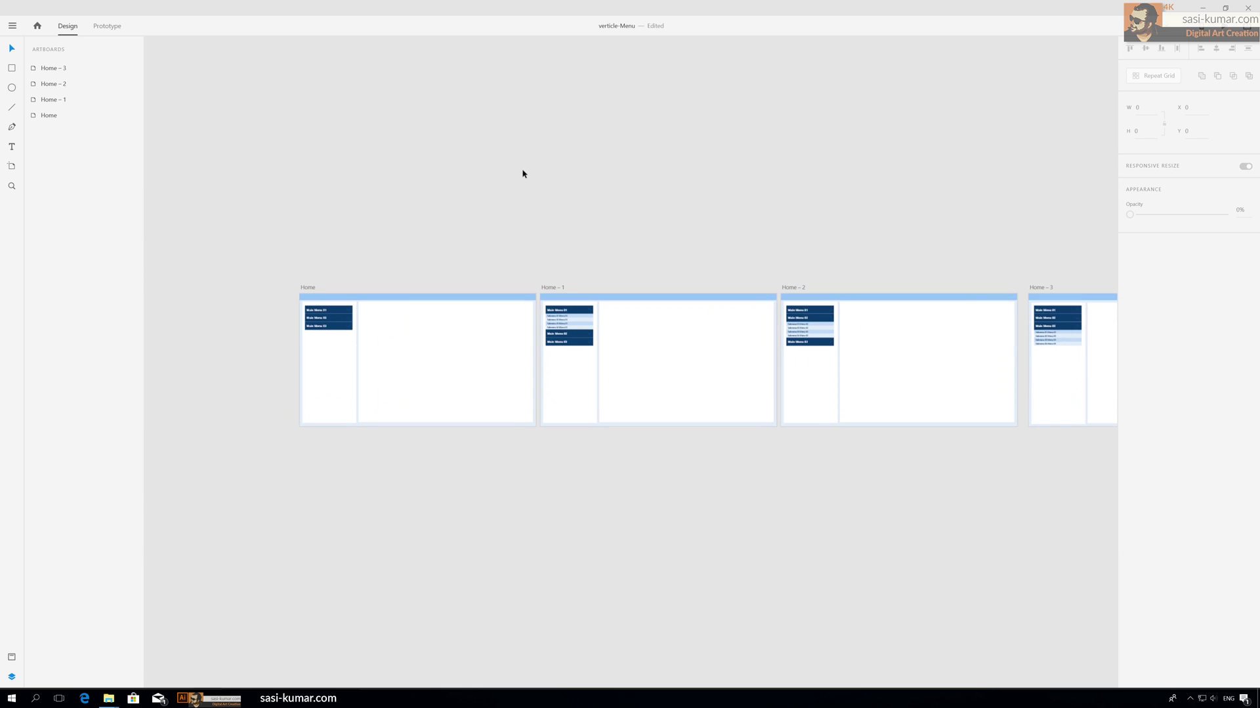
pyautogui.click(249, 291)
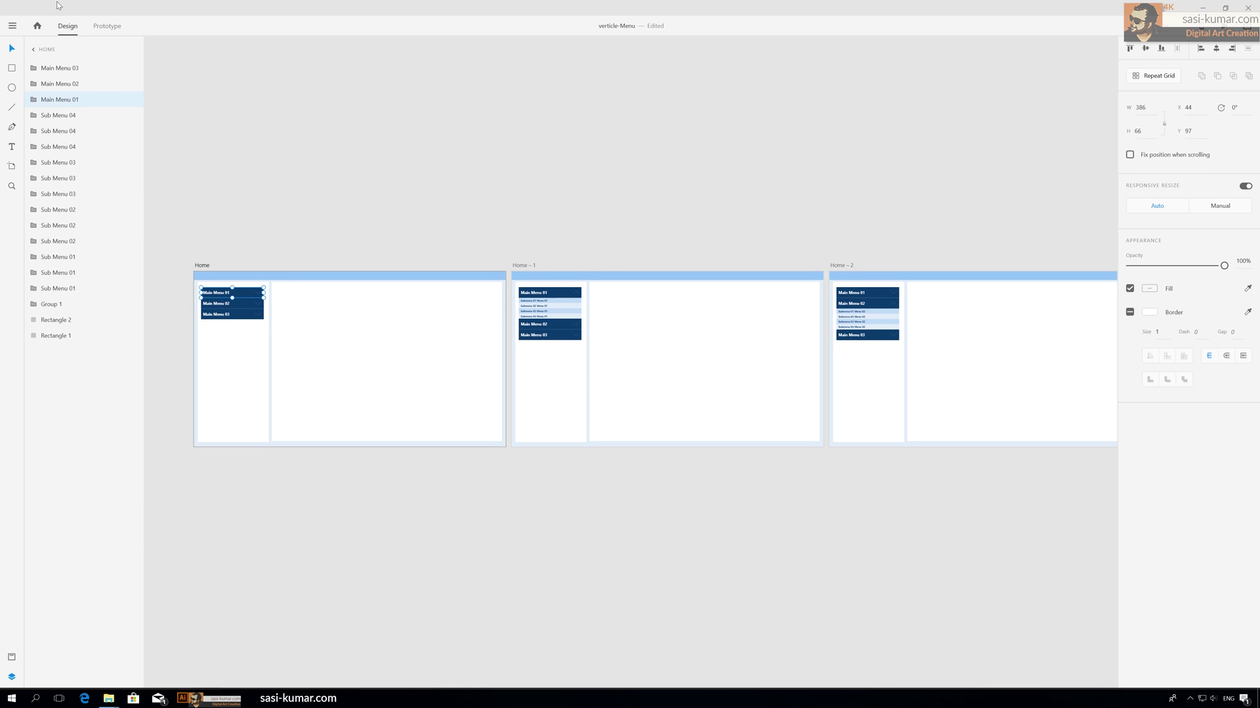
pyautogui.click(107, 26)
pyautogui.moveTo(267, 293); pyautogui.dragTo(709, 303)
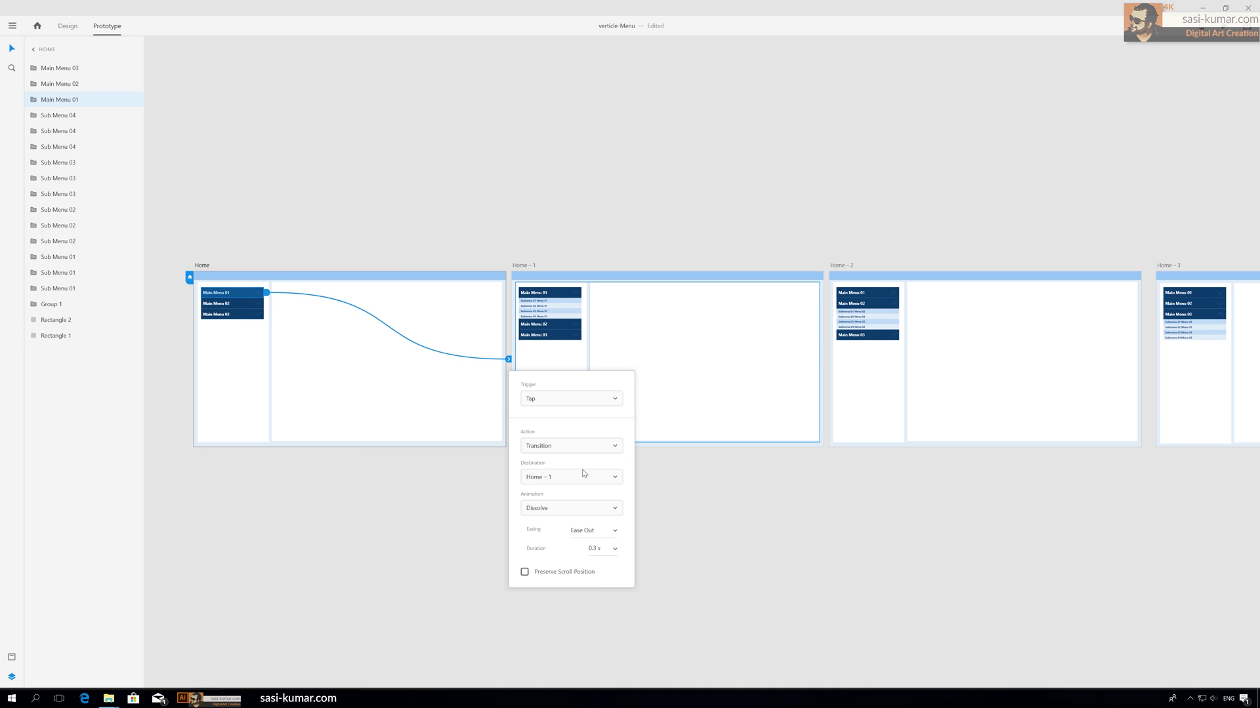
# - Set the action of the Main Menu 01 link to Auto-Animate with Ease In-Out easing
pyautogui.click(587, 452)
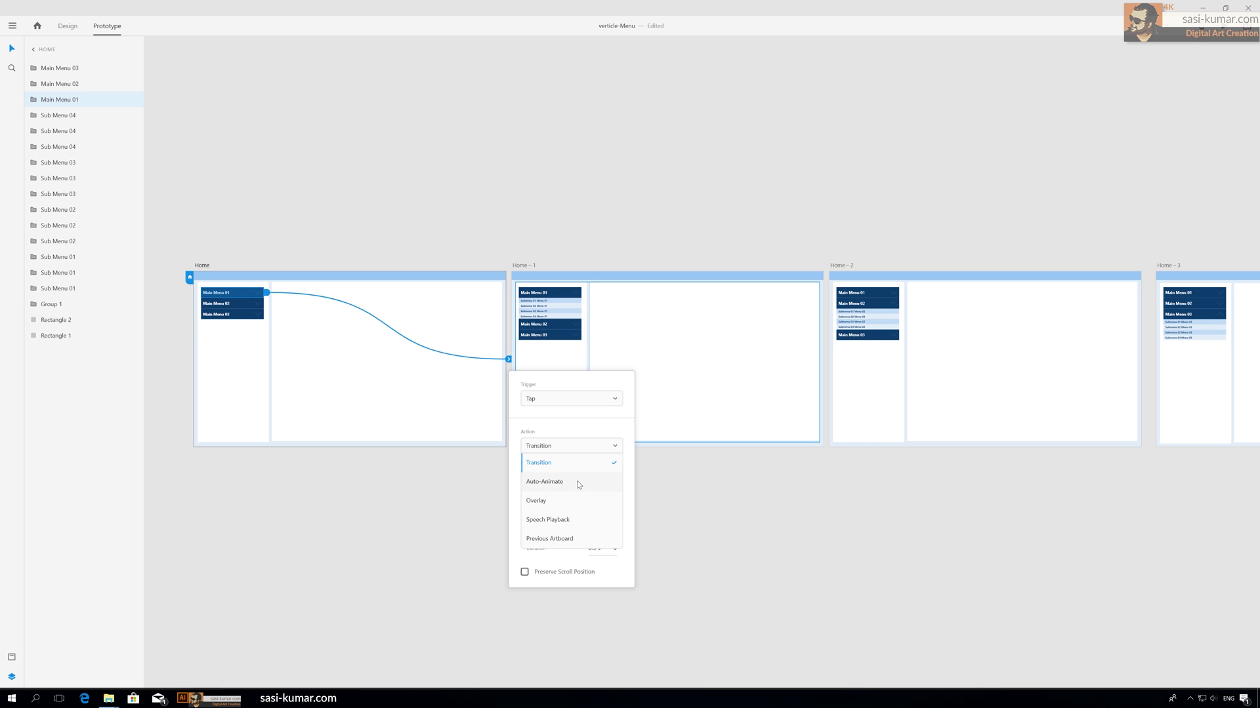
pyautogui.click(579, 483)
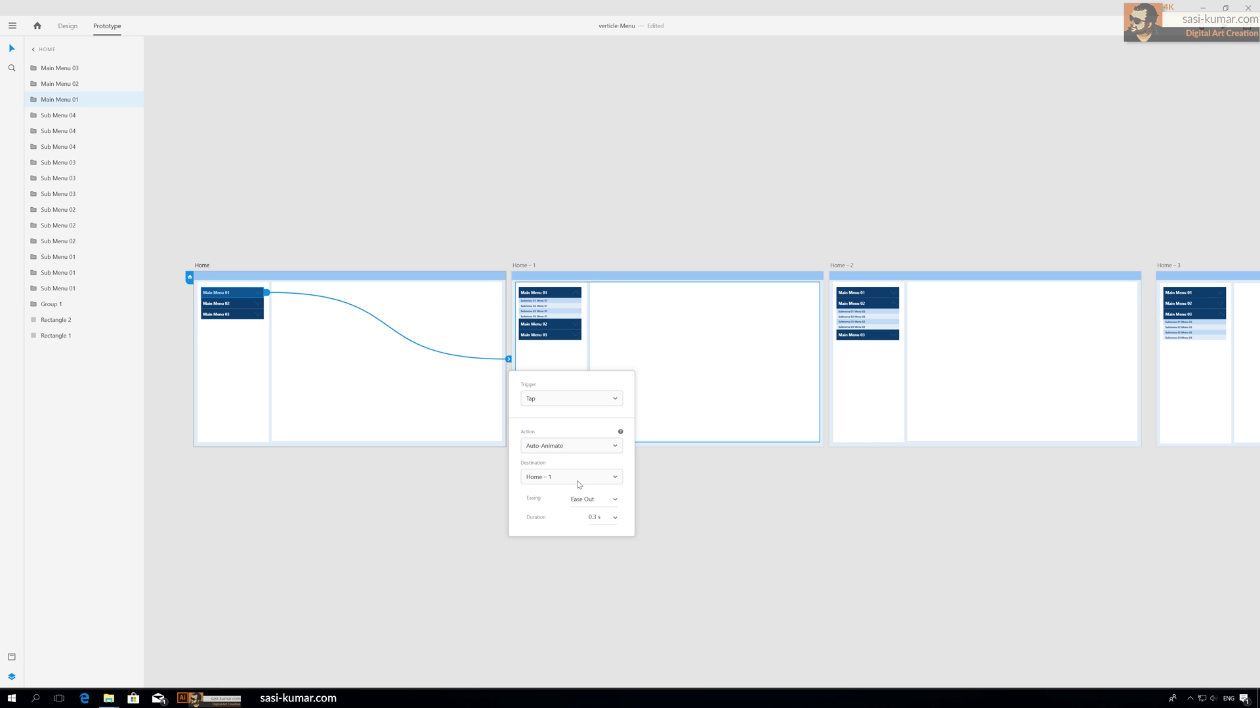
pyautogui.click(615, 502)
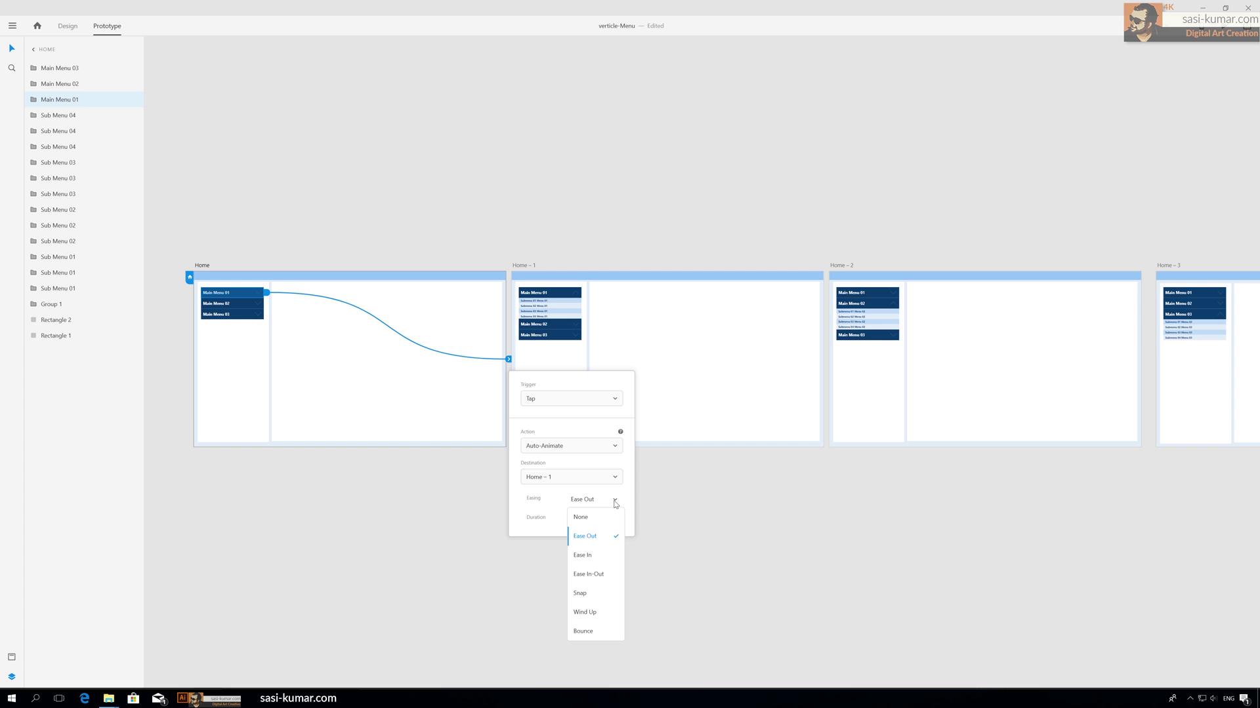
pyautogui.click(588, 574)
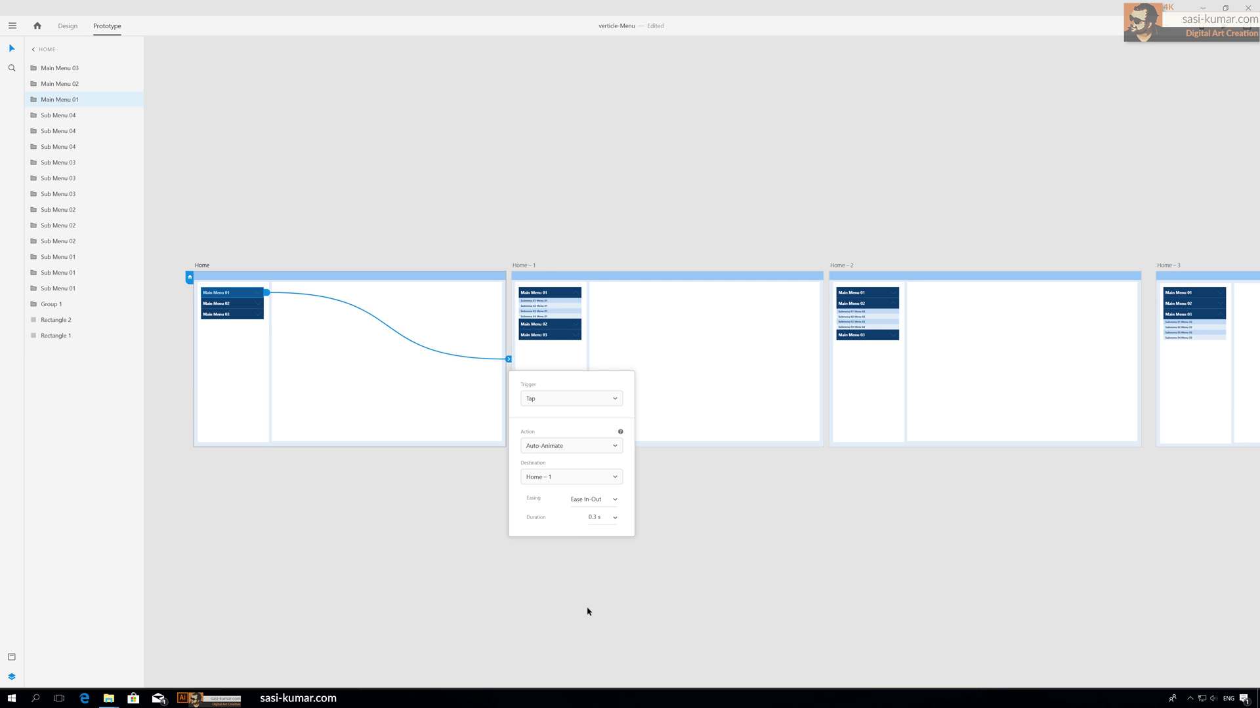
pyautogui.click(557, 246)
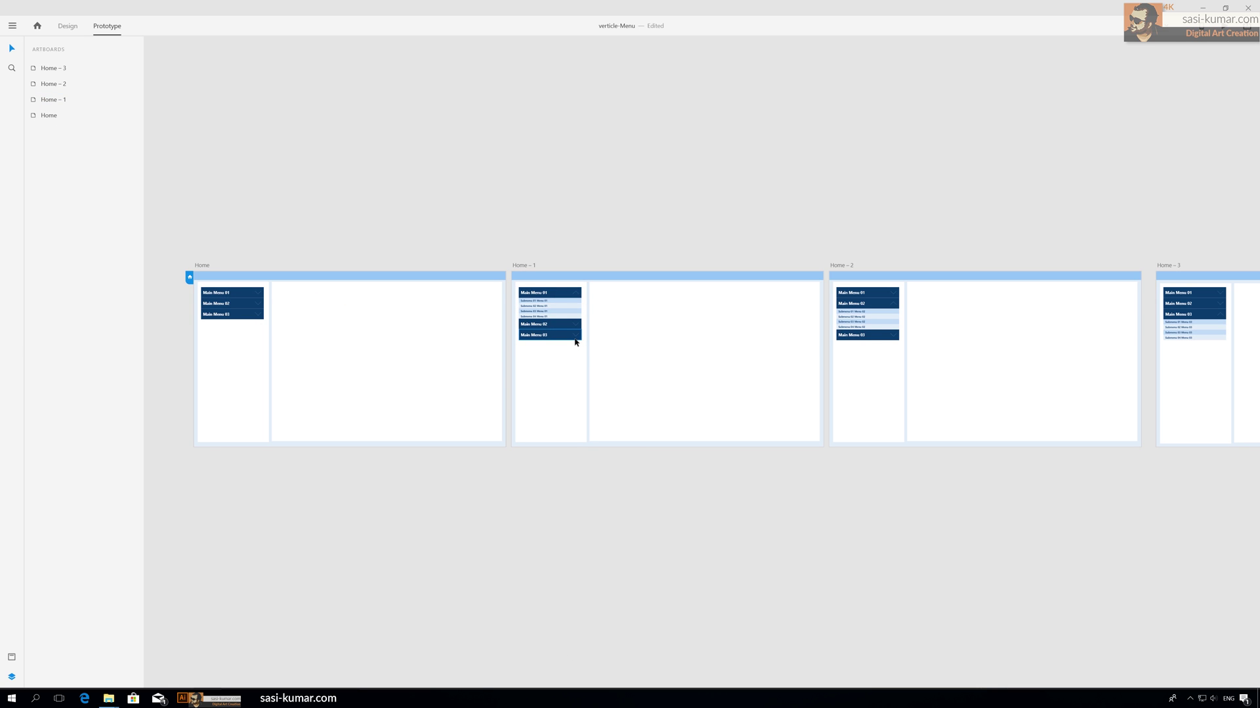
# - Connect the Main Menu 01 button on the Home – 1 artboard back to the Home artboard
pyautogui.click(573, 298)
pyautogui.moveTo(583, 293); pyautogui.dragTo(309, 338)
pyautogui.click(543, 230)
# - On the Home artboard, connect Main Menu 02 to Home – 2 and Main Menu 03 to Home – 3
pyautogui.click(246, 305)
pyautogui.moveTo(266, 304); pyautogui.dragTo(1003, 312)
pyautogui.click(255, 318)
pyautogui.moveTo(266, 315); pyautogui.dragTo(1190, 329)
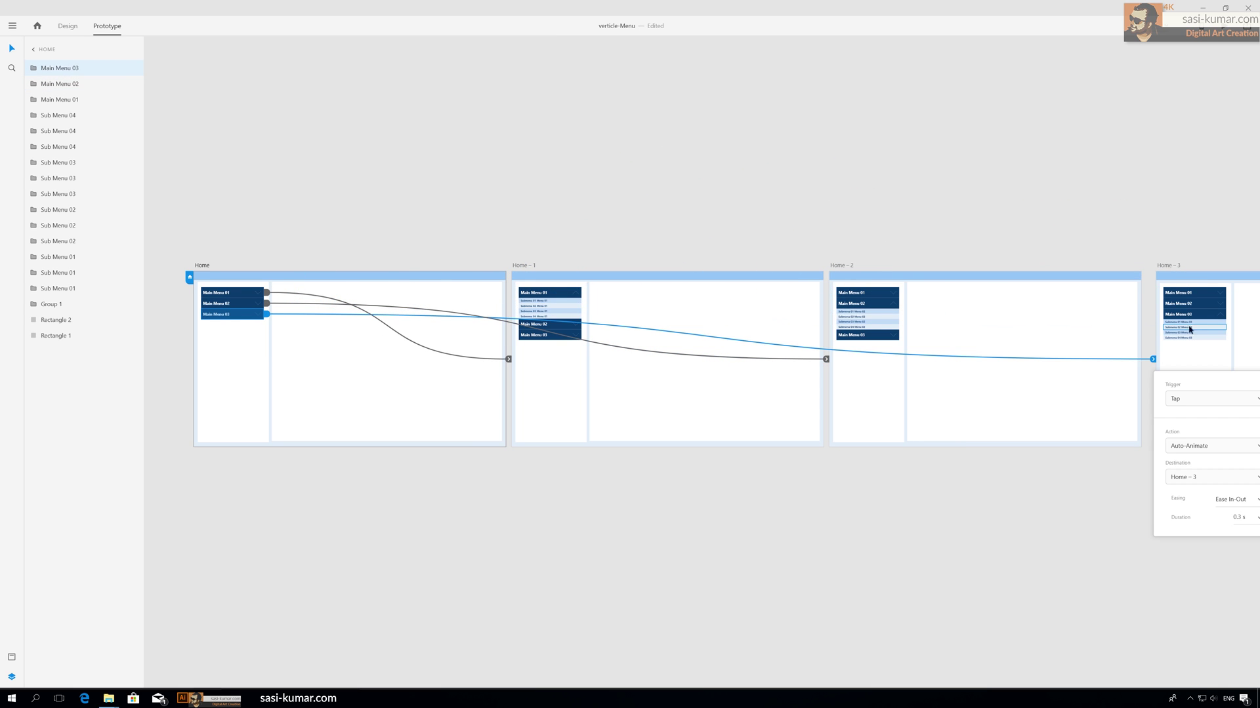
# - On the Home – 1 artboard, connect Main Menu 02 to Home – 2 and Main Menu 03 to Home – 3
pyautogui.moveTo(990, 197); pyautogui.dragTo(829, 189)
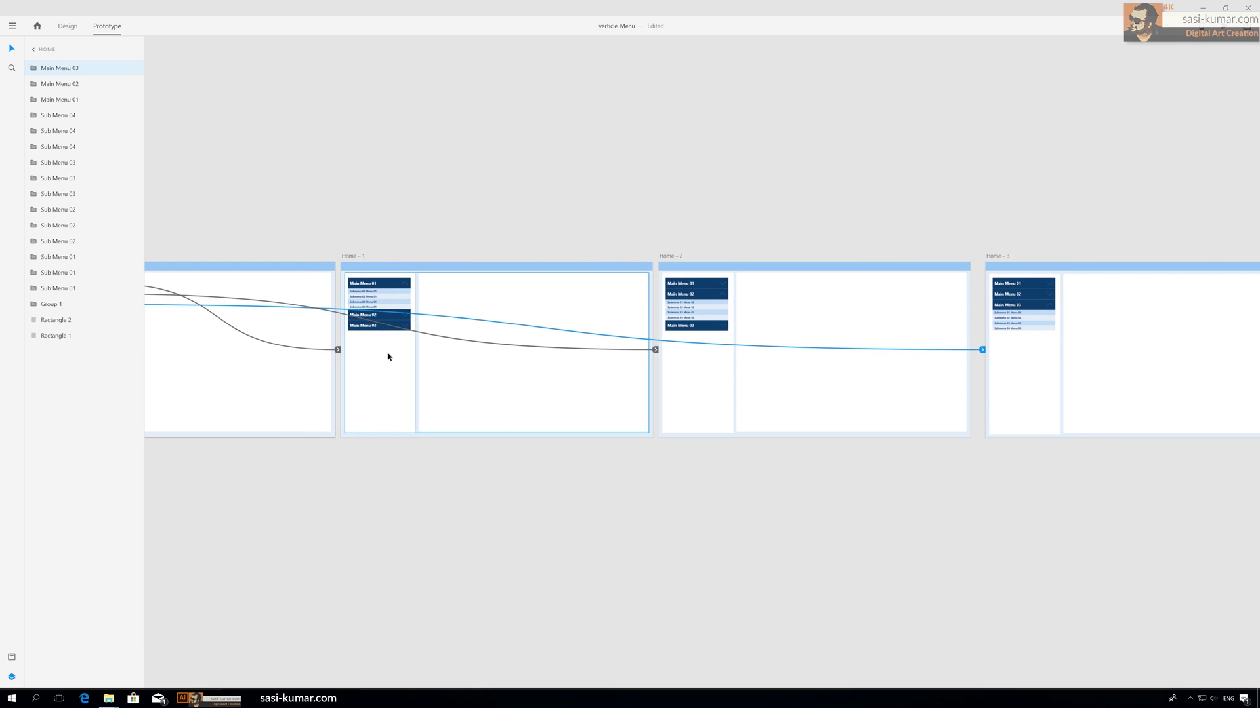
pyautogui.click(405, 287)
pyautogui.click(399, 313)
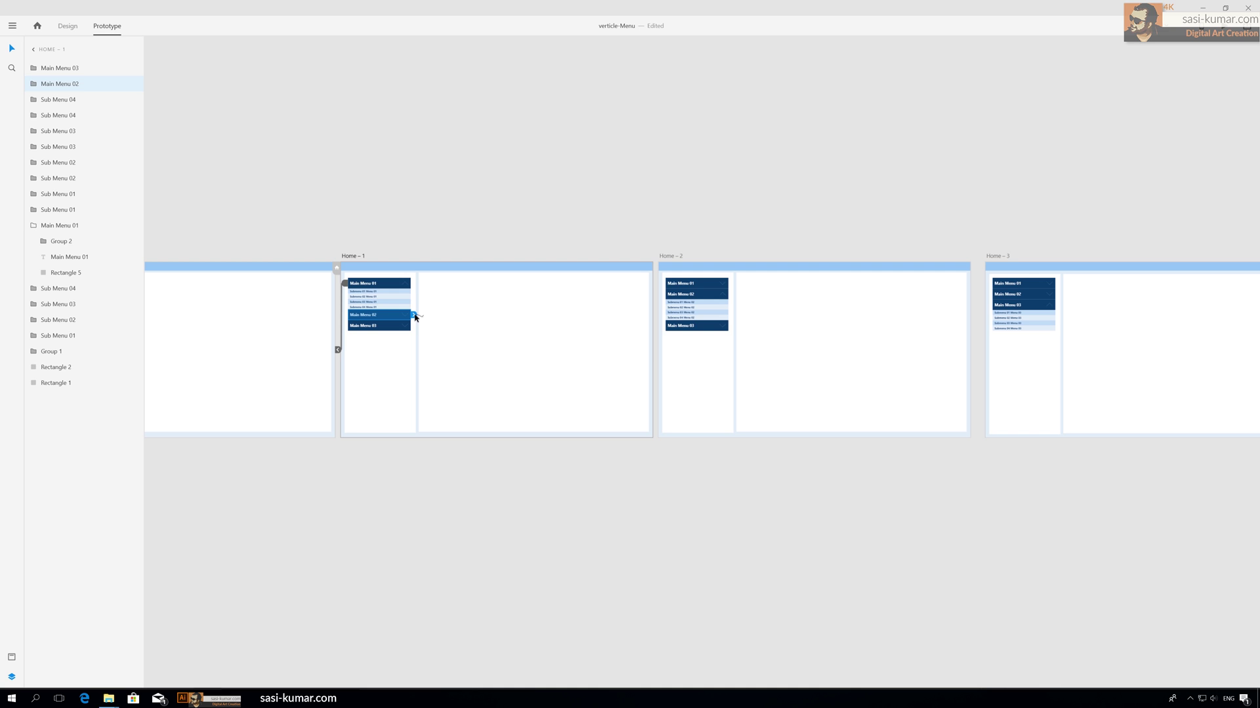
pyautogui.moveTo(415, 318); pyautogui.dragTo(899, 336)
pyautogui.click(410, 327)
pyautogui.moveTo(413, 327); pyautogui.dragTo(1070, 354)
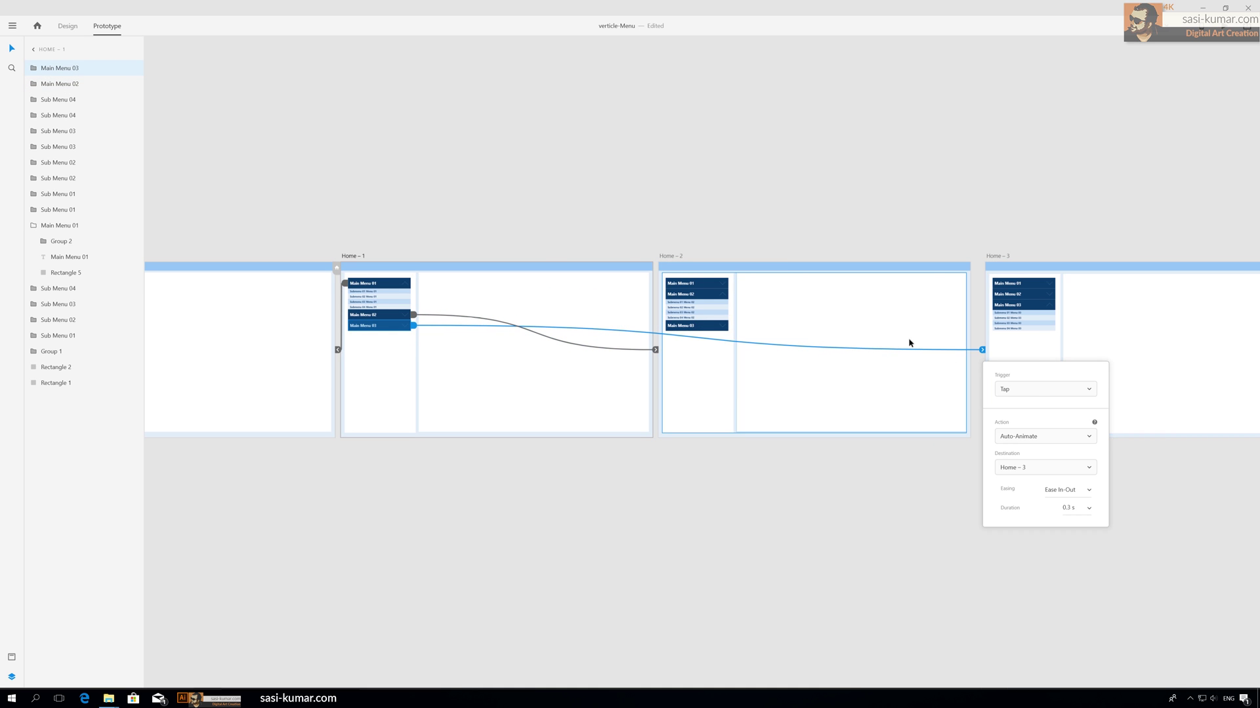
# - On the Home – 2 artboard, connect Main Menu 01 to Home and Main Menu 02 to Home – 1
pyautogui.click(776, 259)
pyautogui.click(693, 284)
pyautogui.moveTo(731, 283); pyautogui.dragTo(243, 328)
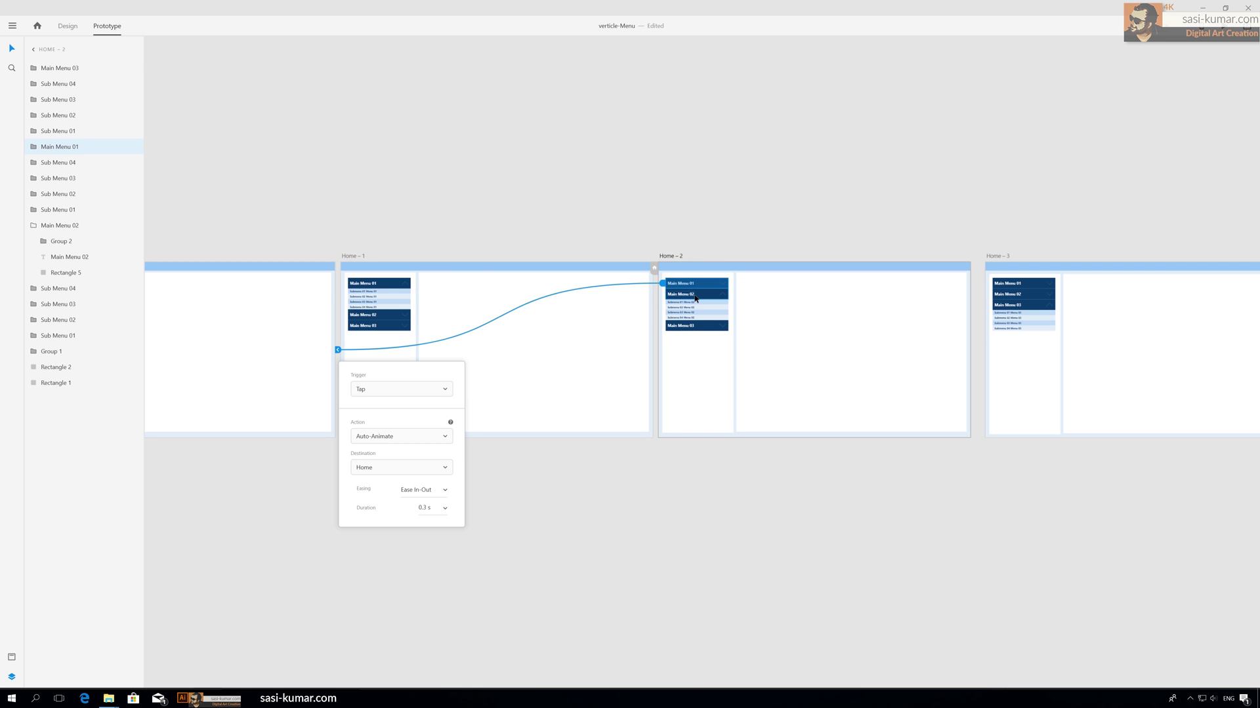
pyautogui.click(696, 299)
pyautogui.moveTo(731, 293); pyautogui.dragTo(484, 360)
# - Connect Main Menu 03 on the Home – 2 artboard to the Home – 3 artboard
pyautogui.click(725, 332)
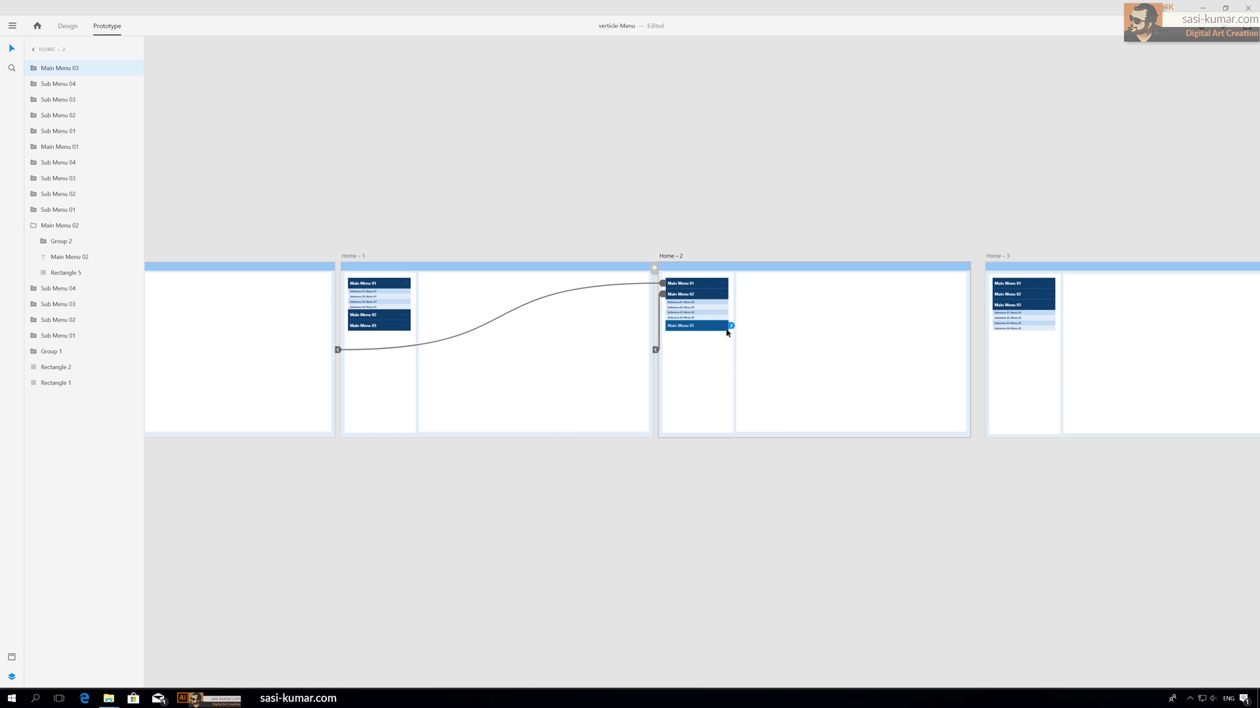
pyautogui.moveTo(731, 328); pyautogui.dragTo(1076, 357)
# - On the Home – 3 artboard, connect Main Menu 01 to Home – 1, and both Main Menu 02 and Main Menu 03 to Home – 2
pyautogui.click(1054, 287)
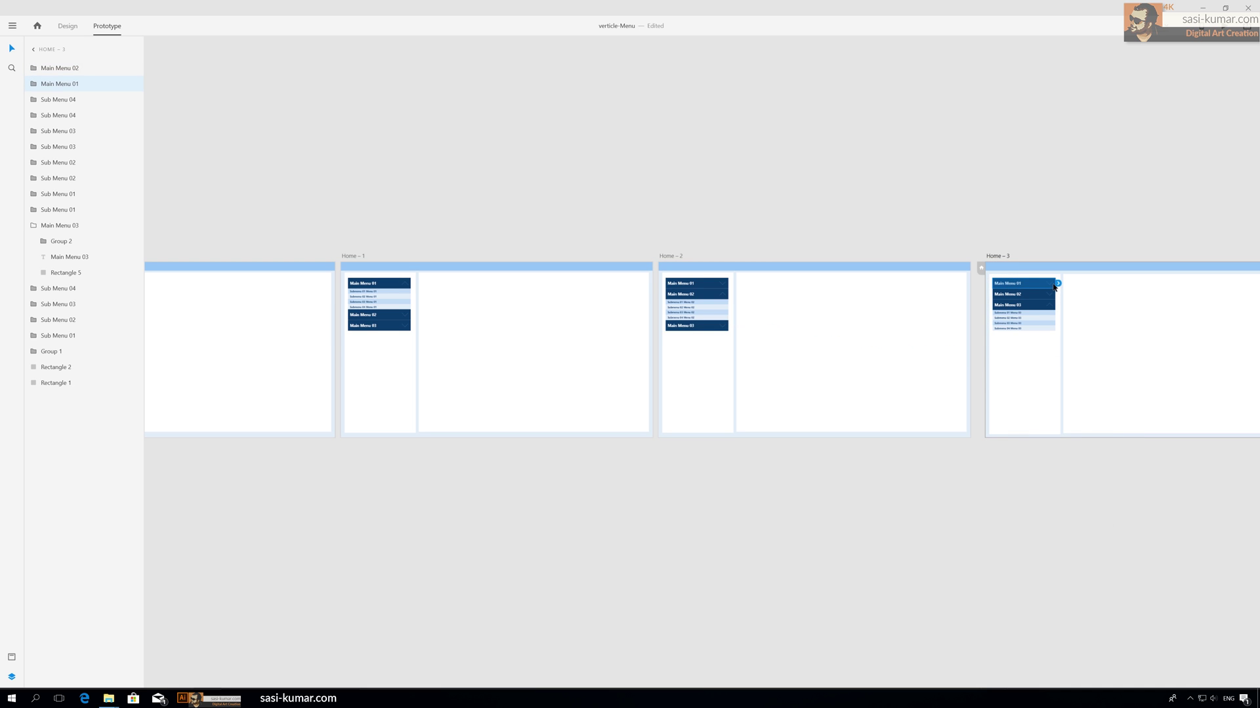
pyautogui.moveTo(841, 324); pyautogui.dragTo(755, 341)
pyautogui.click(1029, 297)
pyautogui.moveTo(862, 371); pyautogui.dragTo(863, 372)
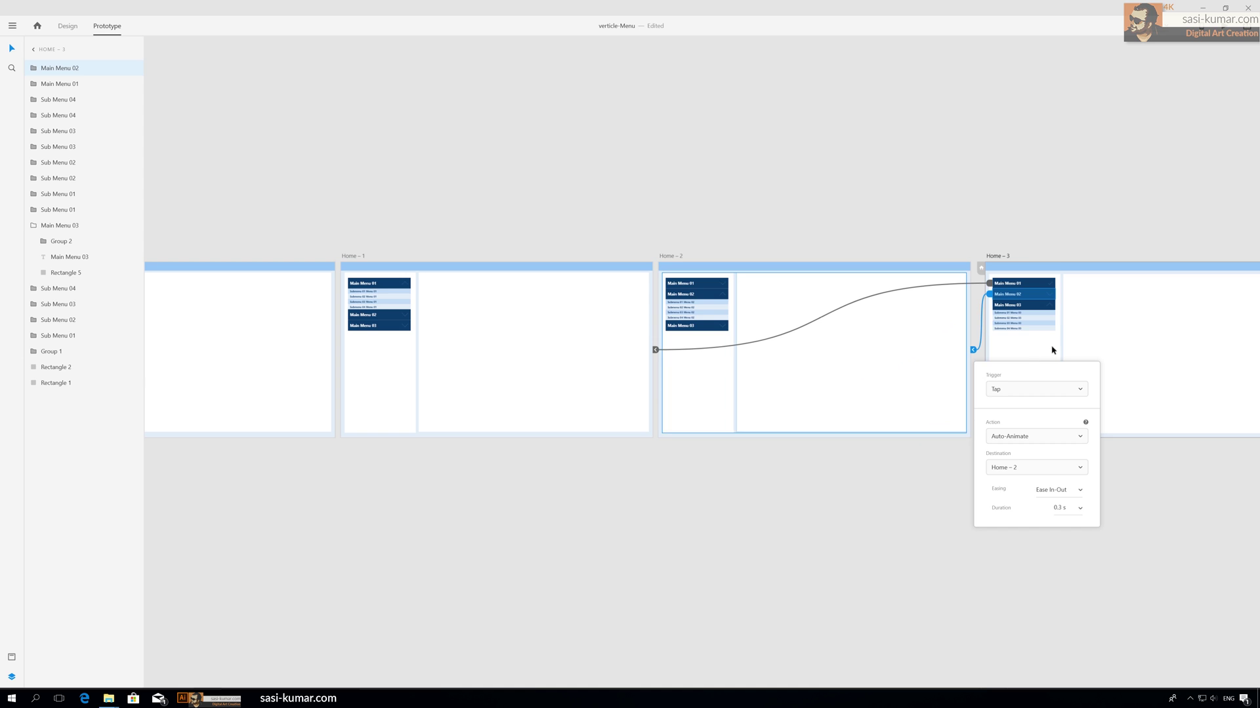
pyautogui.click(1049, 312)
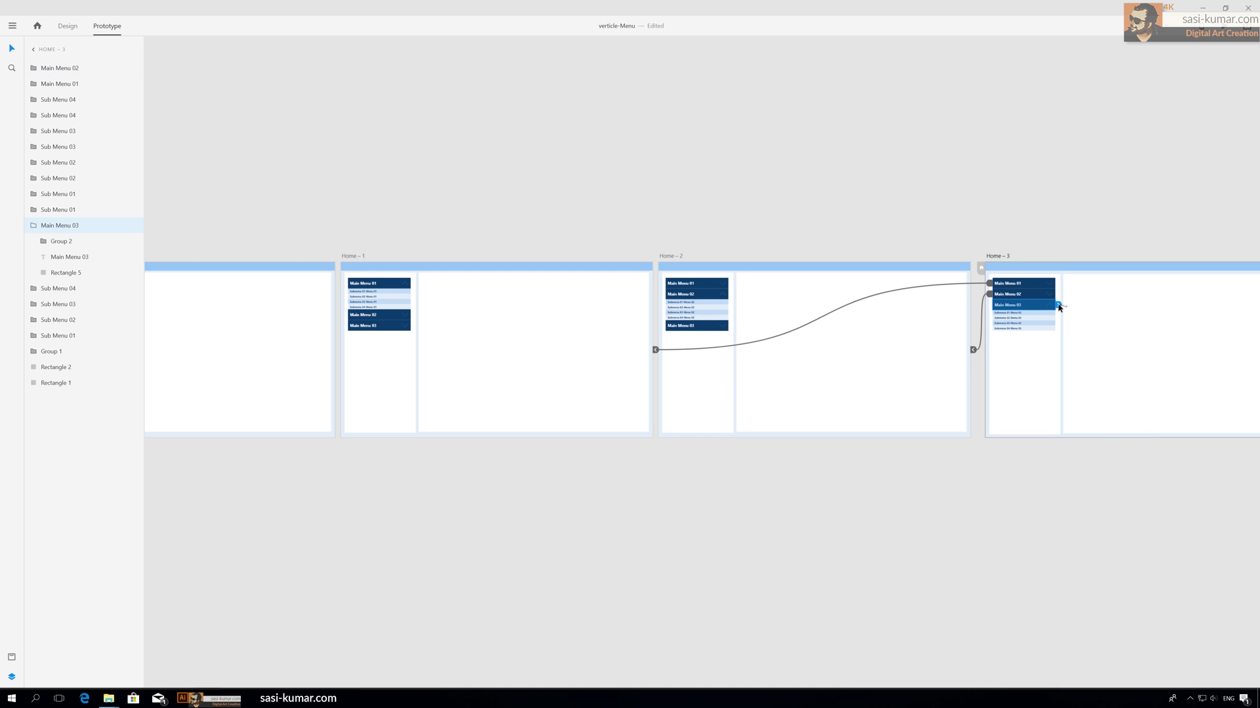
pyautogui.moveTo(1057, 306); pyautogui.dragTo(815, 402)
# - Redirect the Main Menu 02 connection on the Home – 2 artboard to the Home artboard
pyautogui.click(747, 149)
pyautogui.scroll(-4, 700, 264)
pyautogui.moveTo(554, 222); pyautogui.dragTo(665, 181)
pyautogui.scroll(4, 534, 222)
pyautogui.hotkey('ctrl', '=')
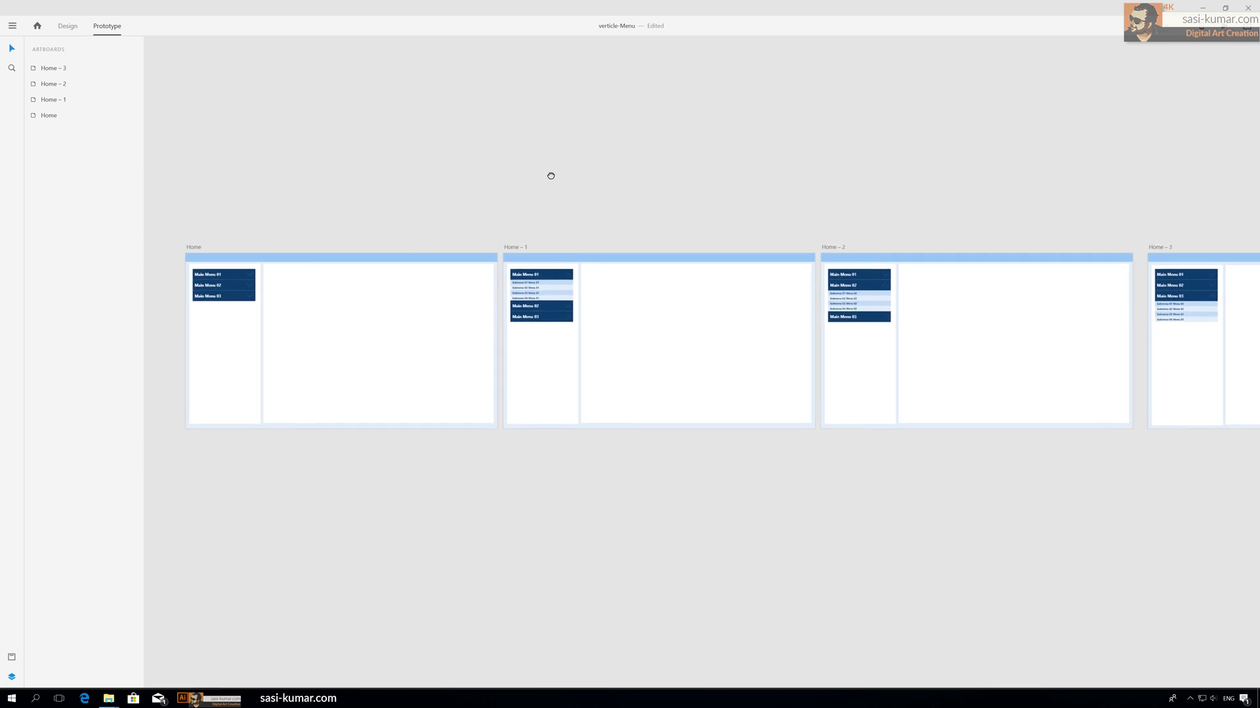
pyautogui.moveTo(551, 175); pyautogui.dragTo(577, 173)
pyautogui.hotkey('ctrl', '=')
pyautogui.click(989, 252)
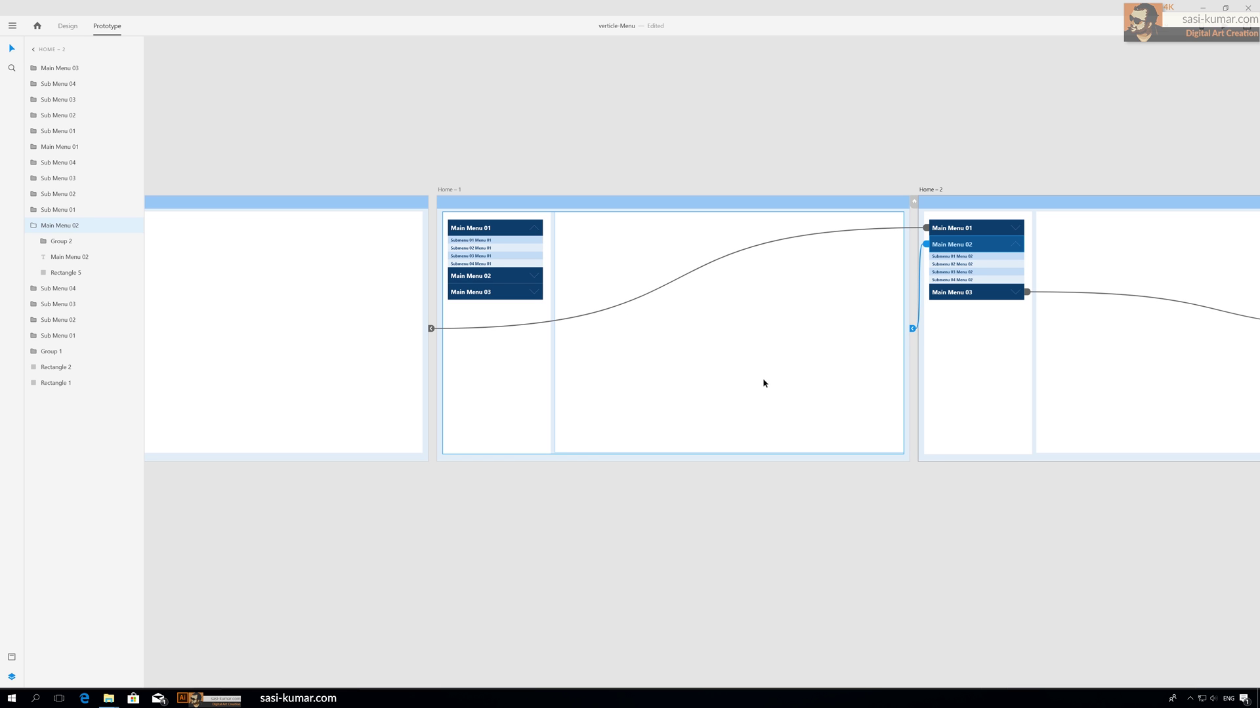
pyautogui.scroll(-2, 763, 383)
pyautogui.click(710, 215)
pyautogui.click(726, 277)
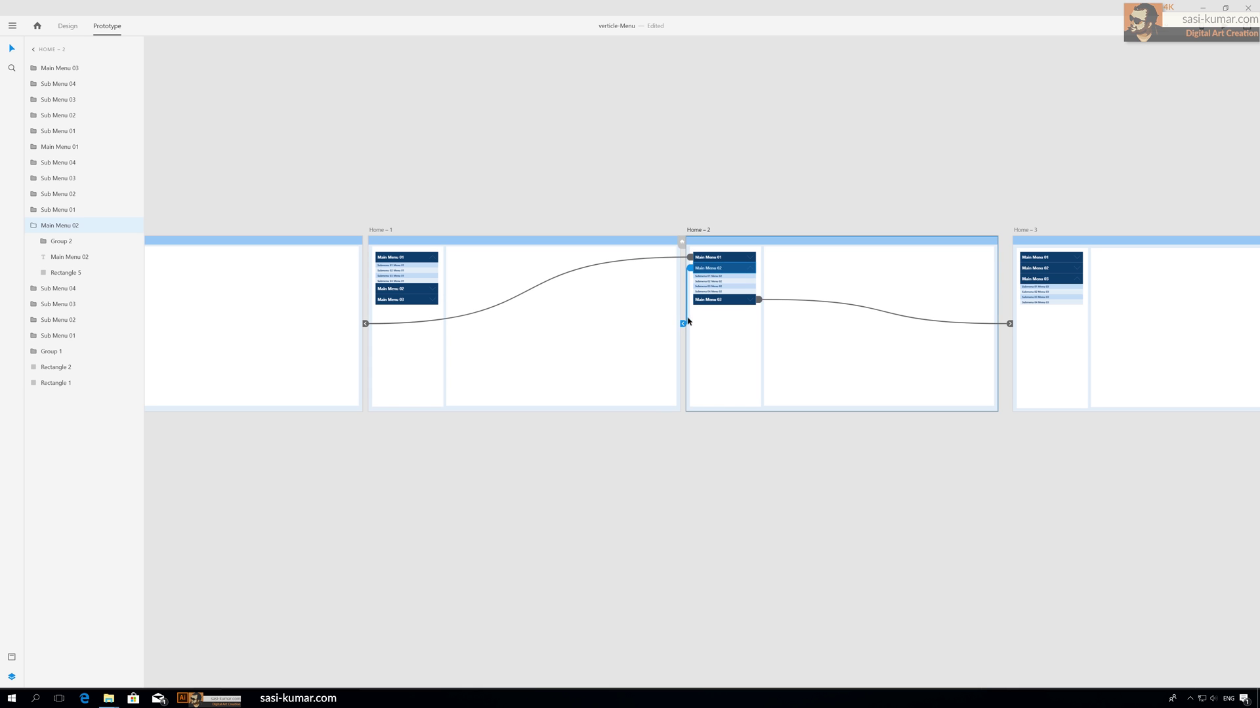
pyautogui.moveTo(688, 321); pyautogui.dragTo(400, 325)
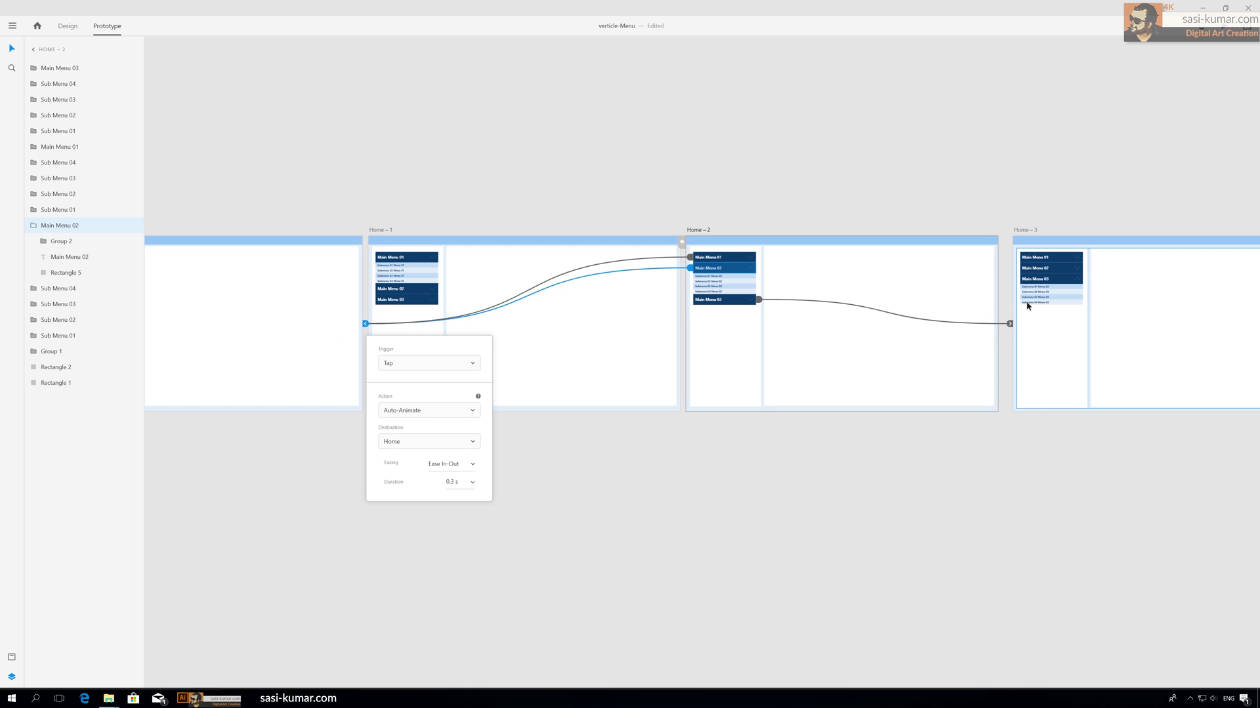
# - Redirect the Main Menu 03 connection on the Home – 3 artboard to the Home artboard
pyautogui.click(1061, 287)
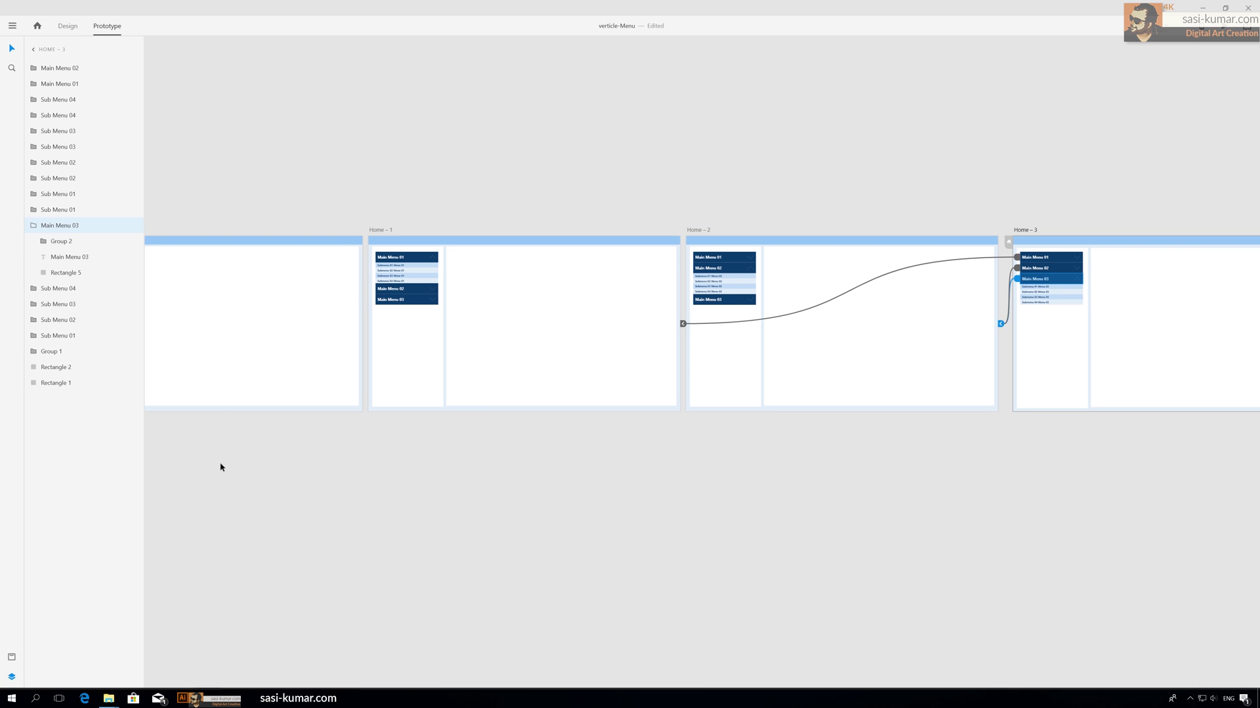
pyautogui.click(1003, 332)
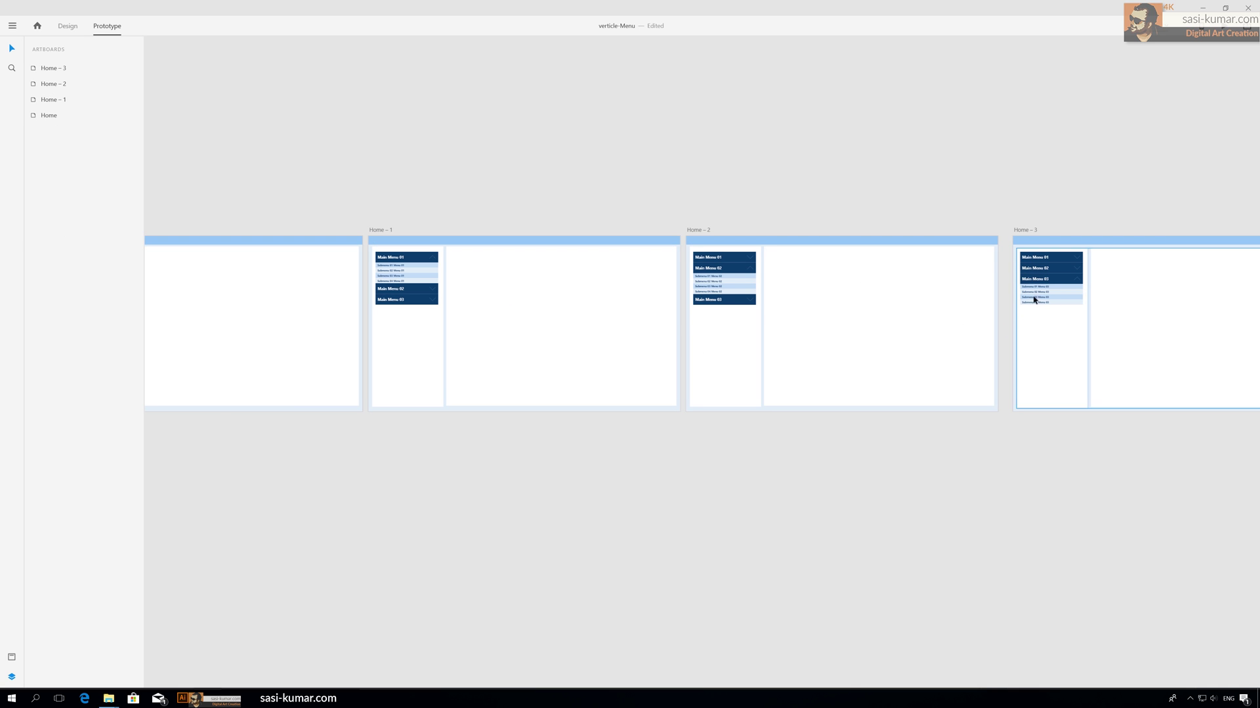
pyautogui.click(1050, 280)
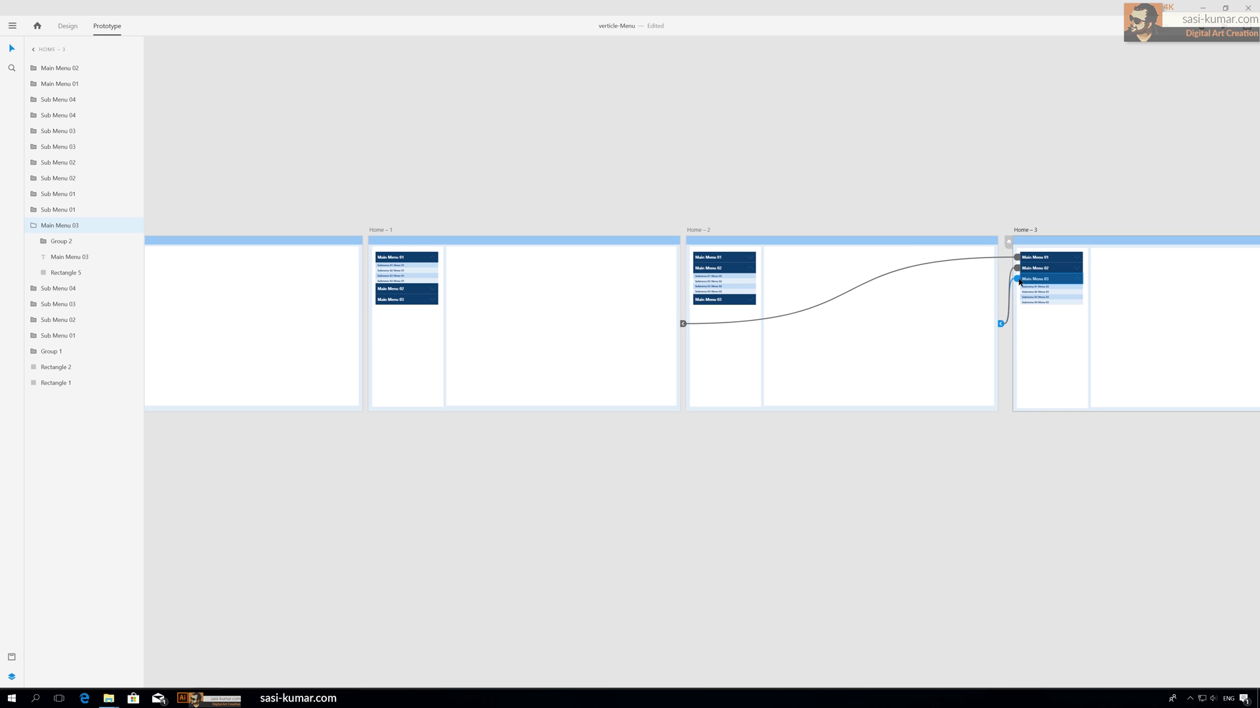
pyautogui.moveTo(1001, 324); pyautogui.dragTo(223, 325)
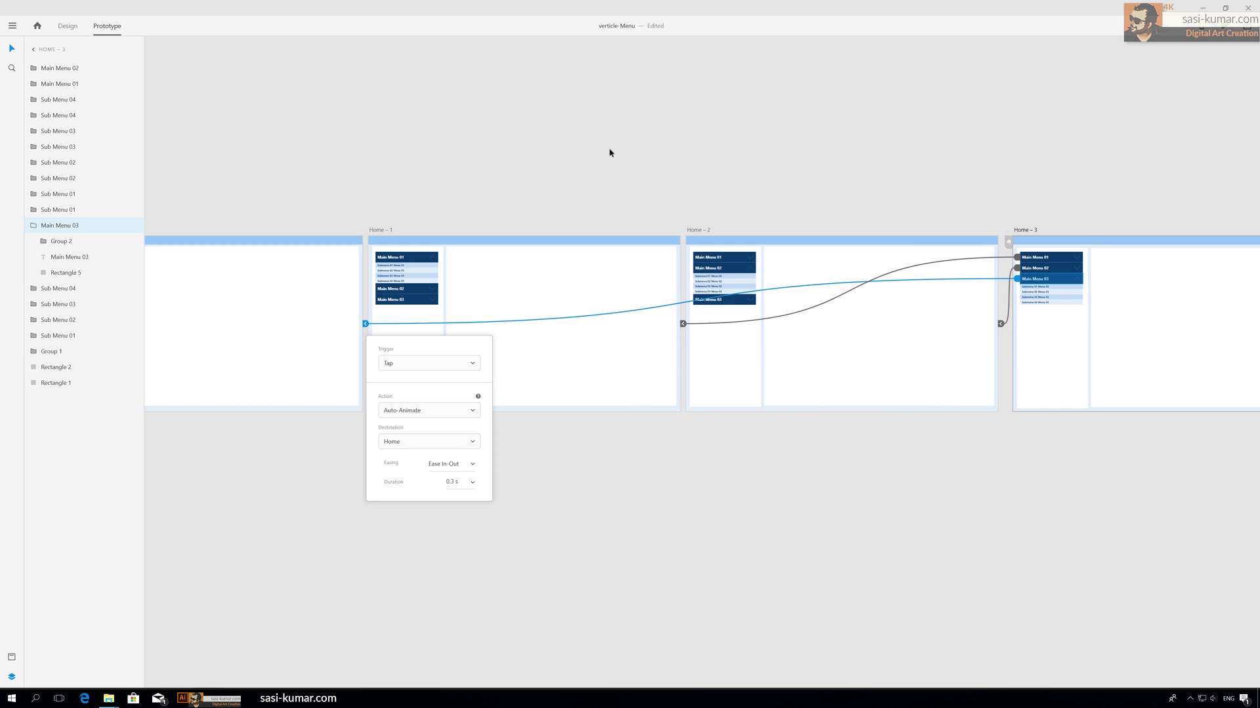
pyautogui.click(613, 153)
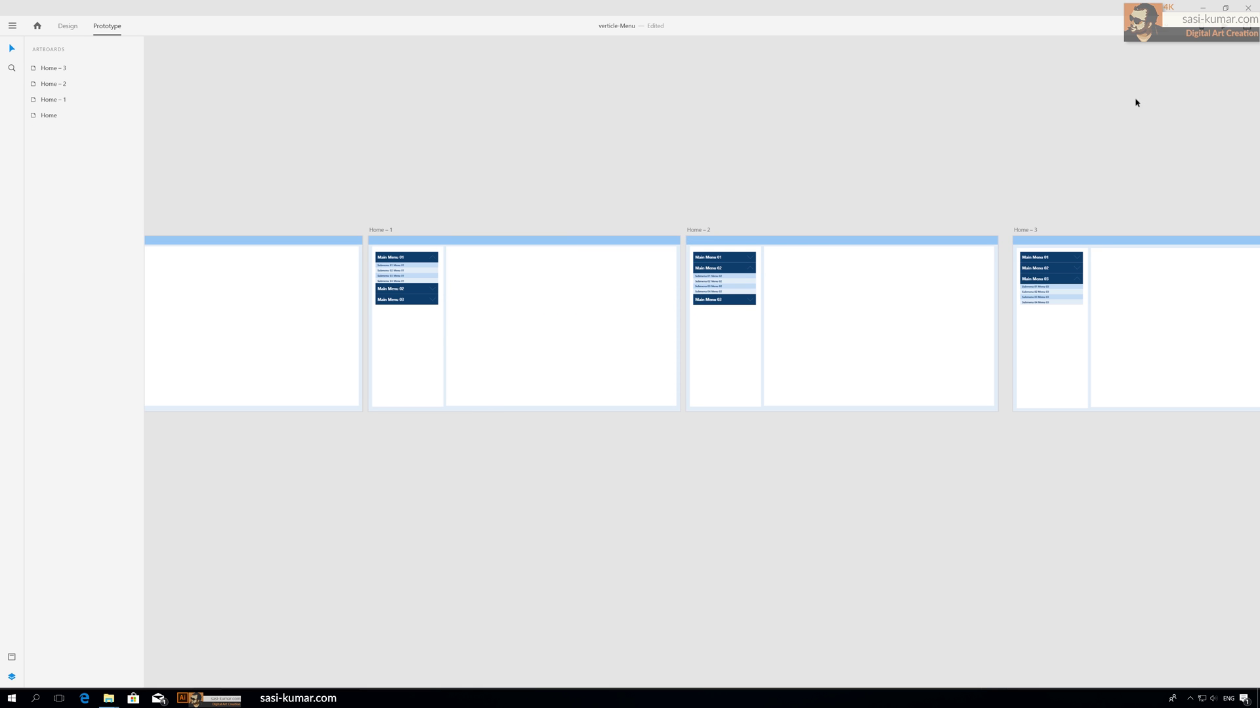
# - Preview the prototype, test expanding and collapsing Main Menu 01, 02 and 03, and close the preview
pyautogui.hotkey('ctrl', 'Return')
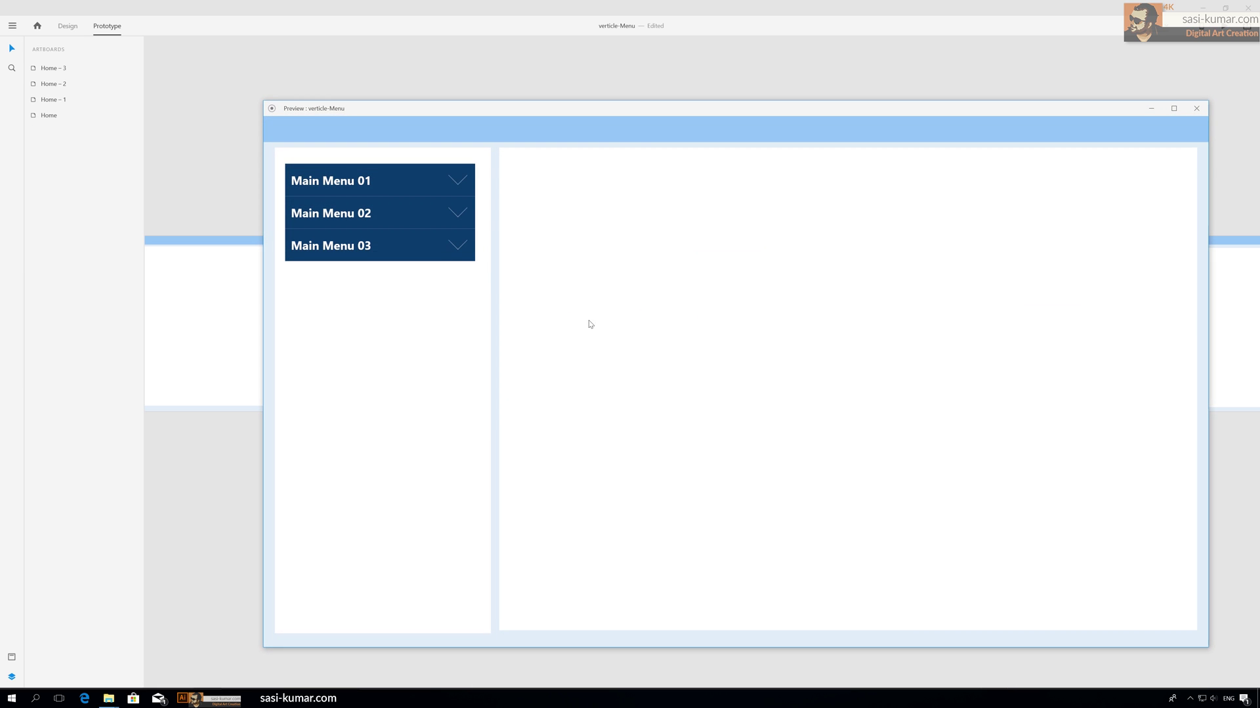
pyautogui.click(379, 191)
pyautogui.click(389, 288)
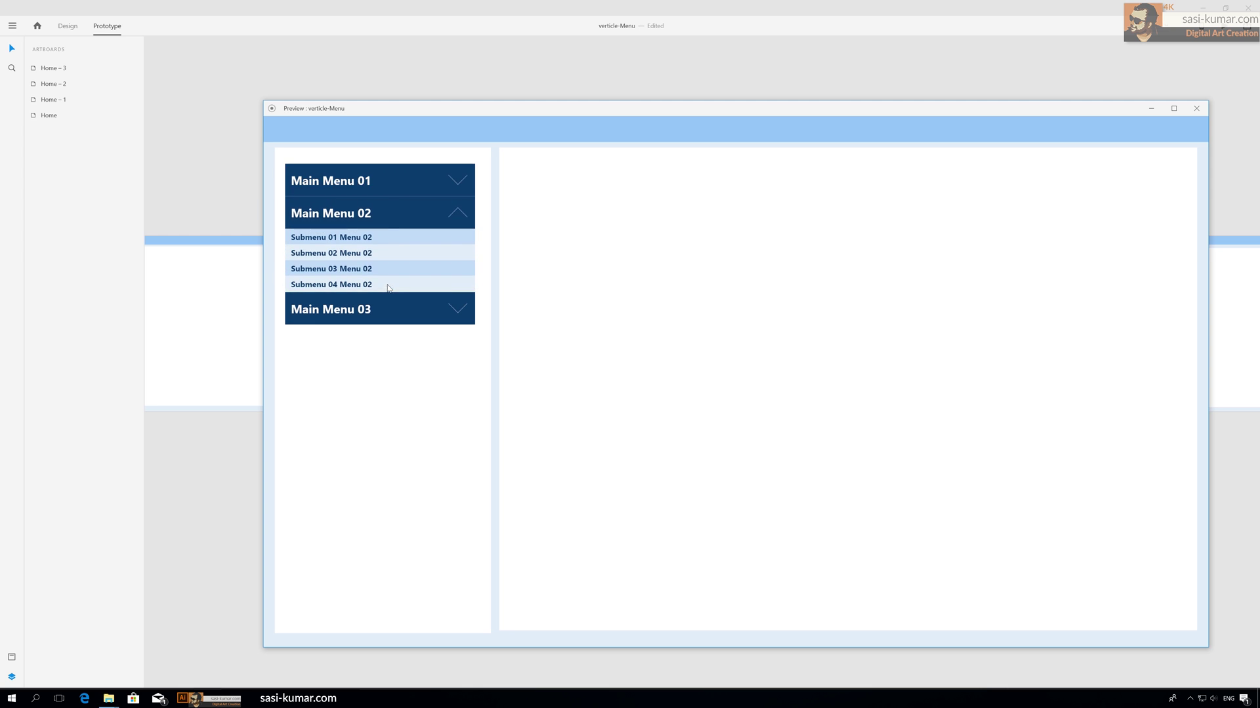
pyautogui.click(399, 214)
pyautogui.click(394, 253)
pyautogui.click(390, 255)
pyautogui.click(400, 210)
pyautogui.click(400, 211)
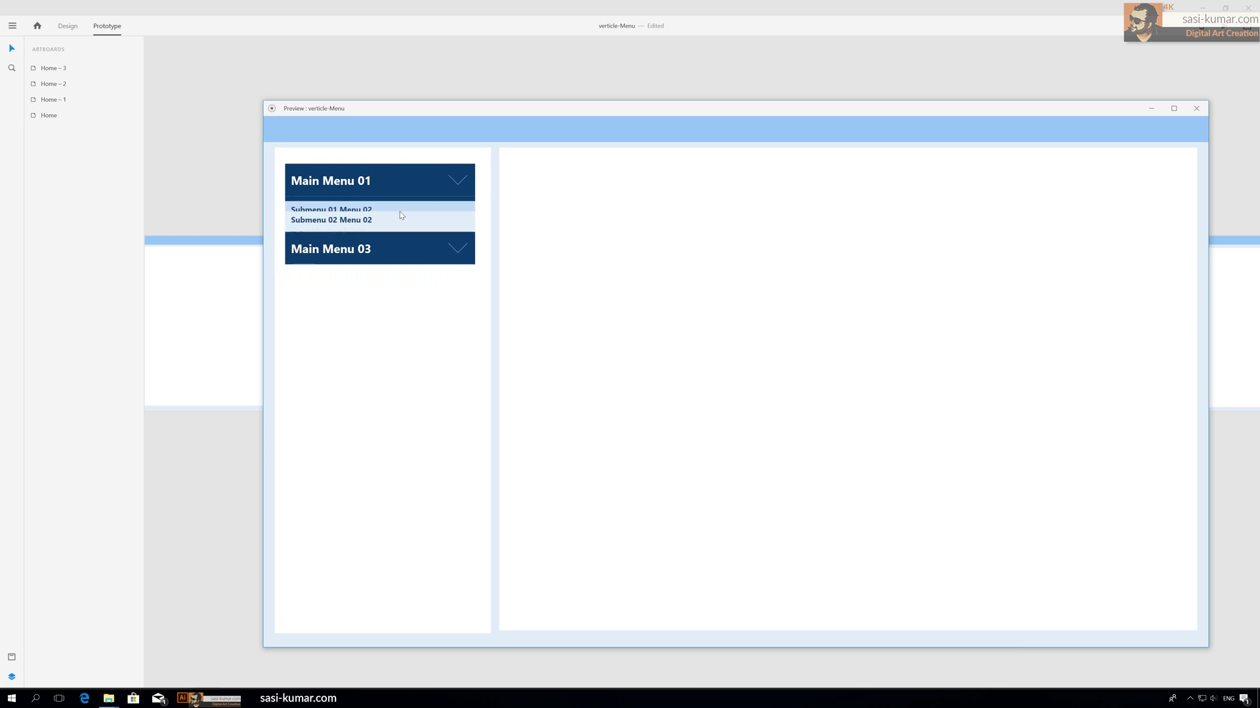
pyautogui.click(403, 186)
pyautogui.click(402, 184)
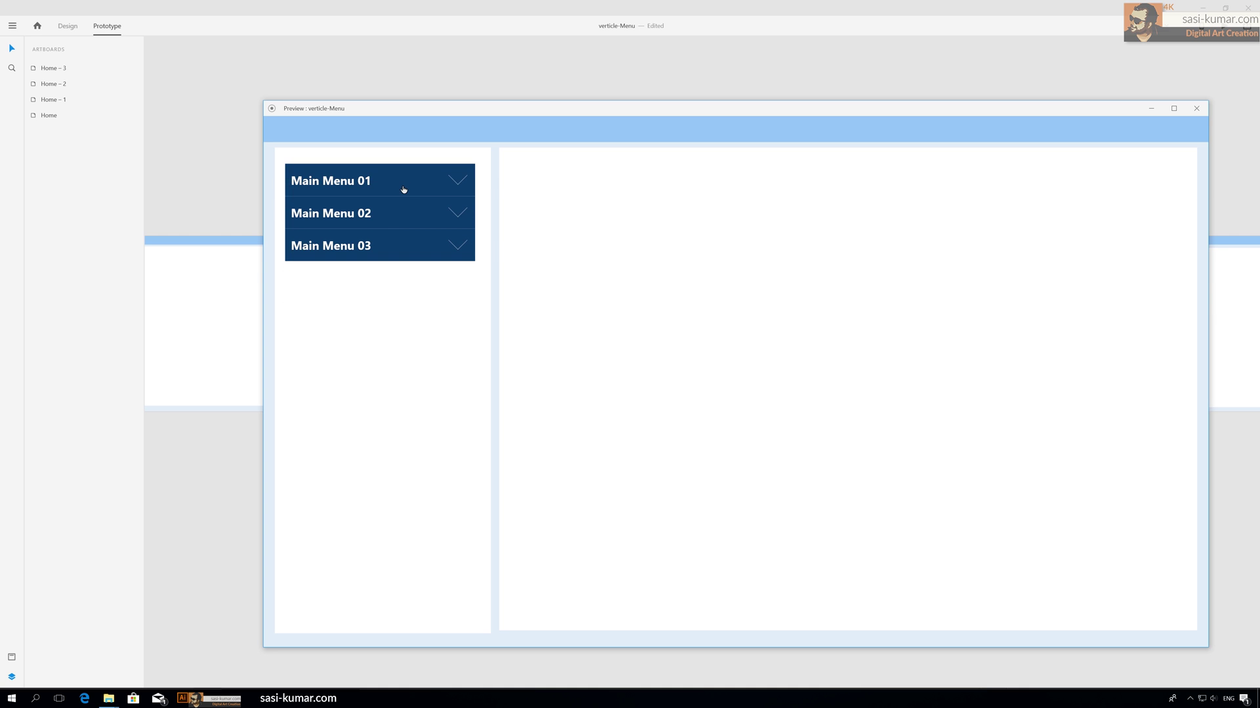
pyautogui.click(399, 217)
pyautogui.click(399, 217)
pyautogui.click(396, 248)
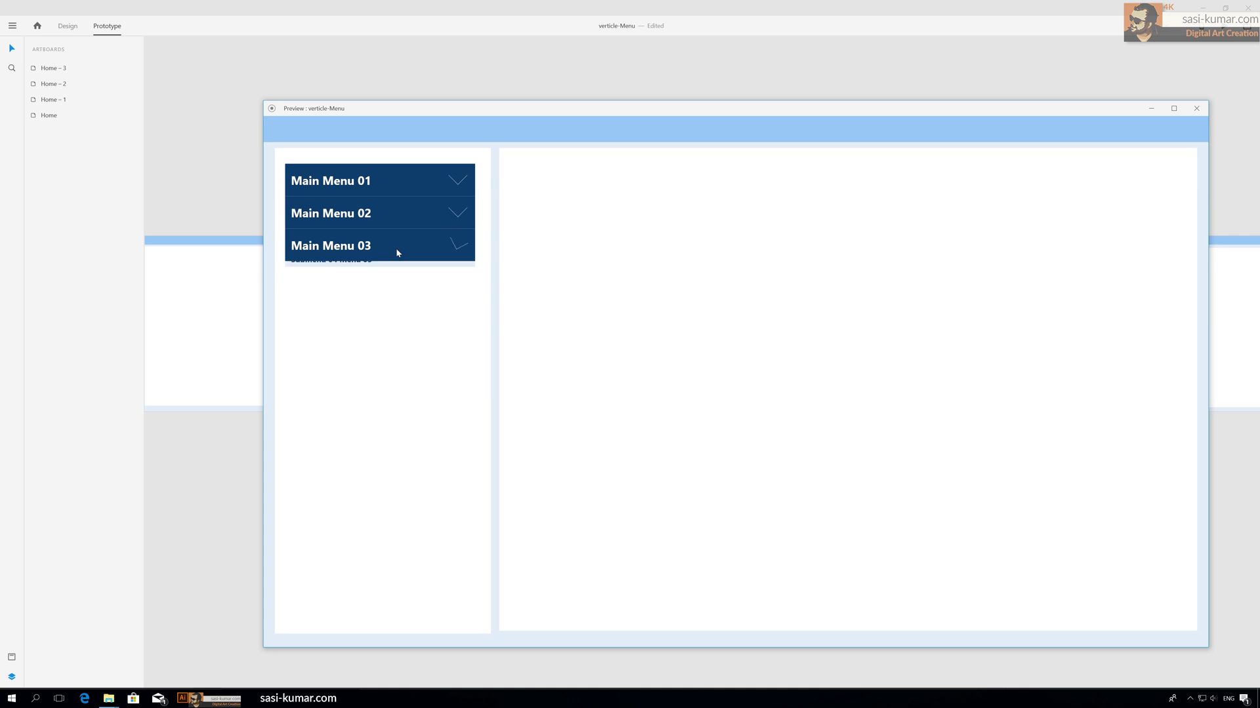
pyautogui.click(397, 253)
pyautogui.click(398, 253)
pyautogui.click(395, 248)
pyautogui.click(423, 189)
pyautogui.click(423, 186)
pyautogui.click(409, 222)
pyautogui.click(409, 223)
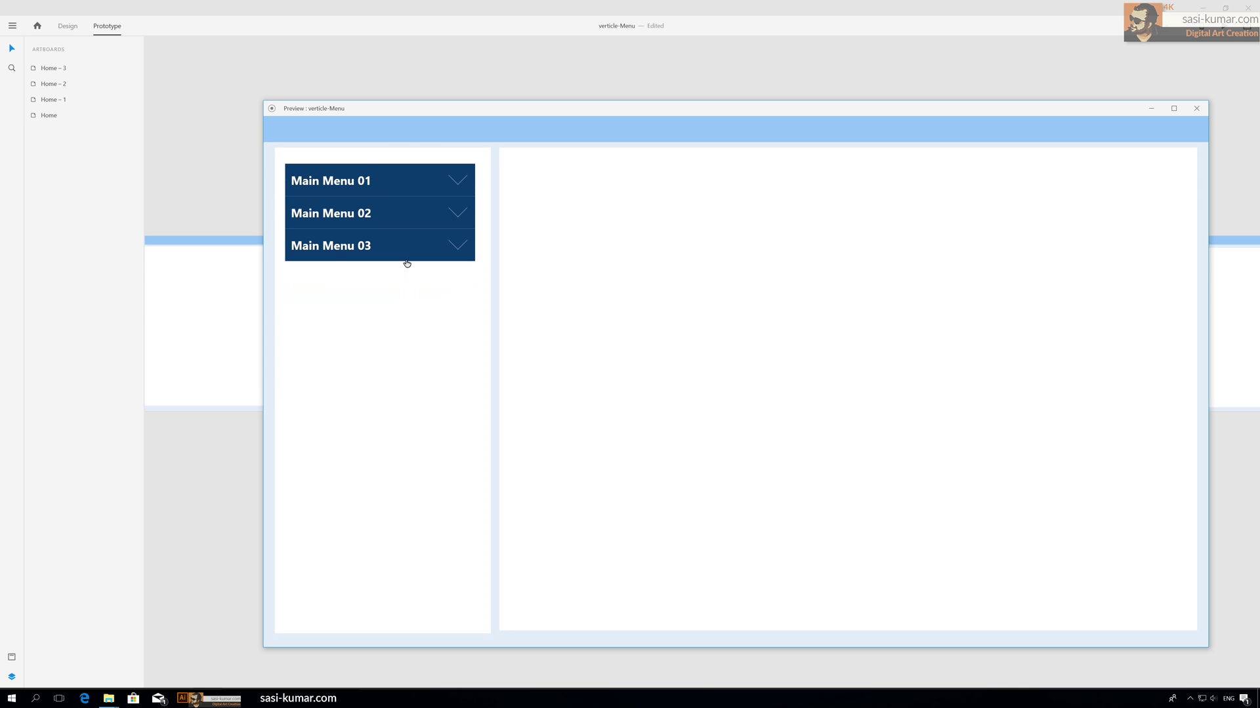
pyautogui.click(1196, 108)
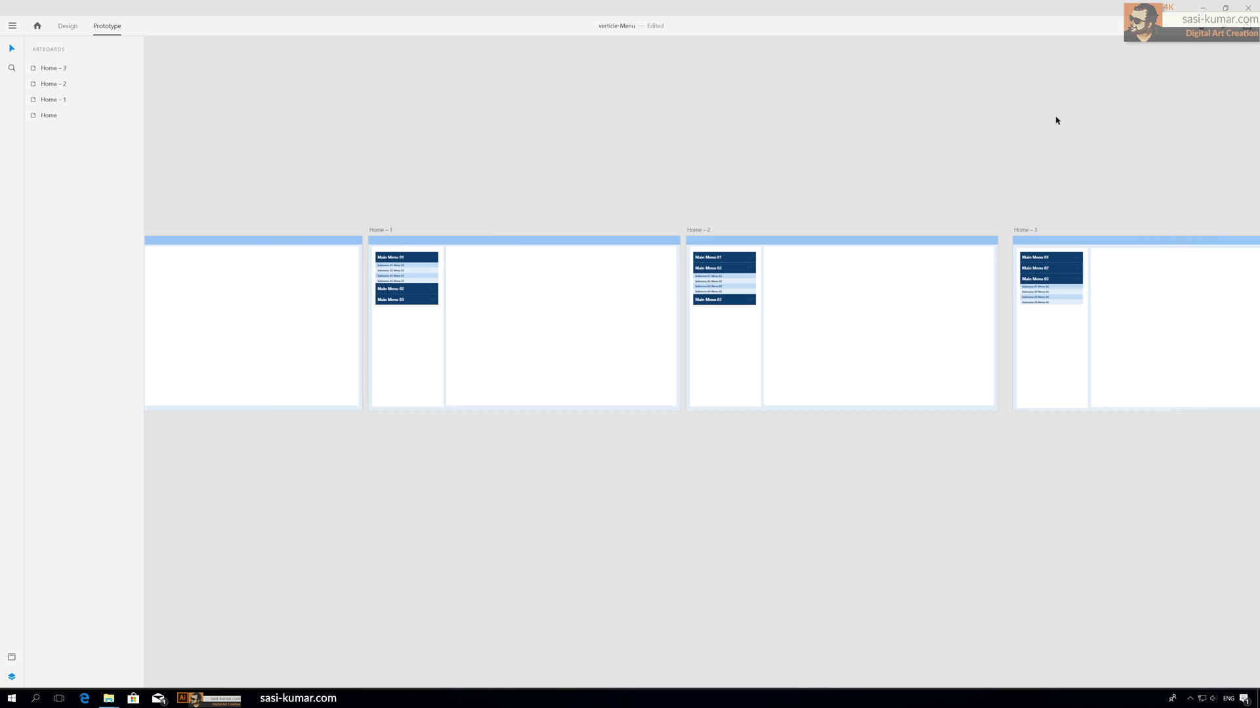
# - Review the outgoing connections of the main menu buttons on Home, Home – 1, Home – 2 and Home – 3
pyautogui.scroll(-1, 1043, 120)
pyautogui.scroll(1, 821, 157)
pyautogui.press('space')
pyautogui.moveTo(500, 202); pyautogui.dragTo(656, 197)
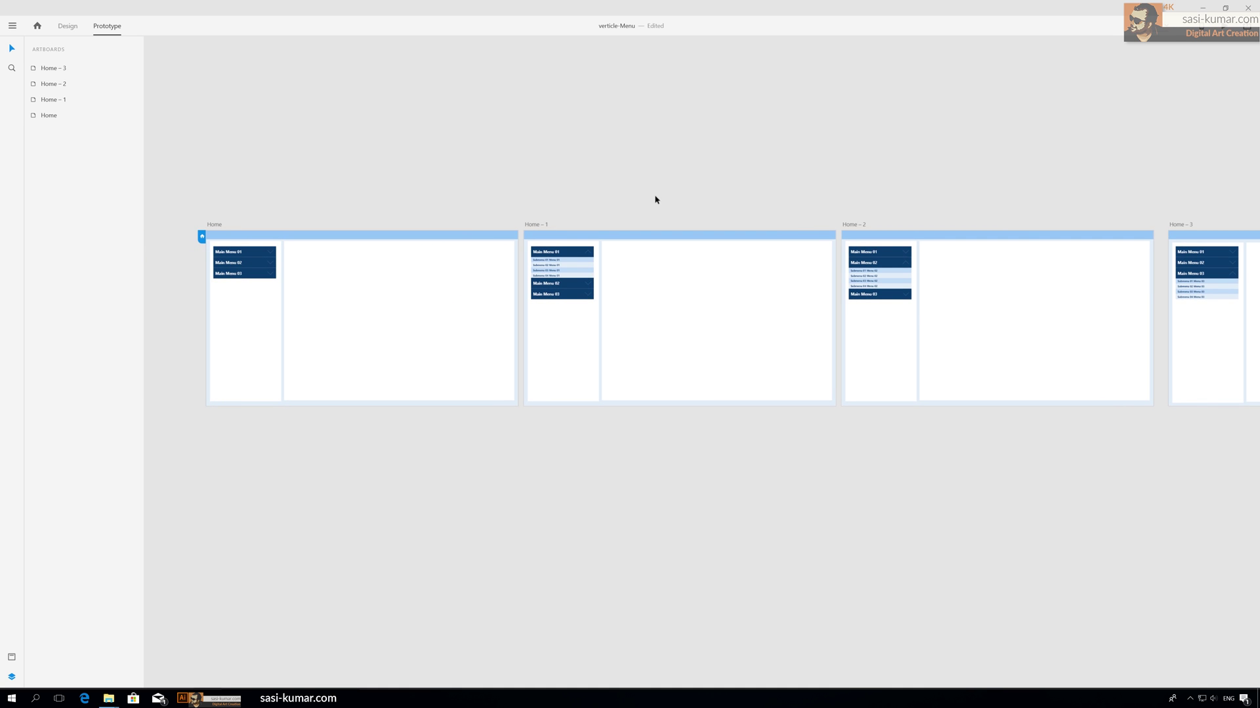
pyautogui.click(389, 300)
pyautogui.click(351, 170)
pyautogui.click(264, 254)
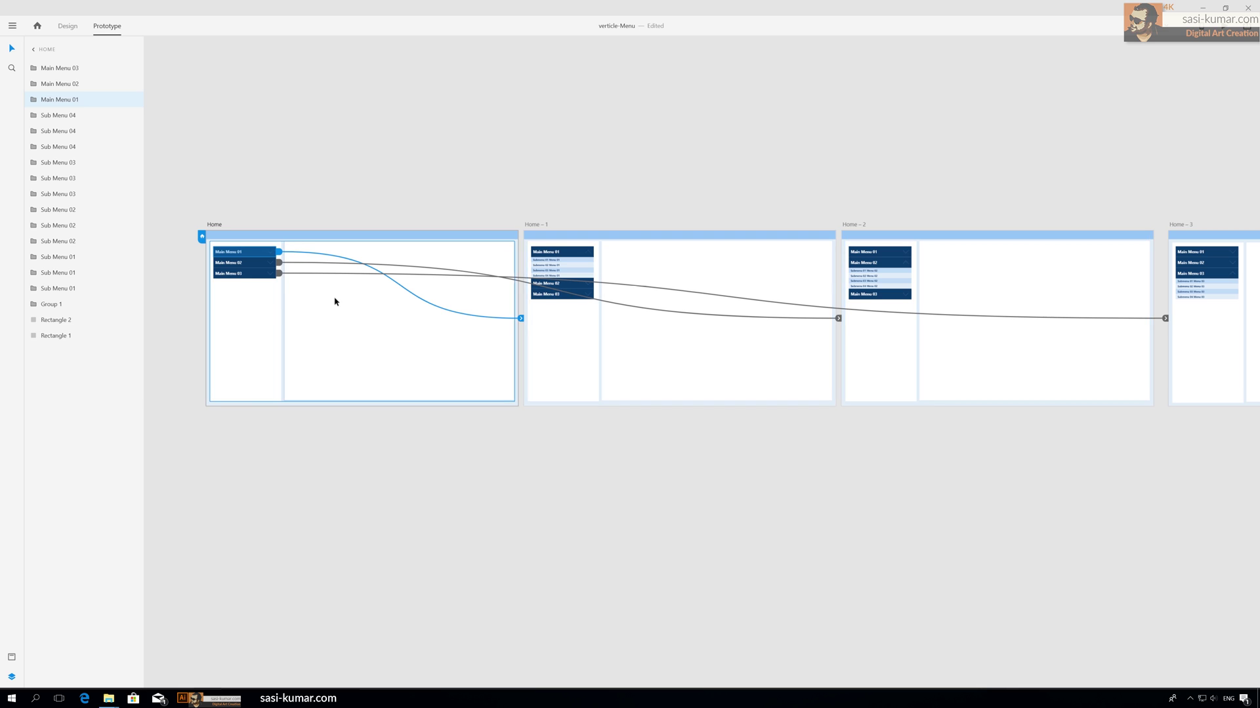
pyautogui.click(592, 189)
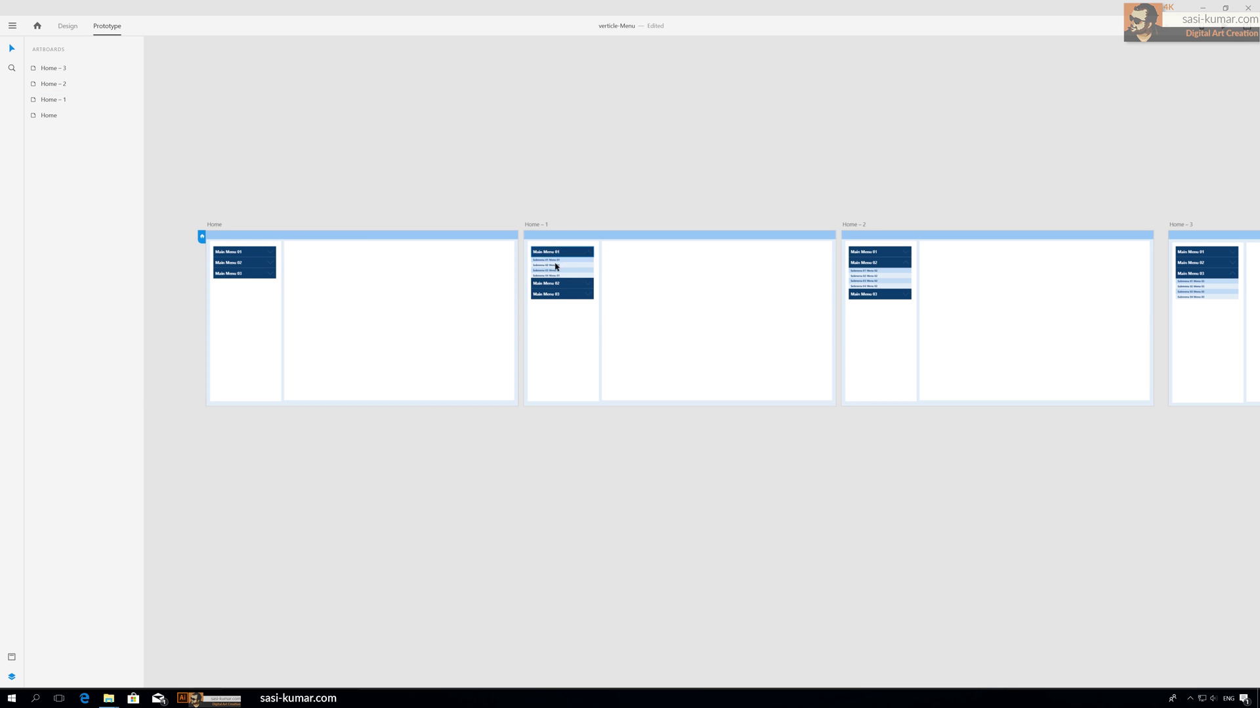
pyautogui.click(562, 255)
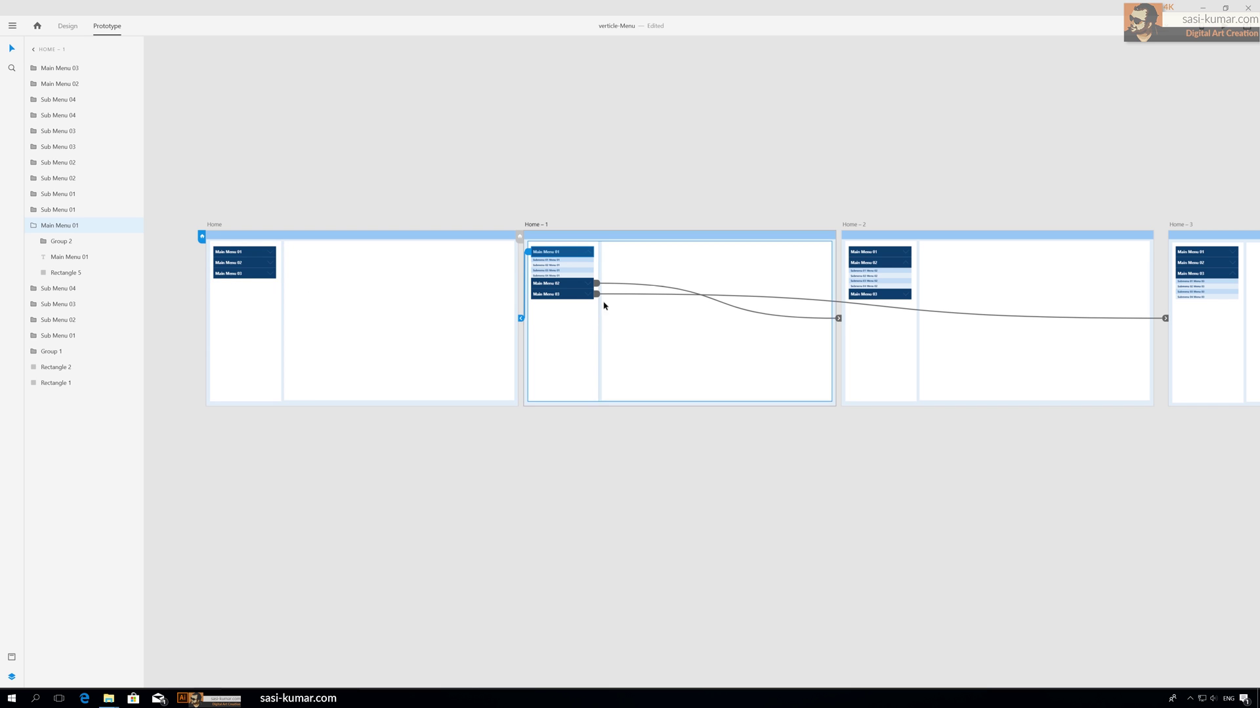
pyautogui.click(856, 261)
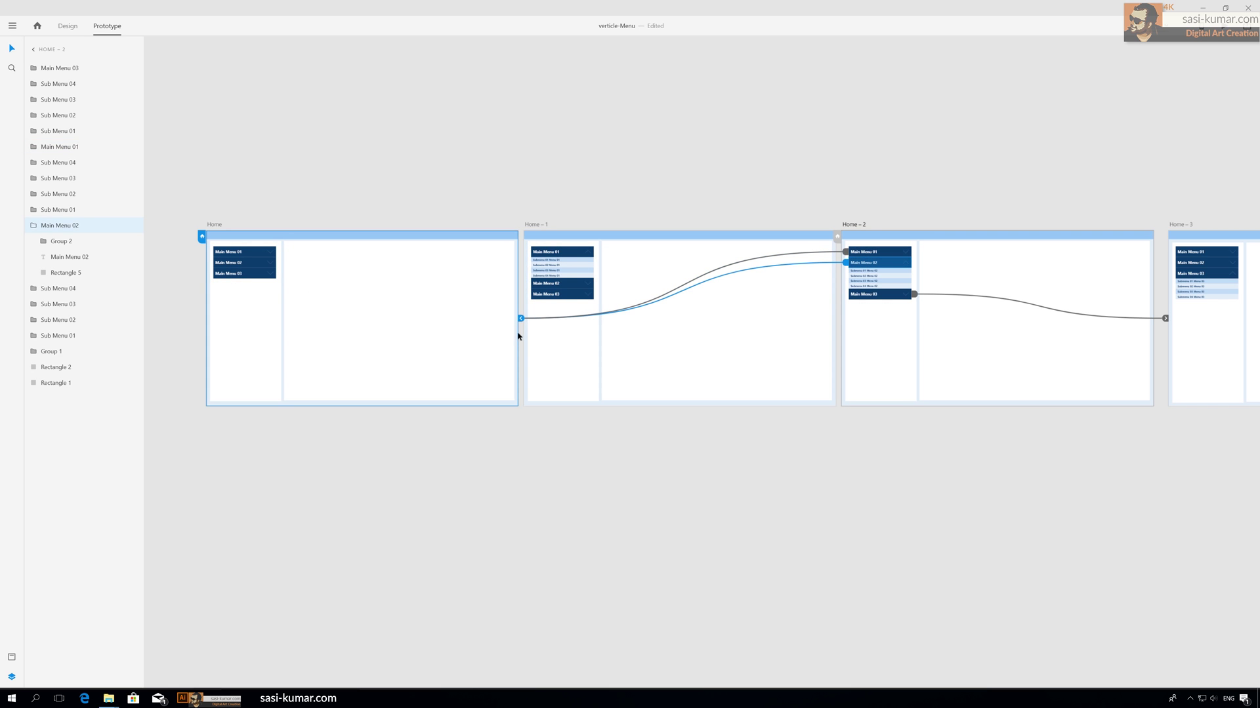
pyautogui.click(1209, 274)
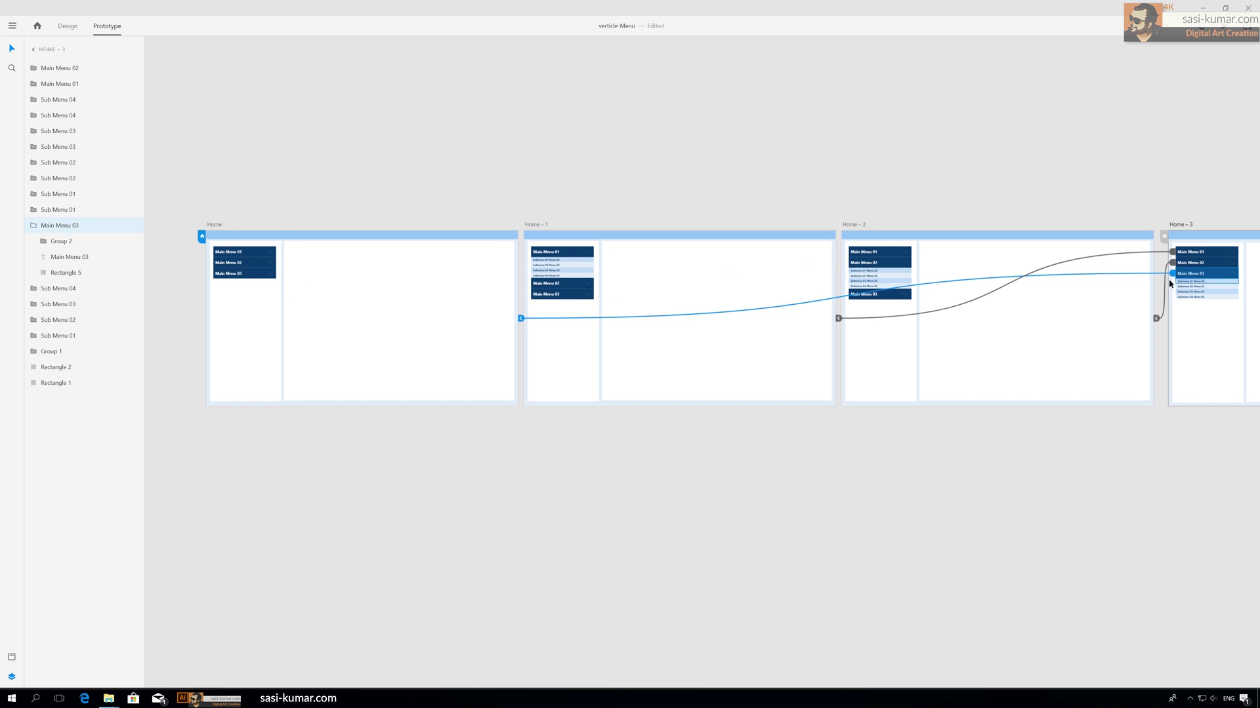
pyautogui.click(827, 192)
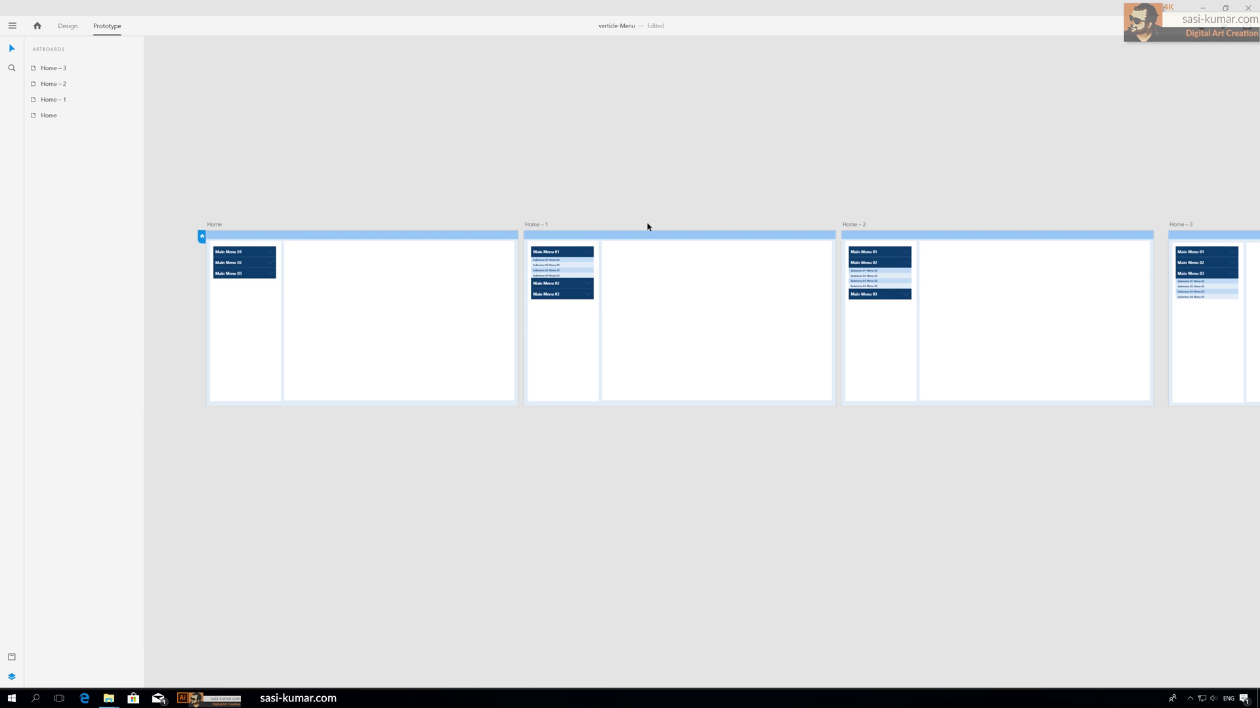
# - Set the easing of the Main Menu 01 interaction from Home – 1 to Home to Bounce
pyautogui.click(566, 254)
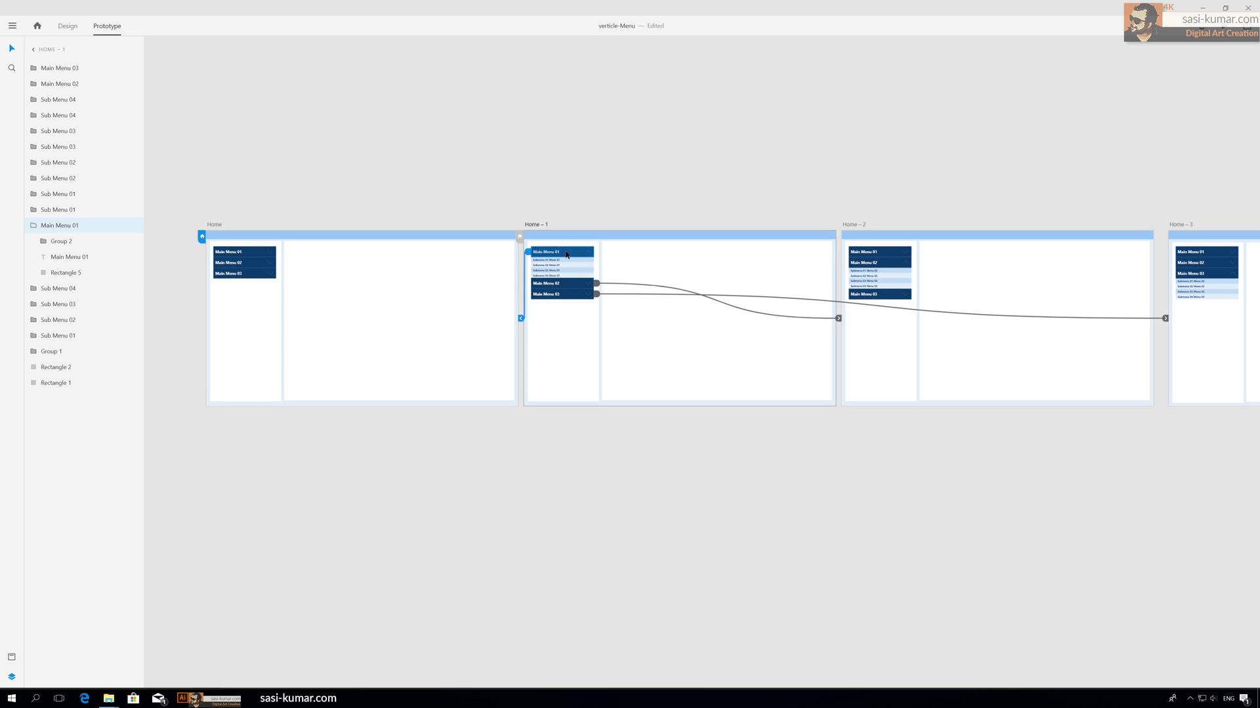
pyautogui.click(521, 320)
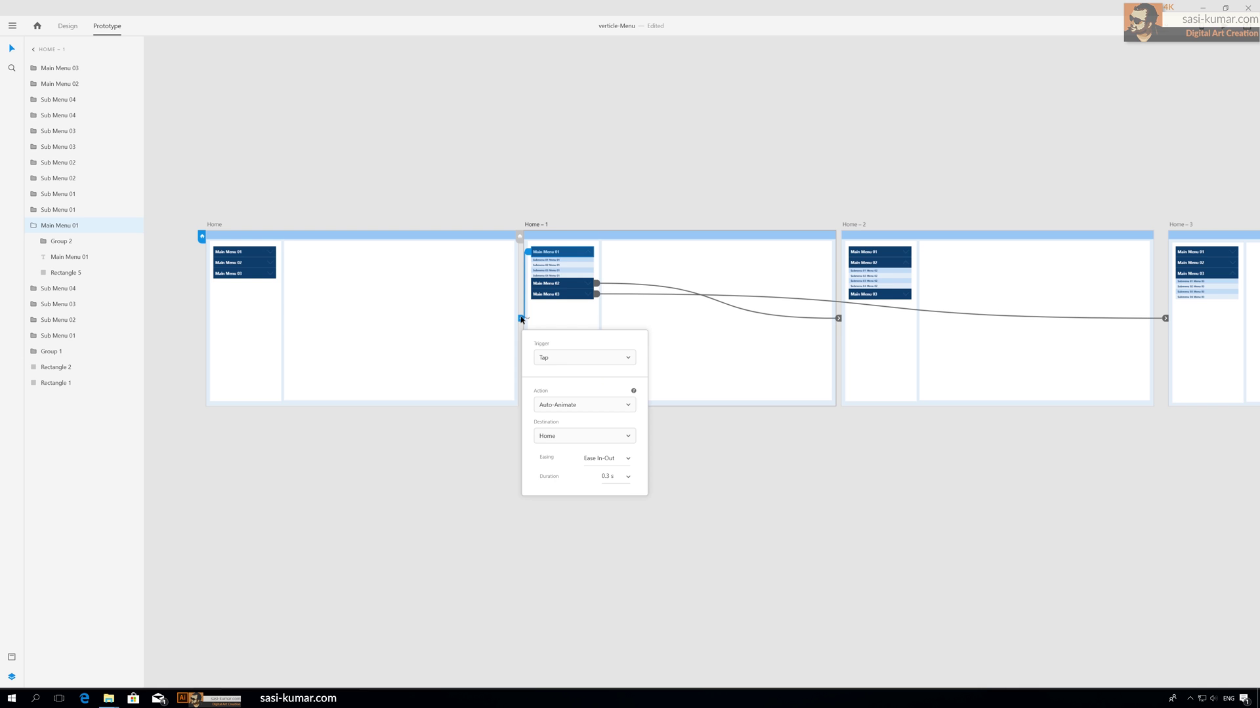
pyautogui.click(627, 460)
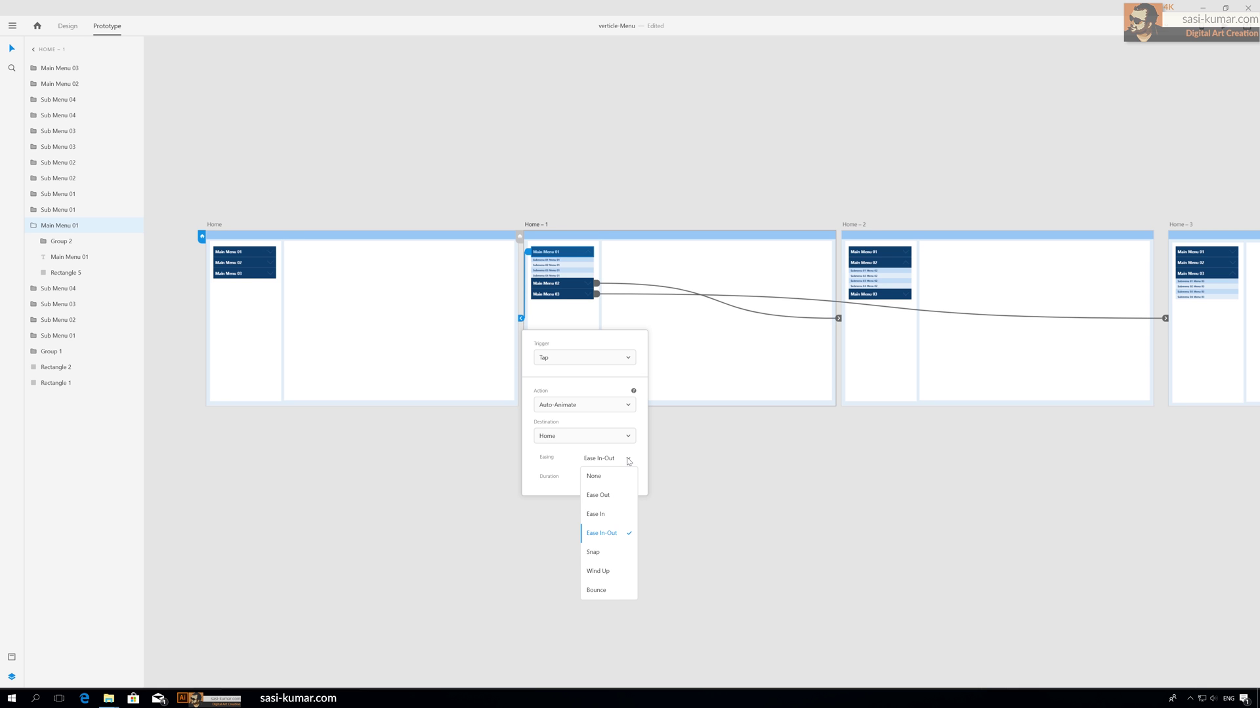
pyautogui.click(614, 590)
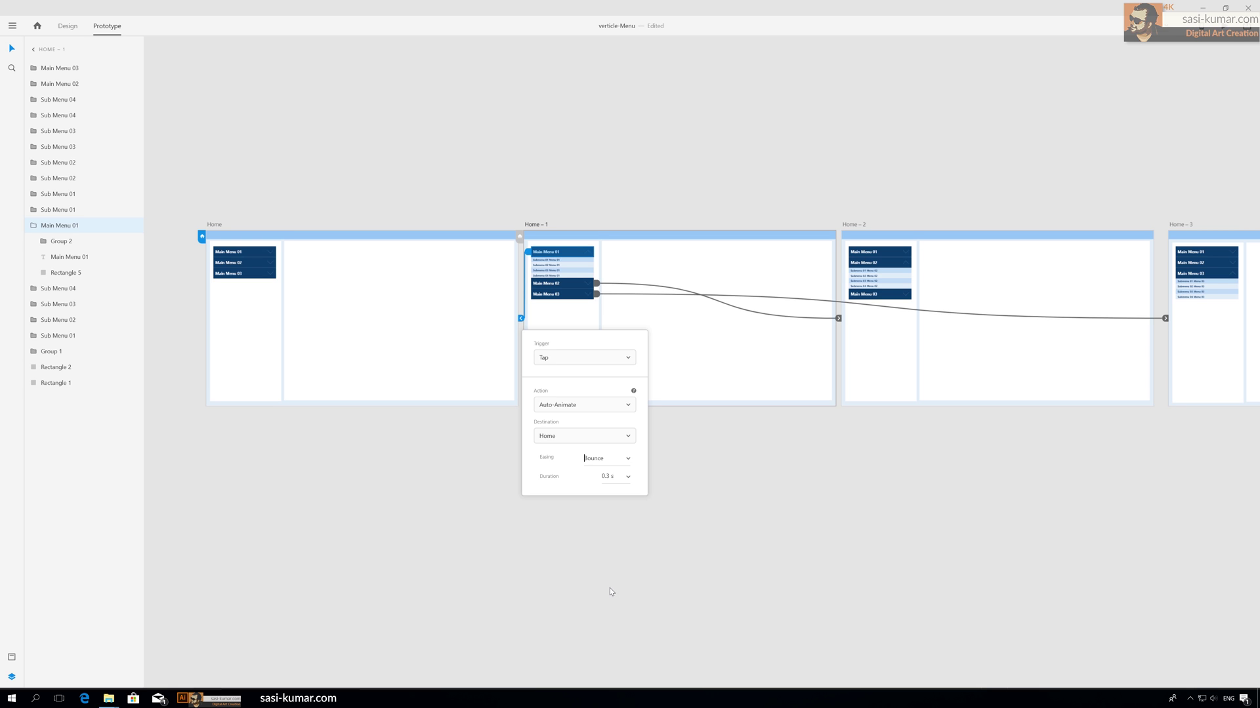
# - Set the easing of the Main Menu 02 interaction from Home – 2 to Home to Bounce
pyautogui.click(898, 264)
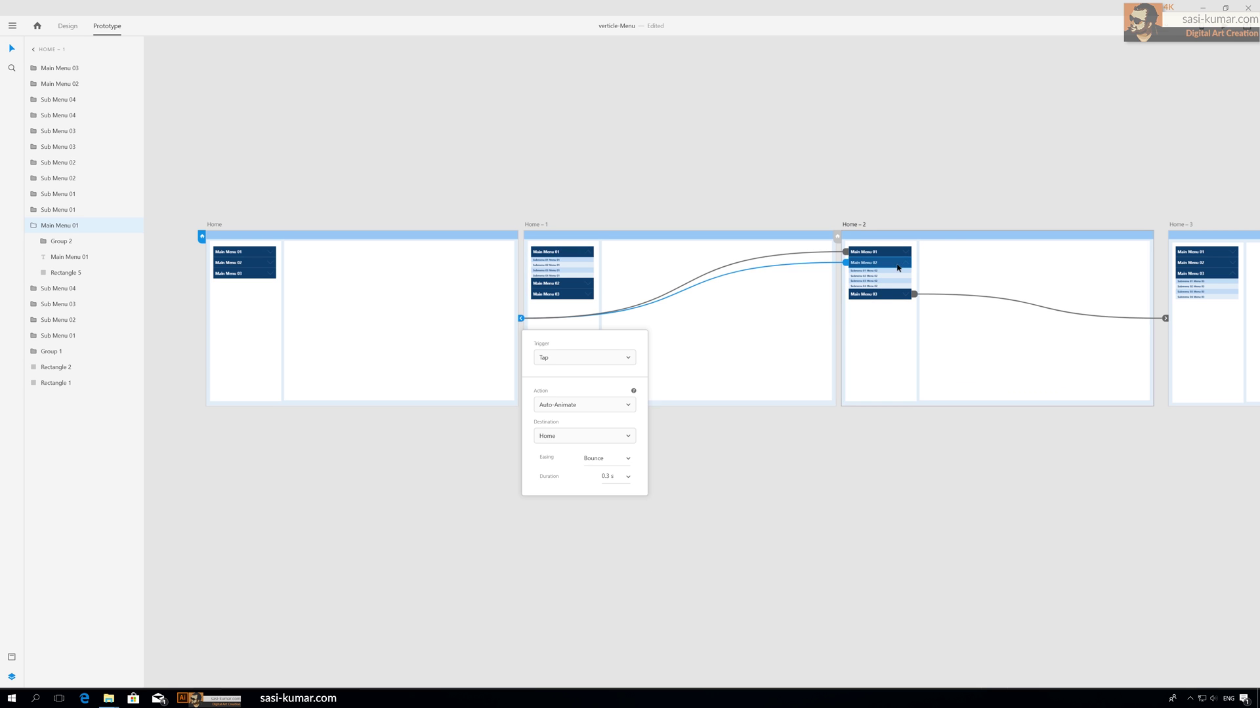
pyautogui.click(846, 263)
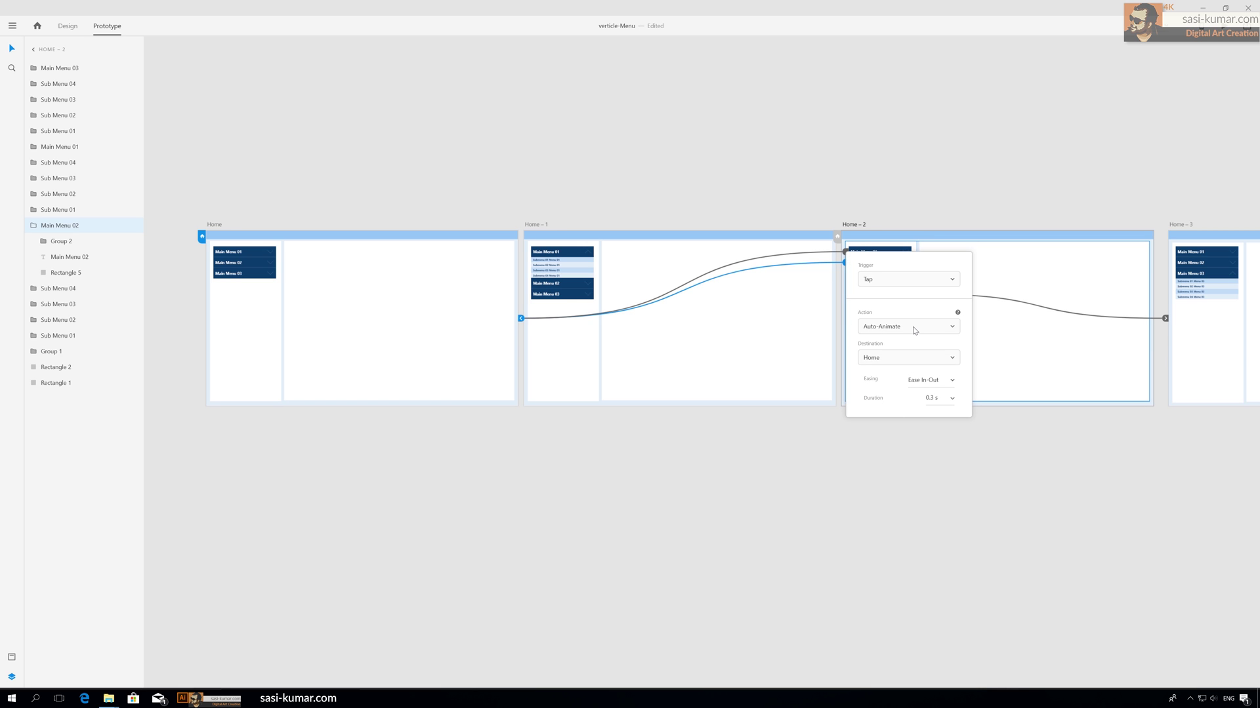
pyautogui.click(955, 386)
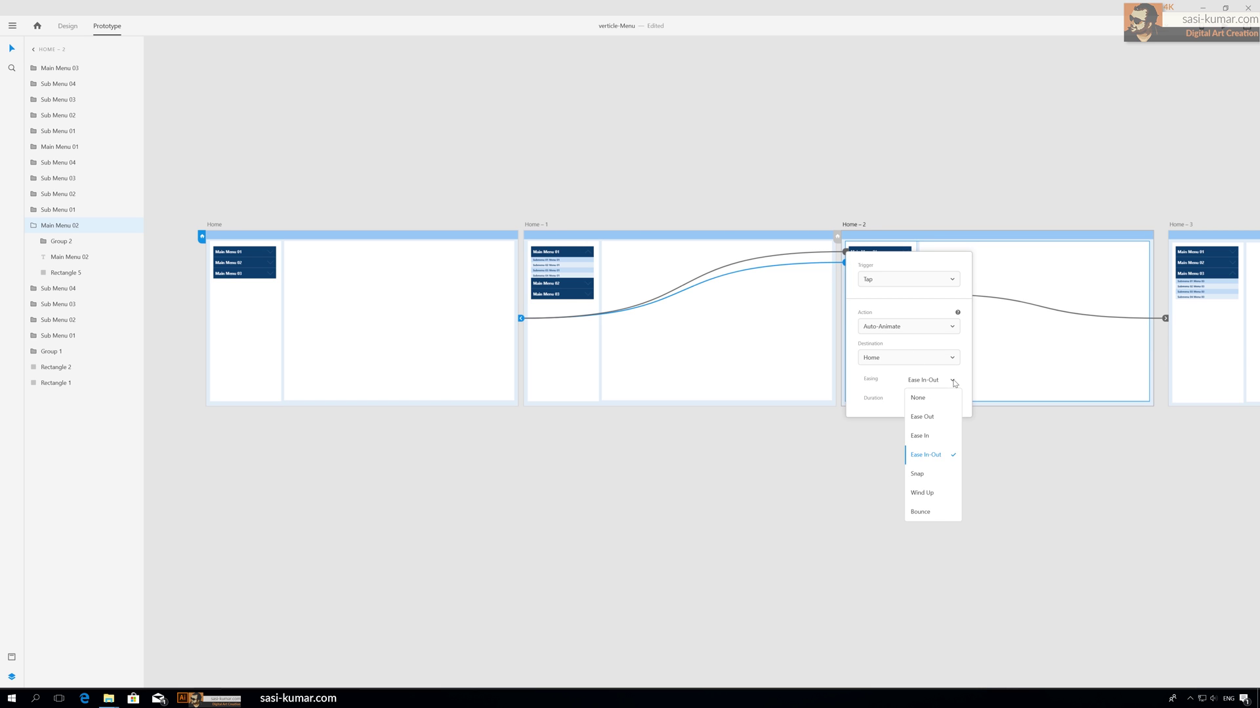
pyautogui.click(938, 512)
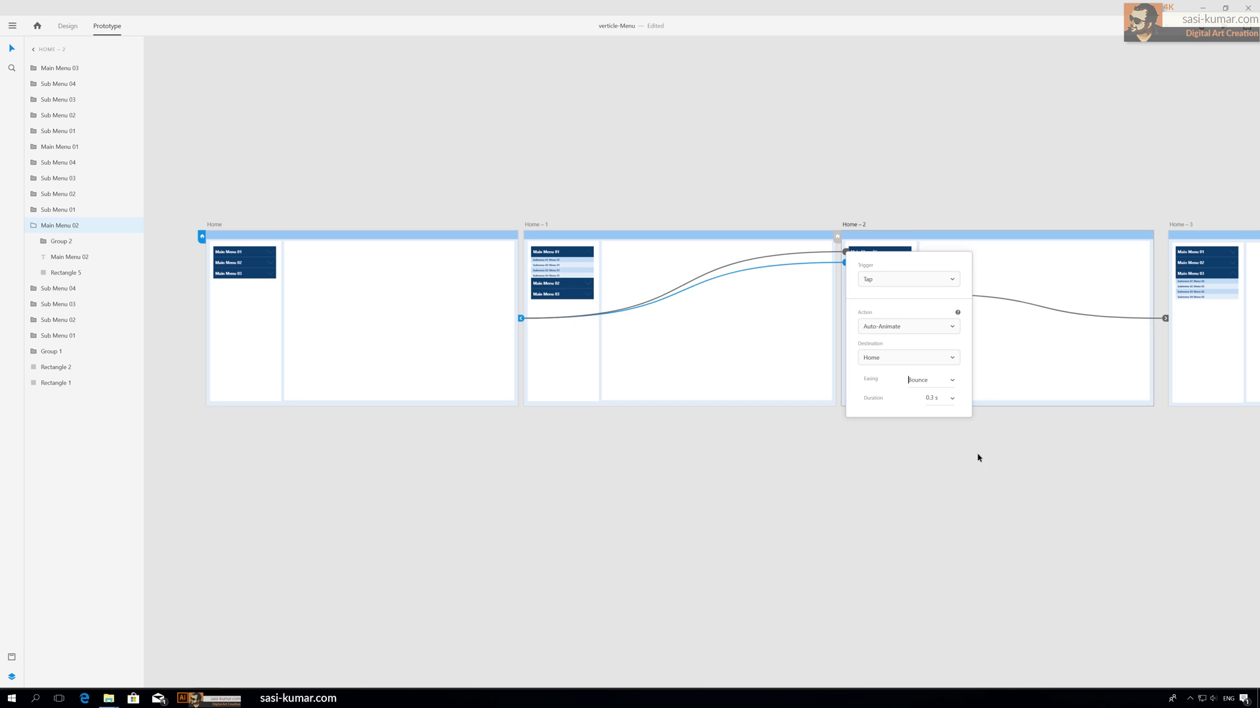
# - Set the easing of the Main Menu 03 interaction from Home – 3 to Home to Bounce
pyautogui.click(1224, 274)
pyautogui.click(1172, 273)
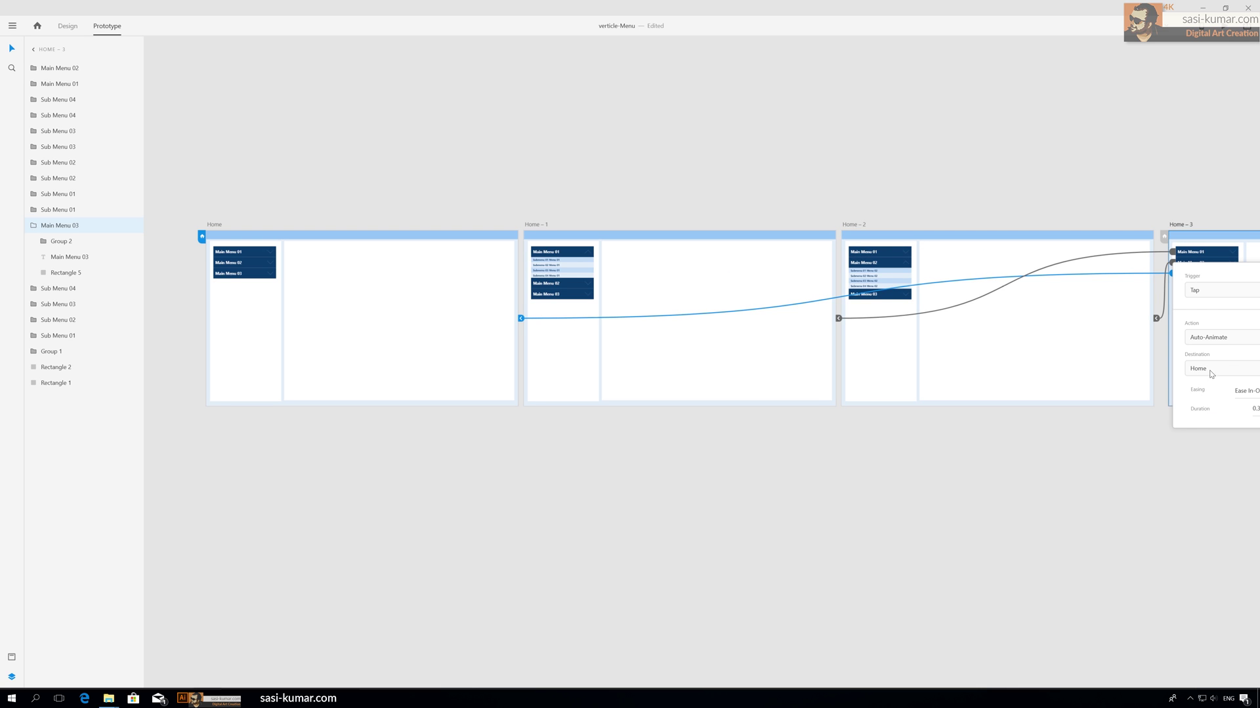
pyautogui.click(872, 169)
pyautogui.moveTo(872, 168); pyautogui.dragTo(465, 175)
pyautogui.click(860, 281)
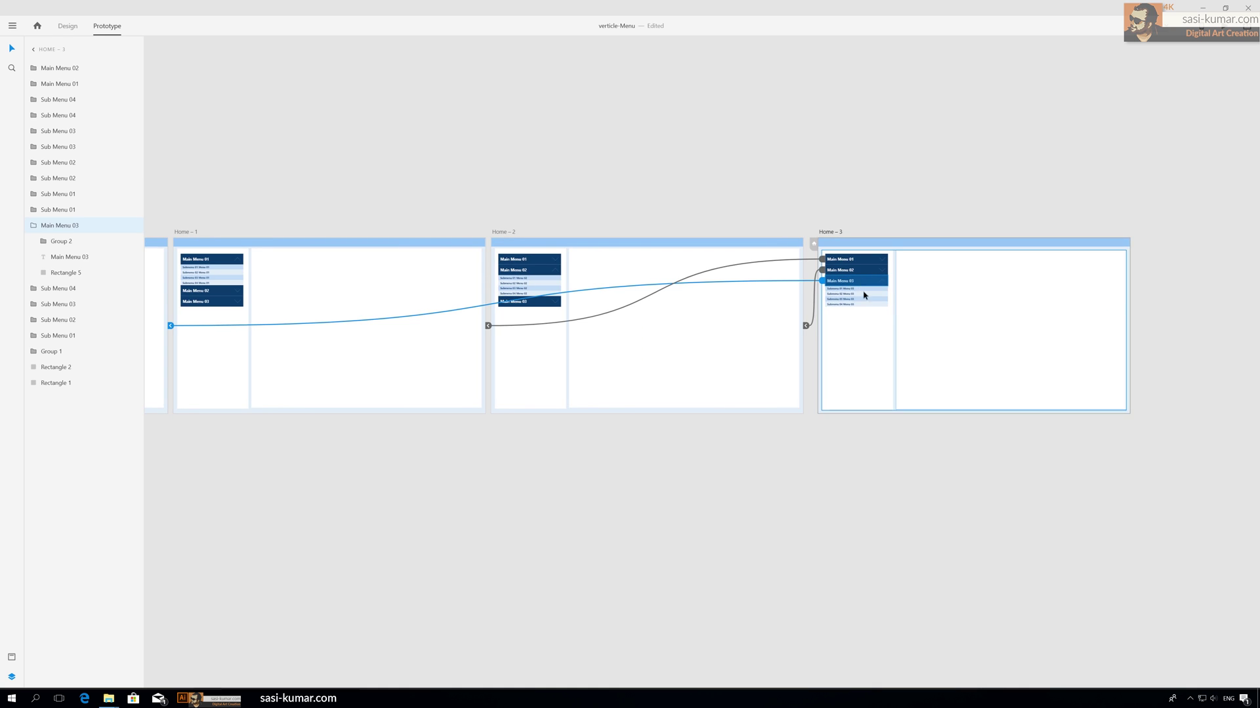
pyautogui.click(822, 281)
pyautogui.click(929, 400)
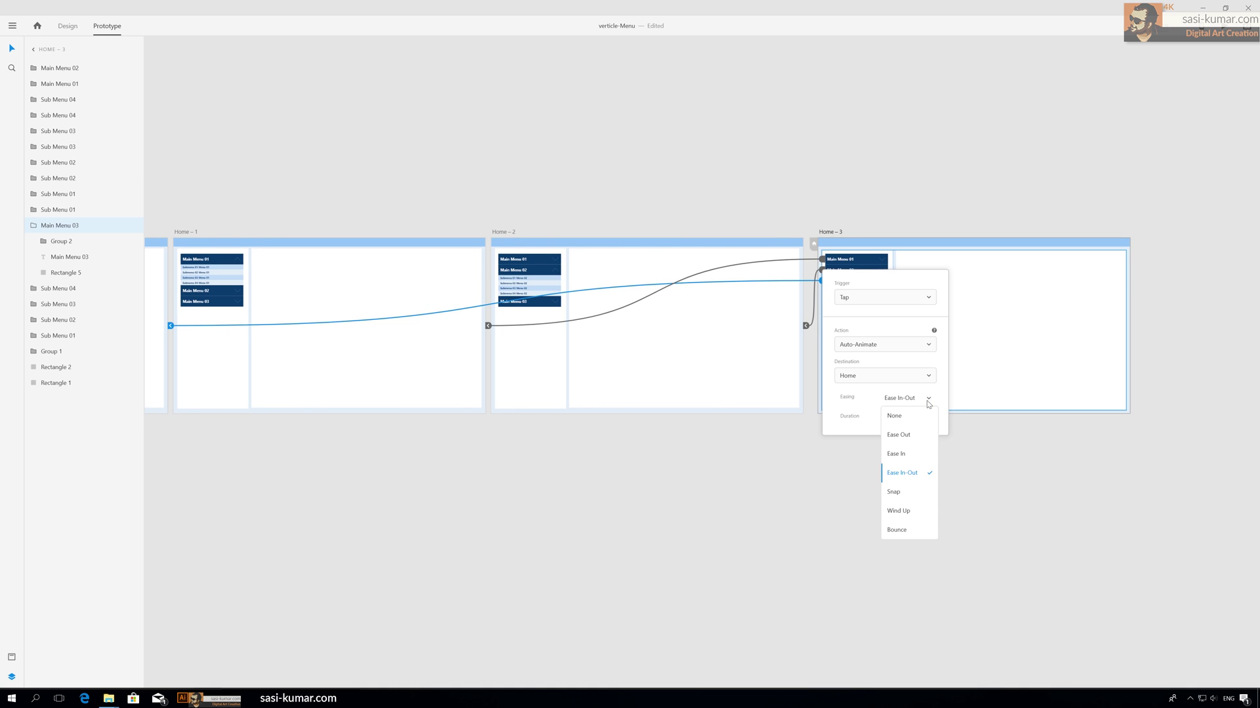
pyautogui.click(914, 528)
pyautogui.click(900, 158)
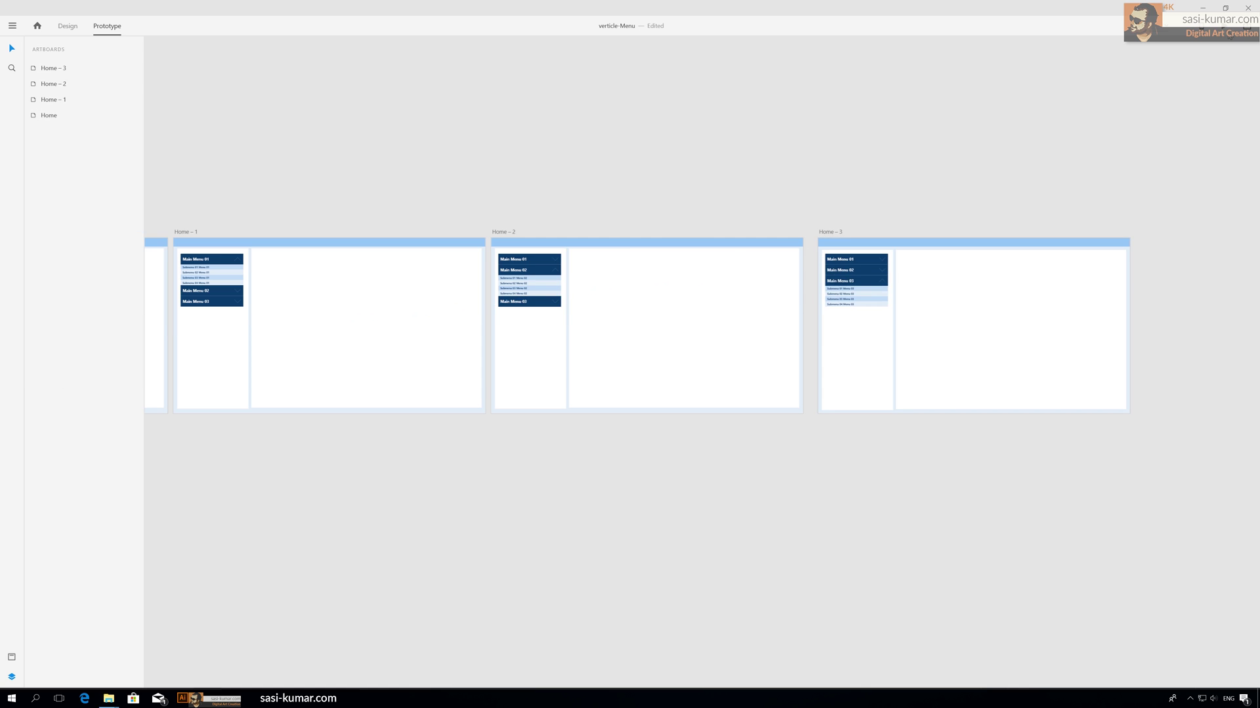
# - Preview the prototype, expand and collapse each of the three main menus to check the Bounce easing, and close the preview
pyautogui.hotkey('ctrl', 'Return')
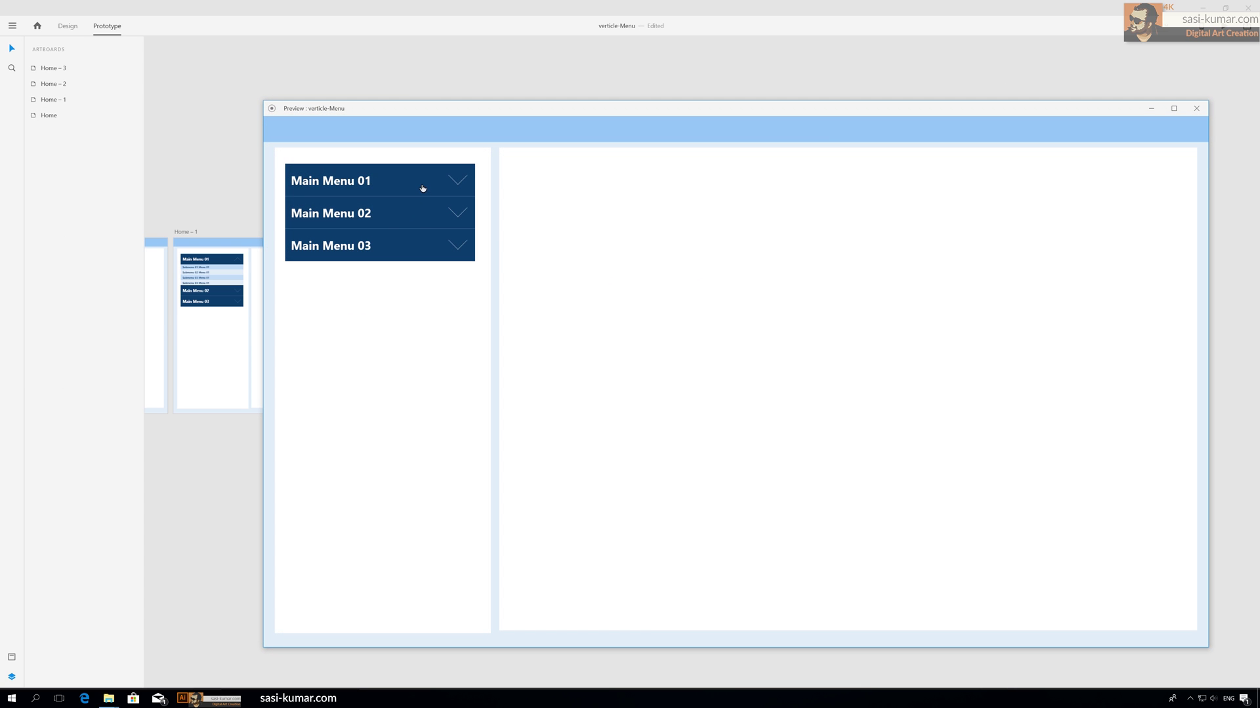
pyautogui.click(422, 188)
pyautogui.click(422, 188)
pyautogui.click(411, 219)
pyautogui.click(412, 216)
pyautogui.click(398, 248)
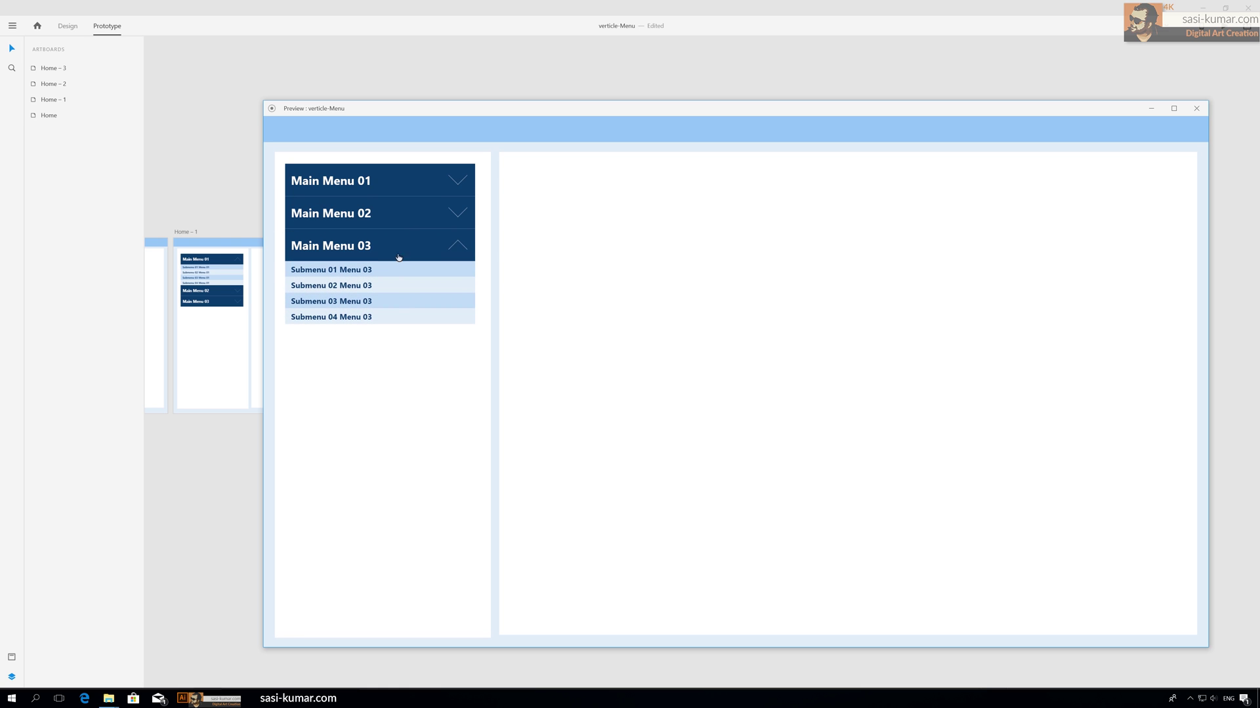
pyautogui.click(391, 255)
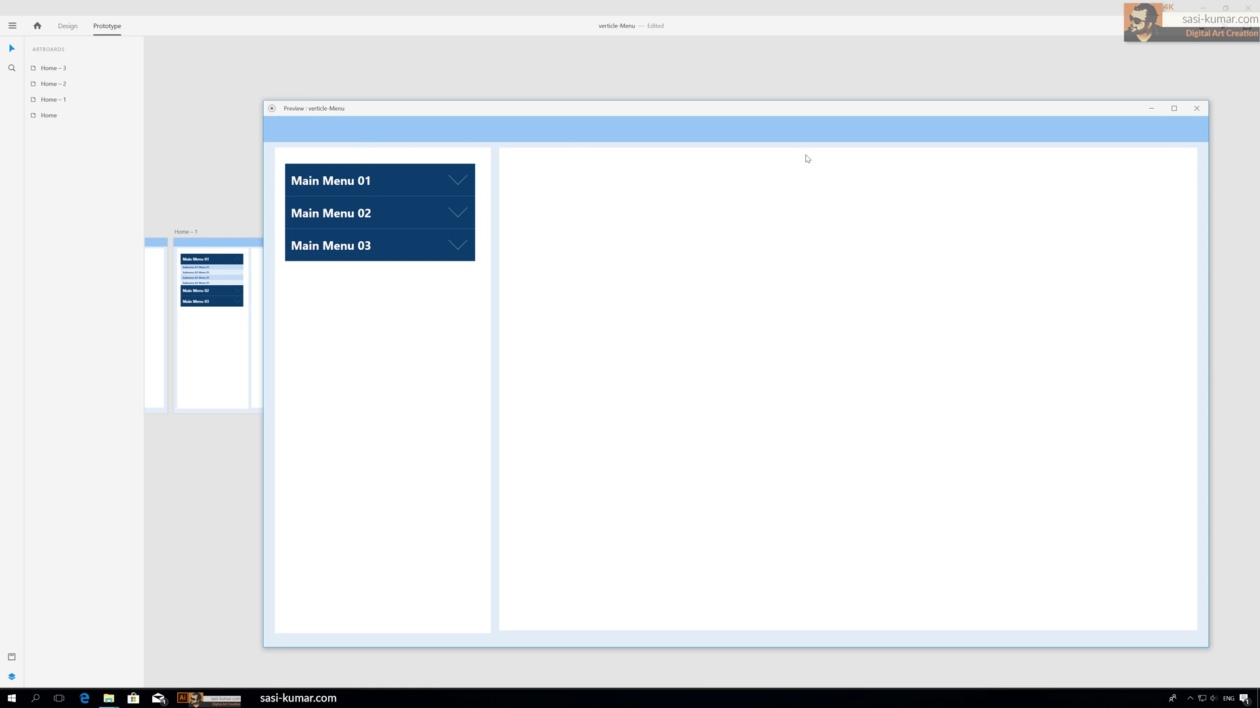
pyautogui.click(1196, 108)
# - Set the easing of the Main Menu 01 interaction from Home – 1 to Home to Wind Up
pyautogui.moveTo(274, 161); pyautogui.dragTo(584, 132)
pyautogui.click(548, 228)
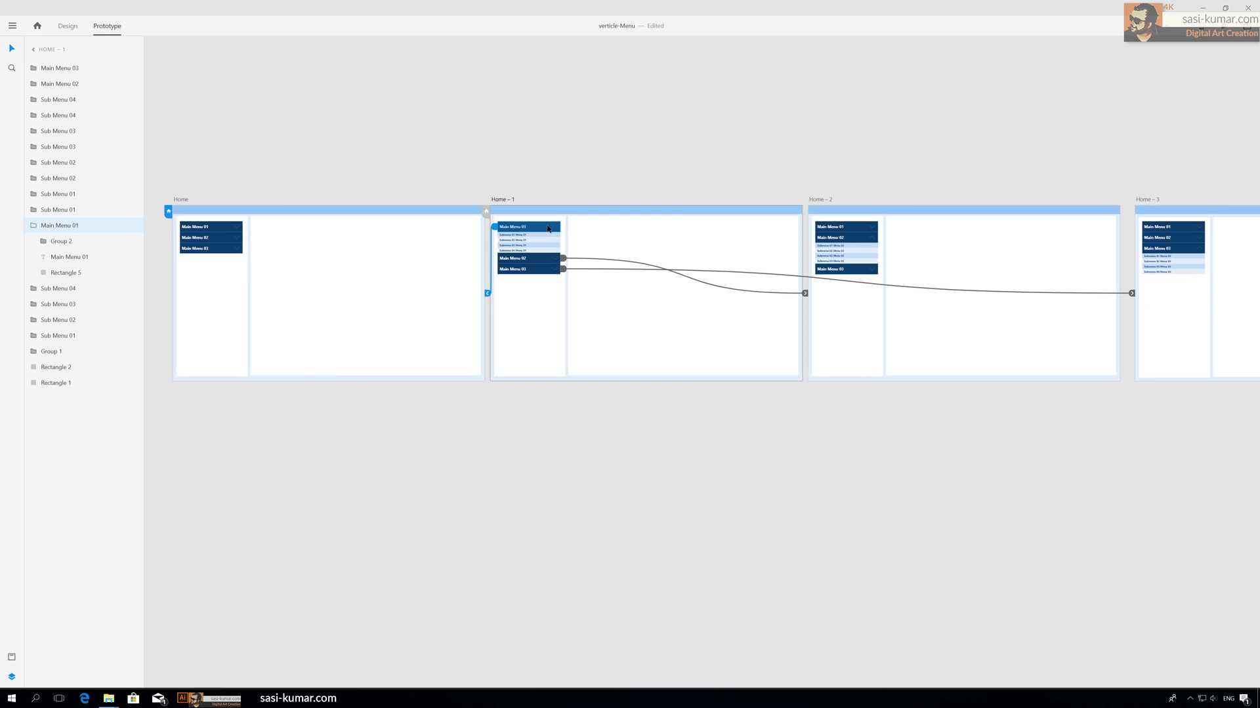
pyautogui.click(494, 227)
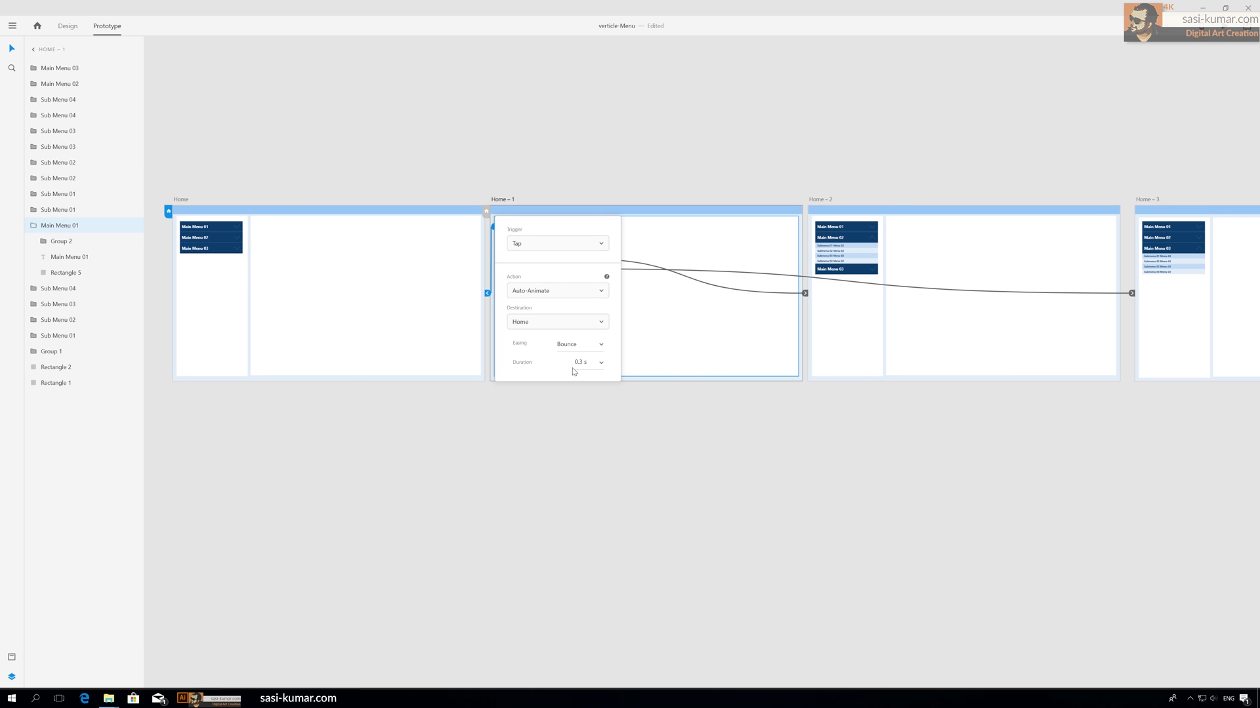
pyautogui.click(602, 346)
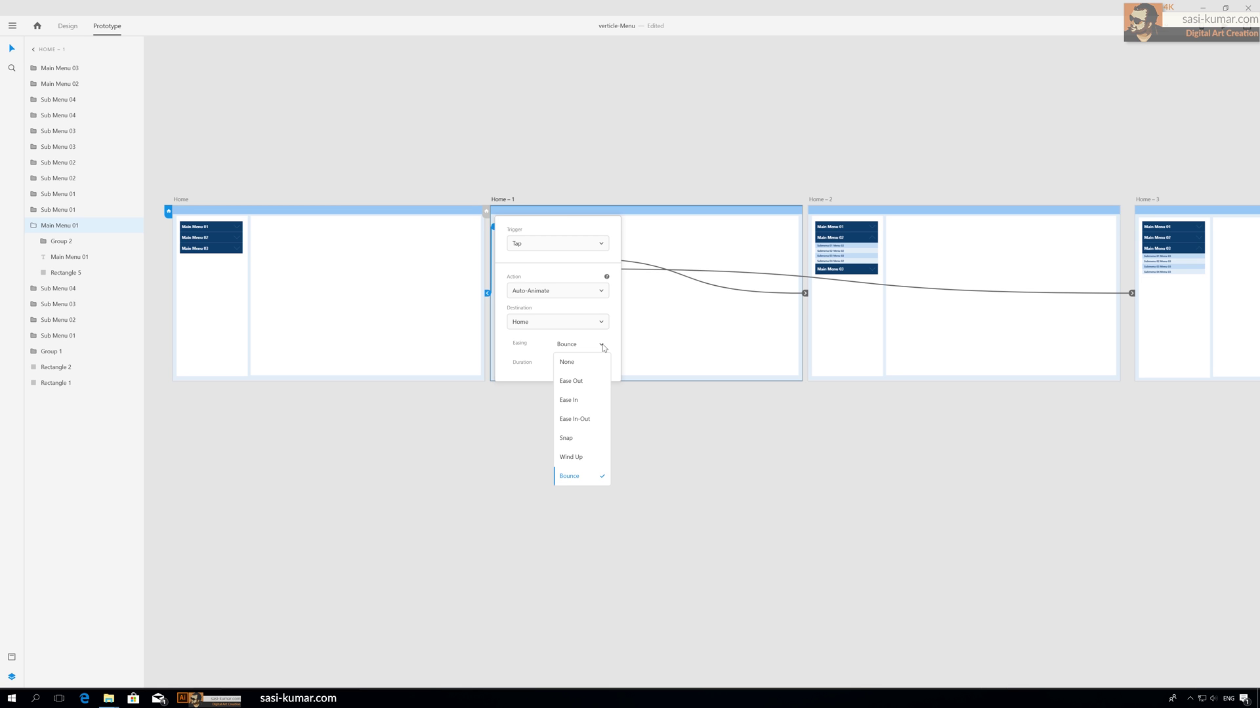
pyautogui.click(582, 457)
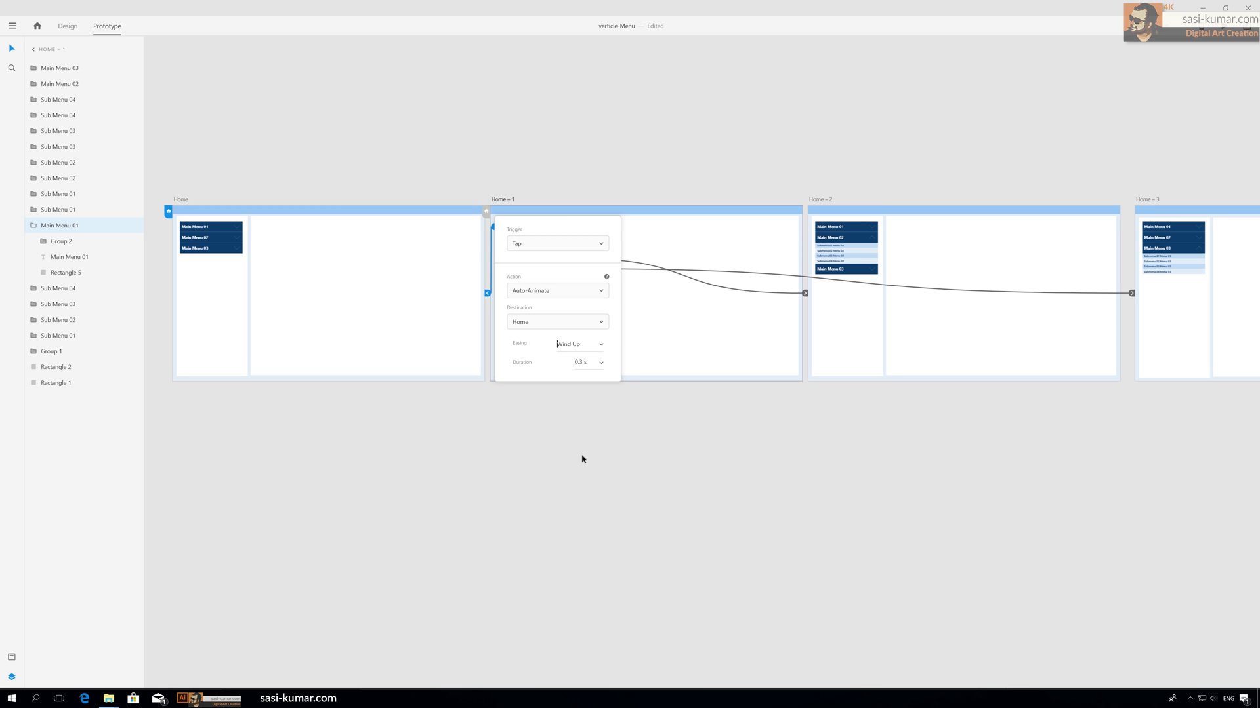
# - Preview the prototype, repeatedly expand and collapse Main Menu 01 to check the Wind Up easing, and close the preview
pyautogui.click(1224, 28)
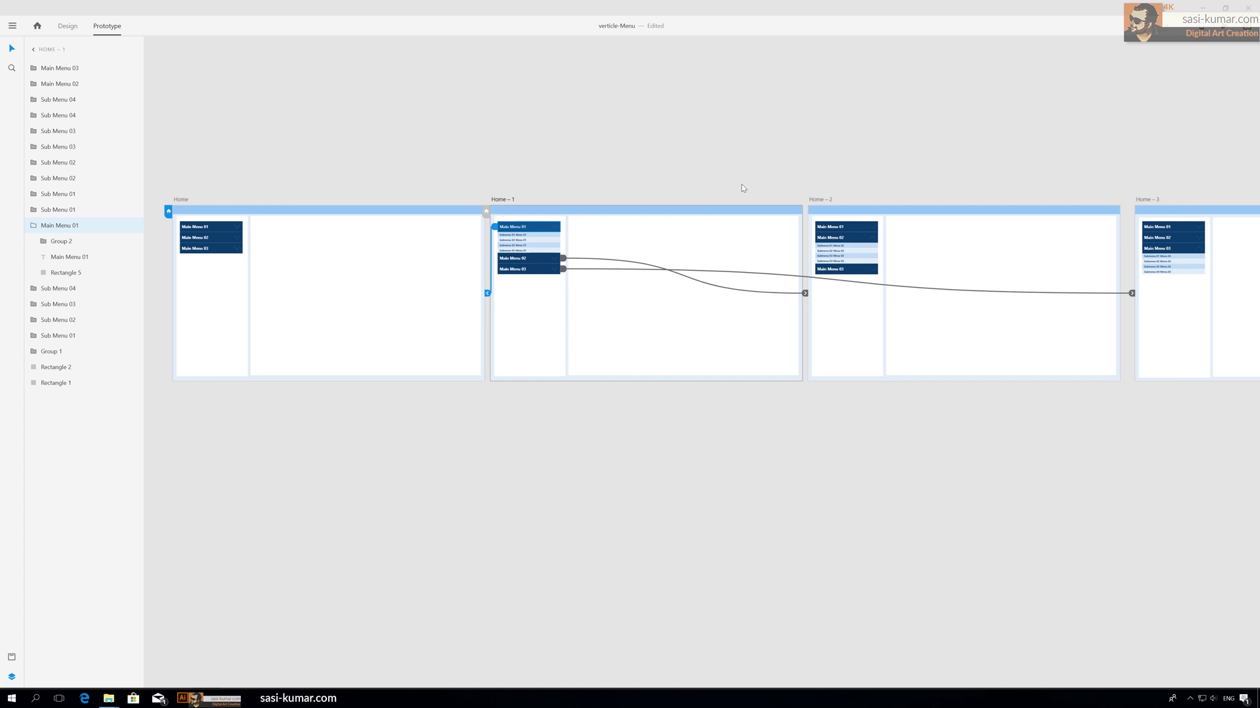
pyautogui.click(391, 178)
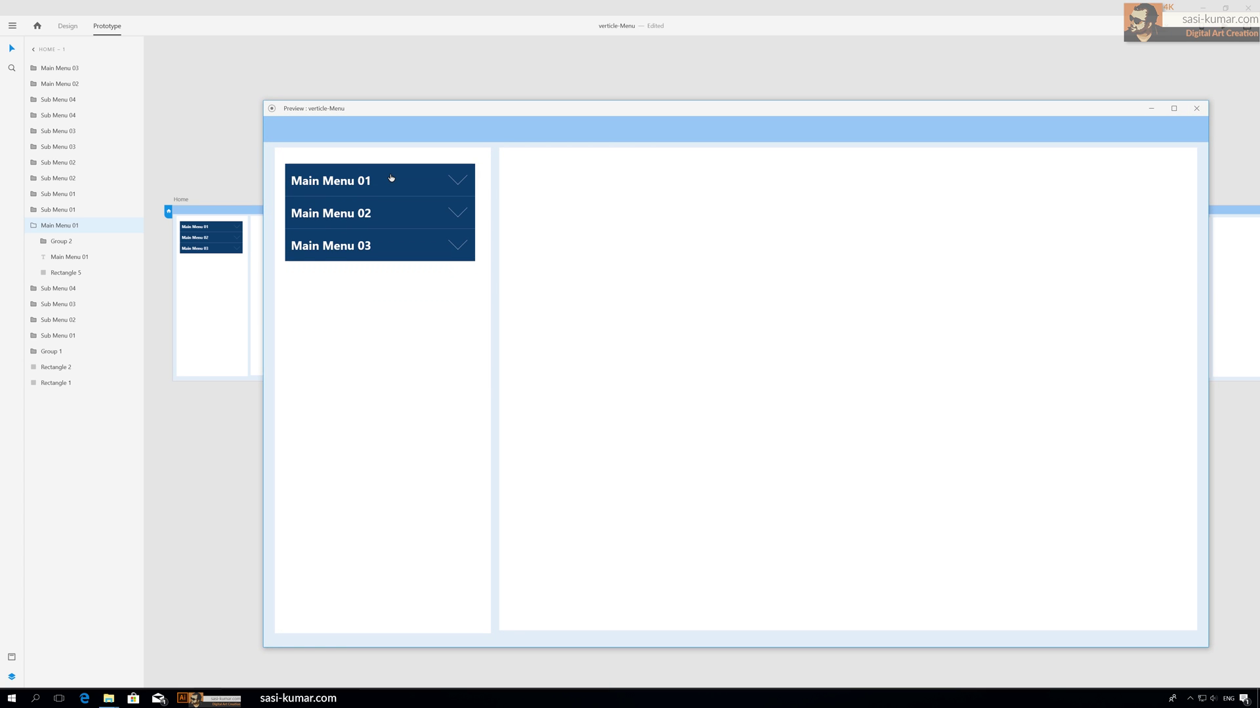
pyautogui.click(391, 177)
pyautogui.click(391, 177)
pyautogui.click(391, 177)
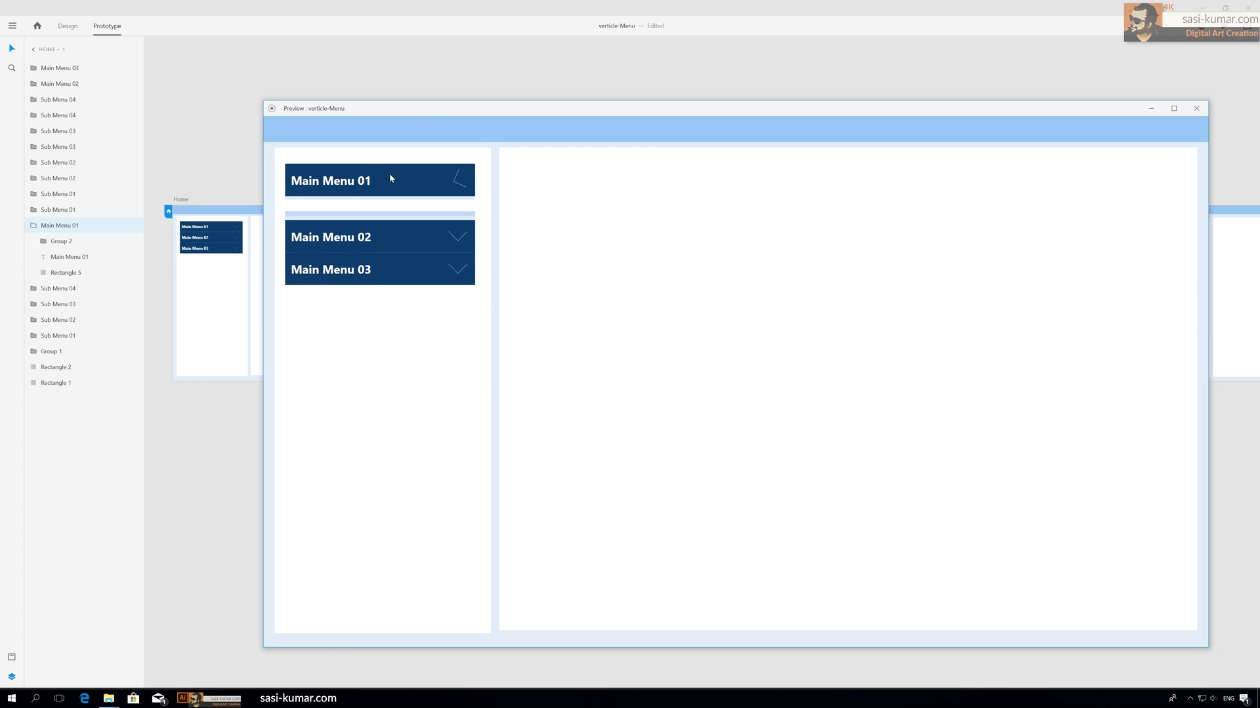
pyautogui.click(391, 177)
pyautogui.click(391, 178)
pyautogui.click(391, 178)
pyautogui.click(391, 177)
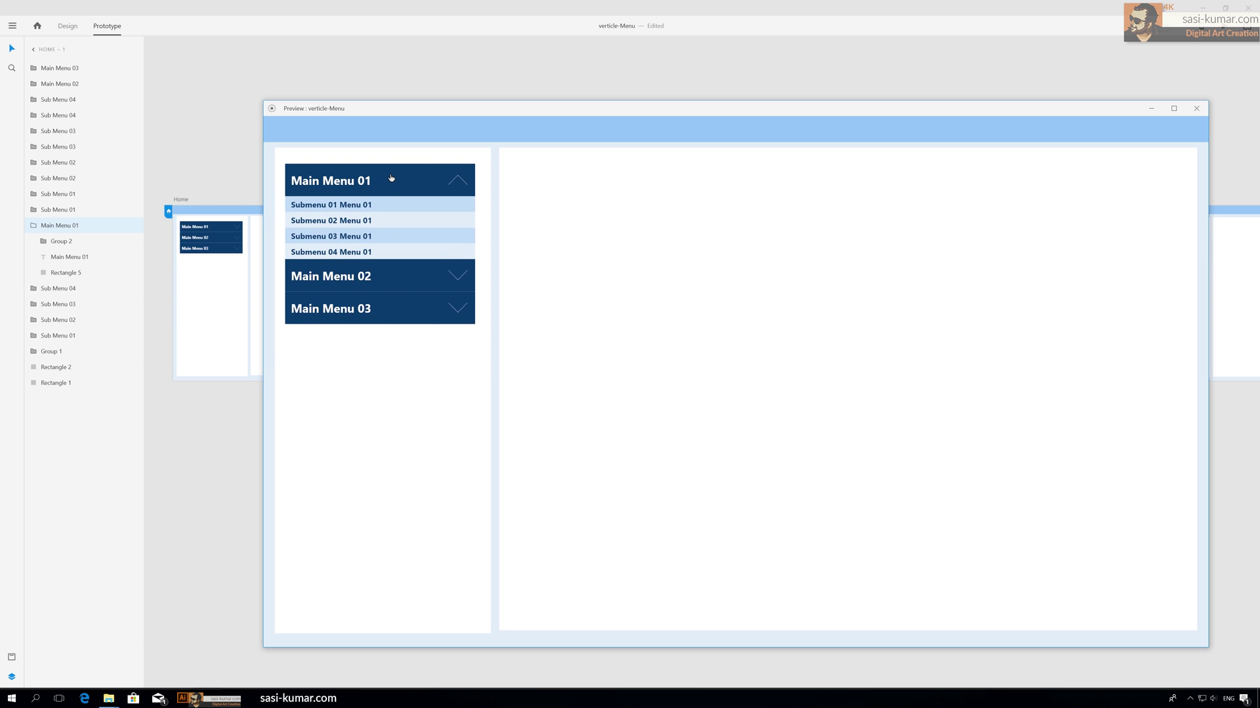
pyautogui.click(391, 178)
pyautogui.click(391, 177)
pyautogui.click(391, 177)
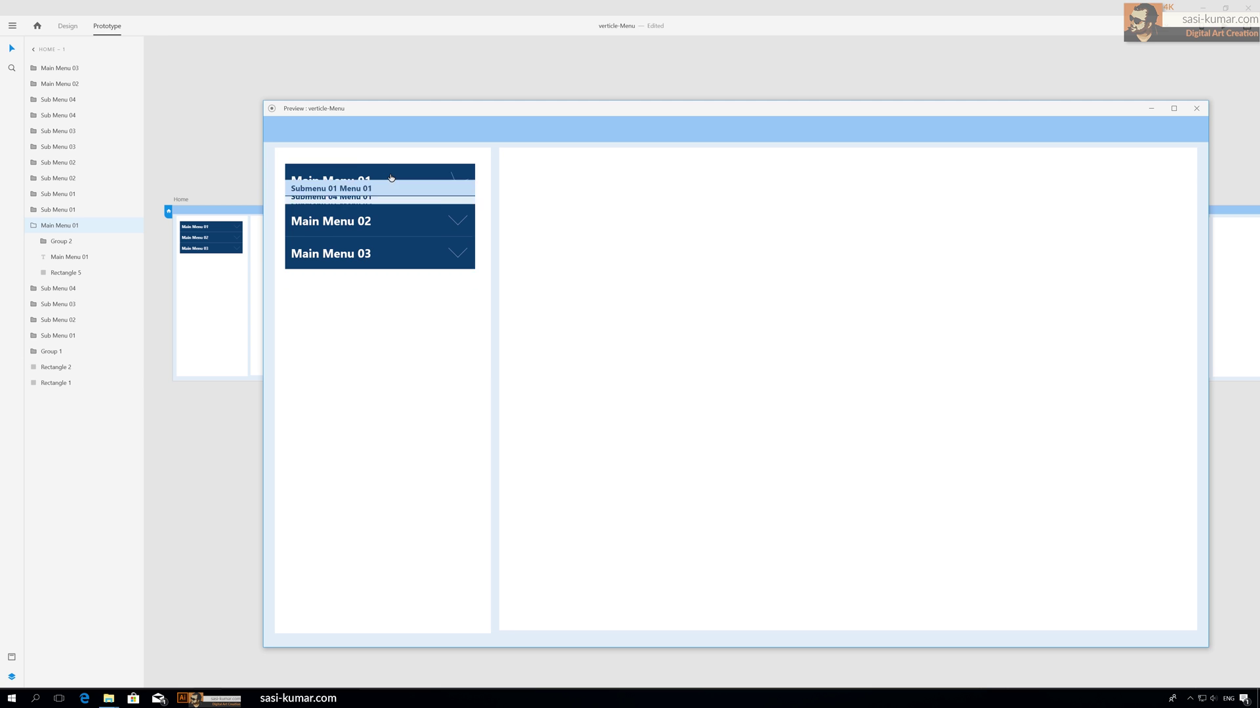
pyautogui.click(1196, 108)
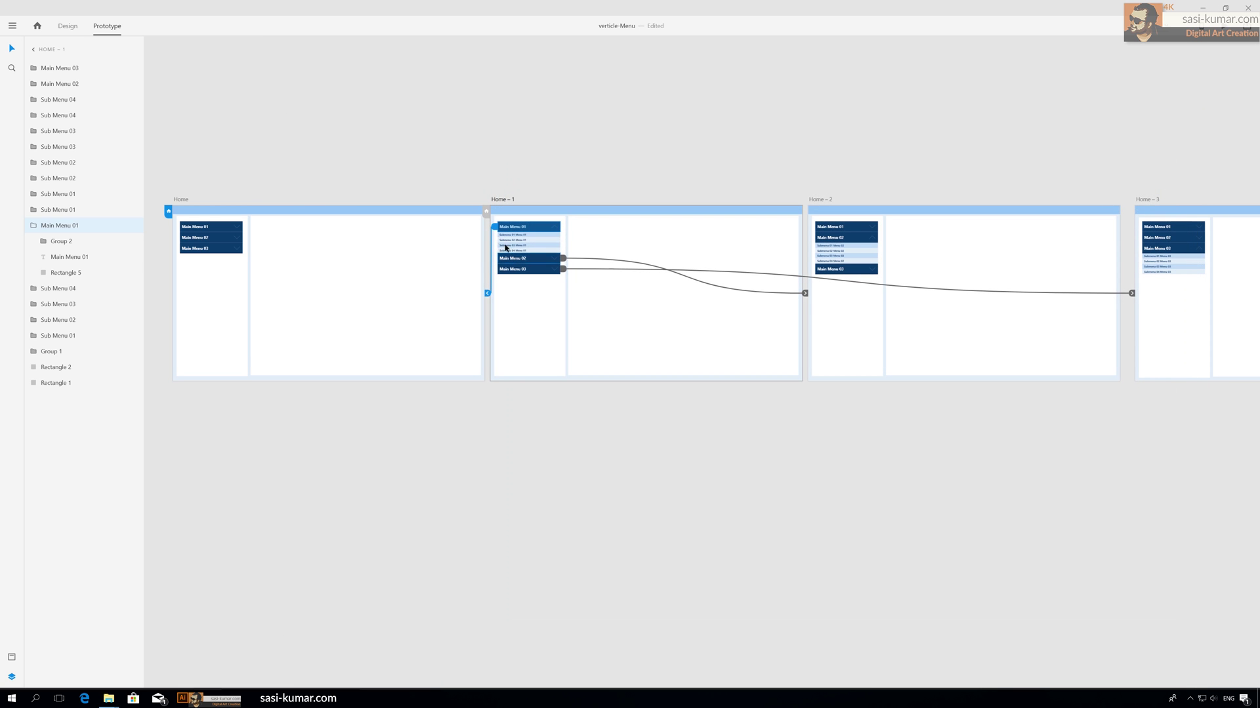
# - Set the easing of the Main Menu 01 interaction from Home – 1 to Home to Snap
pyautogui.click(495, 230)
pyautogui.click(564, 326)
pyautogui.click(564, 326)
pyautogui.click(601, 348)
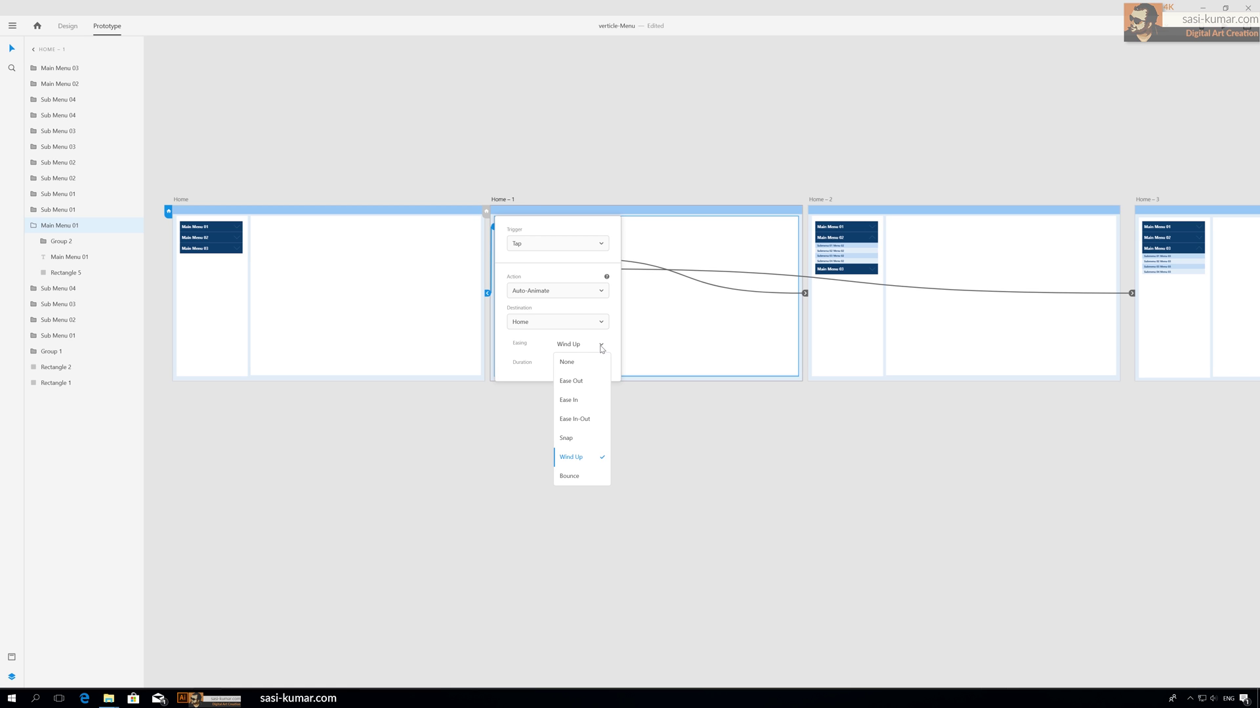
pyautogui.click(580, 438)
# - Preview the prototype, expand and collapse Main Menu 01 to check the Snap easing, and close the preview
pyautogui.click(1224, 26)
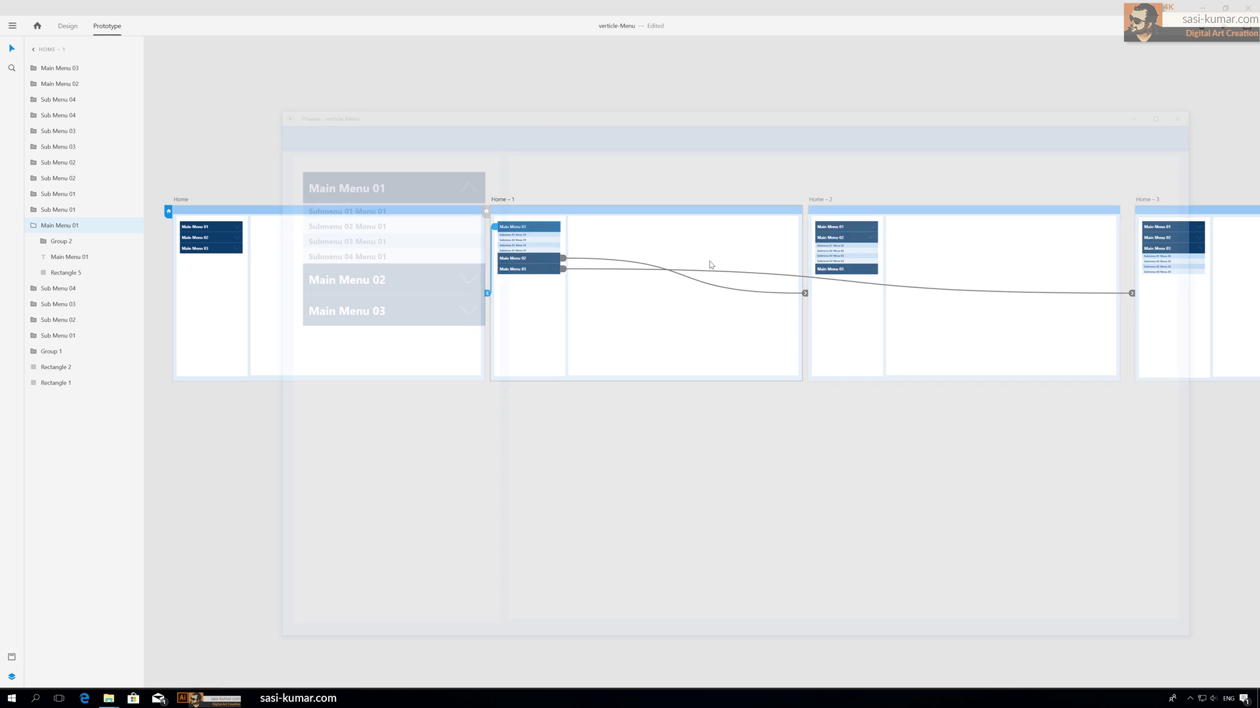
pyautogui.click(457, 191)
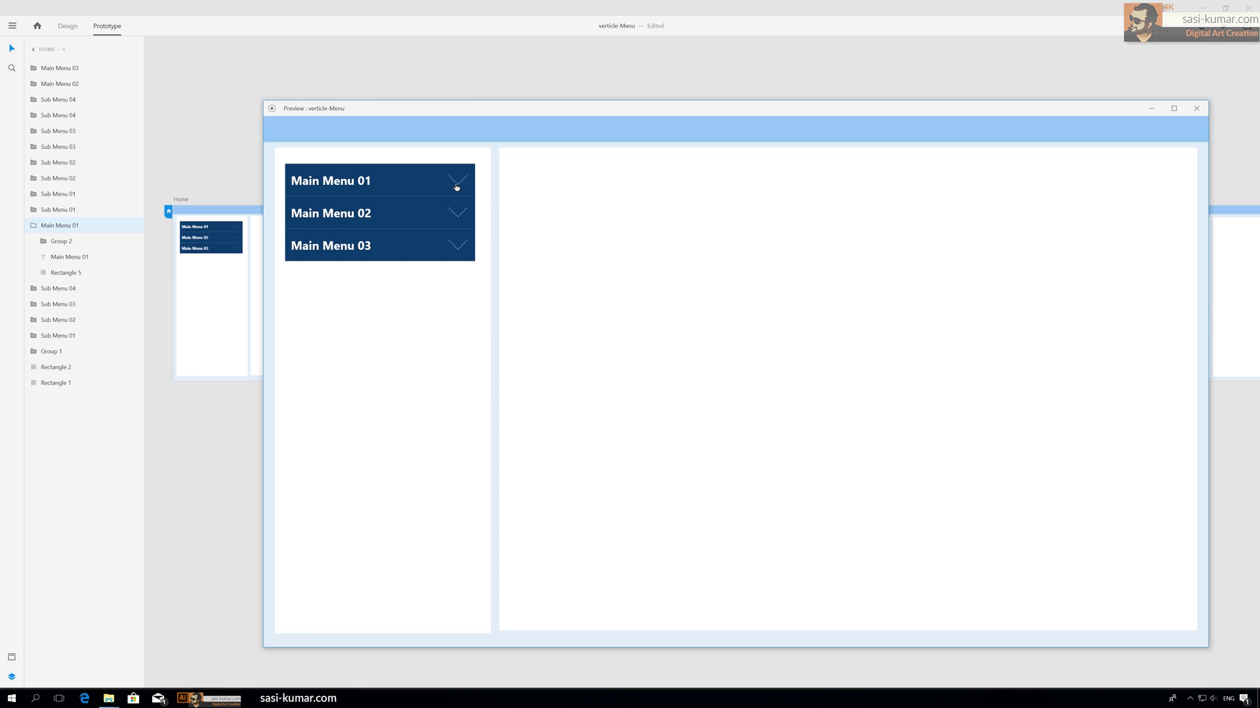
pyautogui.click(457, 186)
pyautogui.click(457, 187)
pyautogui.click(457, 187)
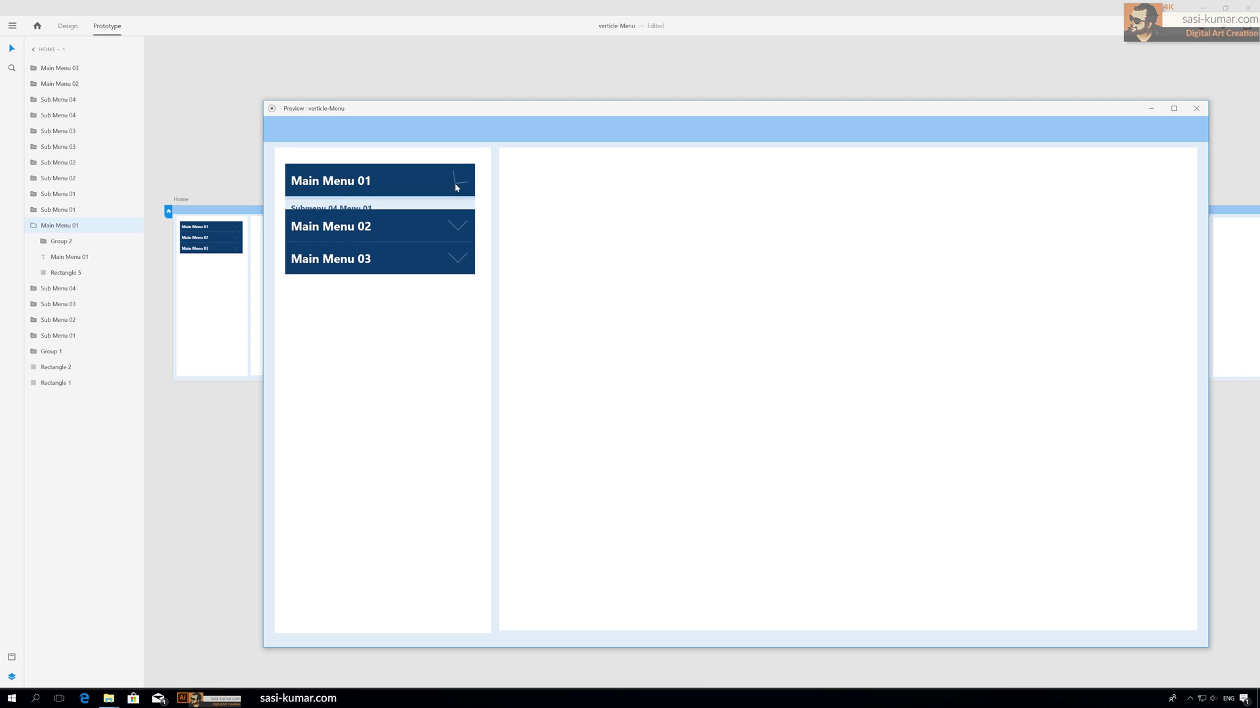
pyautogui.click(456, 187)
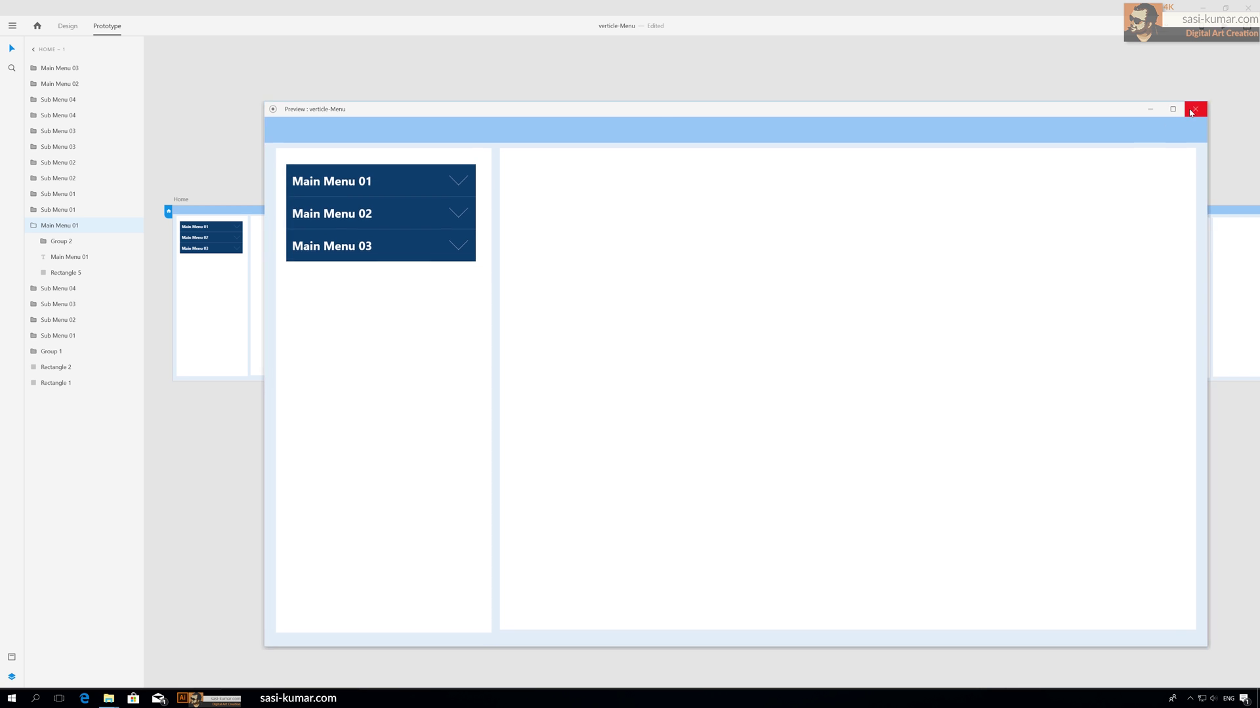
pyautogui.click(1195, 109)
# - Set the easing of the Main Menu 01 interaction from Home – 1 to Home to Ease In
pyautogui.click(496, 228)
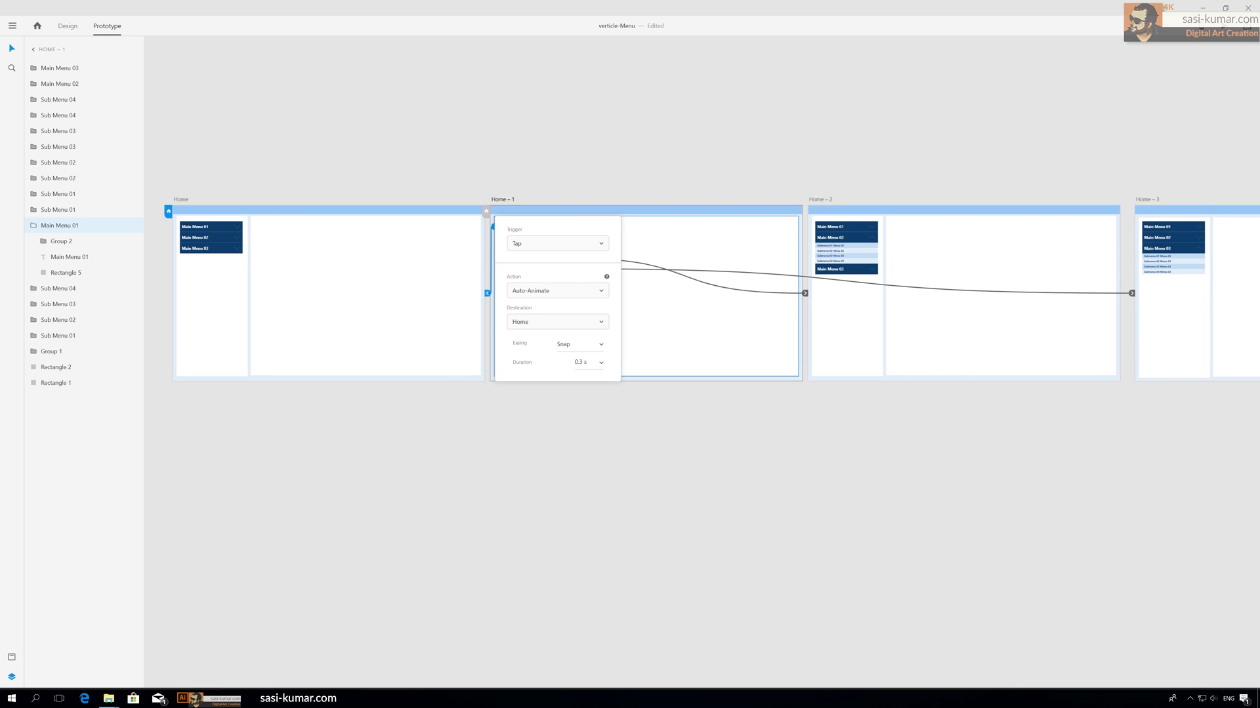
pyautogui.click(601, 346)
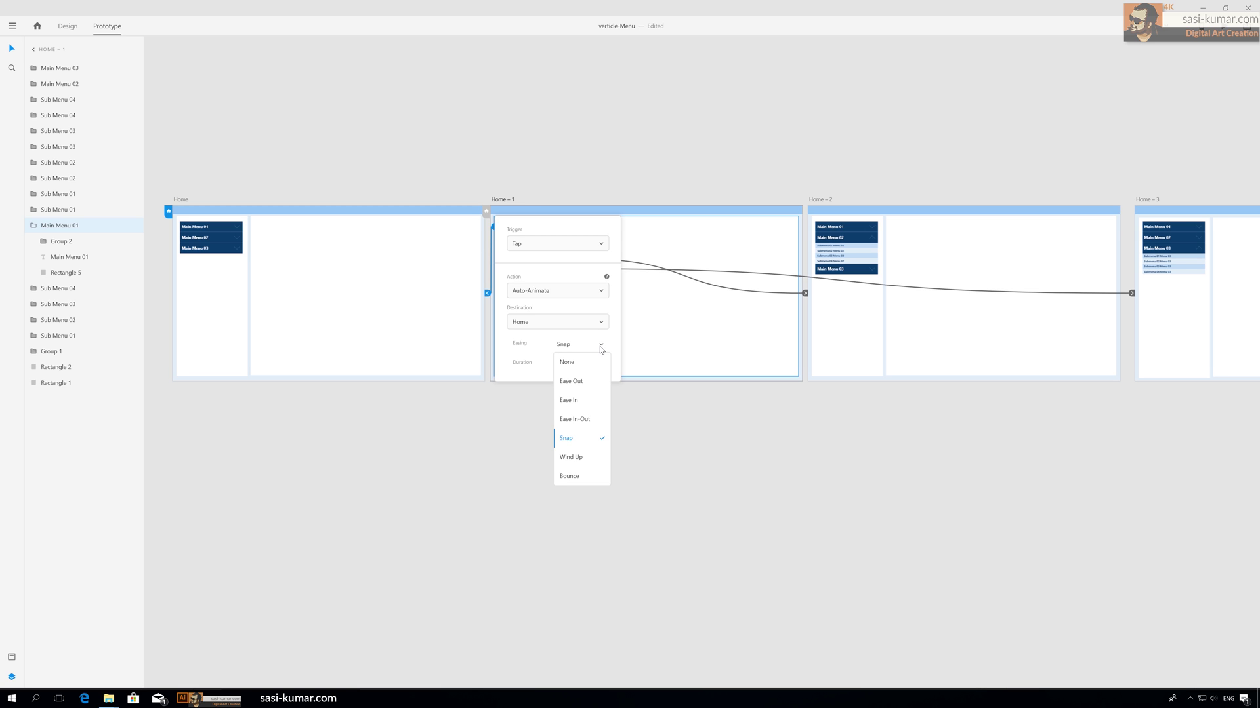
pyautogui.click(595, 395)
# - Preview the prototype, repeatedly expand and collapse Main Menu 01 to check the Ease In easing, and close the preview
pyautogui.hotkey('ctrl', 'Return')
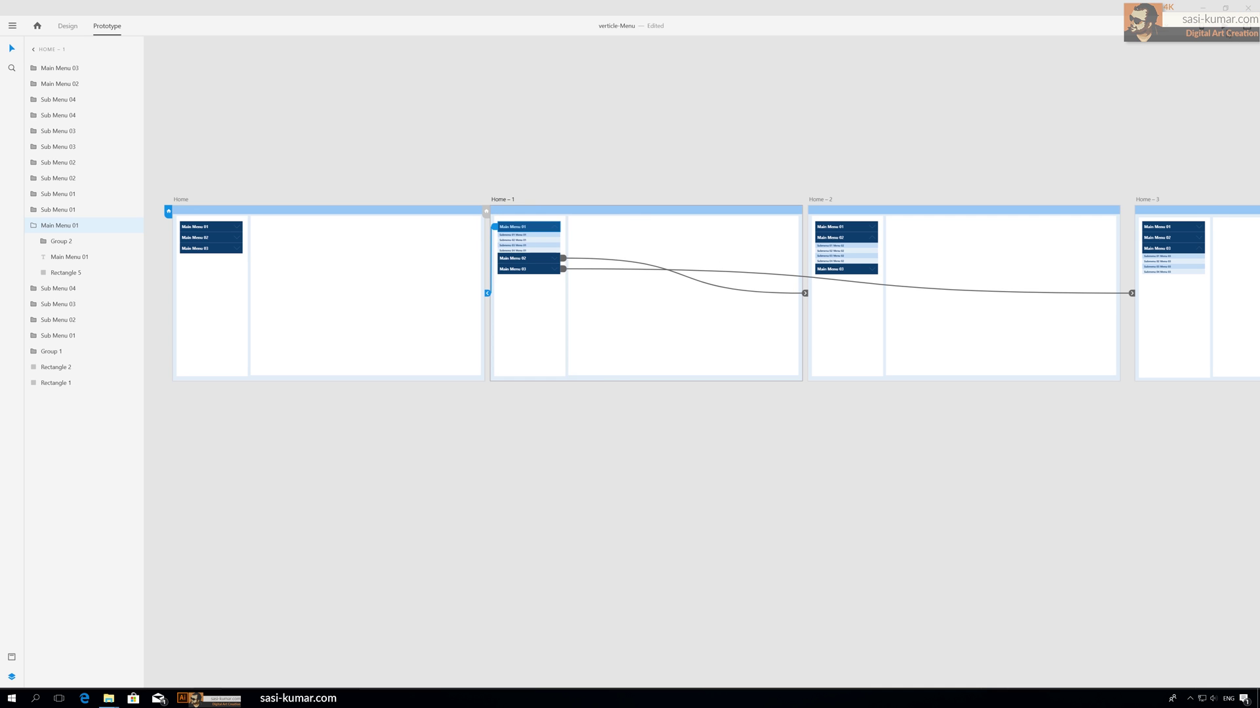
pyautogui.click(457, 189)
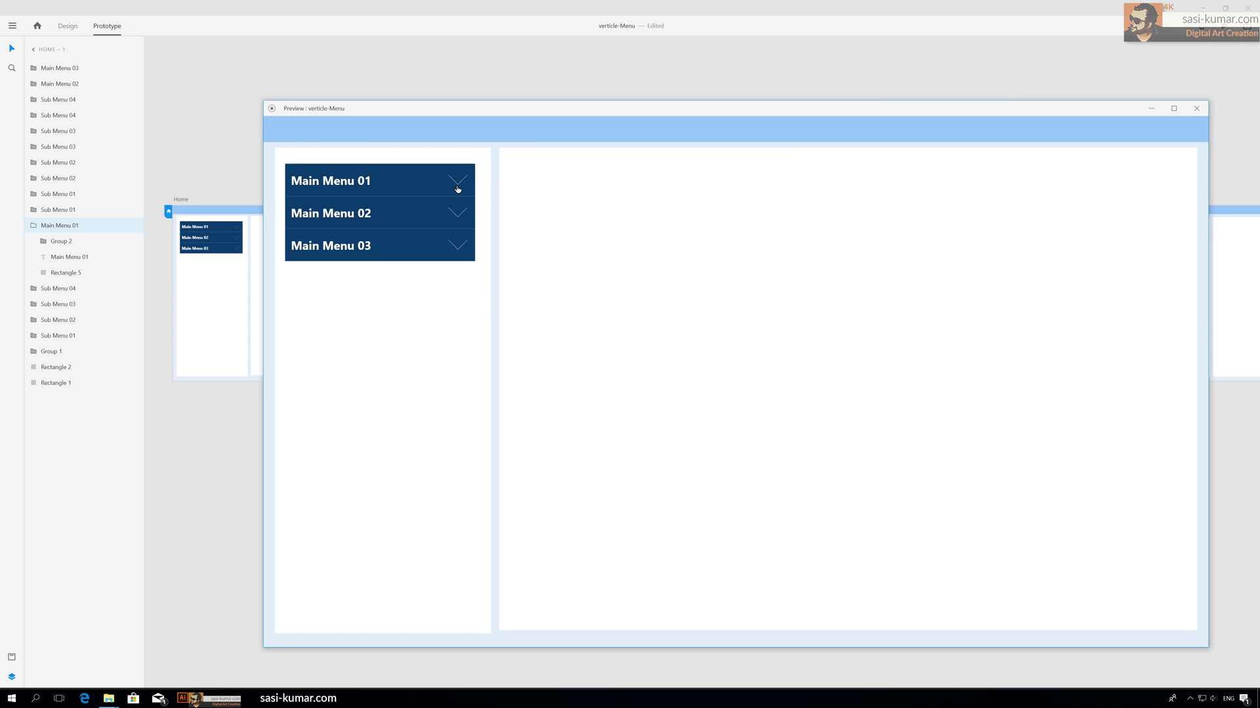
pyautogui.click(457, 189)
pyautogui.click(457, 190)
pyautogui.click(457, 189)
pyautogui.click(458, 190)
pyautogui.click(458, 190)
pyautogui.click(457, 189)
pyautogui.click(458, 190)
pyautogui.click(457, 190)
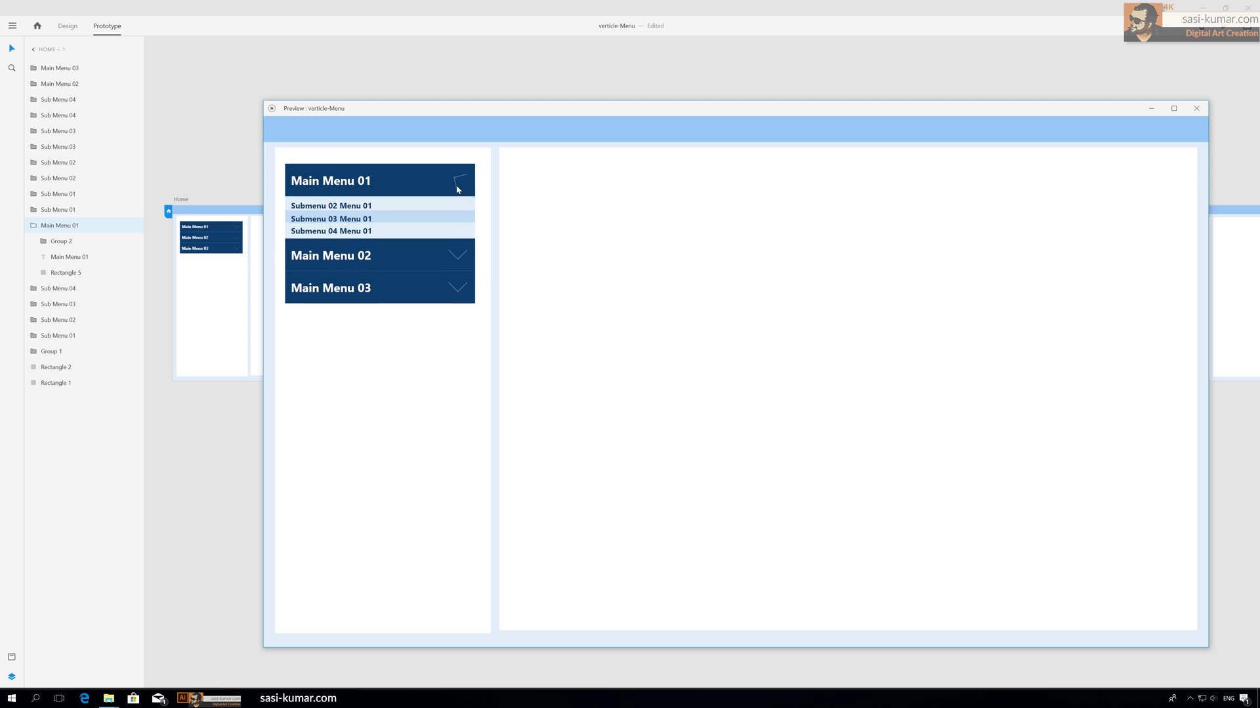
pyautogui.click(458, 189)
pyautogui.click(458, 190)
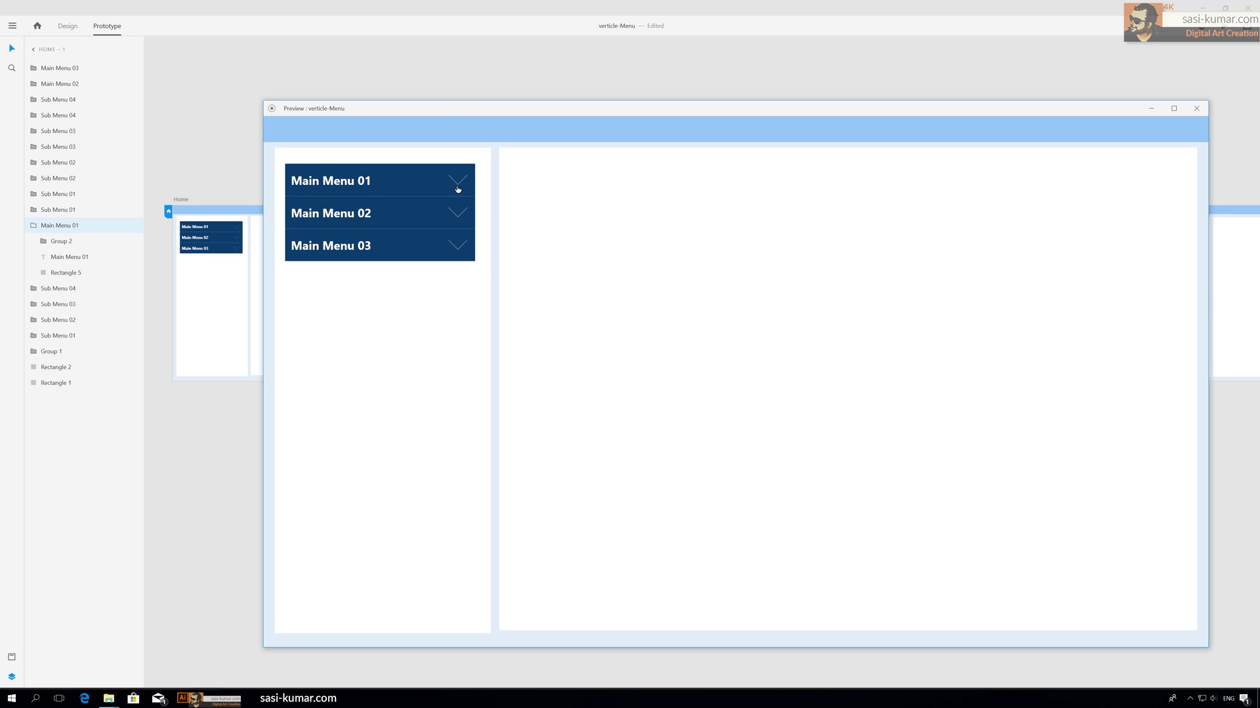
pyautogui.click(457, 190)
pyautogui.click(457, 189)
pyautogui.click(458, 189)
pyautogui.click(457, 189)
pyautogui.click(457, 190)
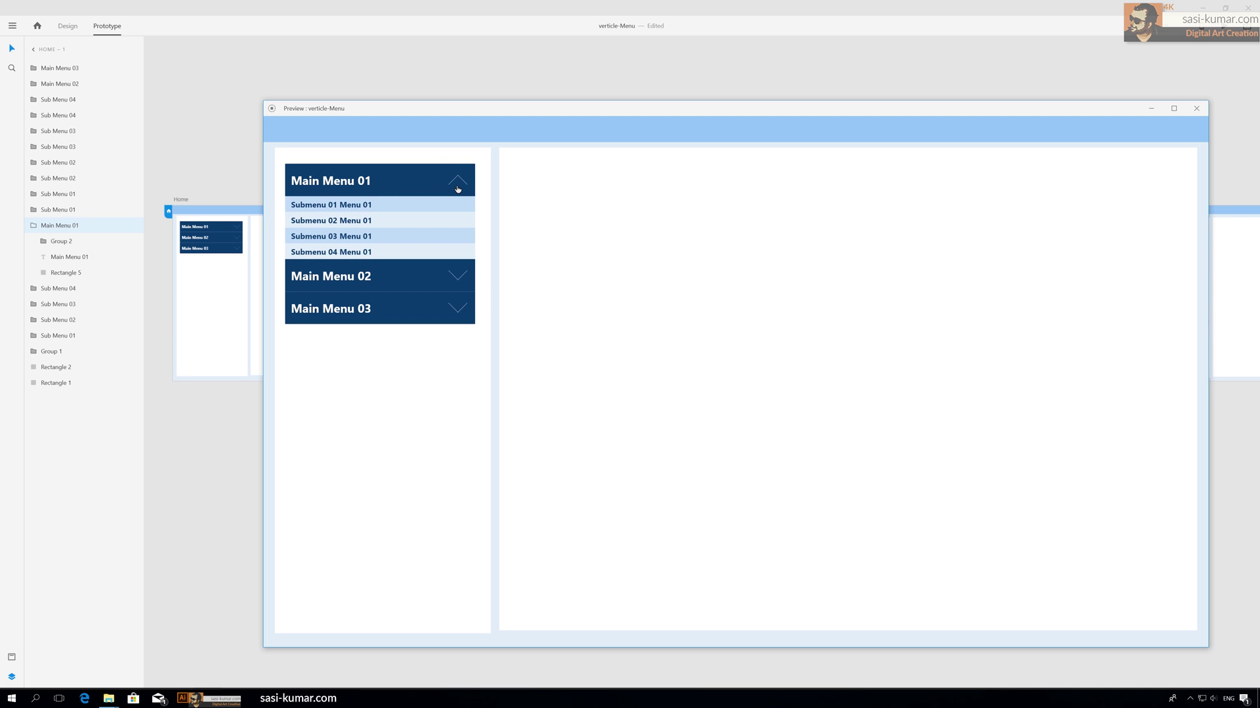
pyautogui.click(457, 190)
pyautogui.click(457, 189)
pyautogui.click(458, 190)
pyautogui.click(1196, 109)
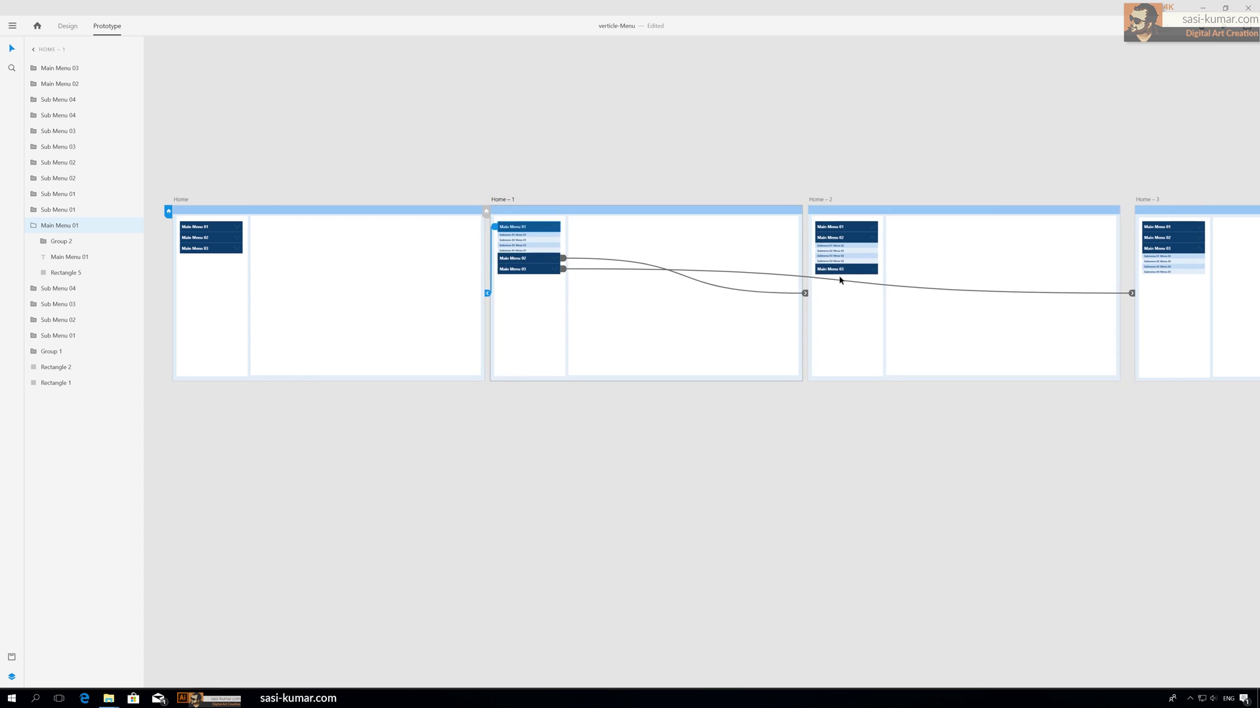
# - Set the easing to Ease In for the Main Menu 02 and Main Menu 03 interactions from Home – 1 to Home – 2 and Home – 3
pyautogui.click(805, 294)
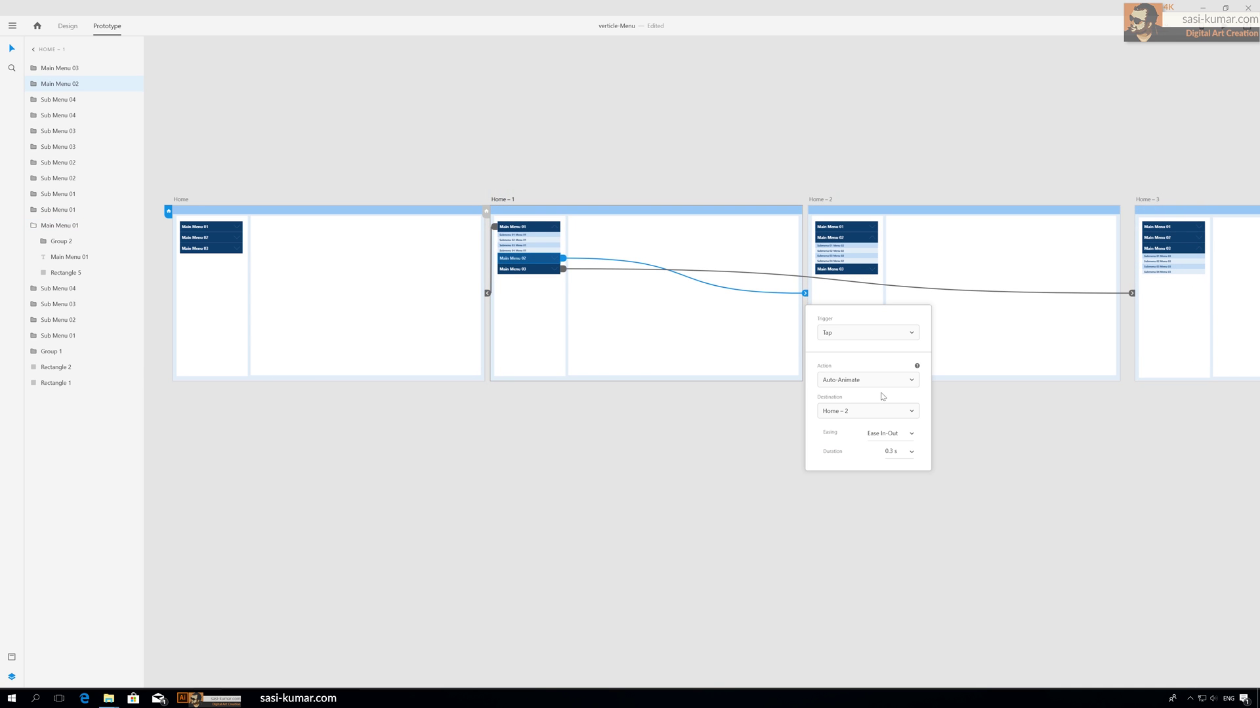
pyautogui.click(909, 451)
pyautogui.click(905, 489)
pyautogui.click(1133, 294)
pyautogui.click(1235, 435)
pyautogui.click(1216, 496)
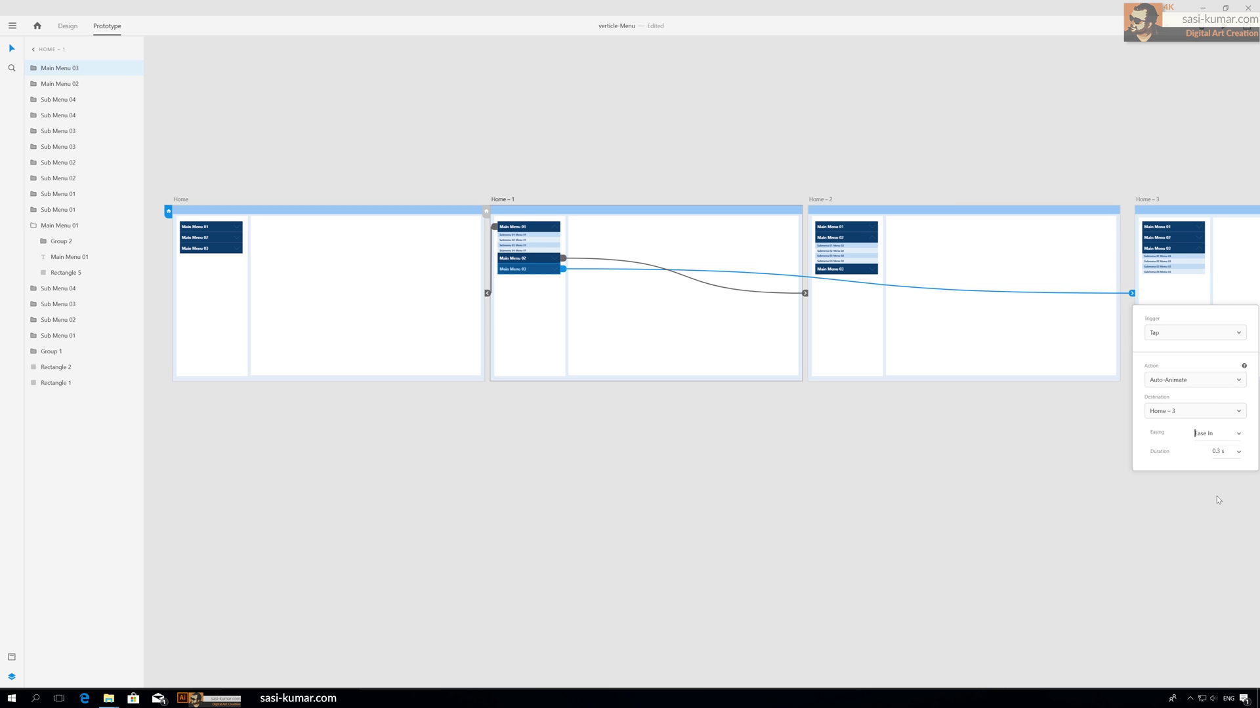
# - Preview the prototype and test expanding, collapsing and switching between Main Menu 01, 02 and 03
pyautogui.click(971, 176)
pyautogui.moveTo(1072, 157); pyautogui.dragTo(1168, 153)
pyautogui.hotkey('ctrl', 'Return')
pyautogui.click(415, 180)
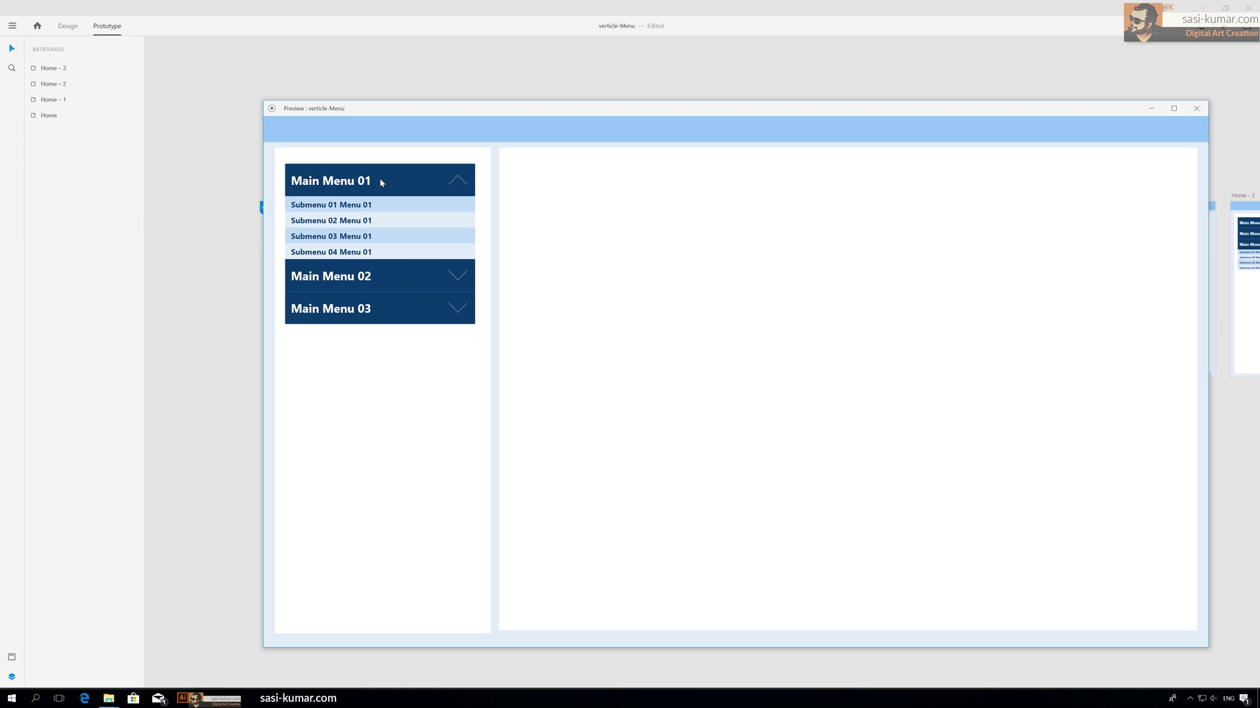
pyautogui.click(381, 183)
pyautogui.click(382, 217)
pyautogui.click(396, 309)
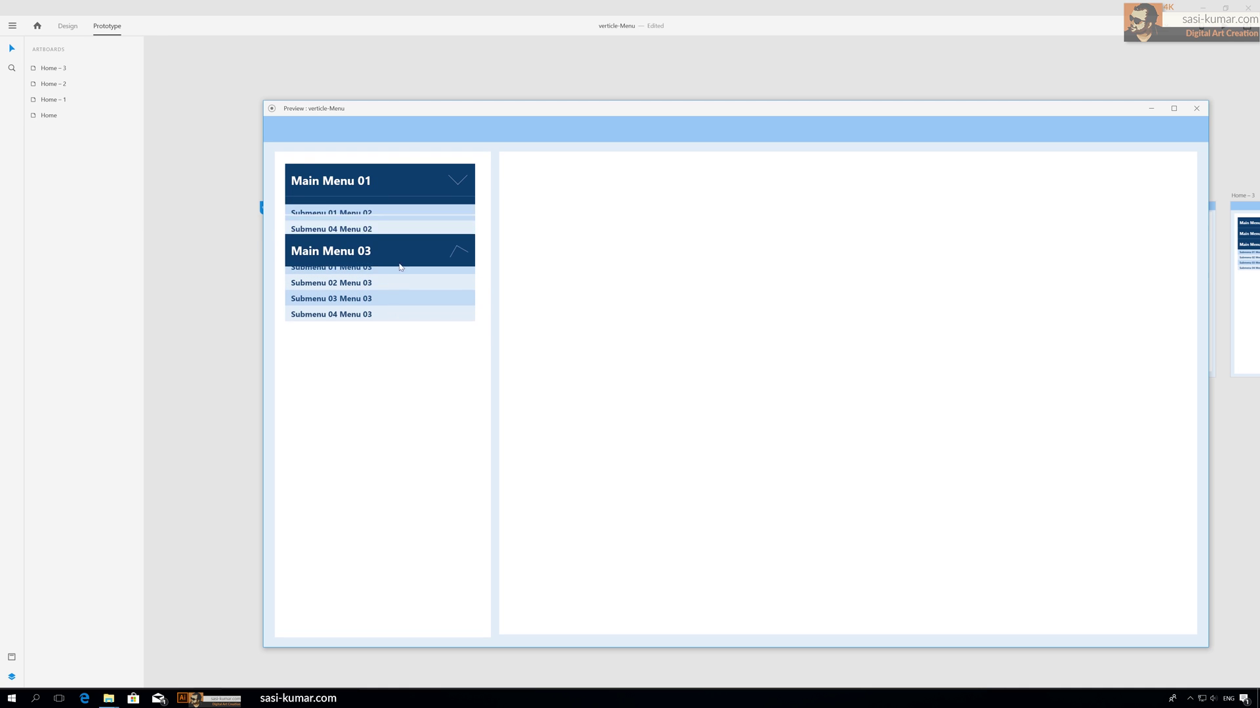
pyautogui.click(401, 192)
pyautogui.click(403, 272)
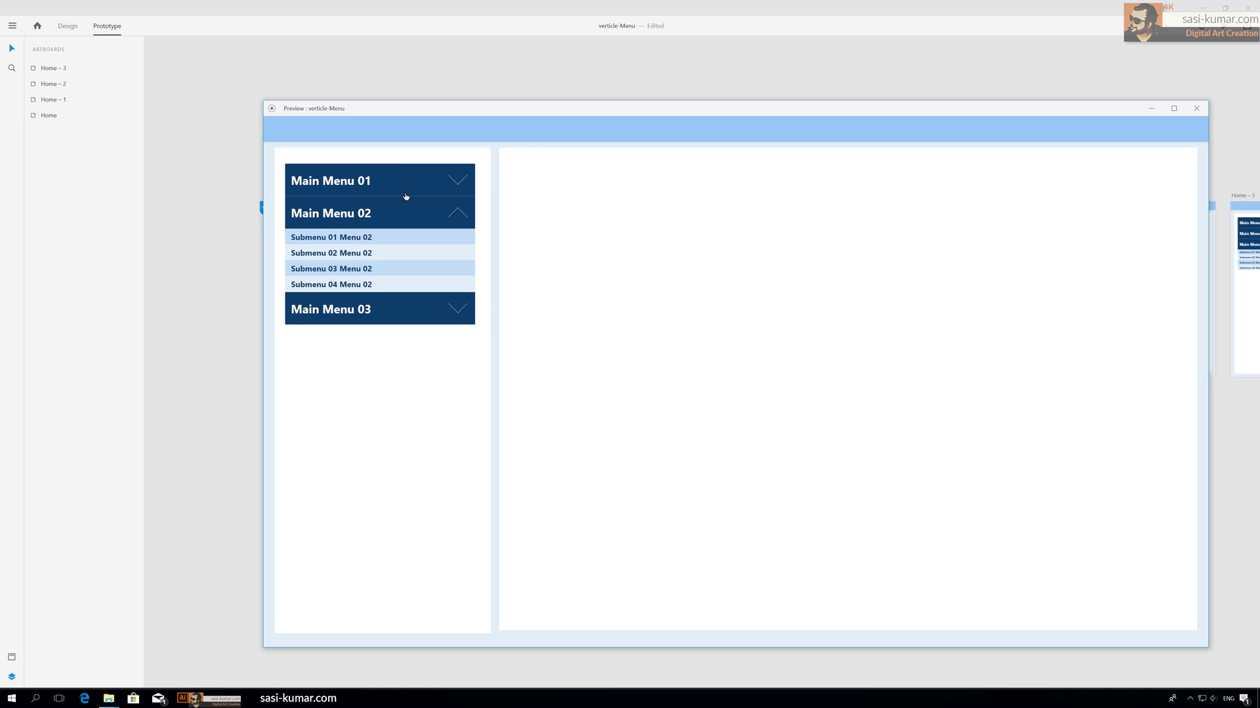
# - Switch repeatedly between the expanded main menus in the preview and collapse the open one to check the transitions
pyautogui.click(405, 190)
pyautogui.click(406, 244)
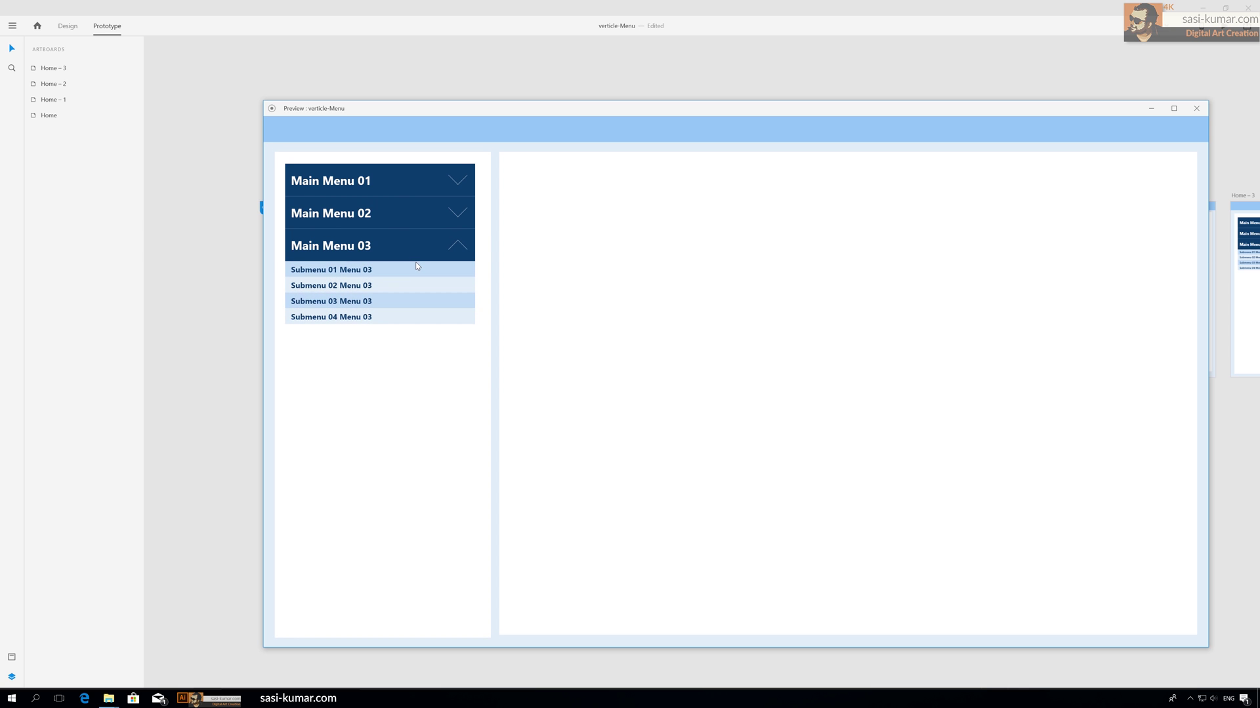
pyautogui.click(419, 210)
pyautogui.click(416, 175)
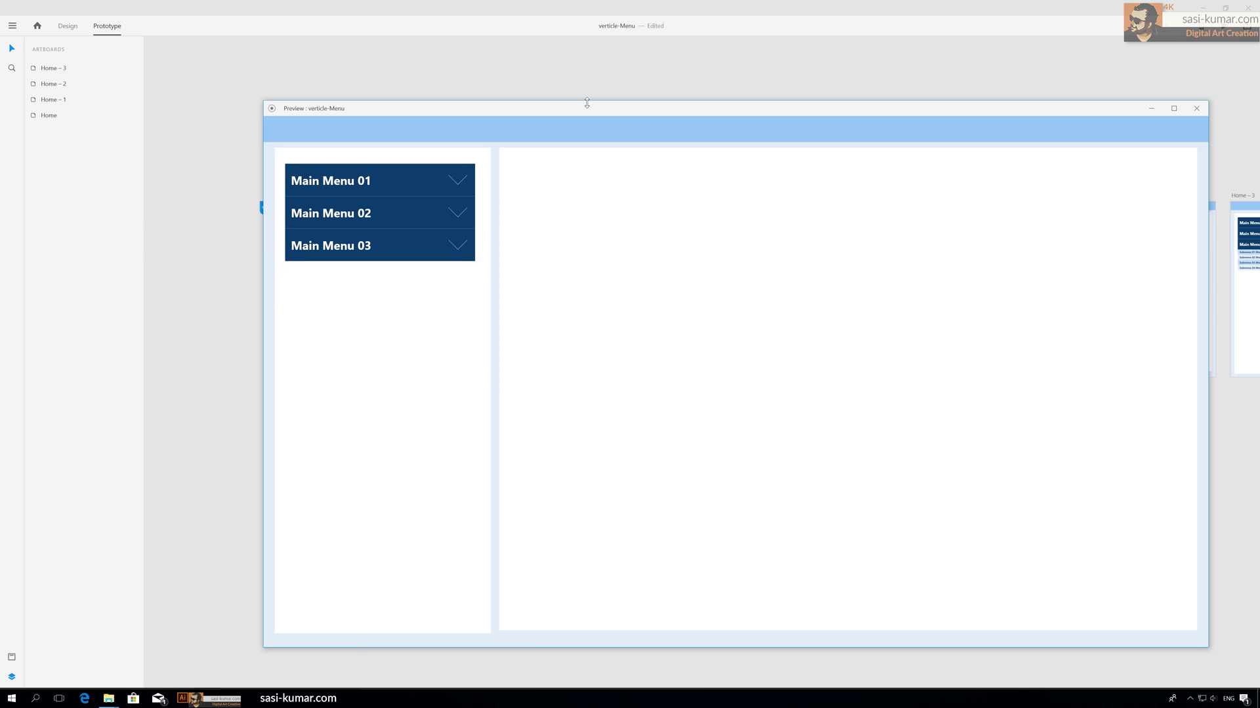
# - Reposition the preview window, retest switching among Main Menu 01, 02 and 03, and close the preview
pyautogui.moveTo(585, 107); pyautogui.dragTo(525, 96)
pyautogui.click(384, 200)
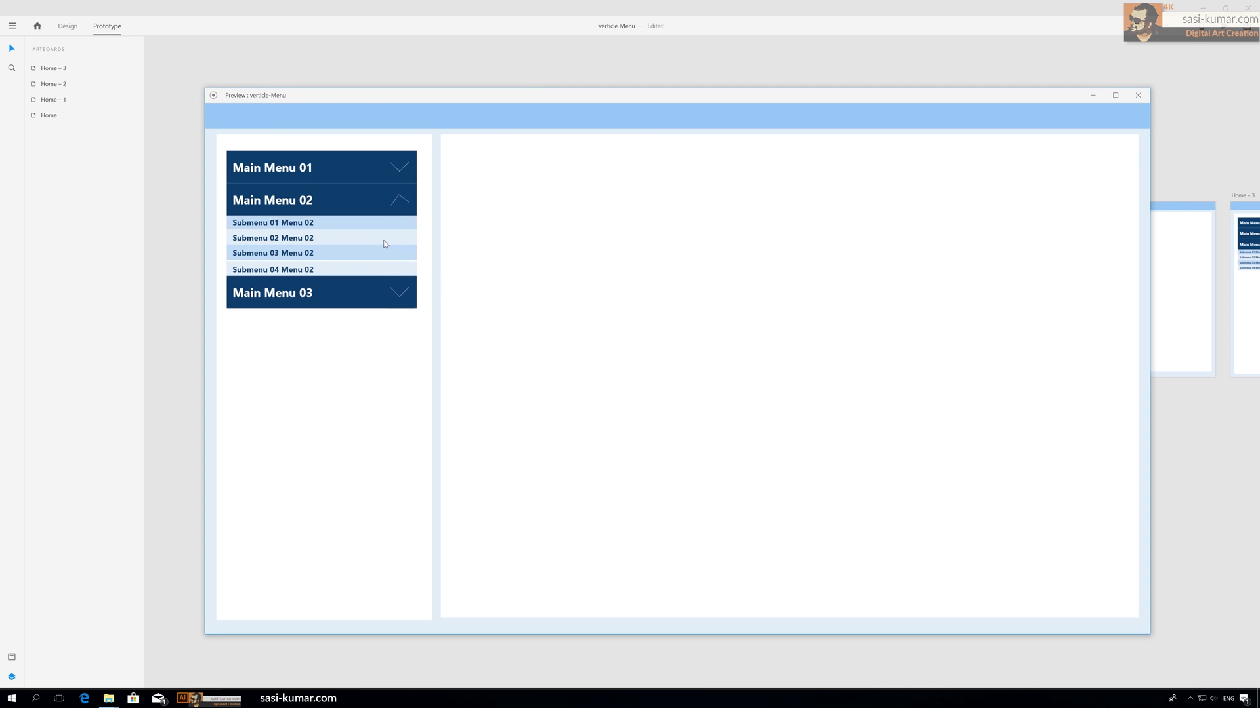
pyautogui.click(388, 289)
pyautogui.click(389, 165)
pyautogui.click(353, 265)
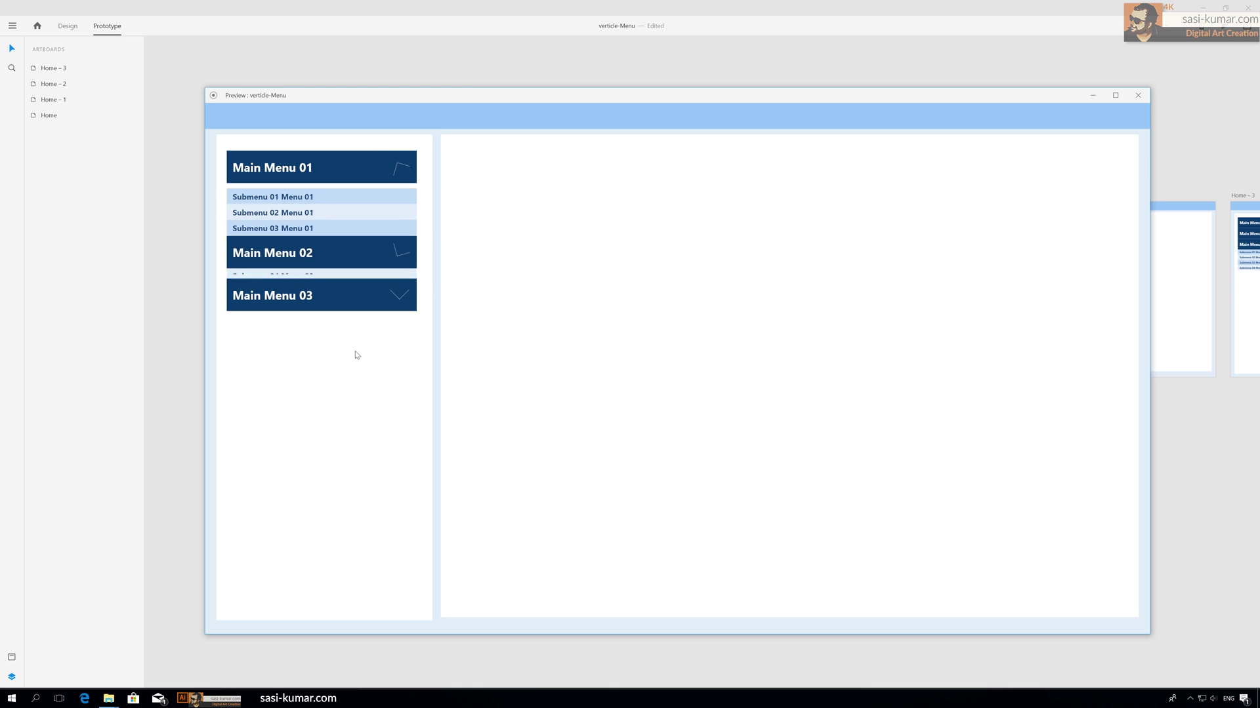
pyautogui.click(349, 308)
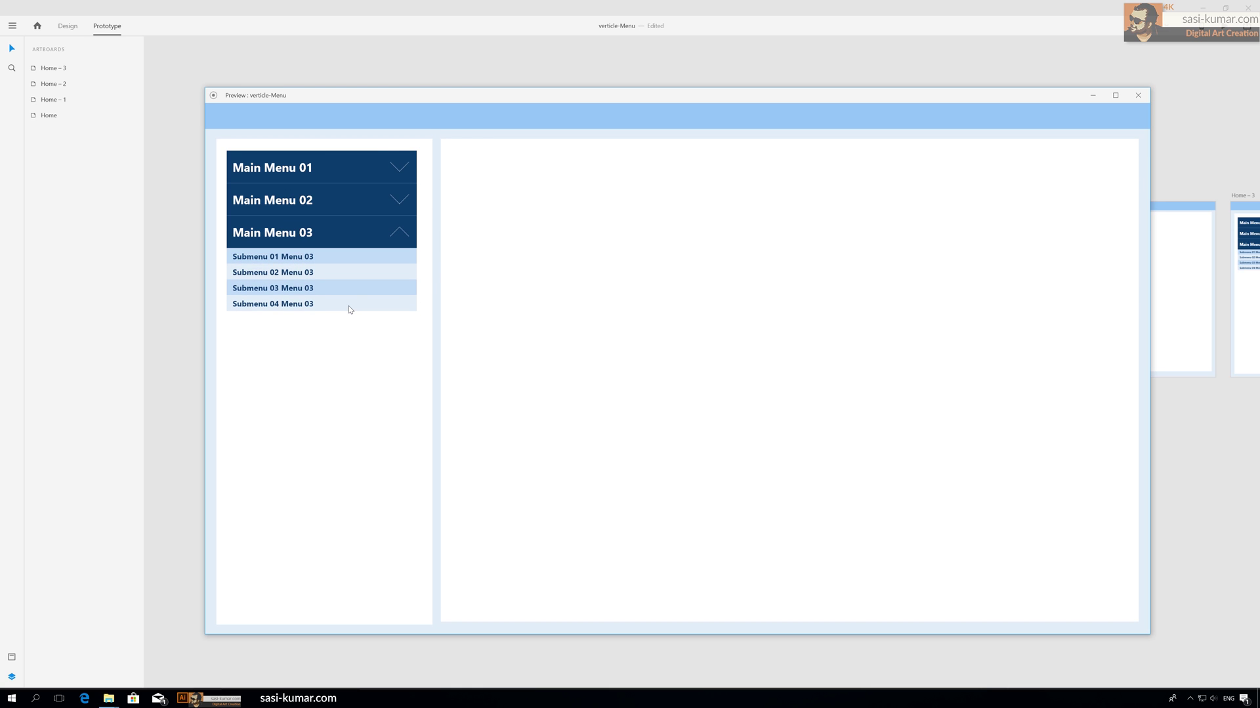
pyautogui.moveTo(398, 97); pyautogui.dragTo(374, 95)
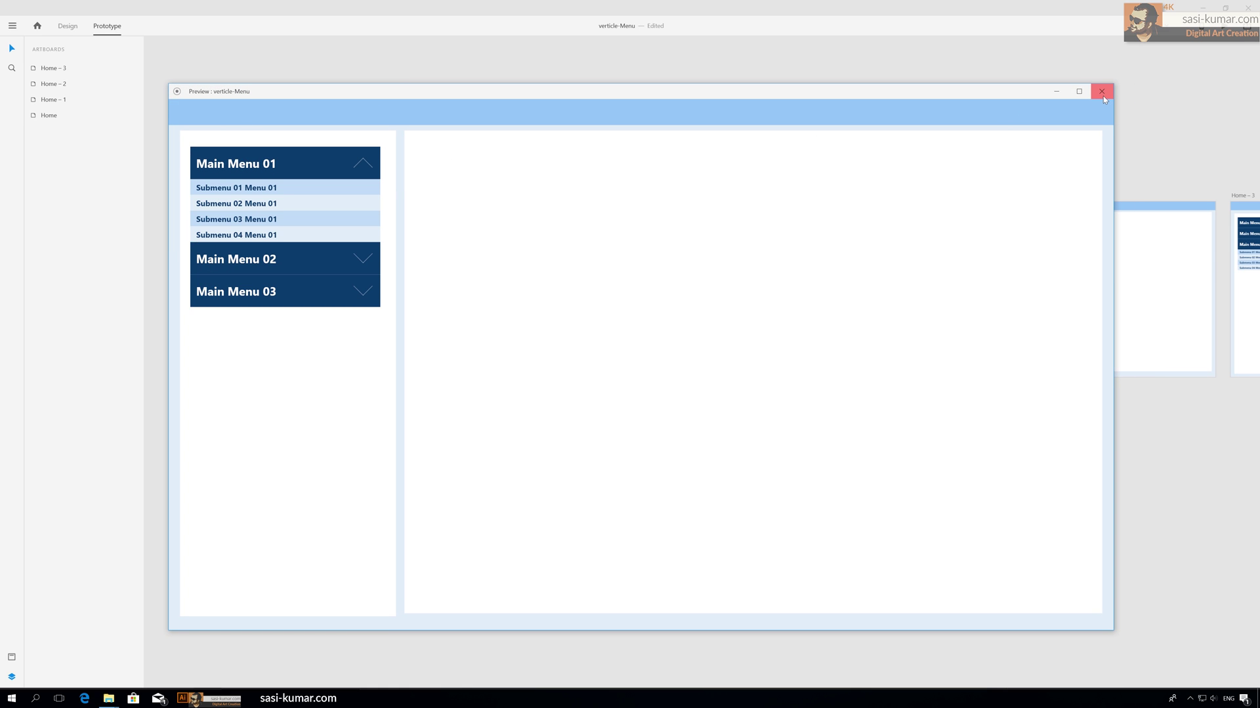
pyautogui.click(1103, 95)
pyautogui.moveTo(1071, 124); pyautogui.dragTo(1022, 115)
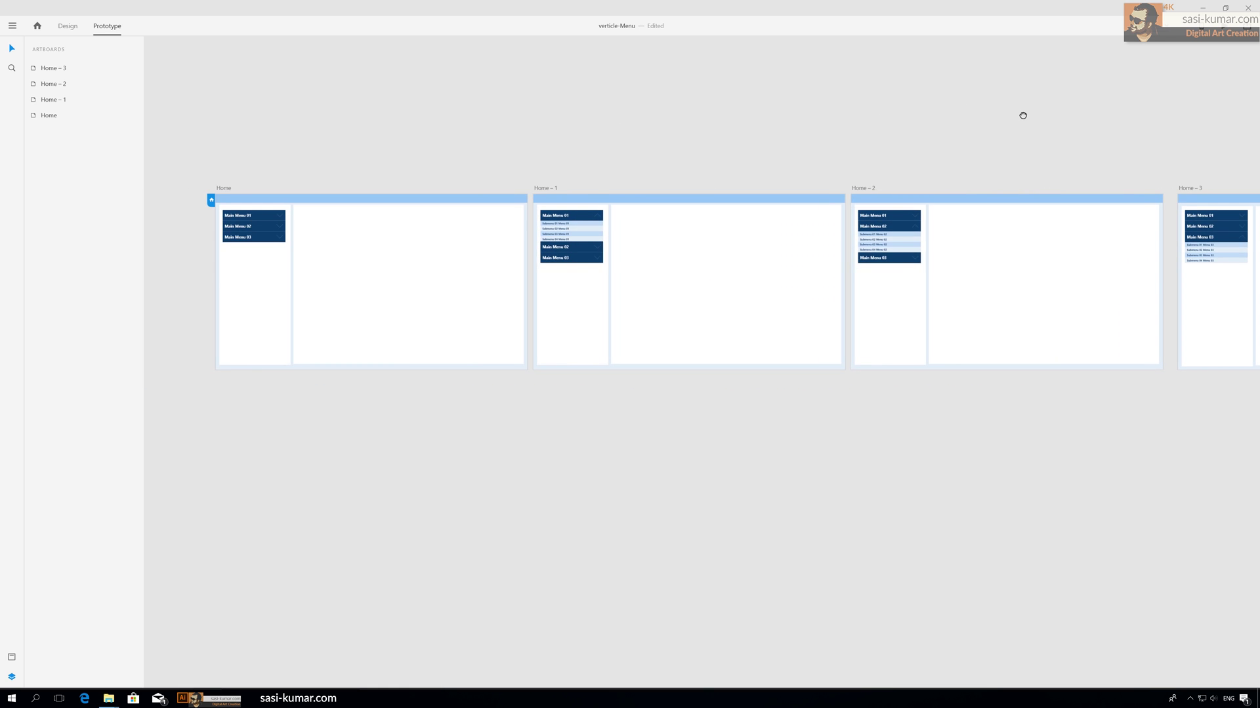